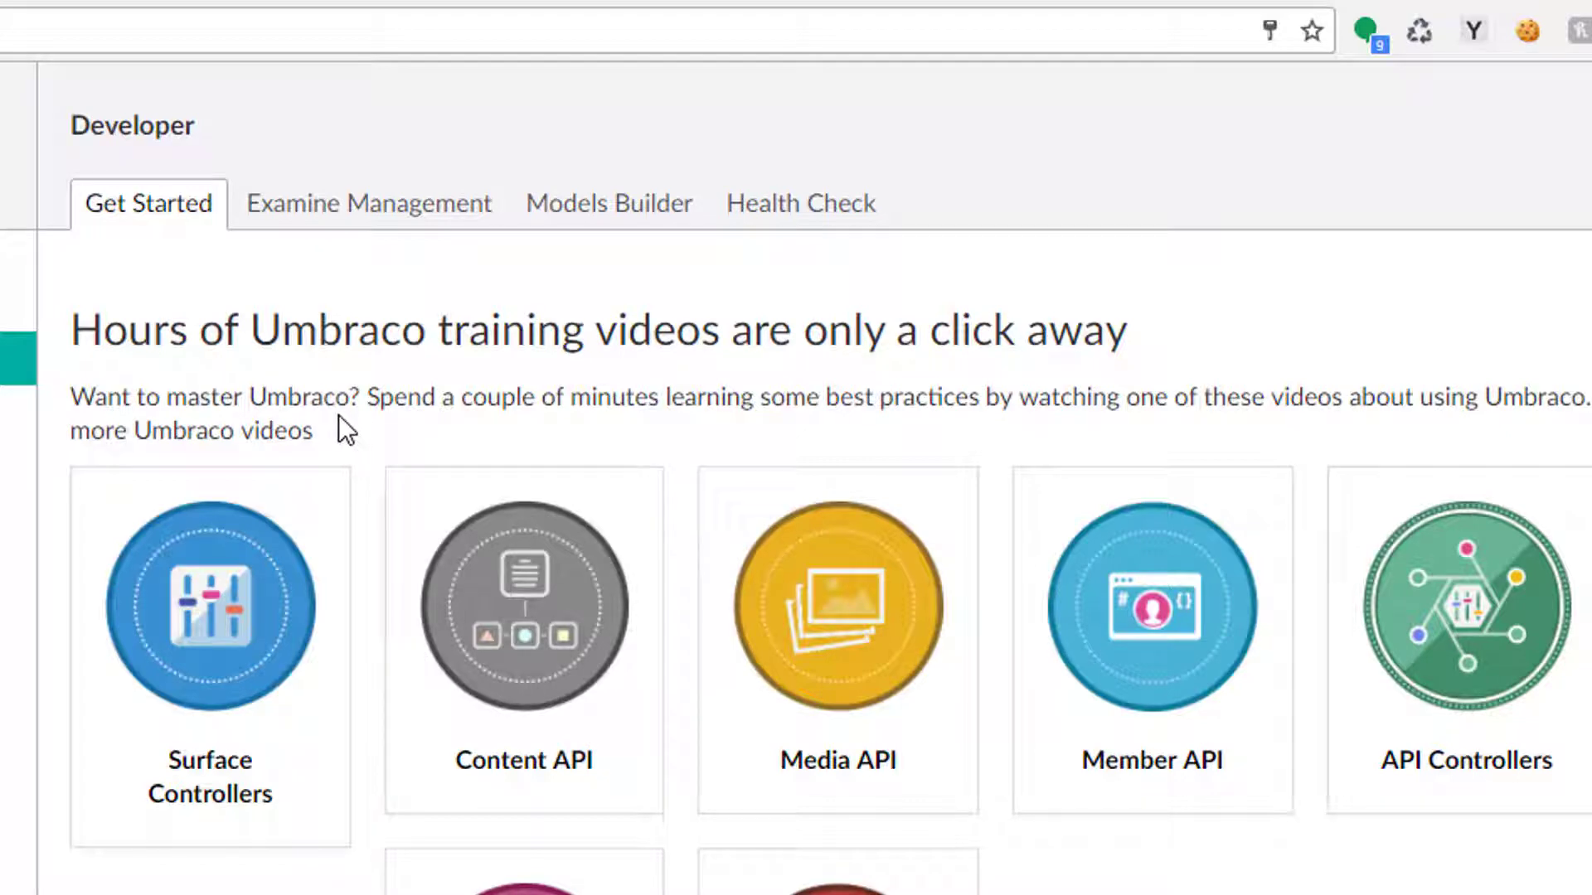
Open Examine Management and inspect the ExternalIndexer's index info, tools and system fields.
click(333, 217)
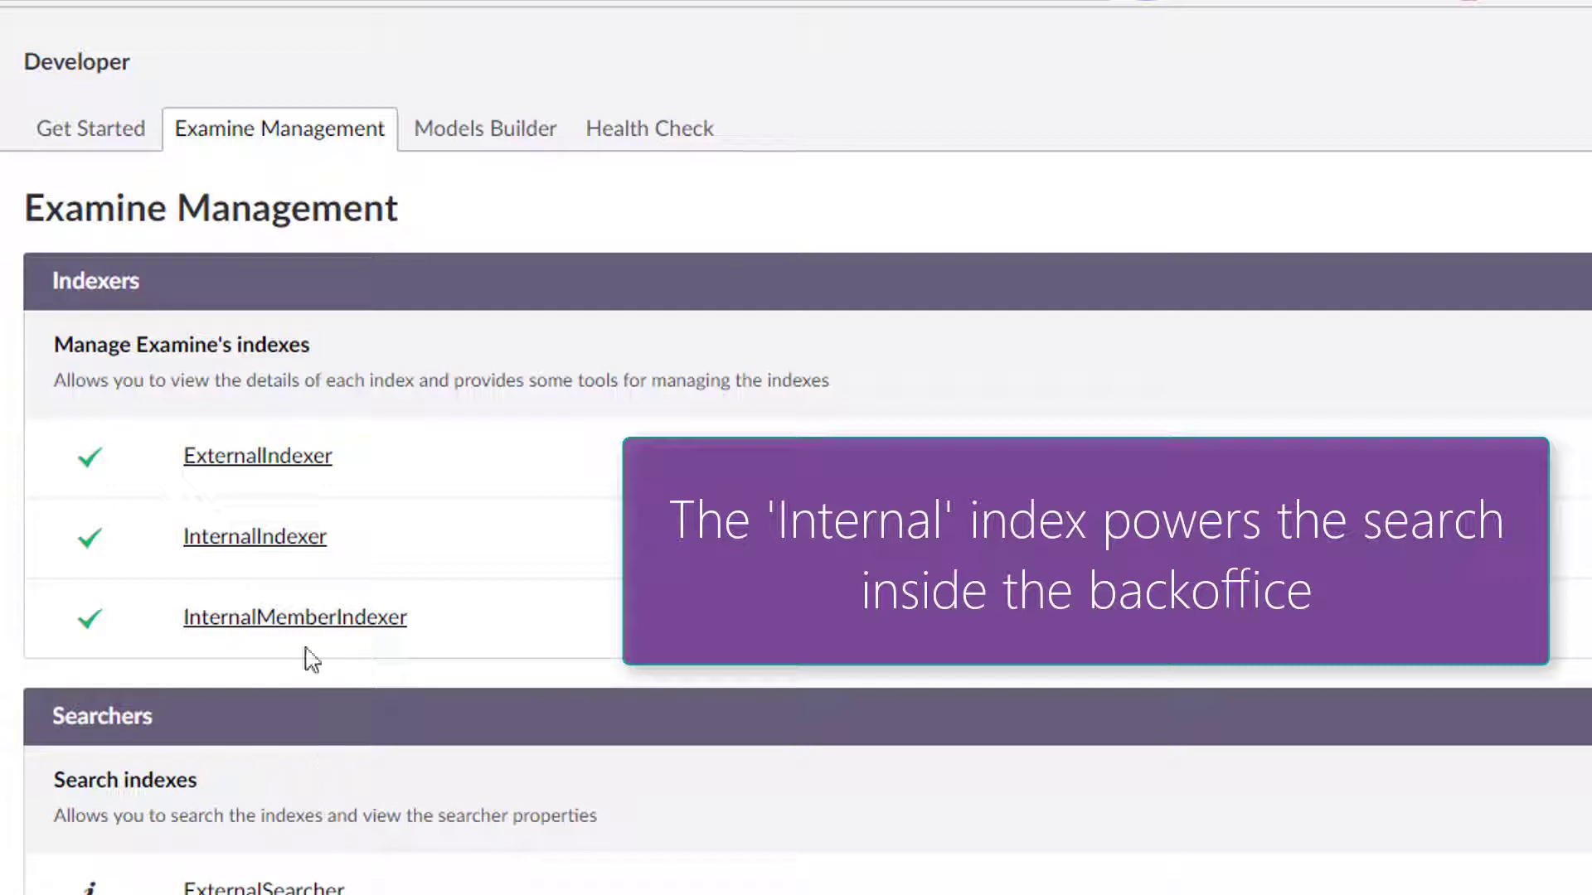
click(231, 464)
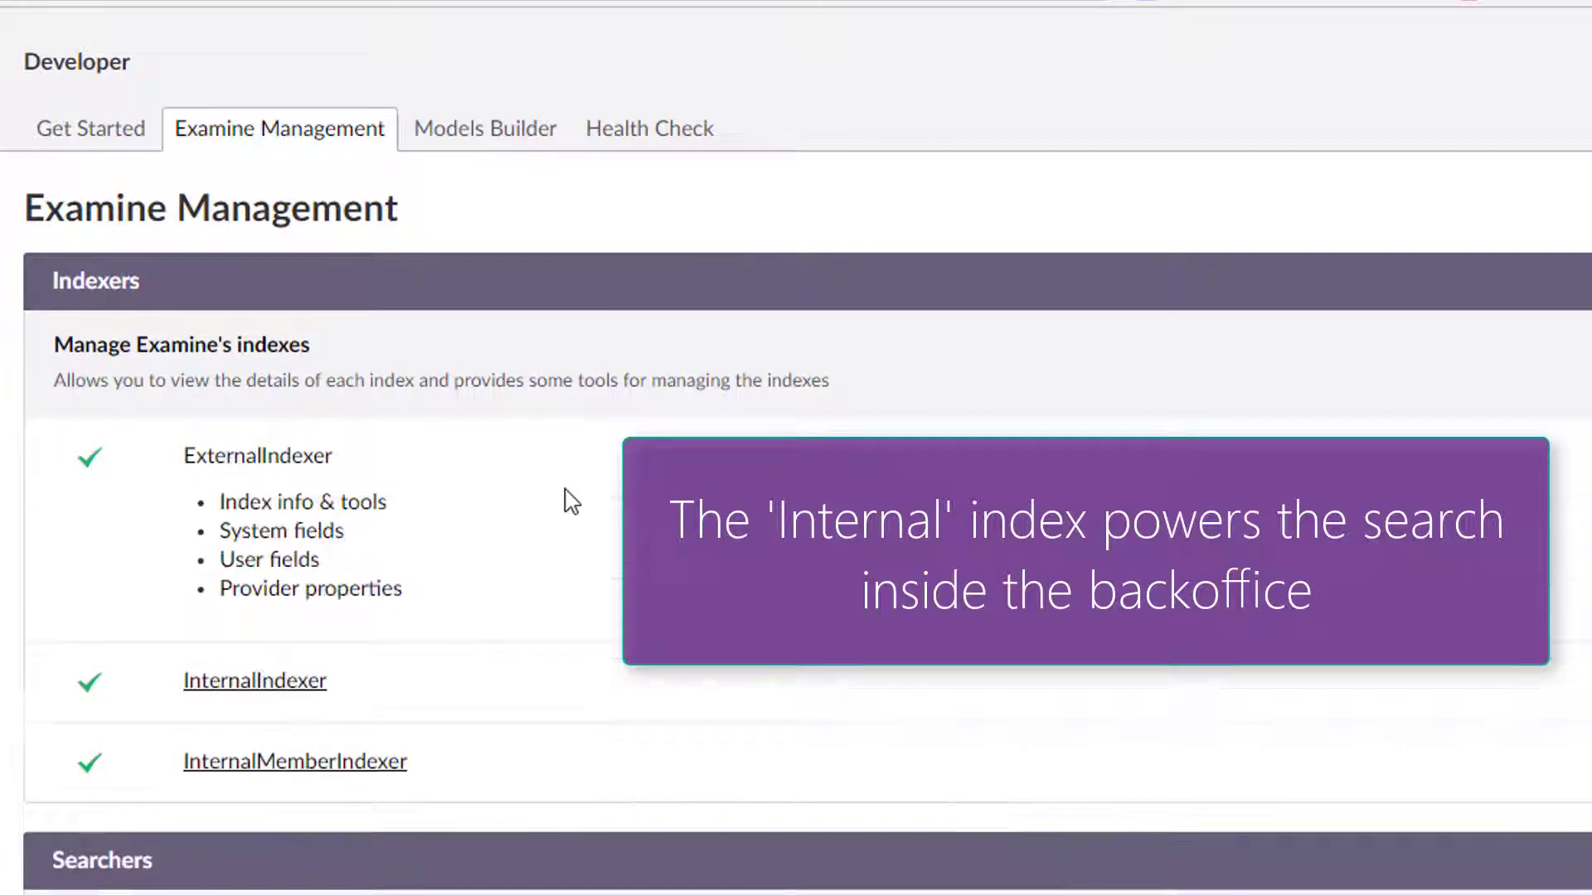
click(343, 506)
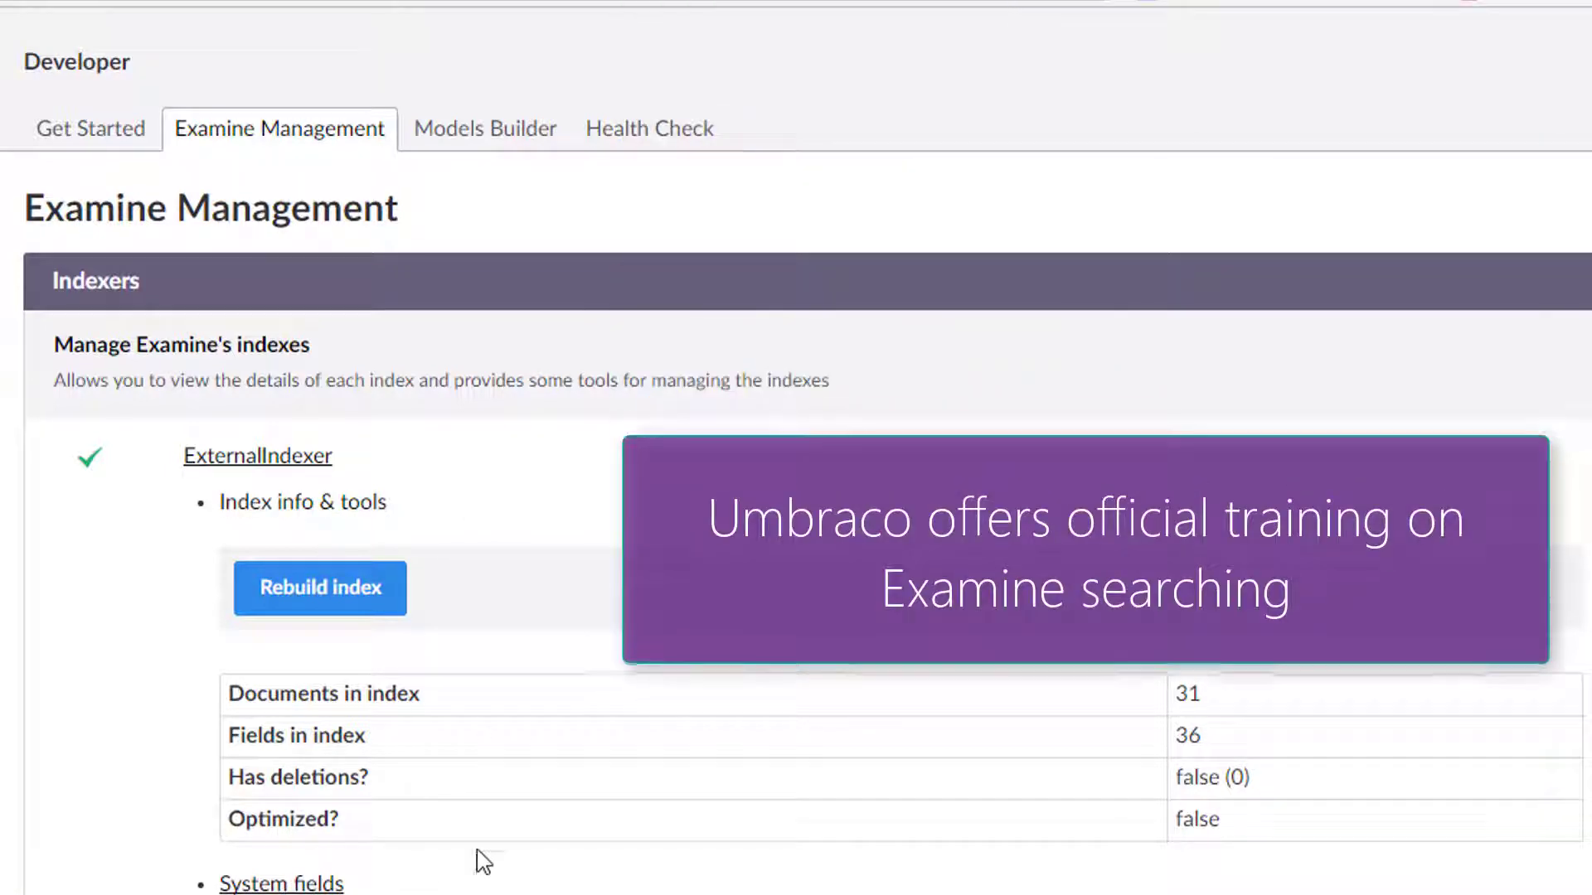
click(289, 502)
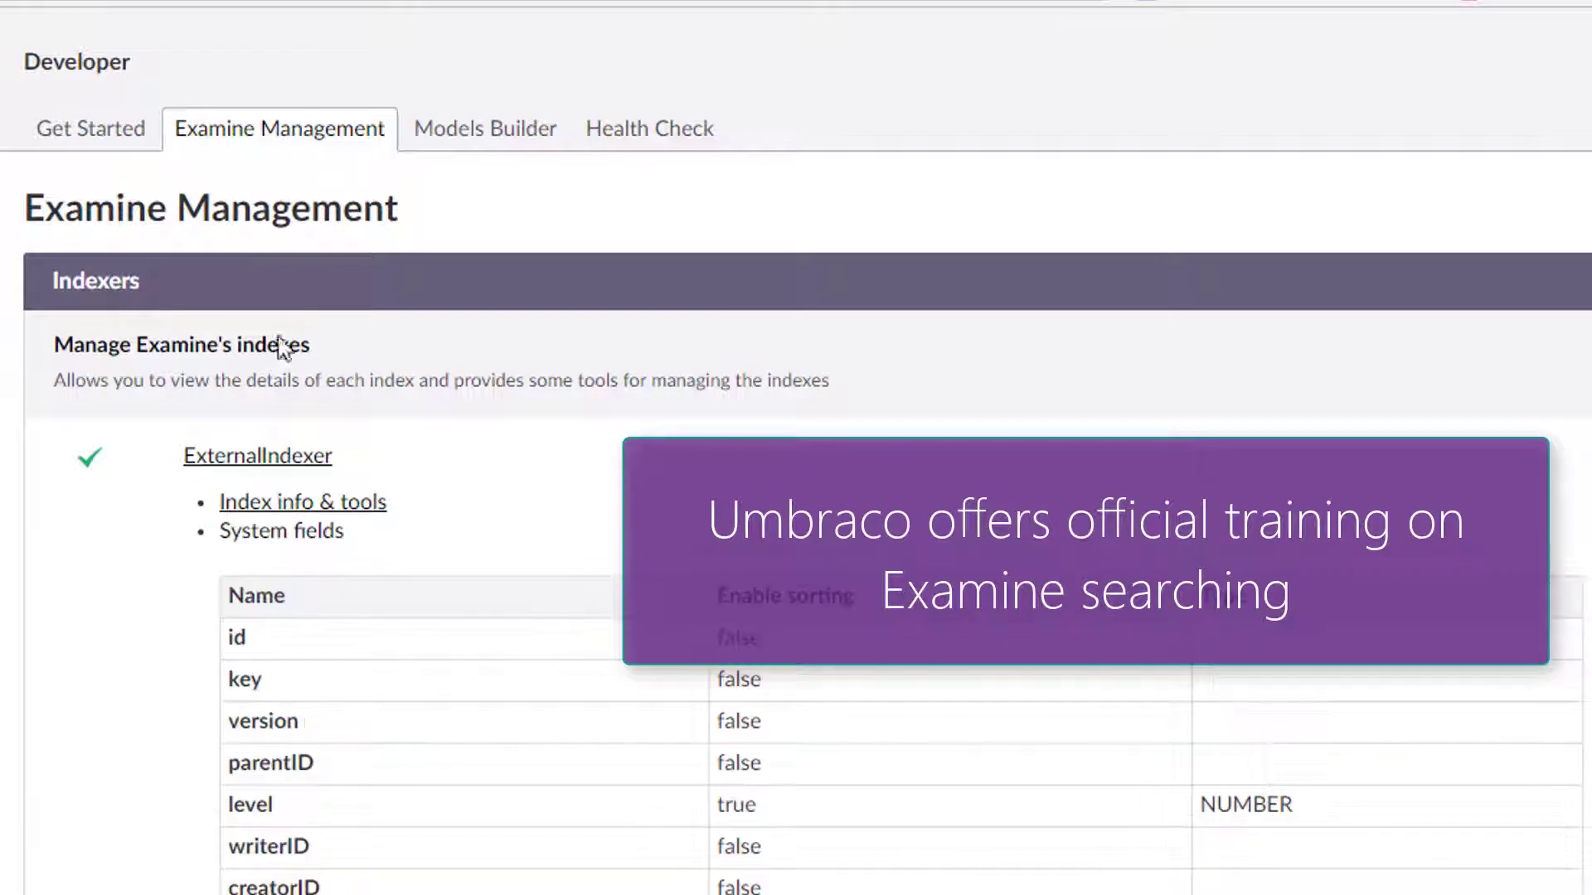
click(307, 537)
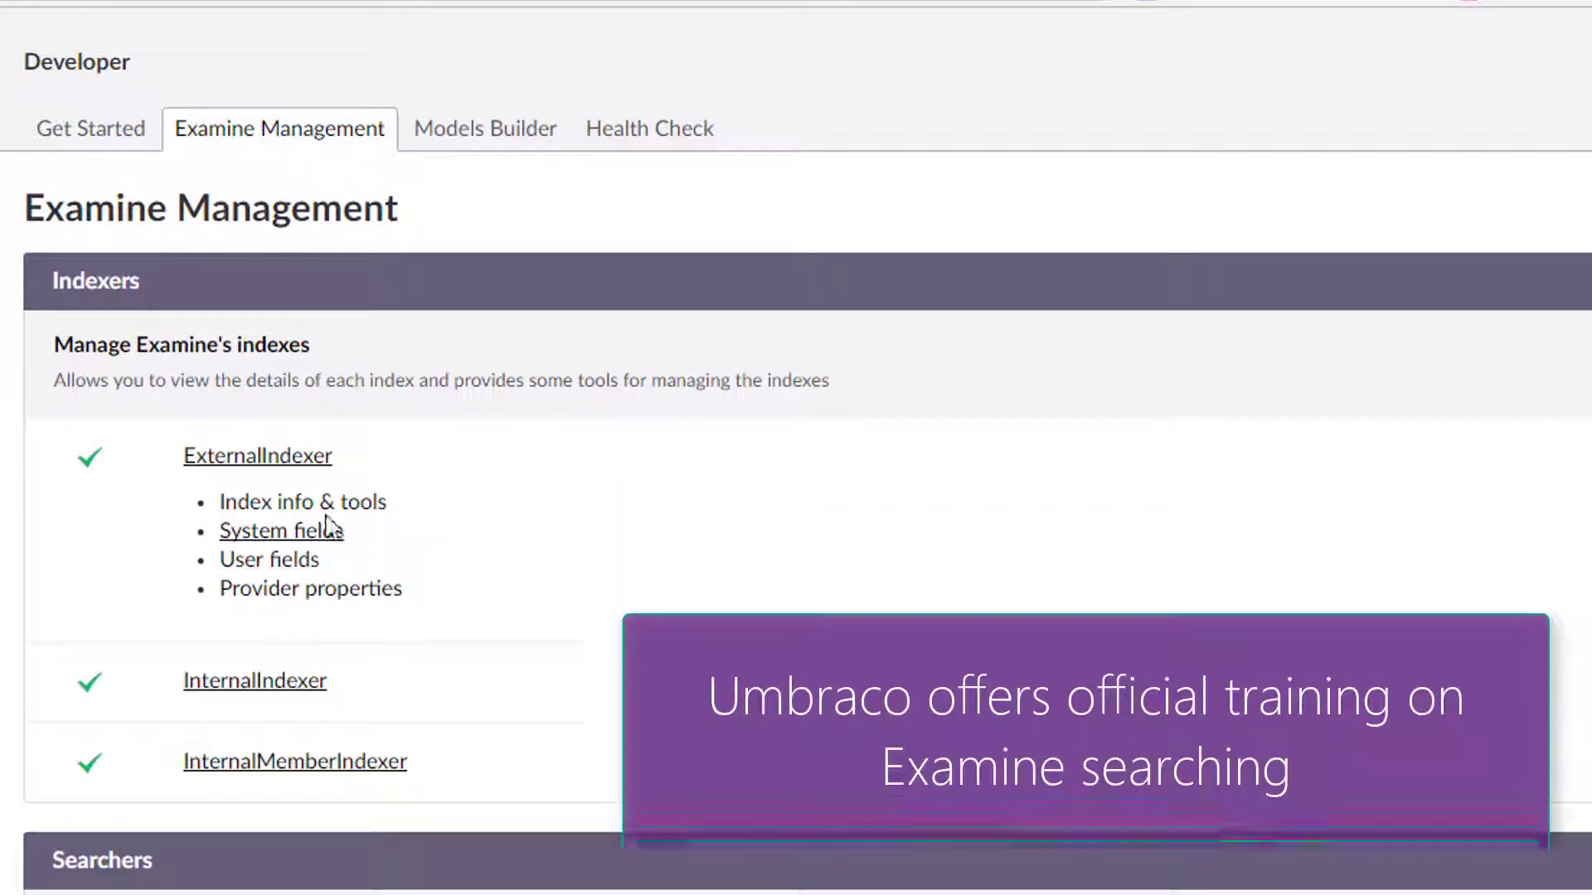
click(352, 507)
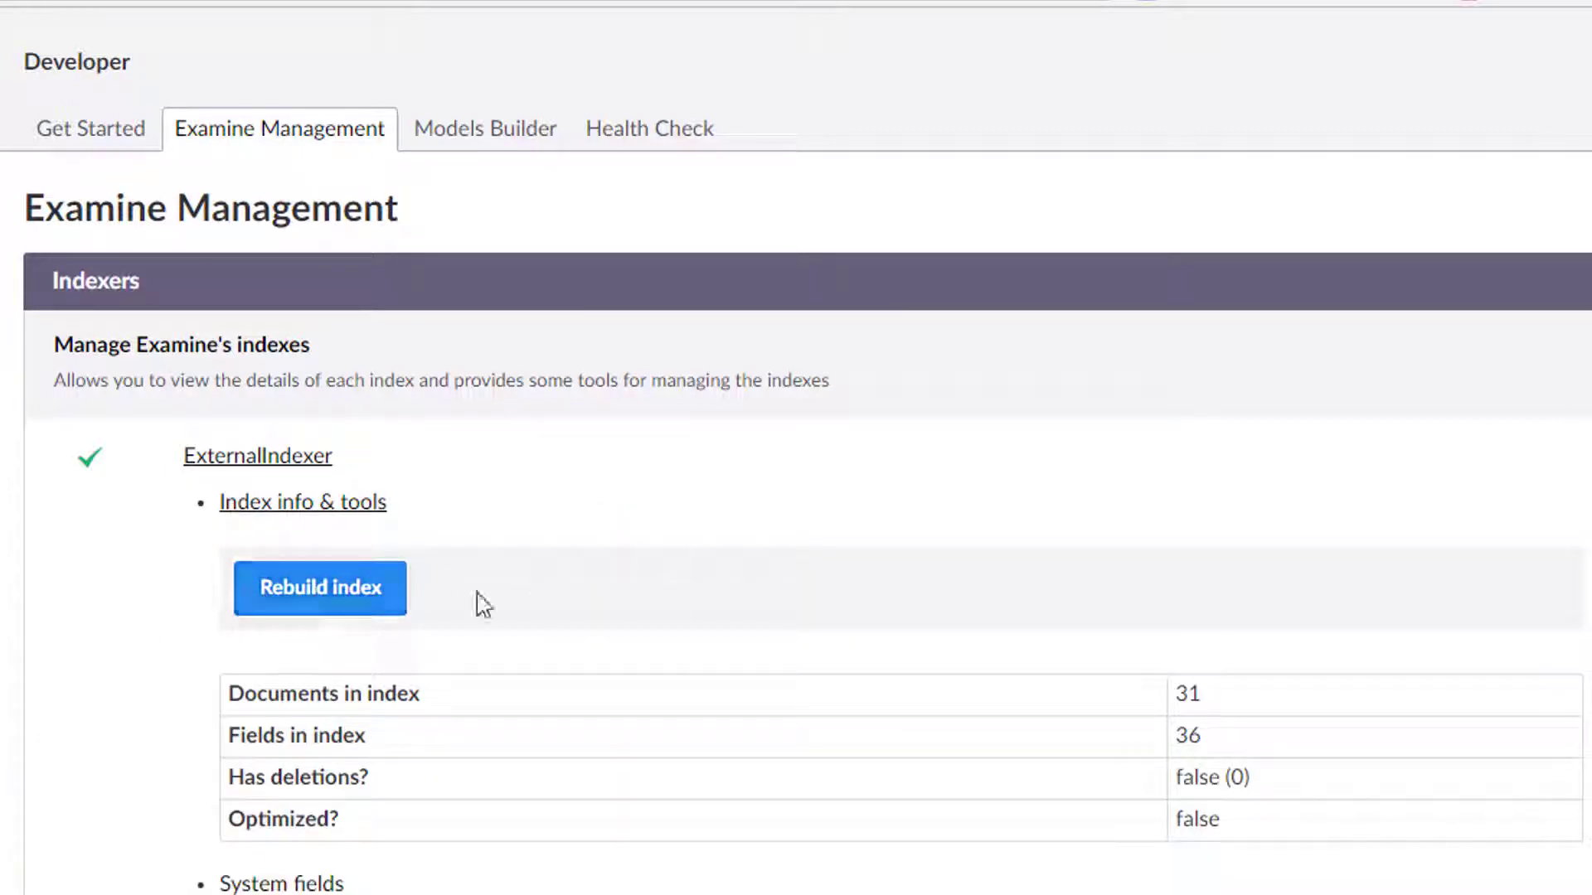
scroll(501, 660, down, 1)
click(249, 315)
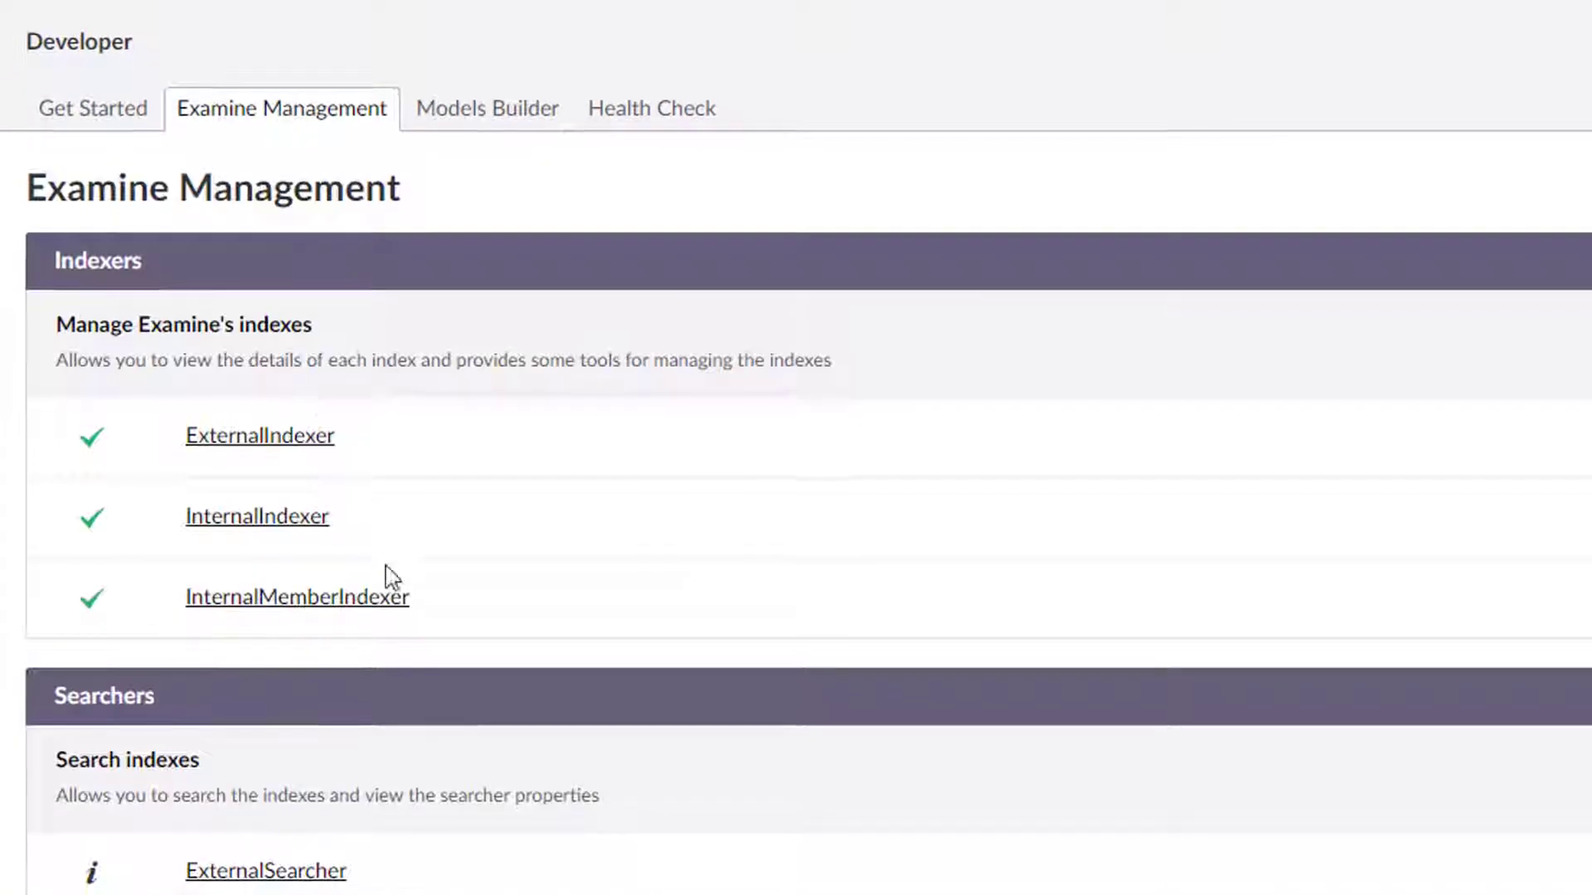
Run a text search for "about" with the ExternalSearcher's search tools.
scroll(373, 663, down, 3)
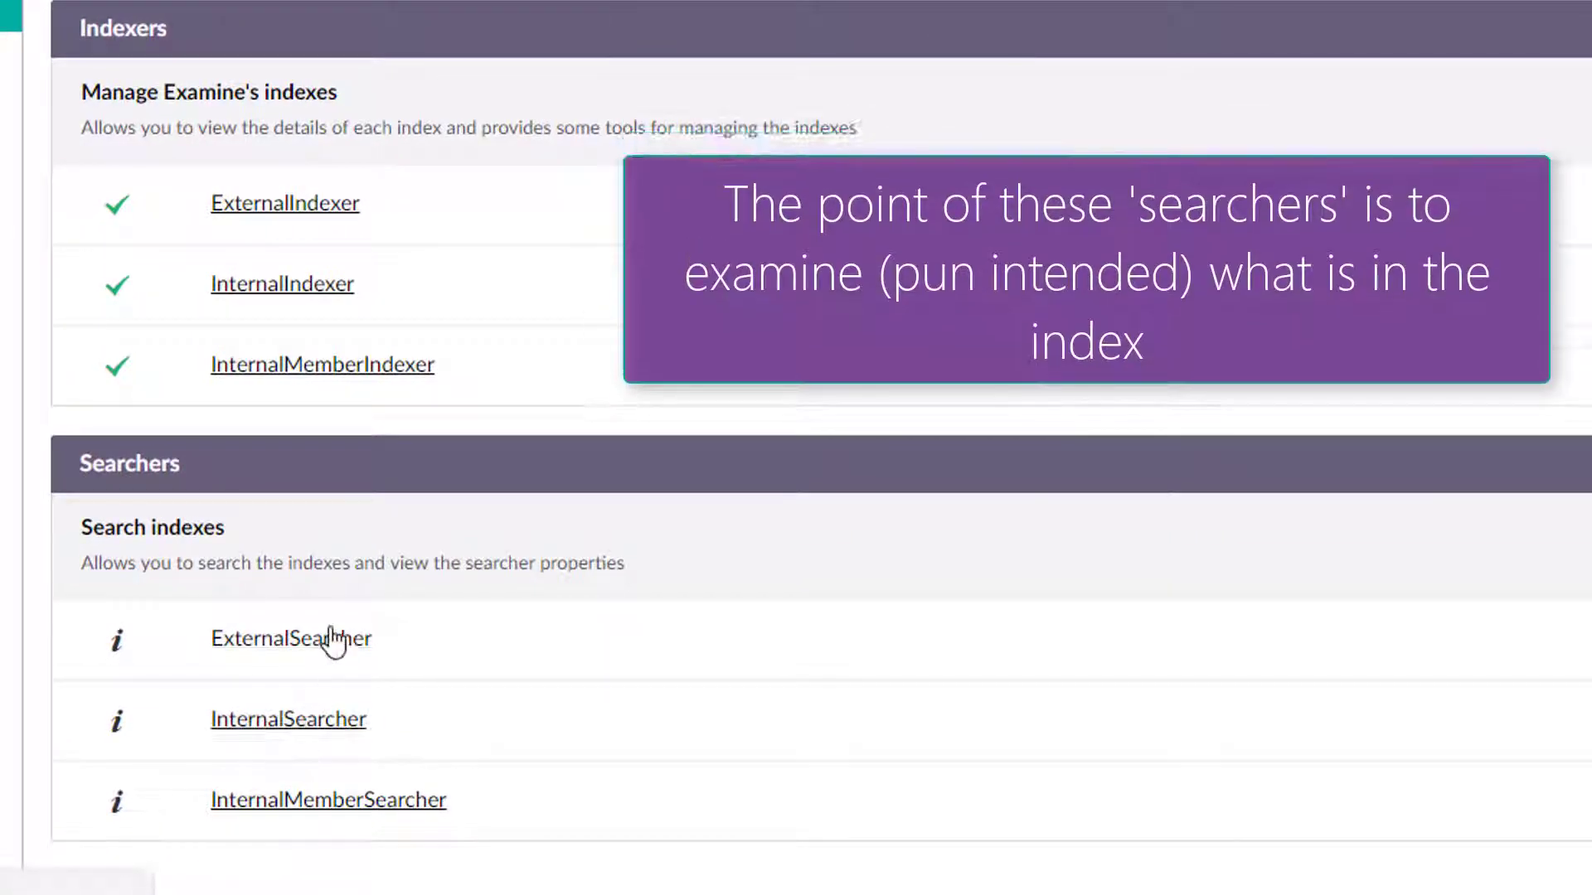
click(311, 659)
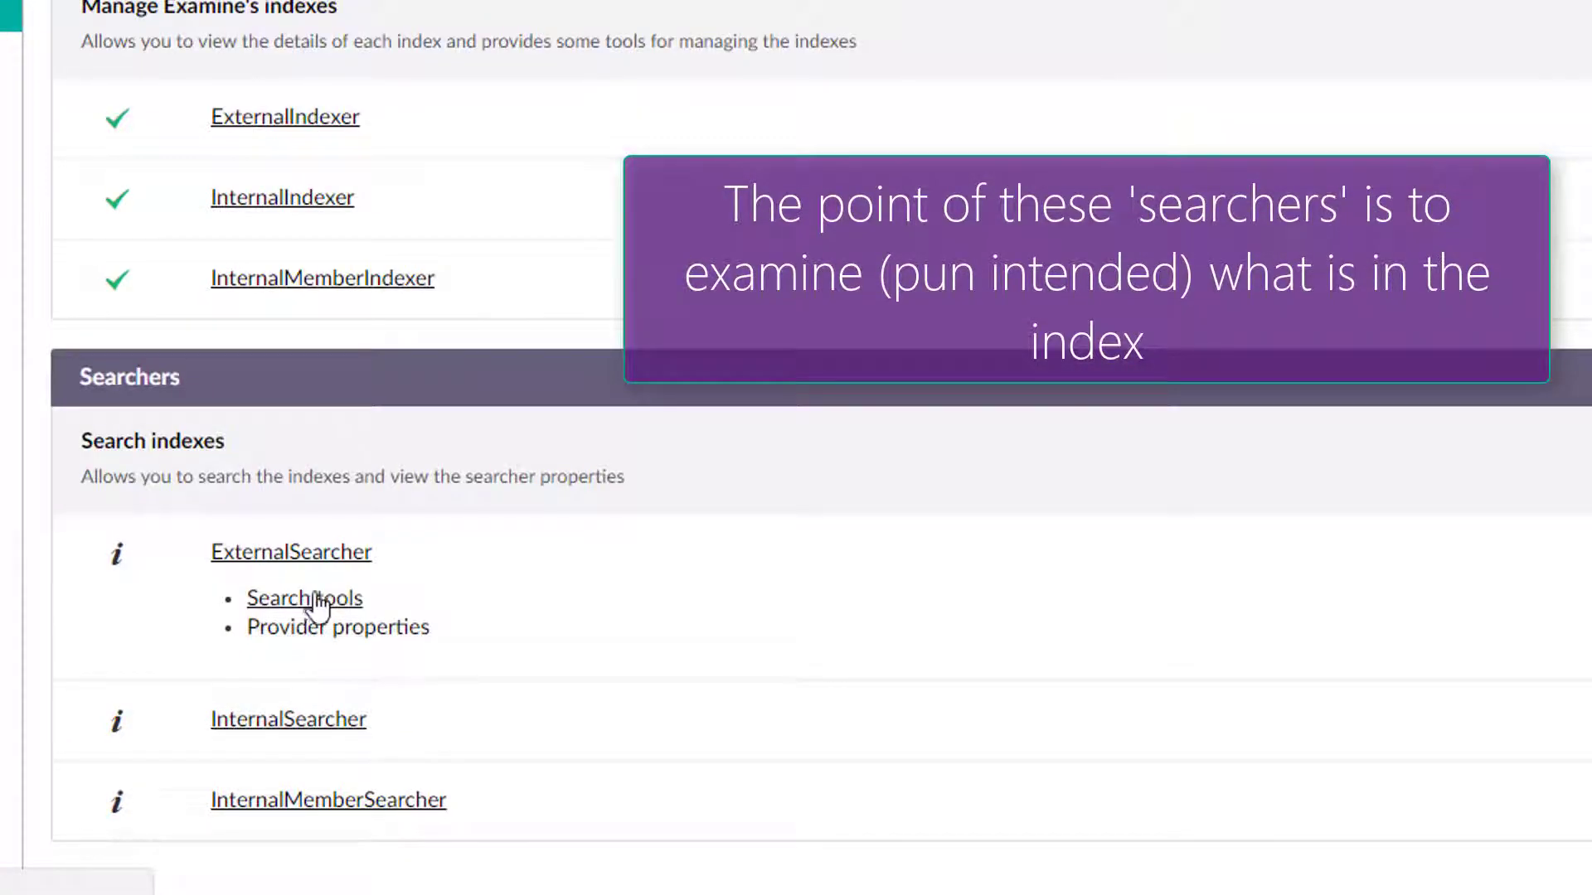
click(269, 603)
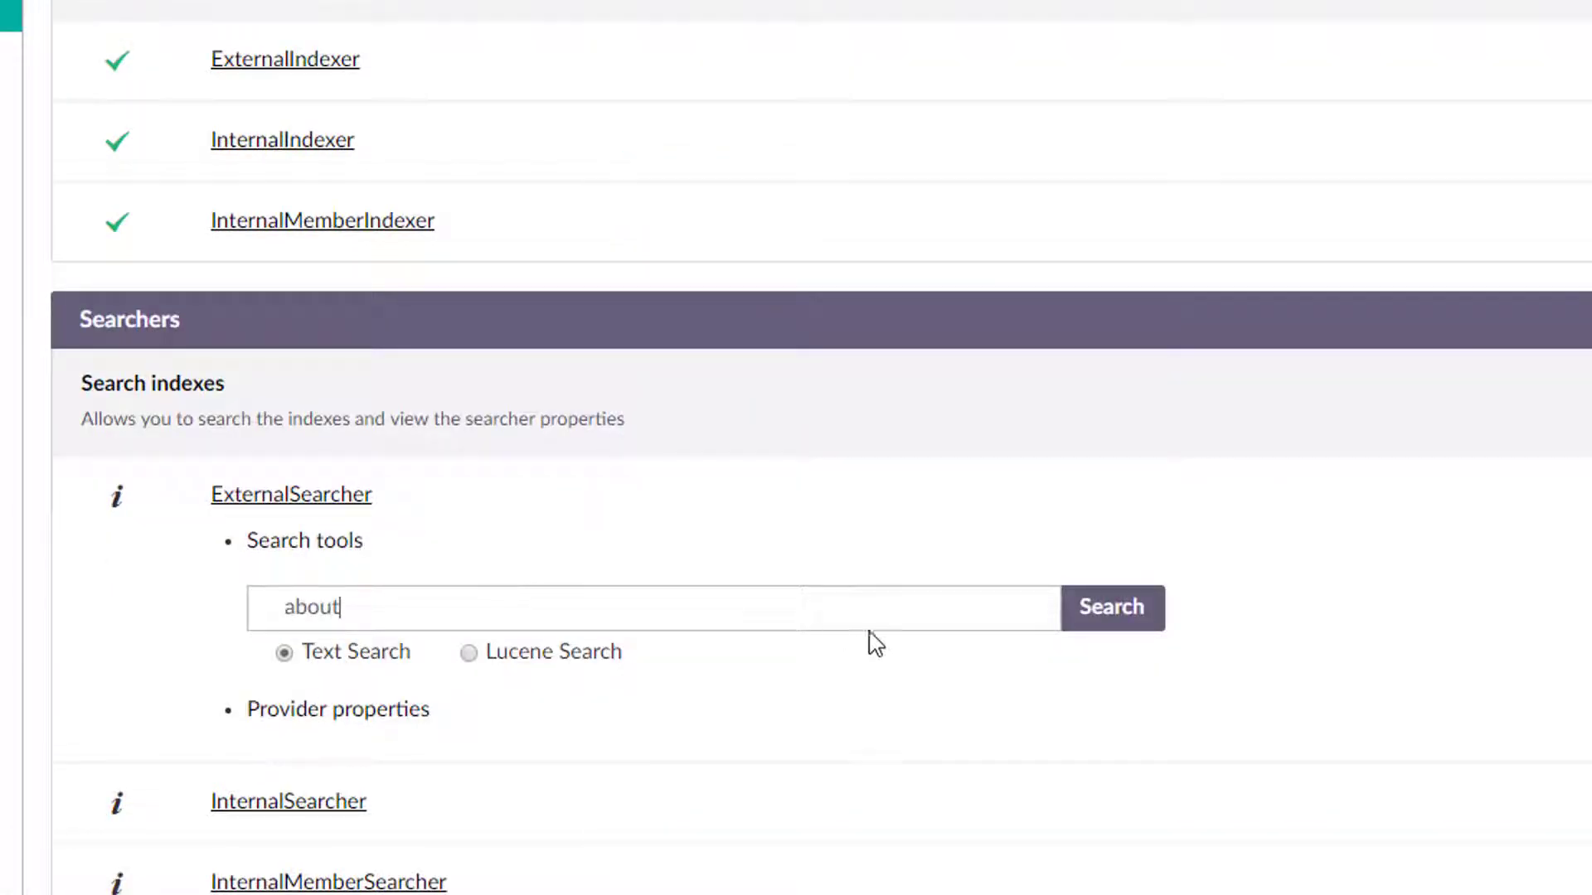
click(1111, 617)
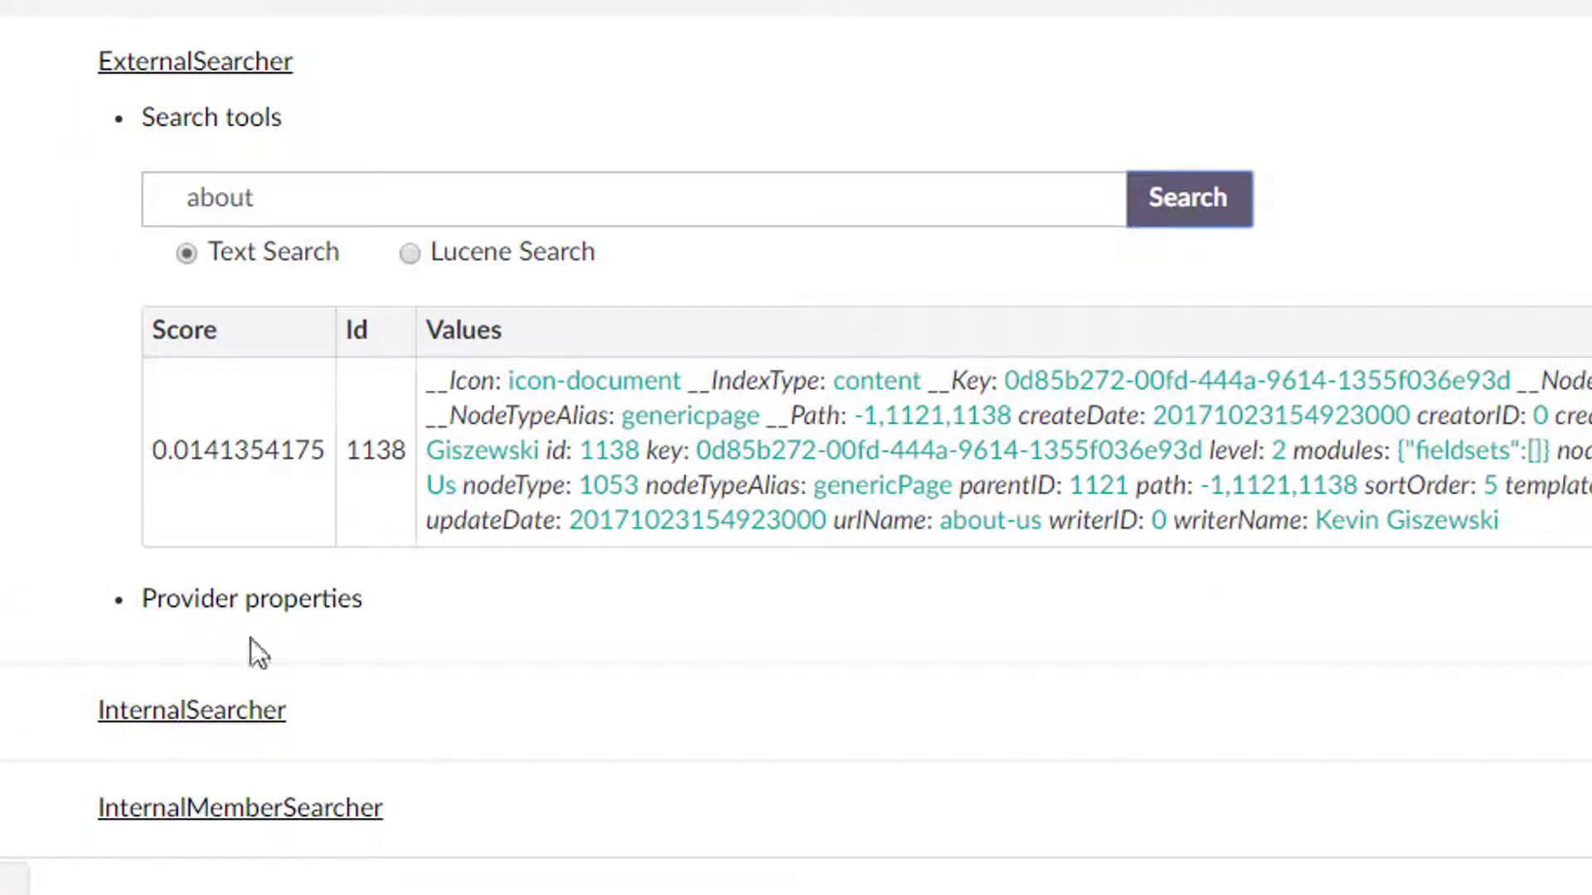
View the Models Builder configuration, then switch to the Health Check overview.
scroll(191, 50, up, 5)
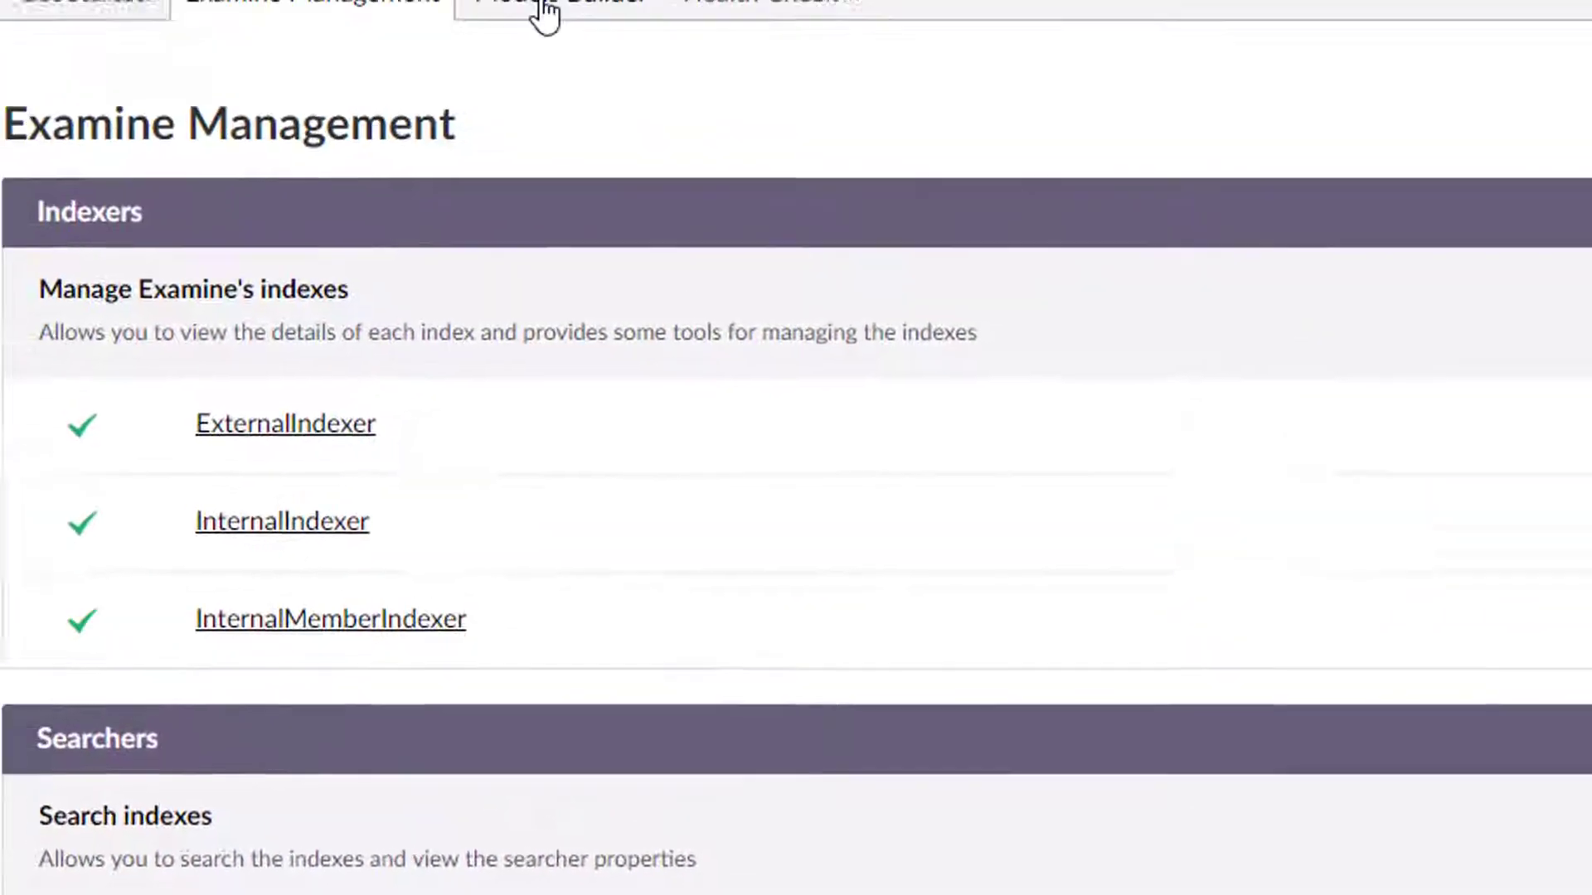
click(543, 11)
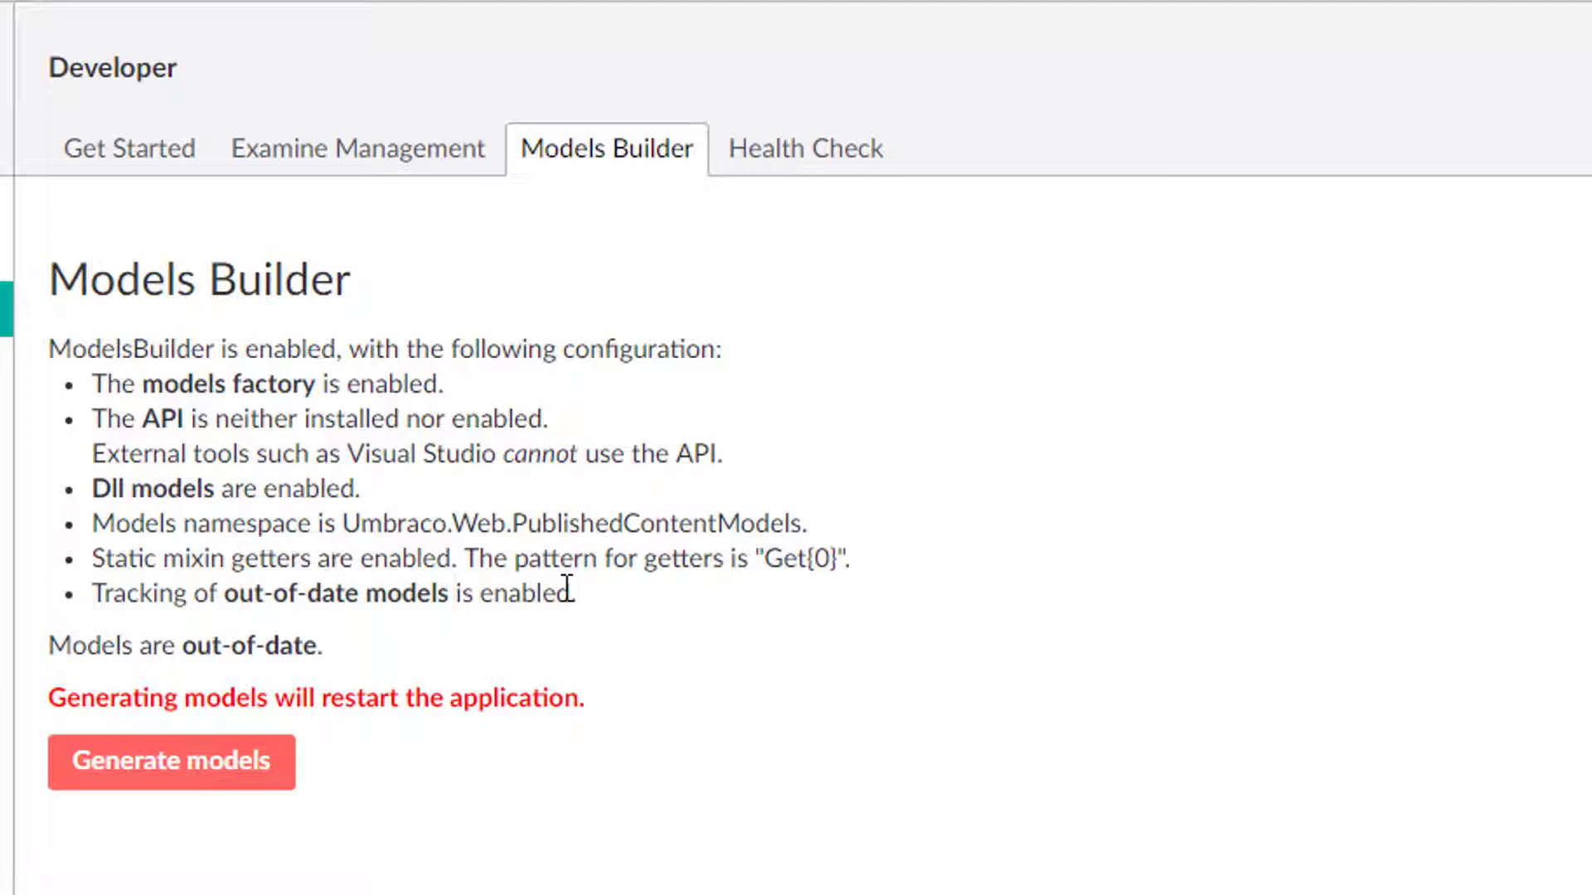
click(845, 143)
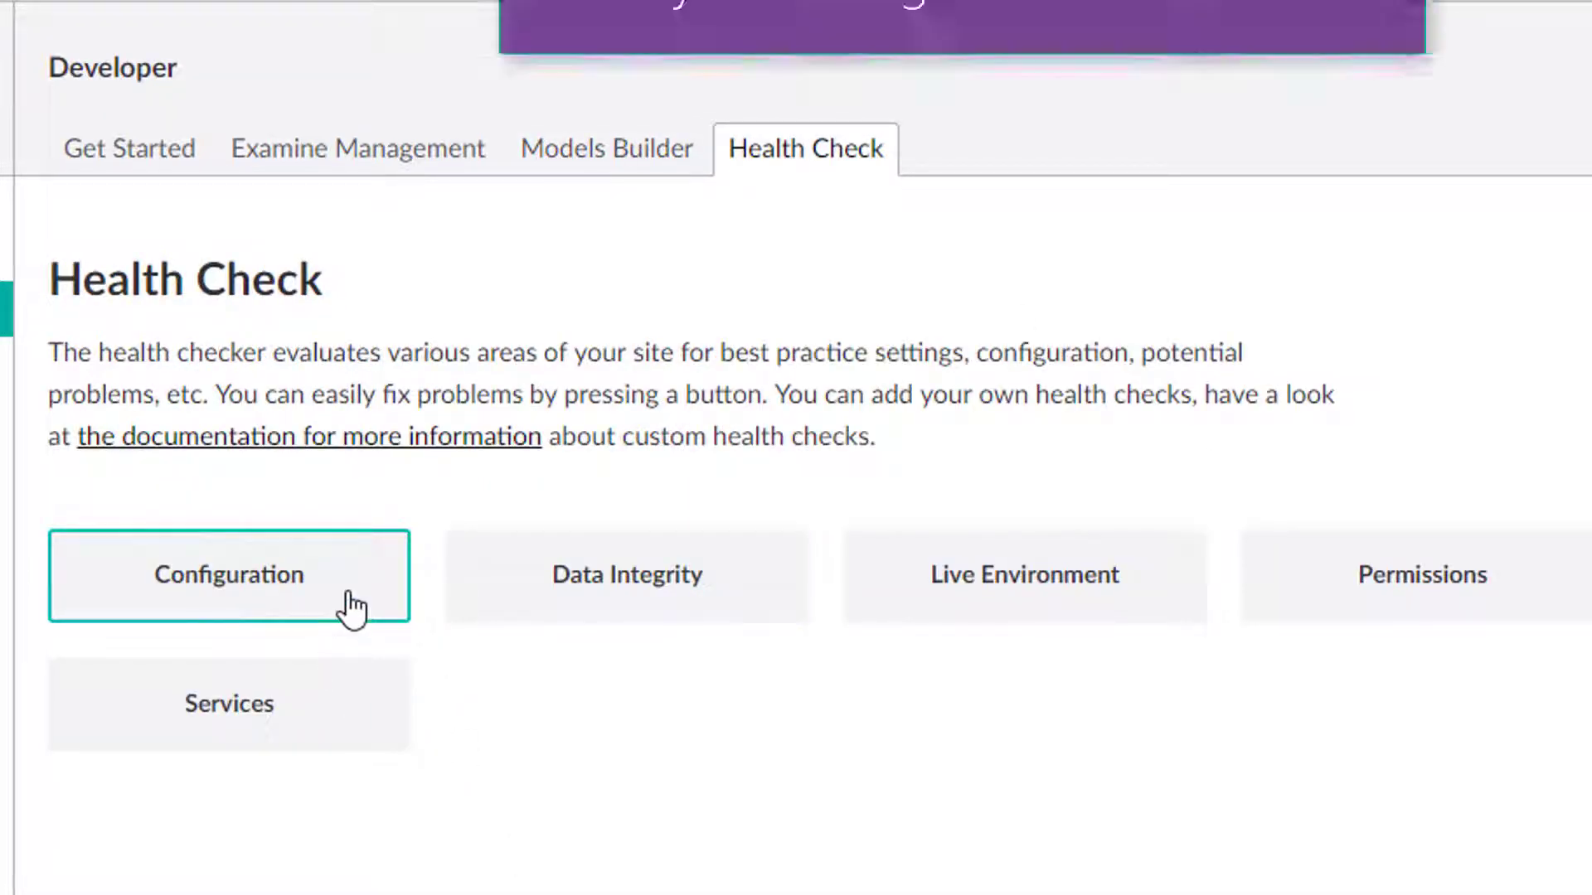
Run the Configuration health check group, review its results and return to the overview.
click(331, 599)
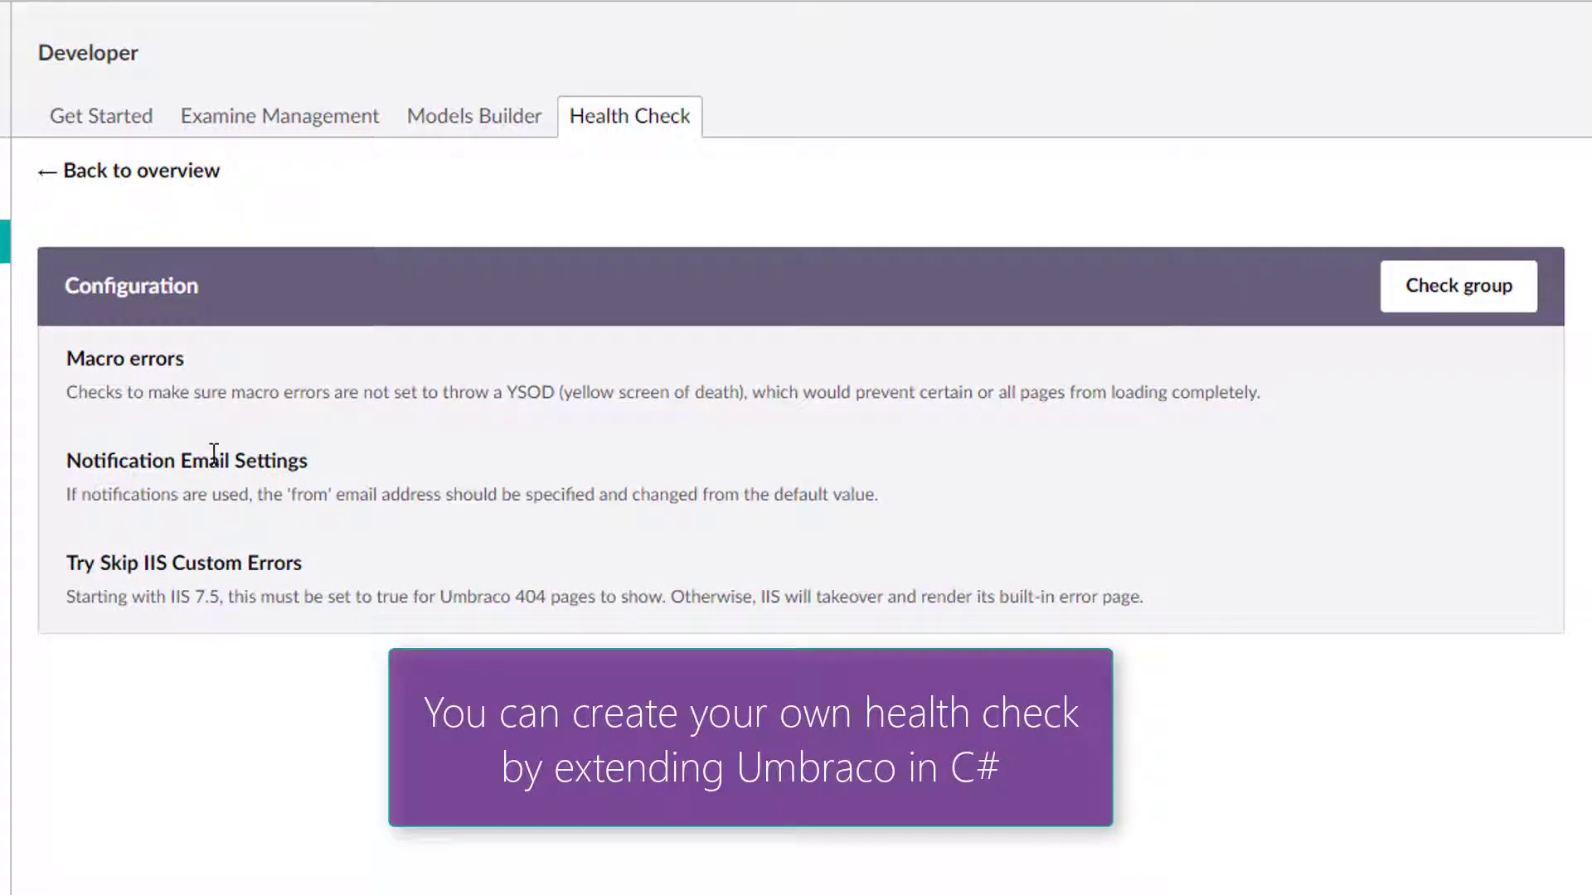
click(1449, 296)
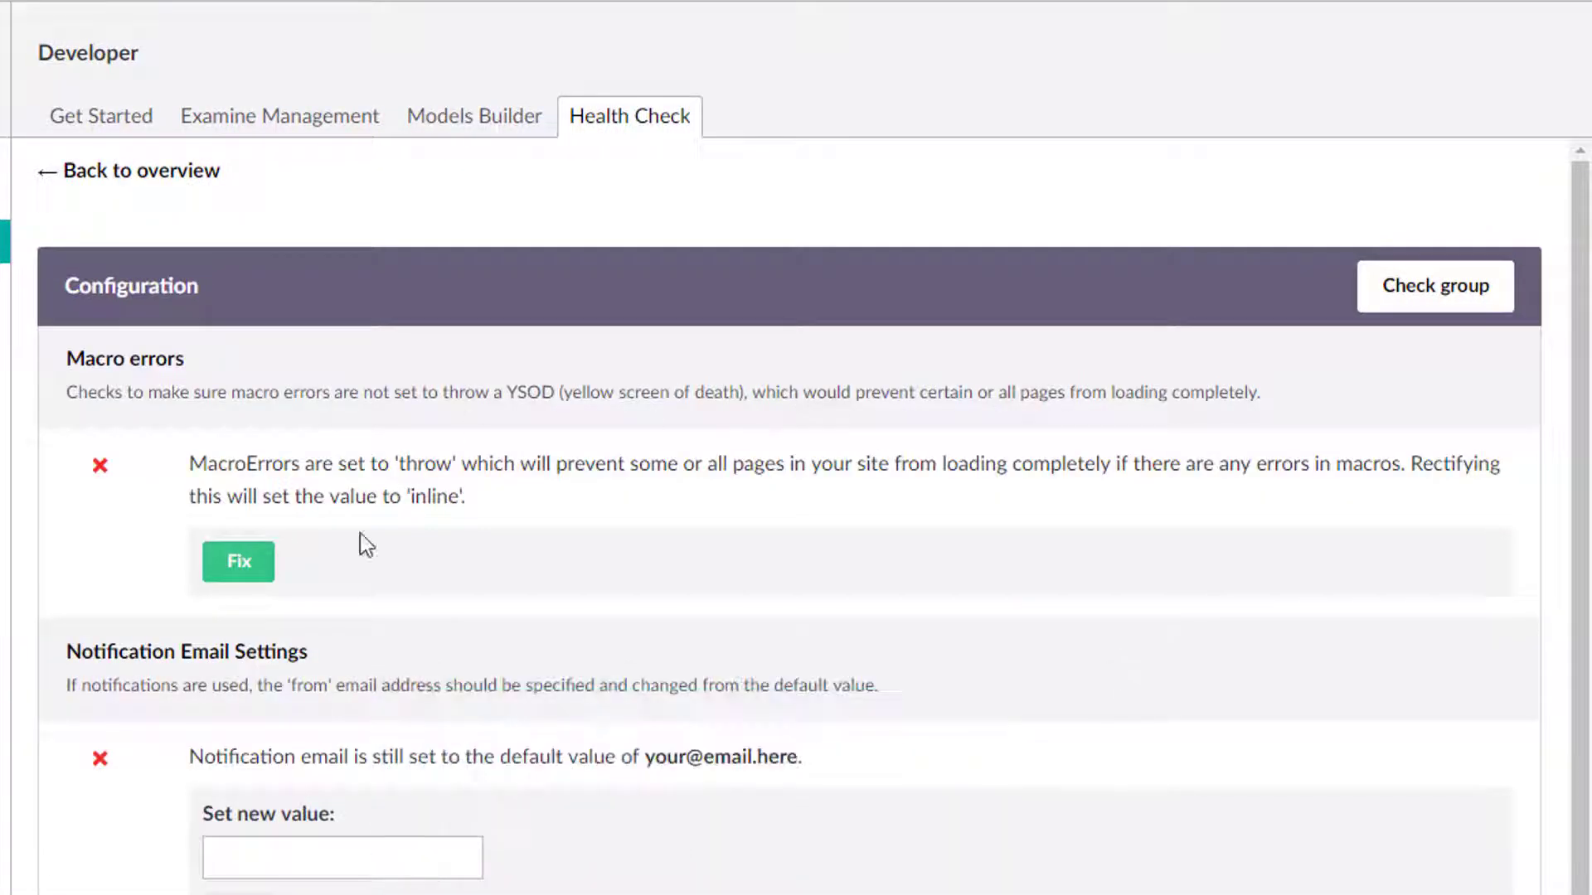
scroll(332, 481, down, 2)
scroll(196, 273, up, 3)
click(150, 170)
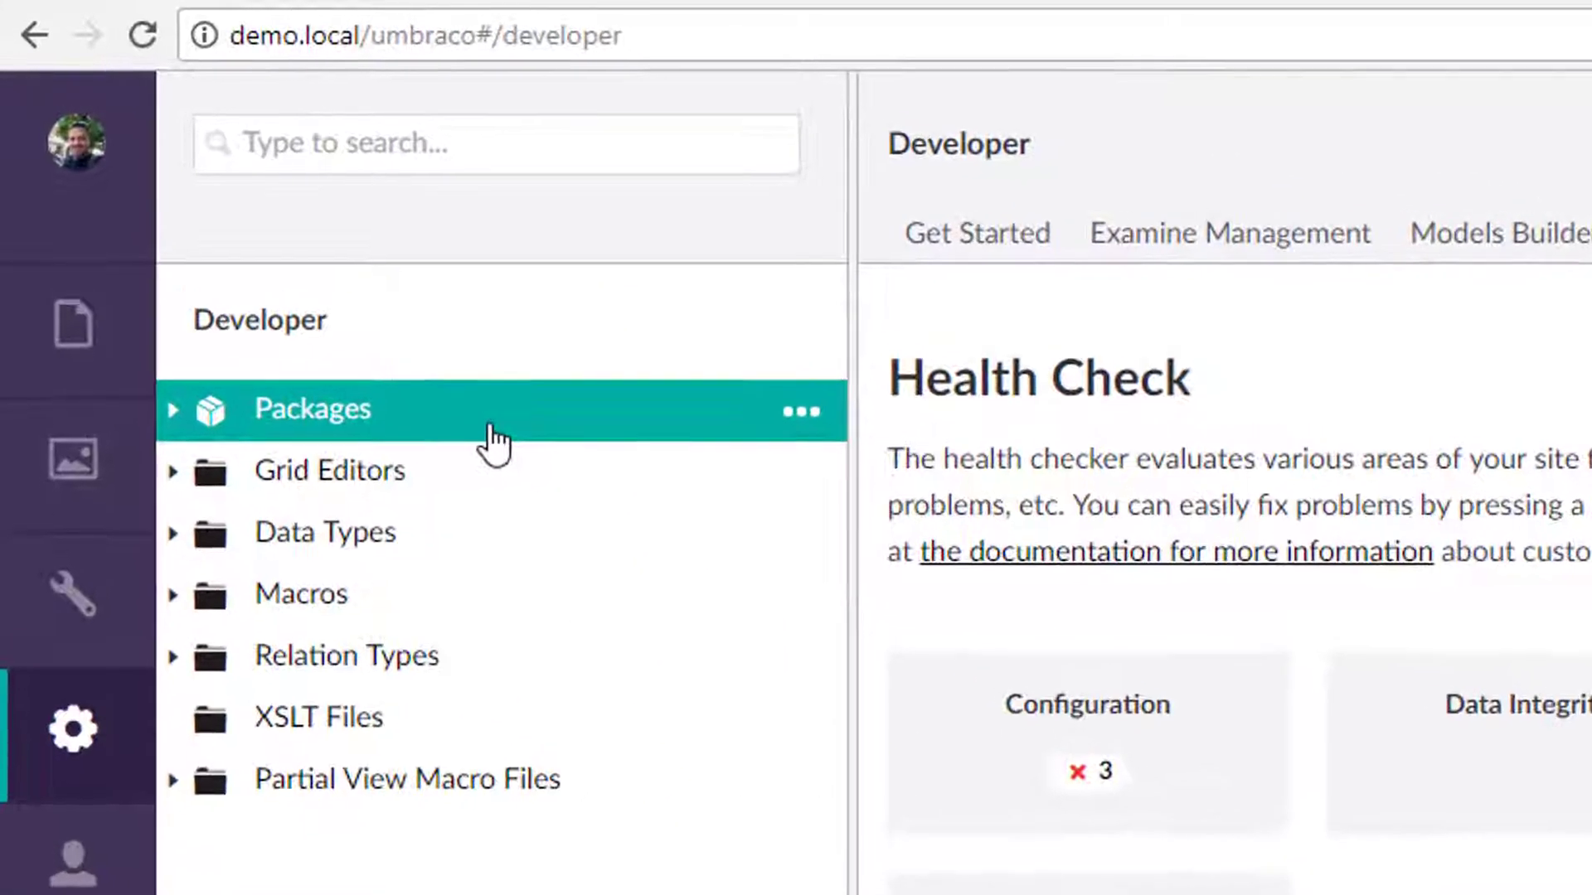
Open the Packages browser from the Developer tree and look over the popular packages.
click(174, 413)
click(277, 423)
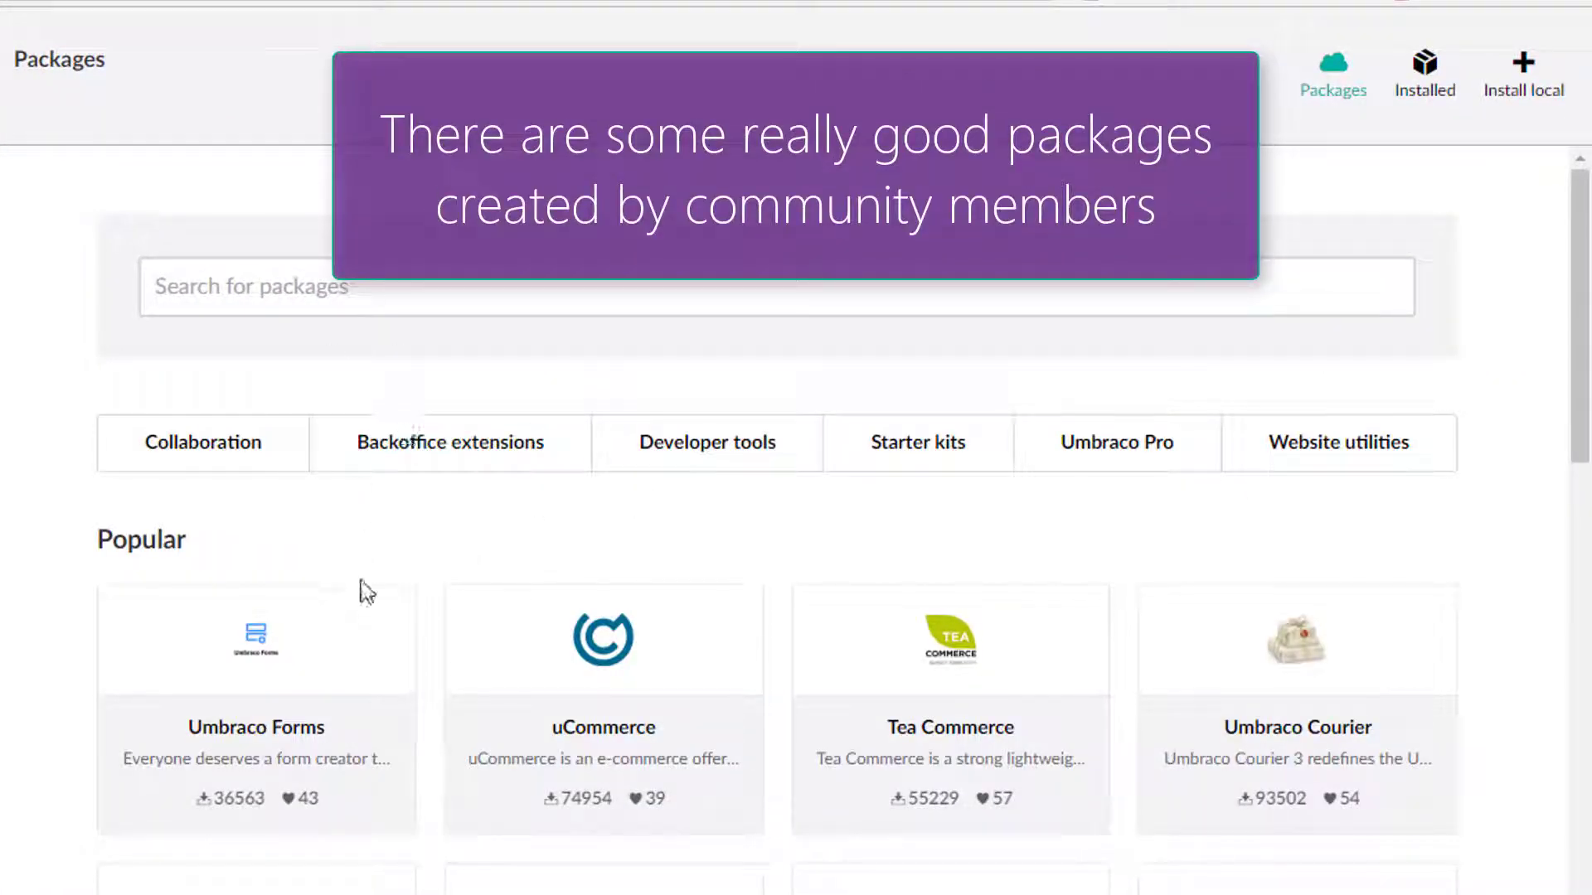
scroll(1499, 676, down, 3)
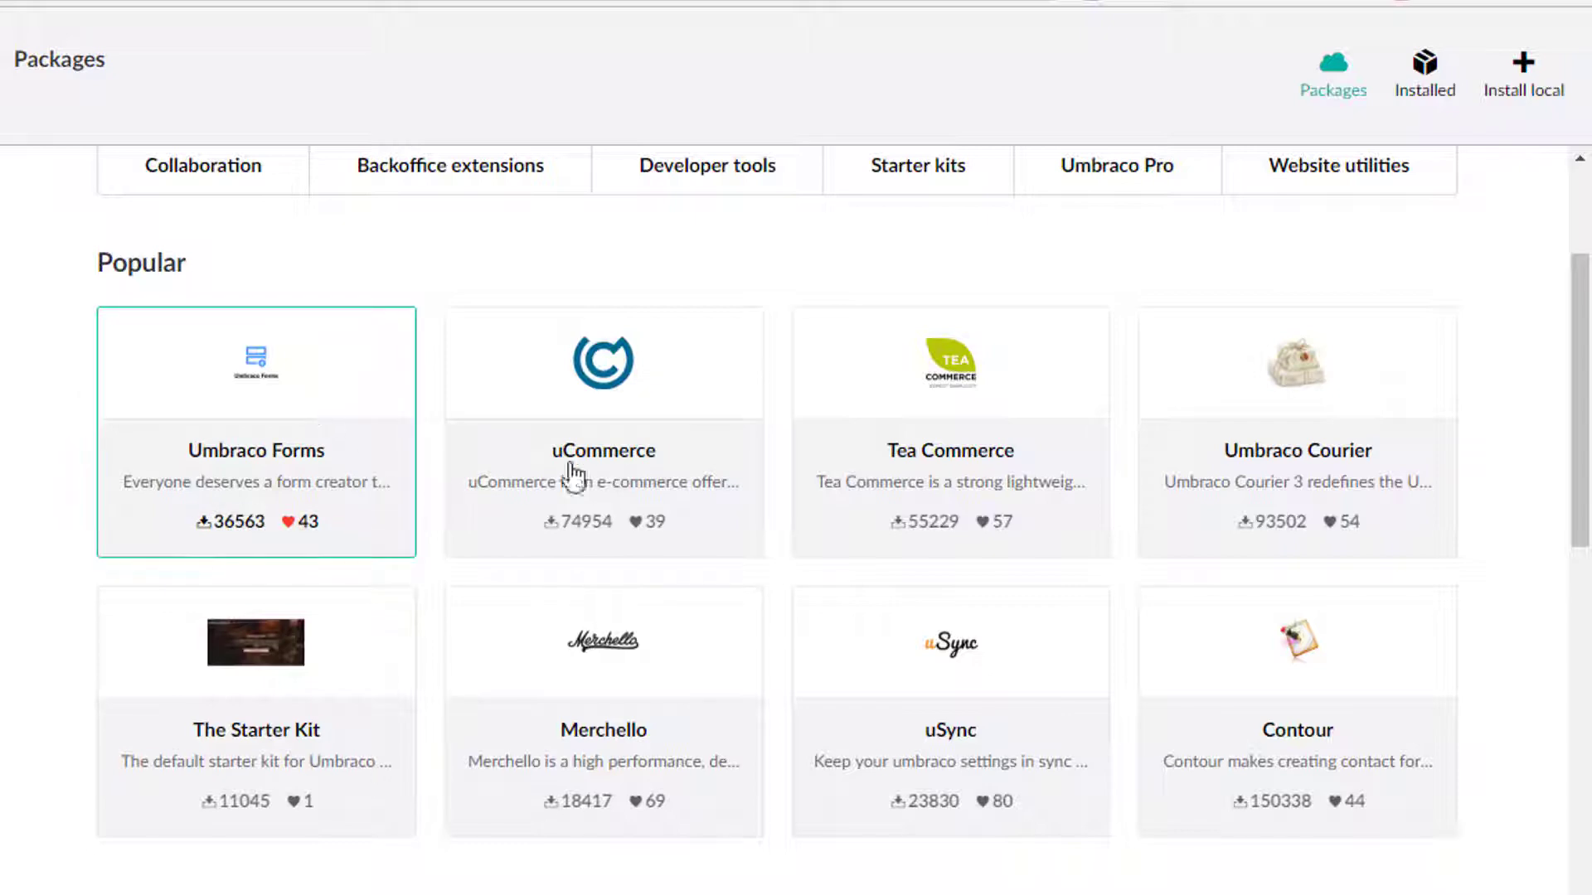
Open the Tea Commerce package and review its description, information and compatibility.
click(1028, 464)
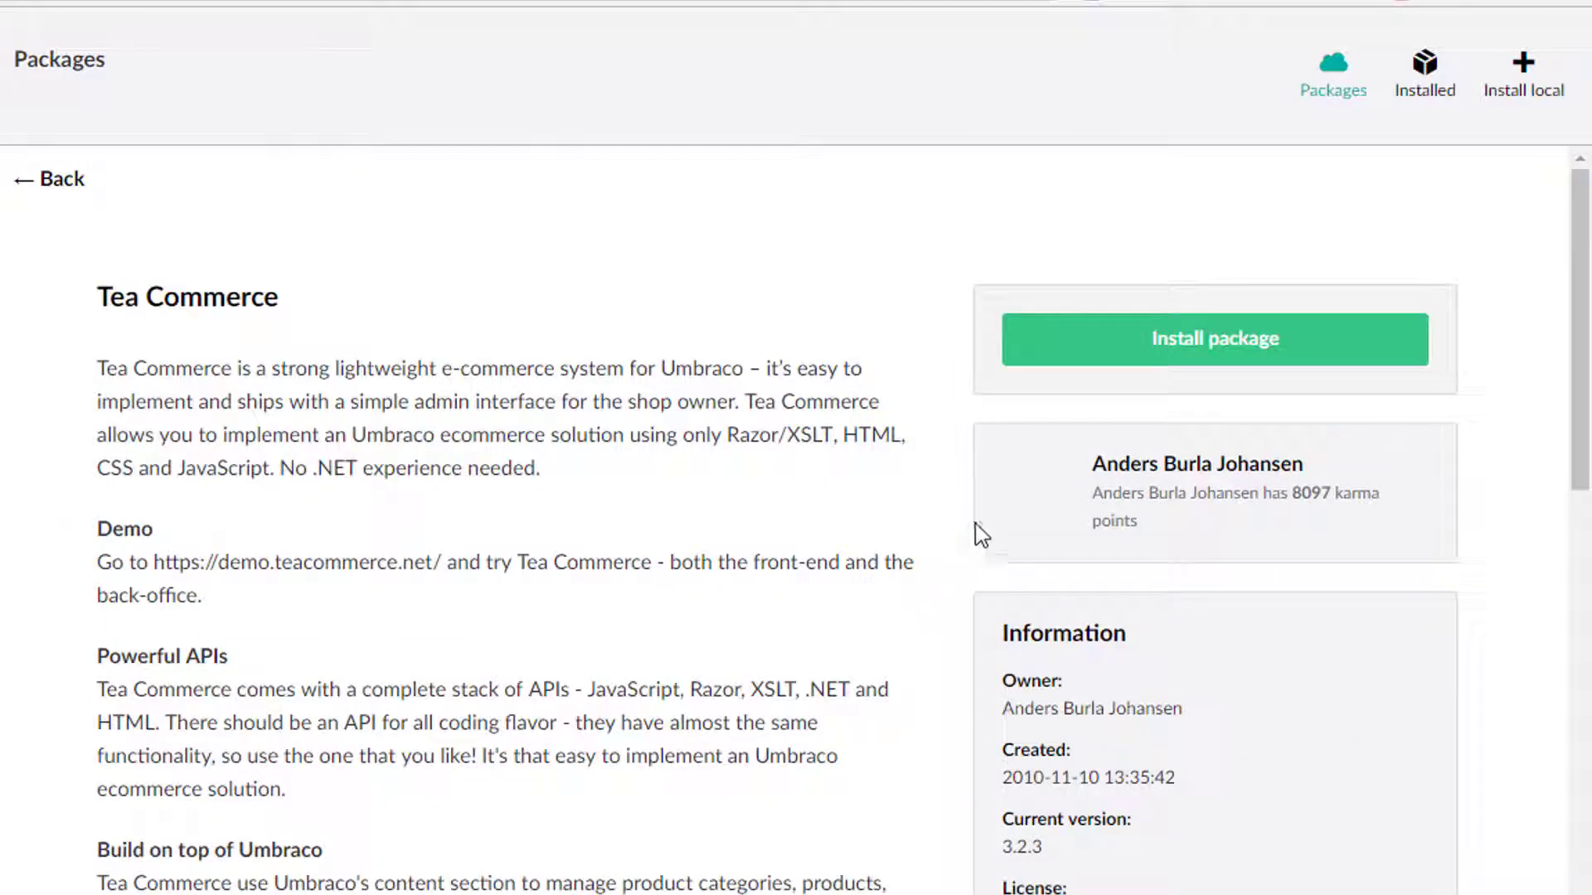
scroll(970, 373, down, 3)
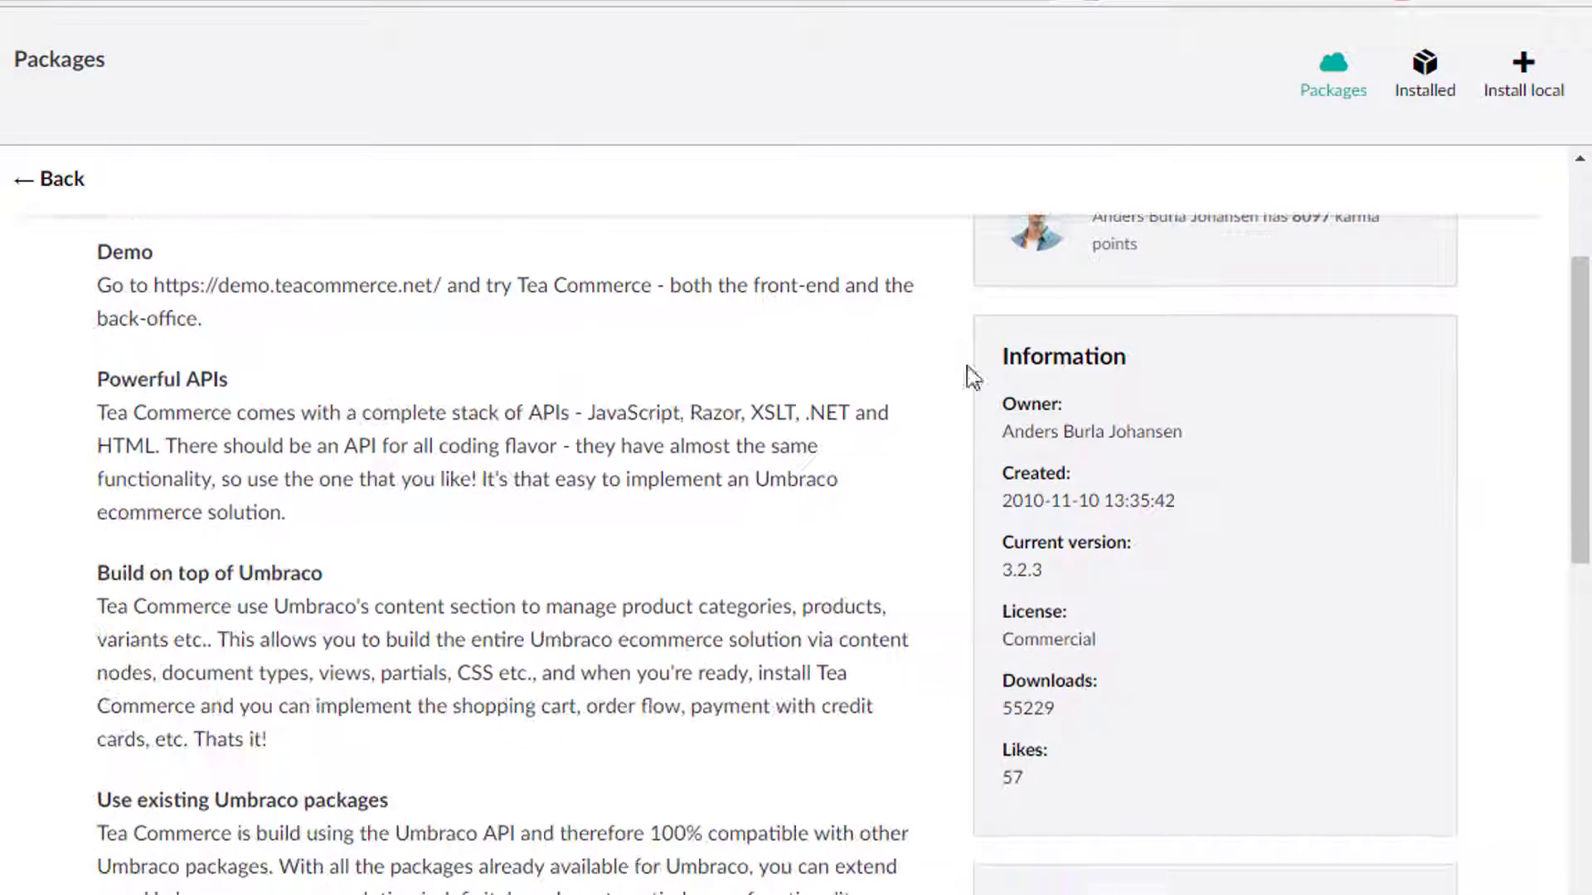
scroll(971, 389, up, 2)
scroll(1187, 583, down, 15)
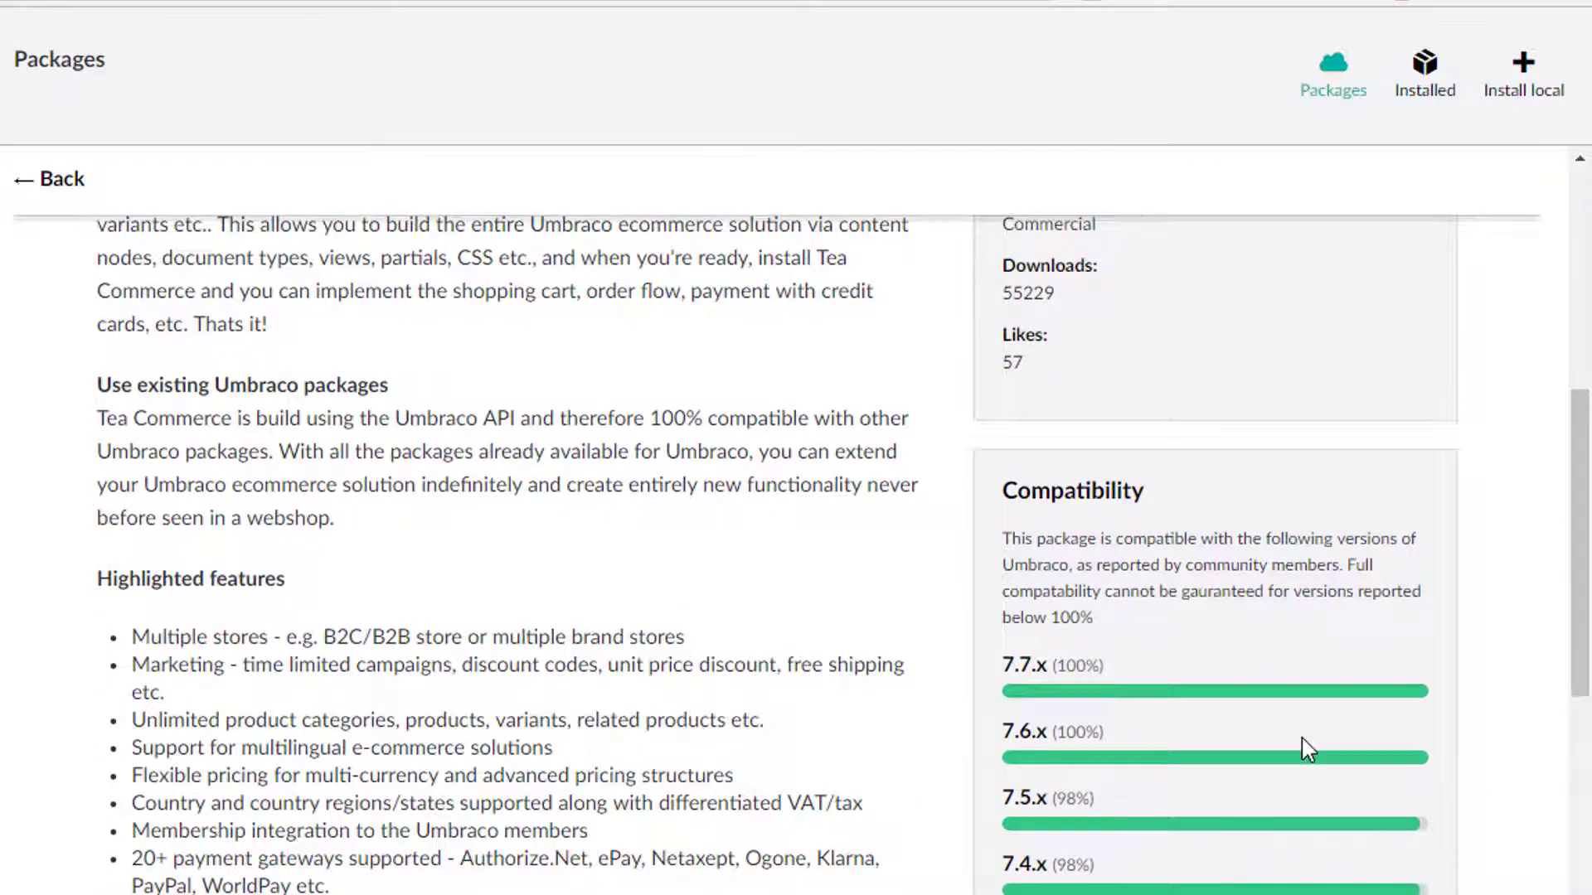
scroll(1065, 805, up, 10)
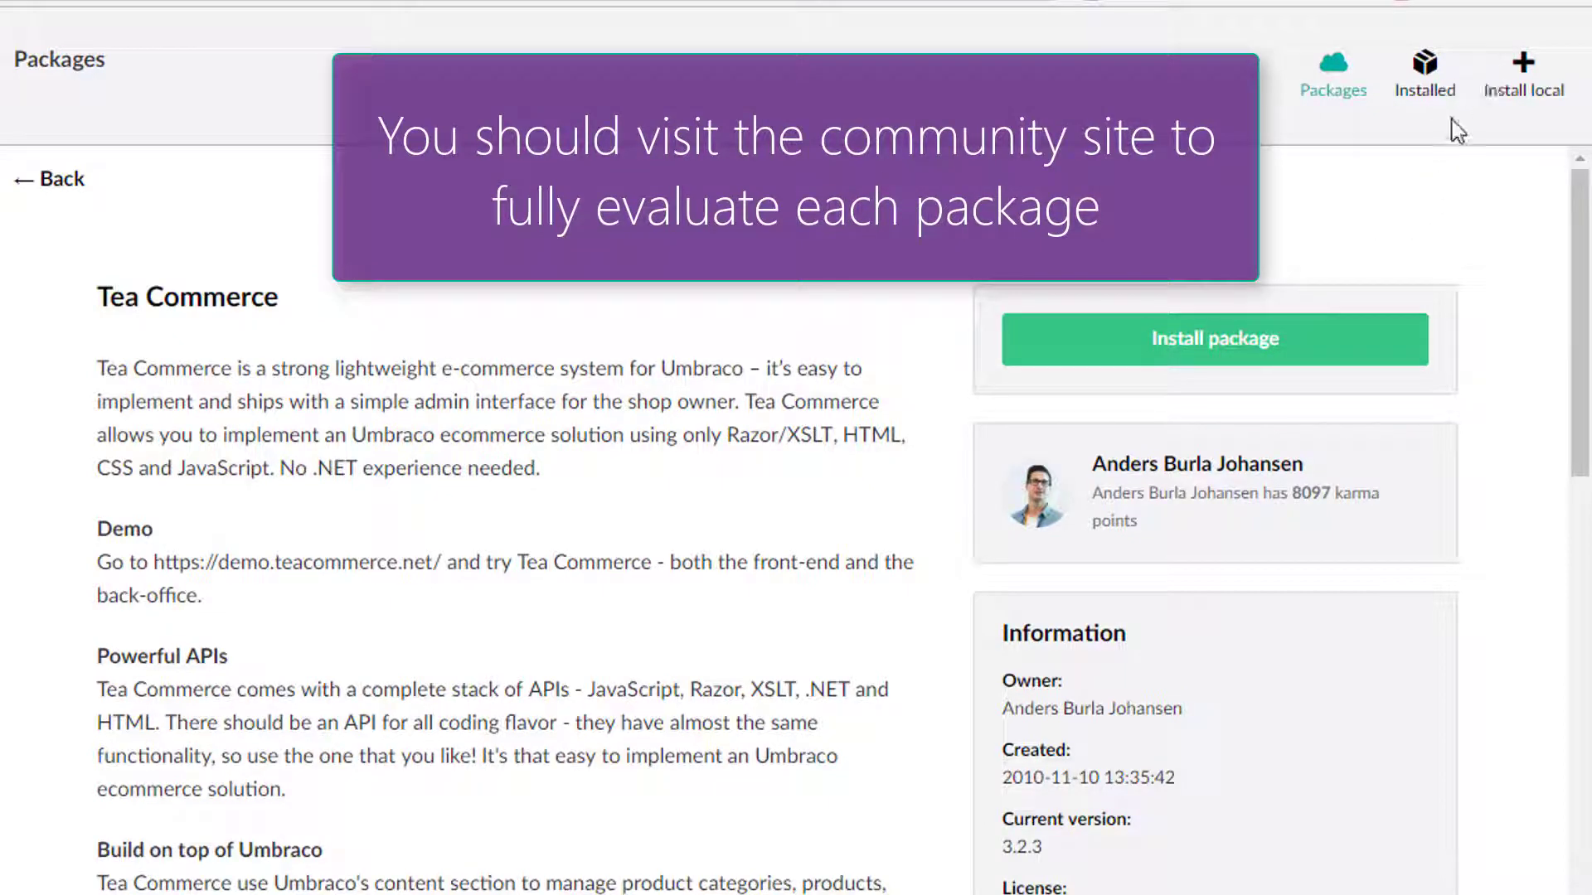
Return to the package list and view the Install local upload page and the Installed packages list.
click(33, 180)
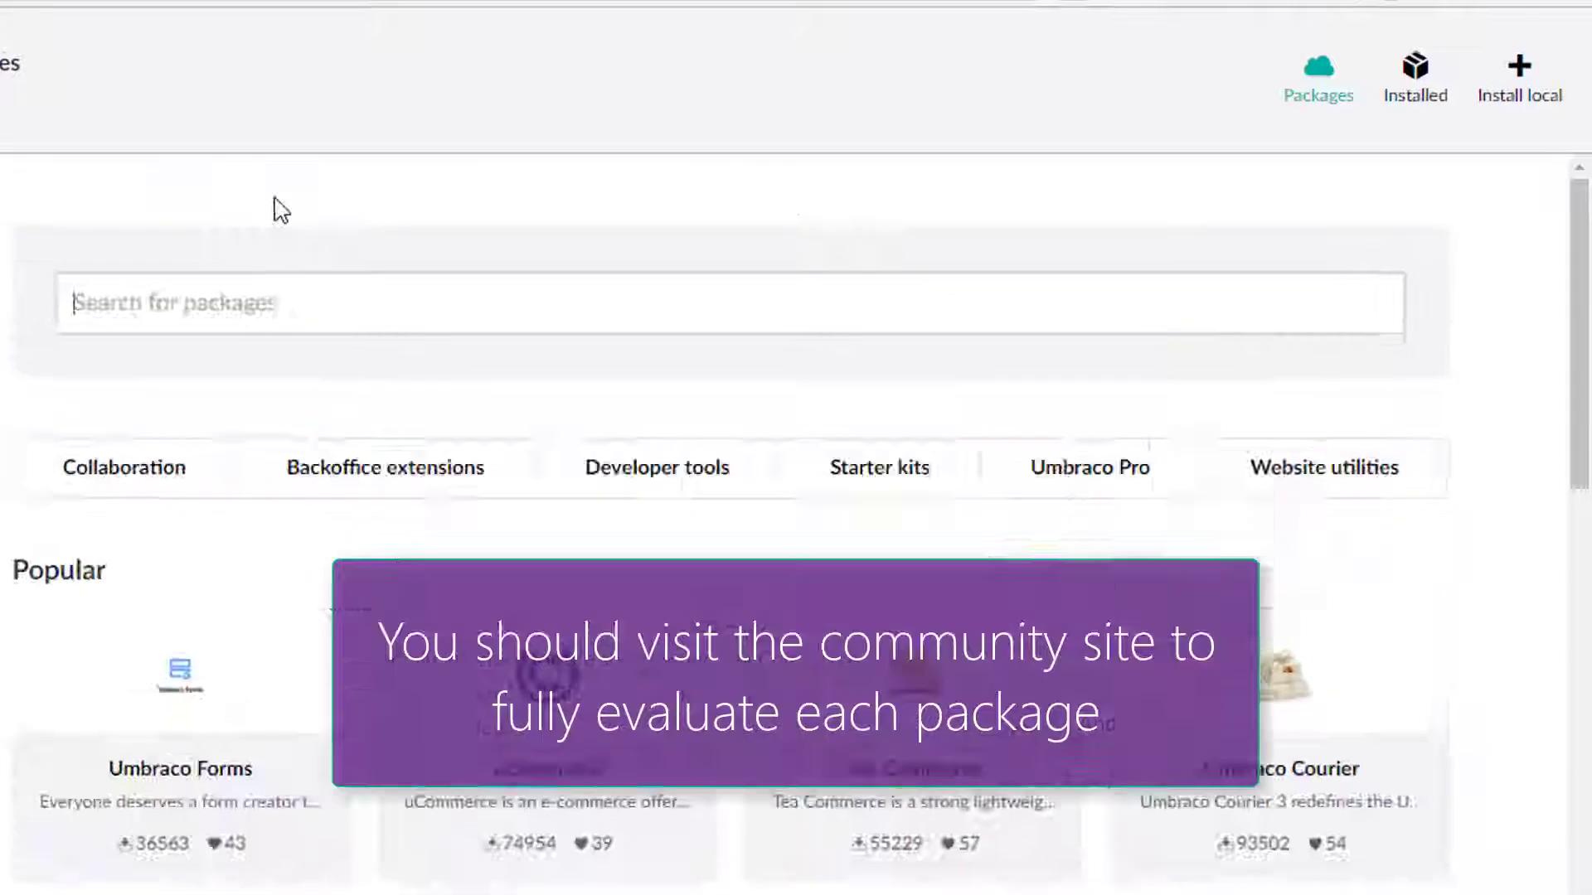
click(1509, 126)
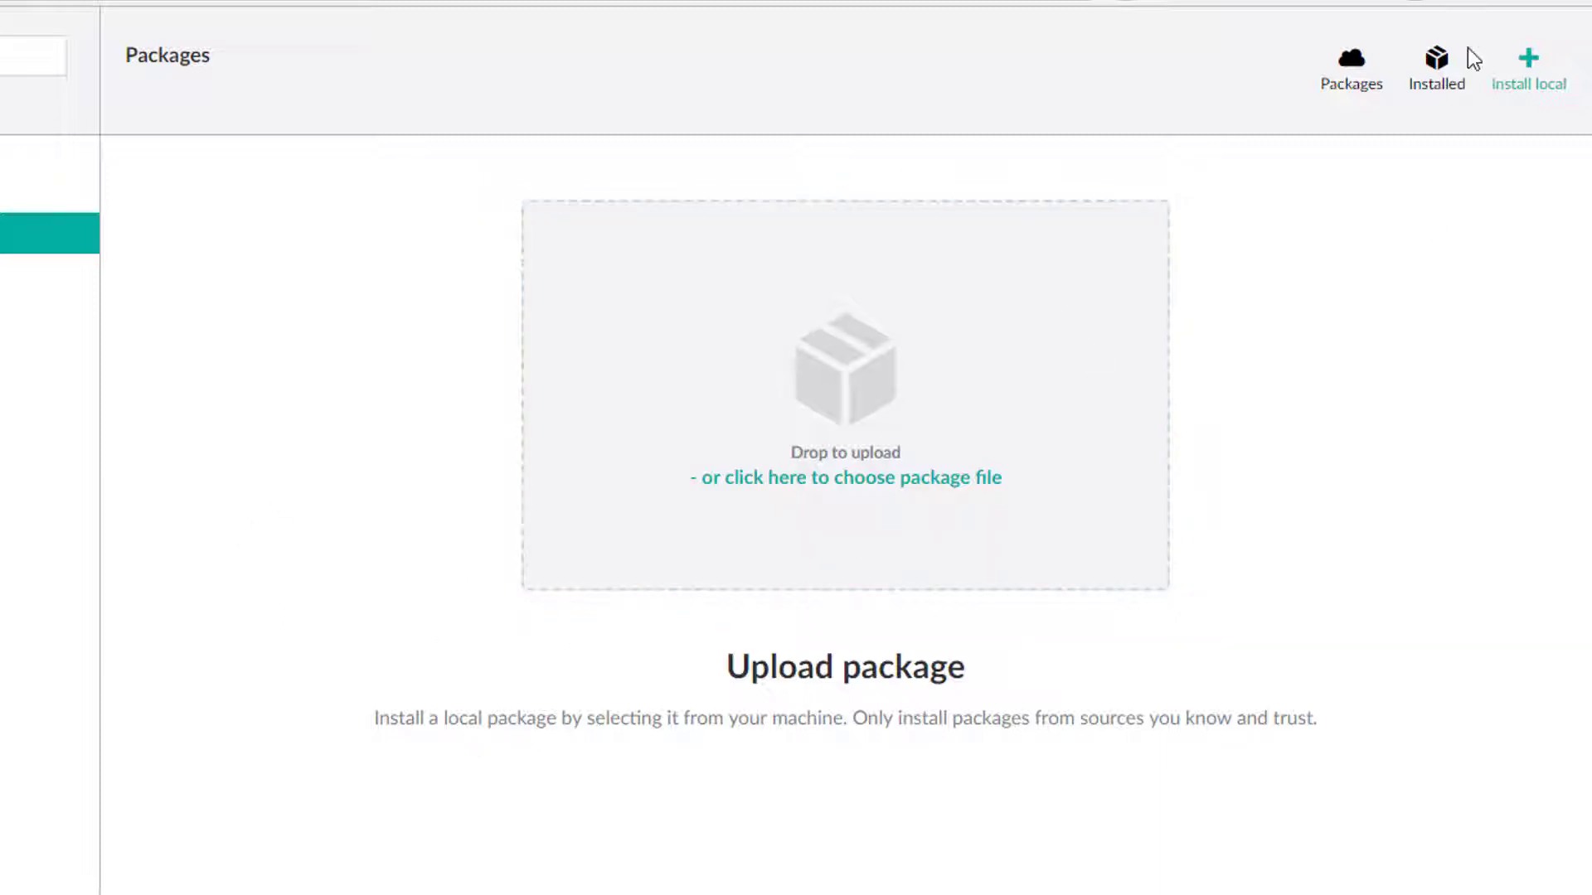
click(1431, 83)
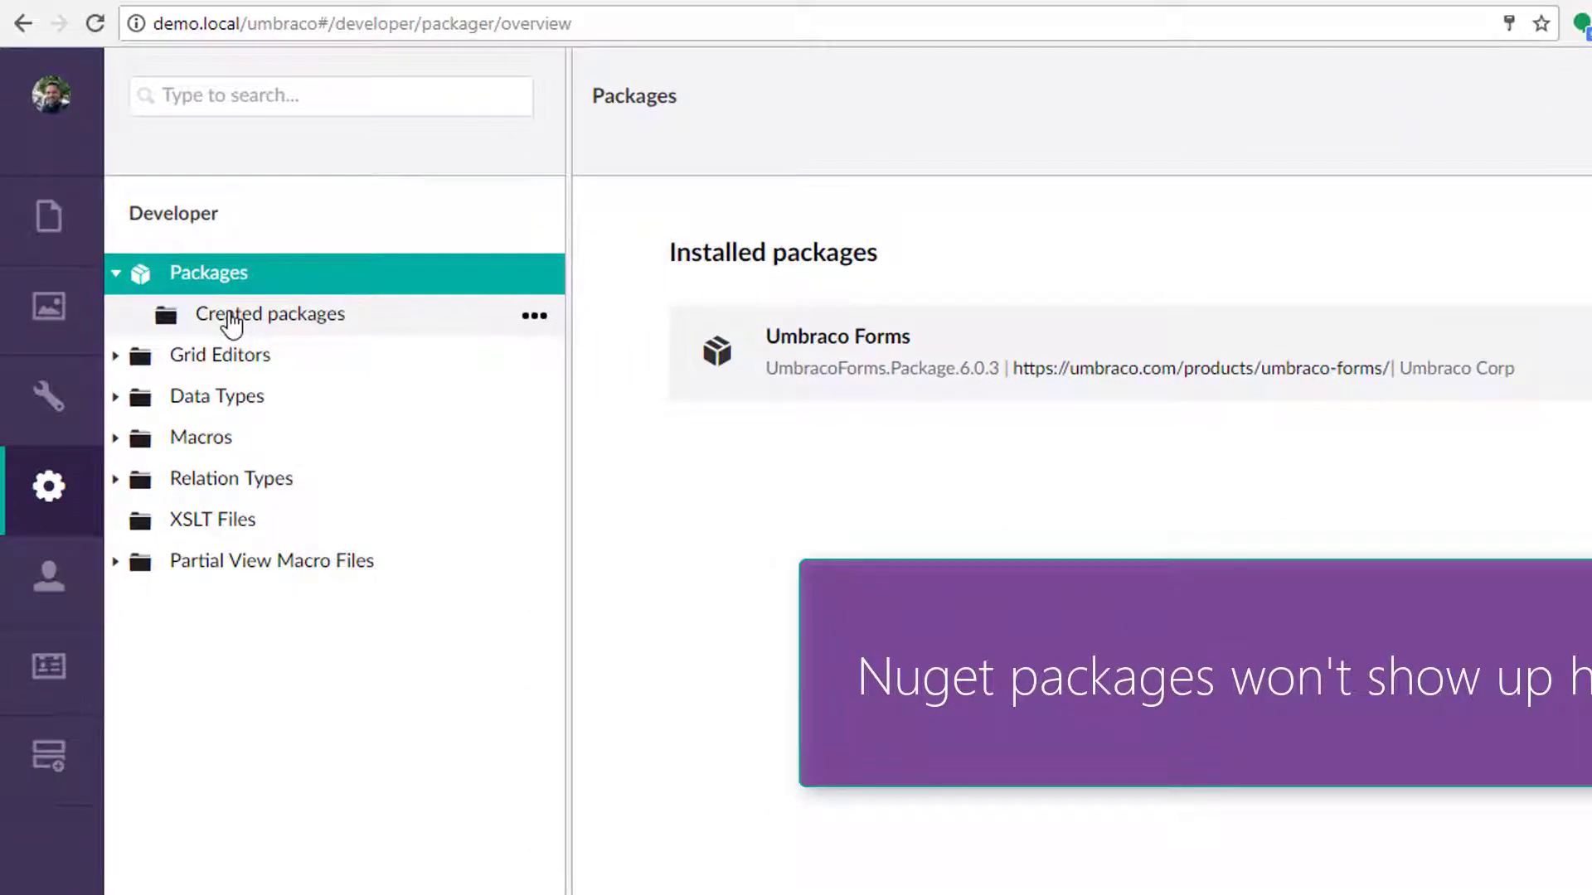
click(230, 324)
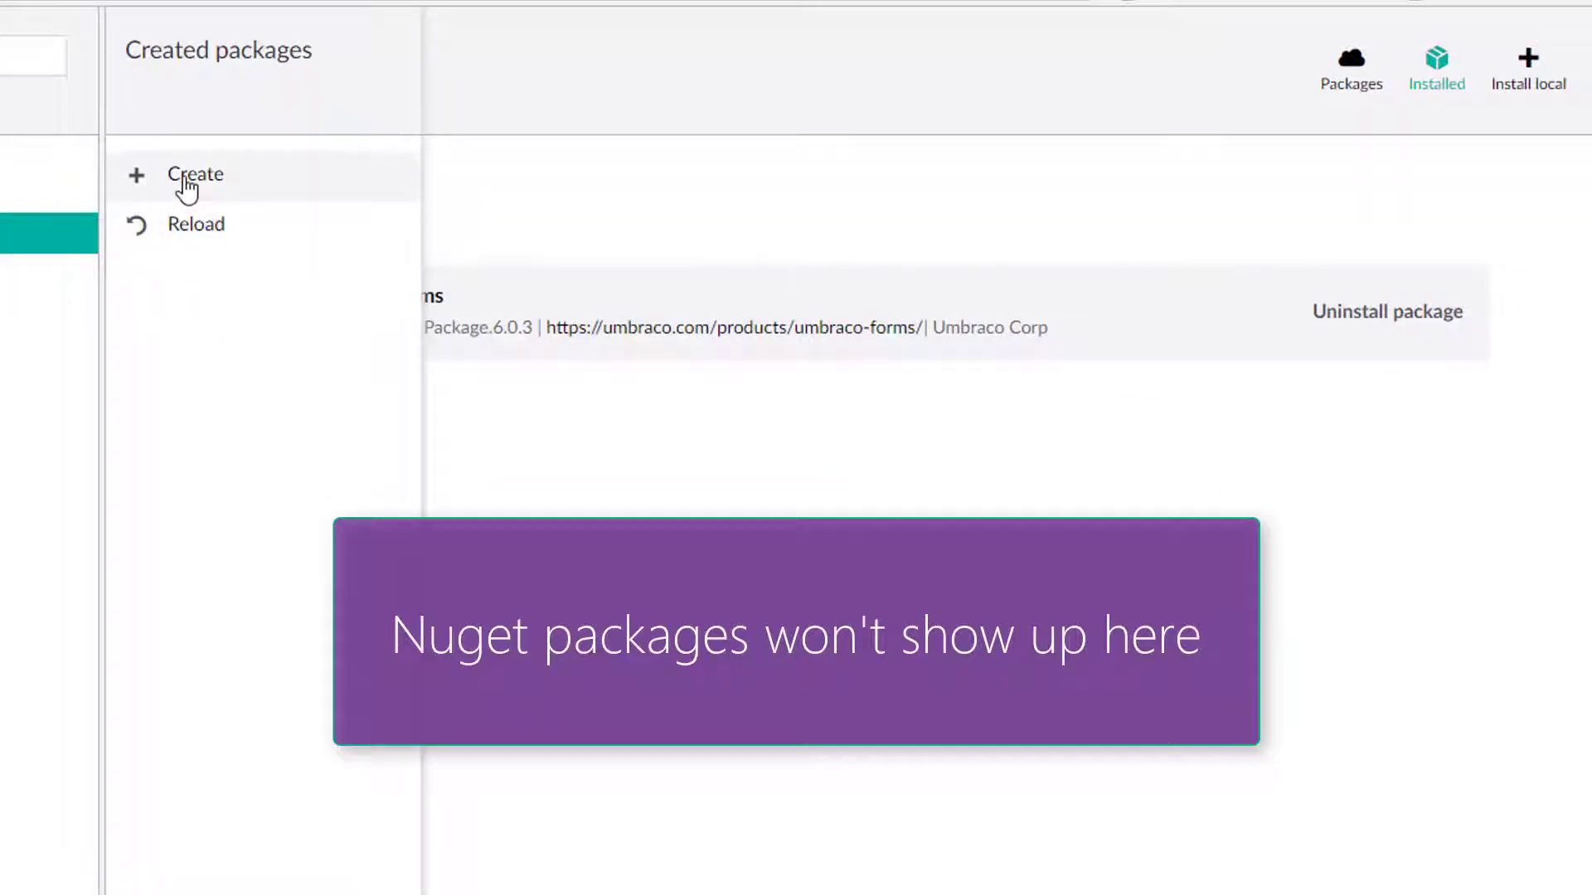
click(186, 188)
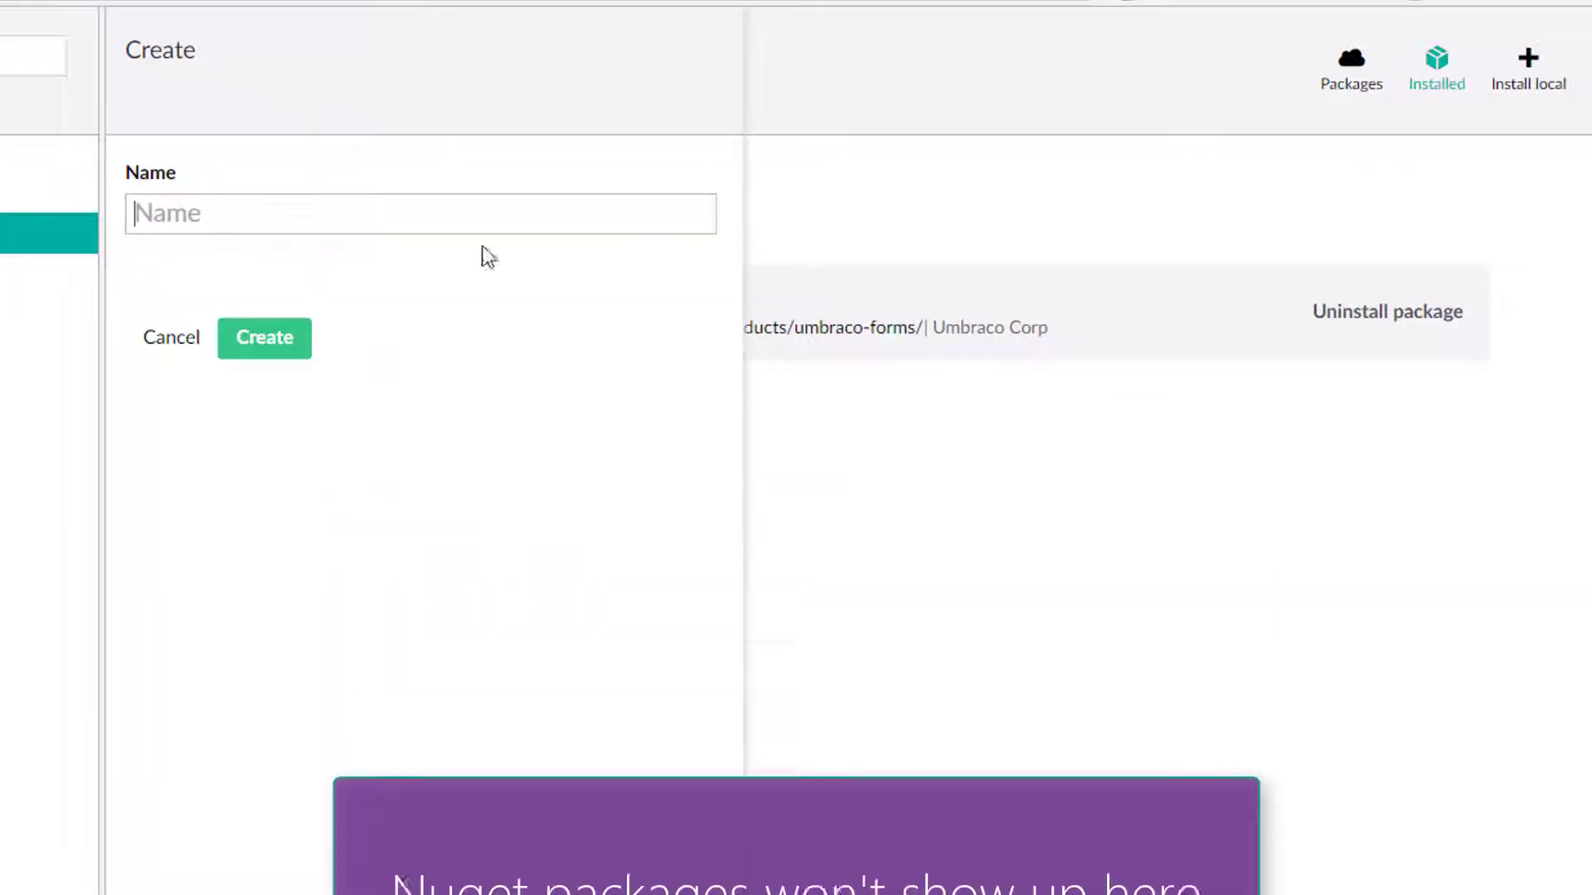
click(170, 340)
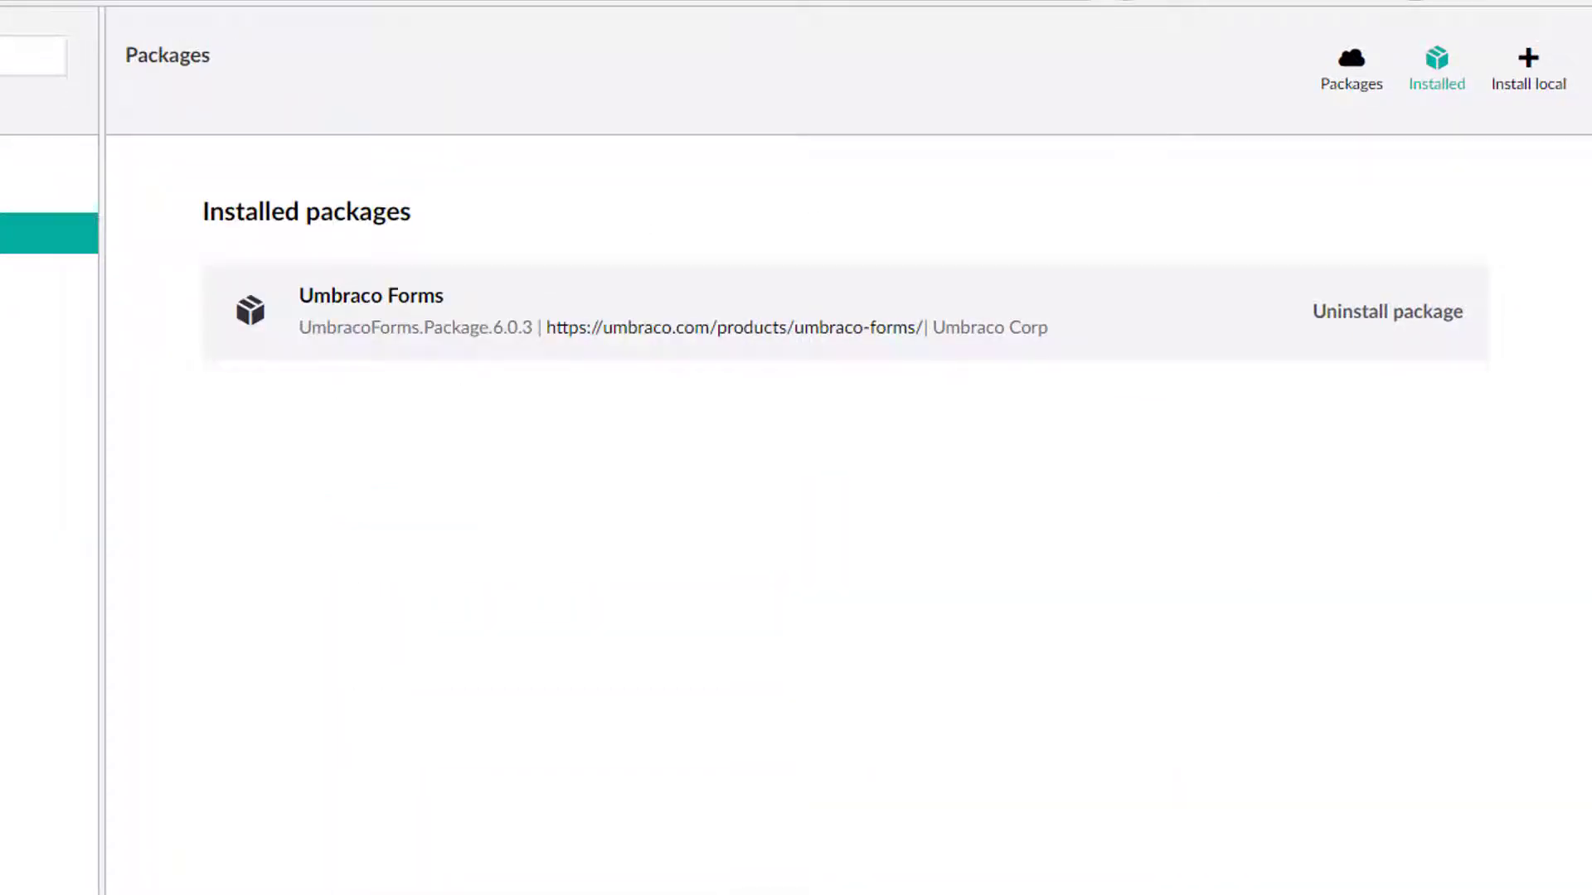
Expand the Macros folder in the Developer tree and open the Insert Form with Theme macro.
click(1352, 82)
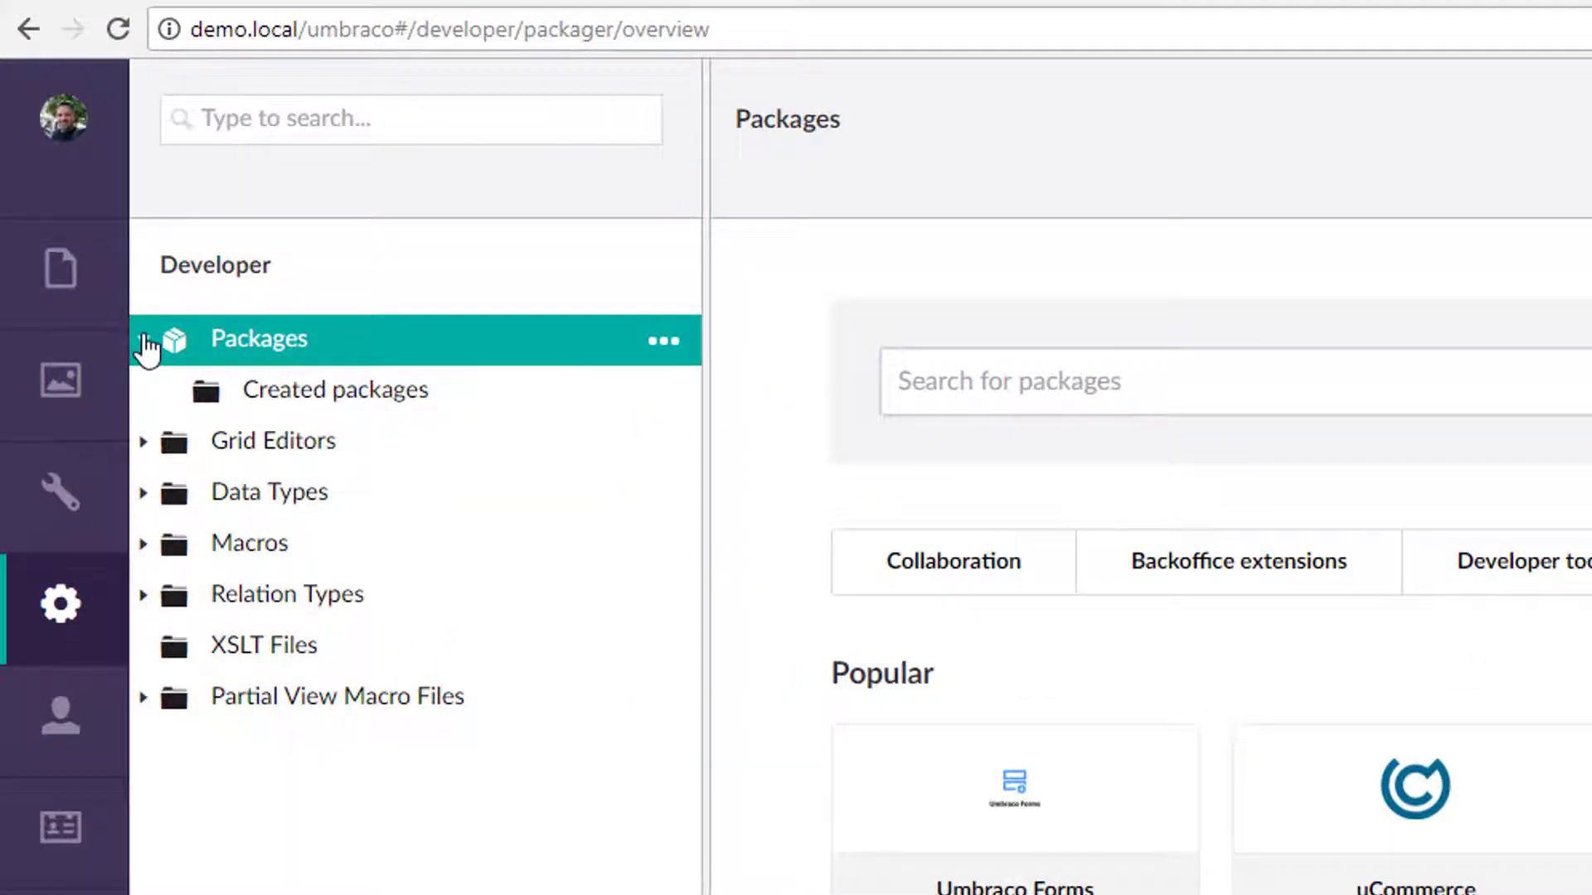
click(143, 341)
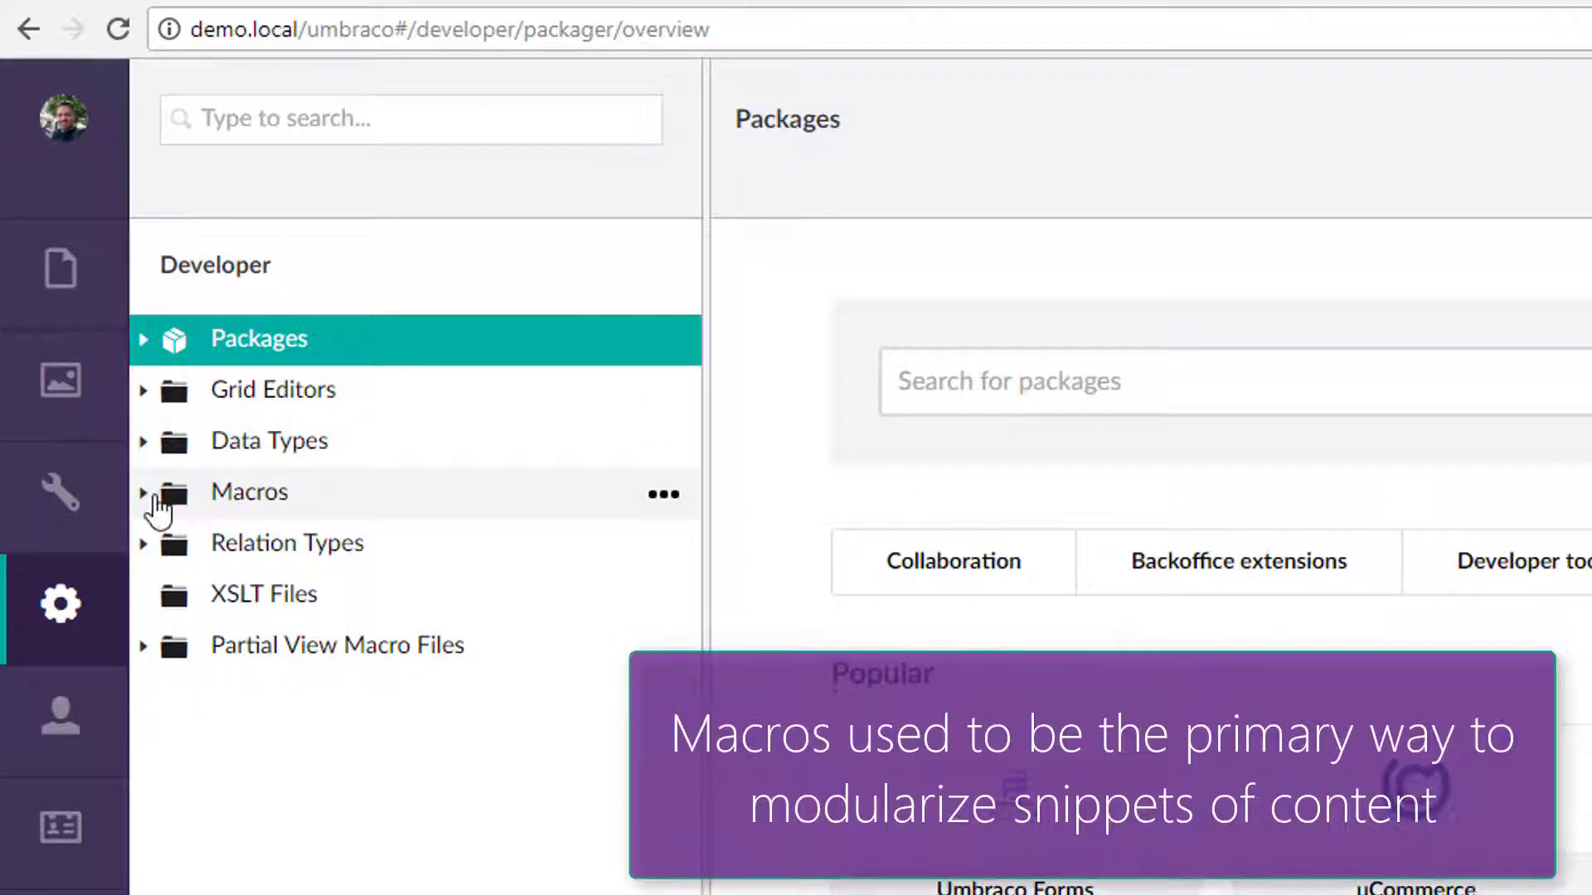
click(152, 496)
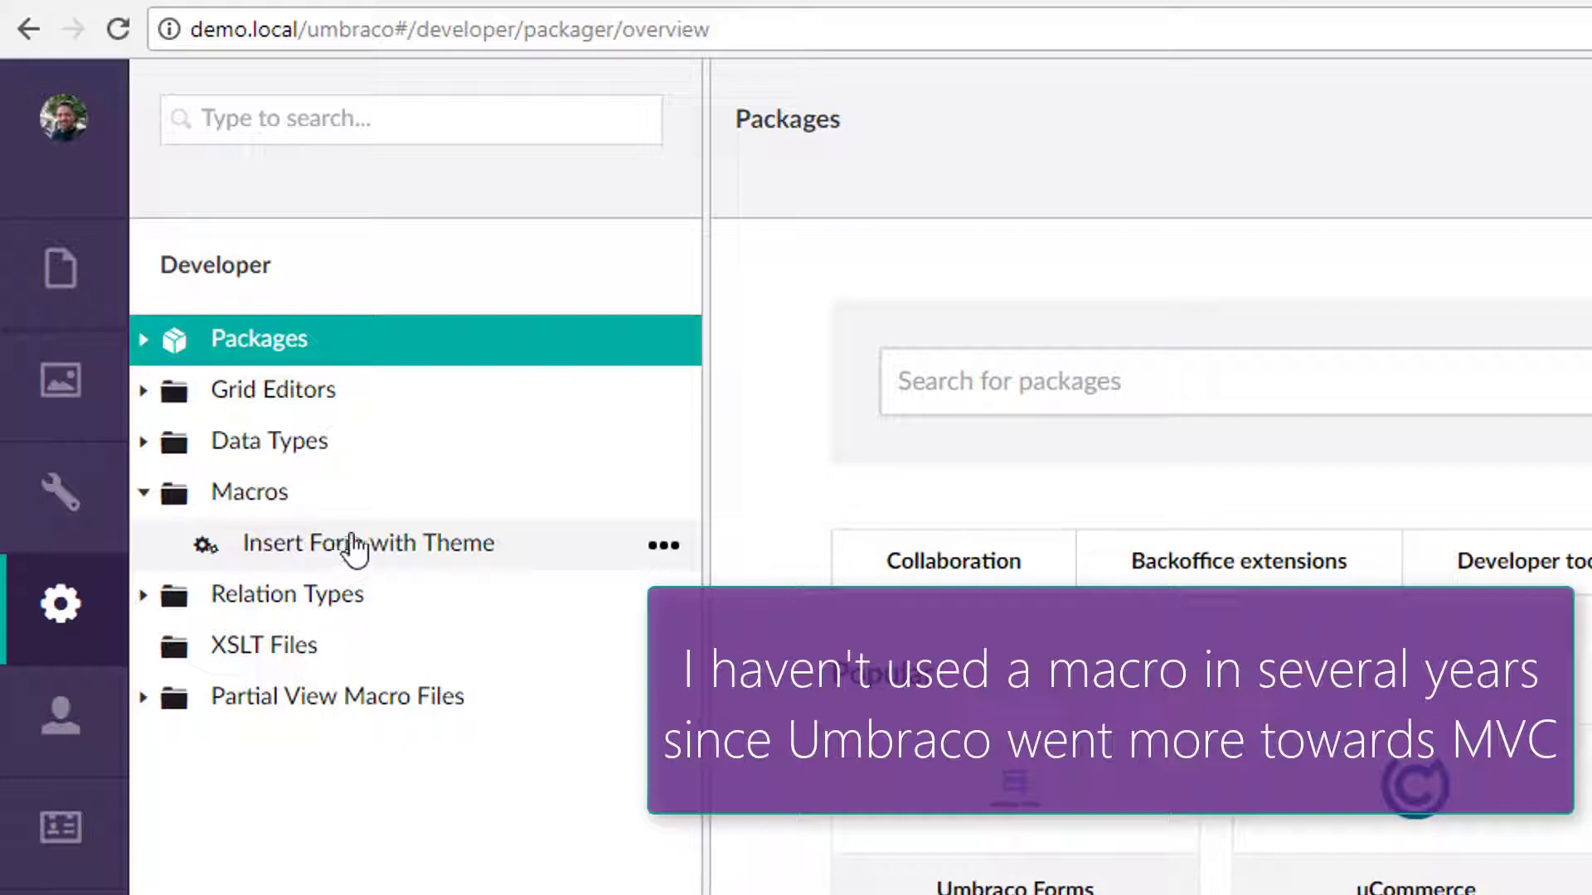
click(417, 553)
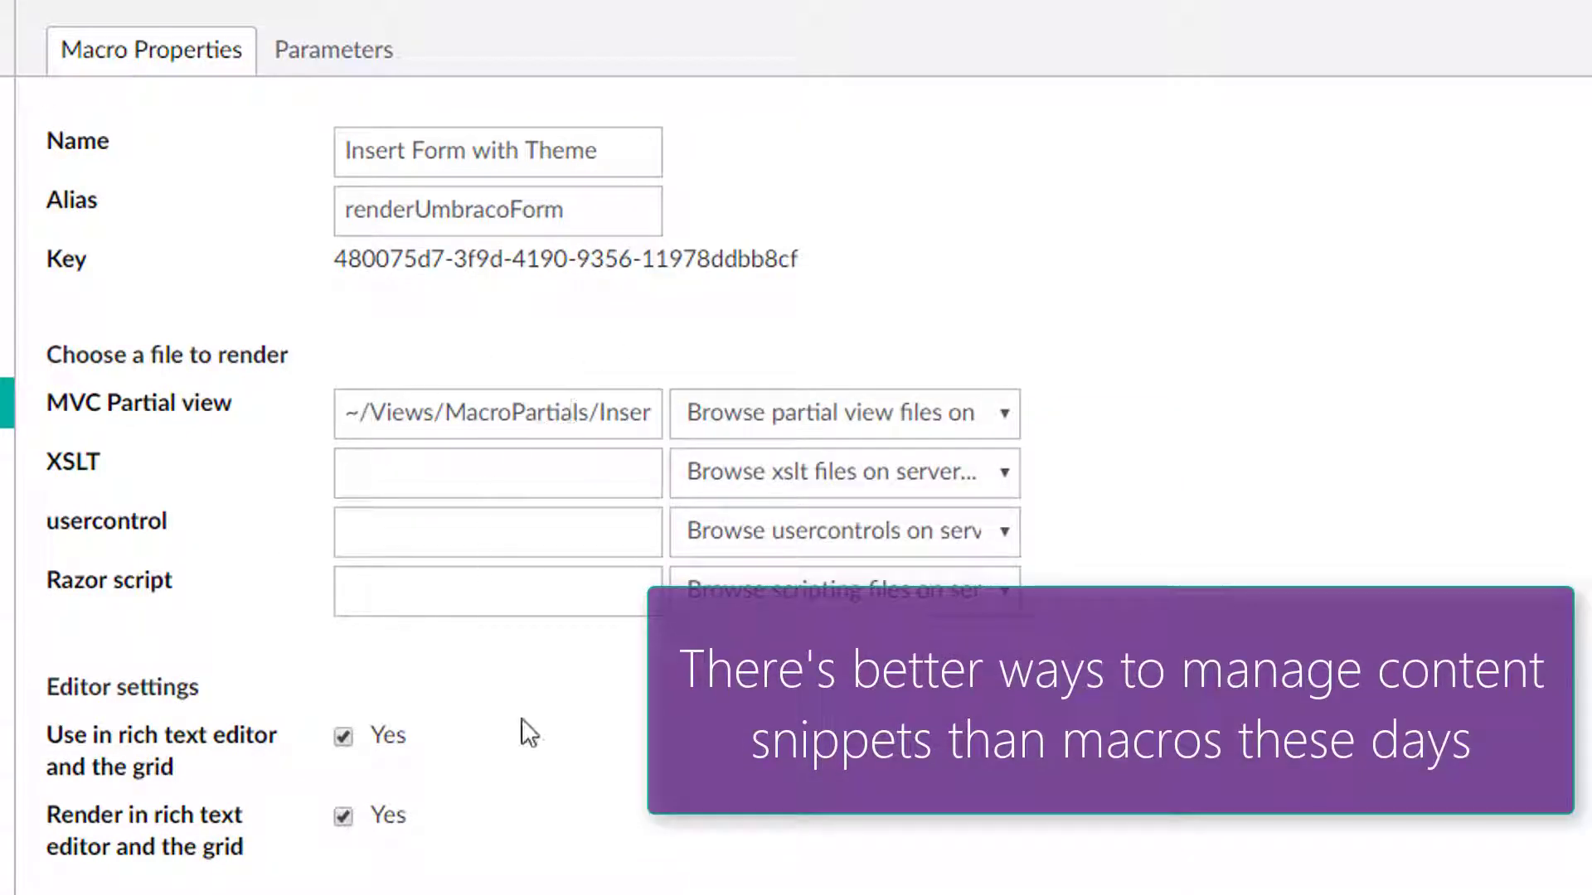
Review the macro's parameters and its properties, including render file, editor and cache settings.
click(334, 55)
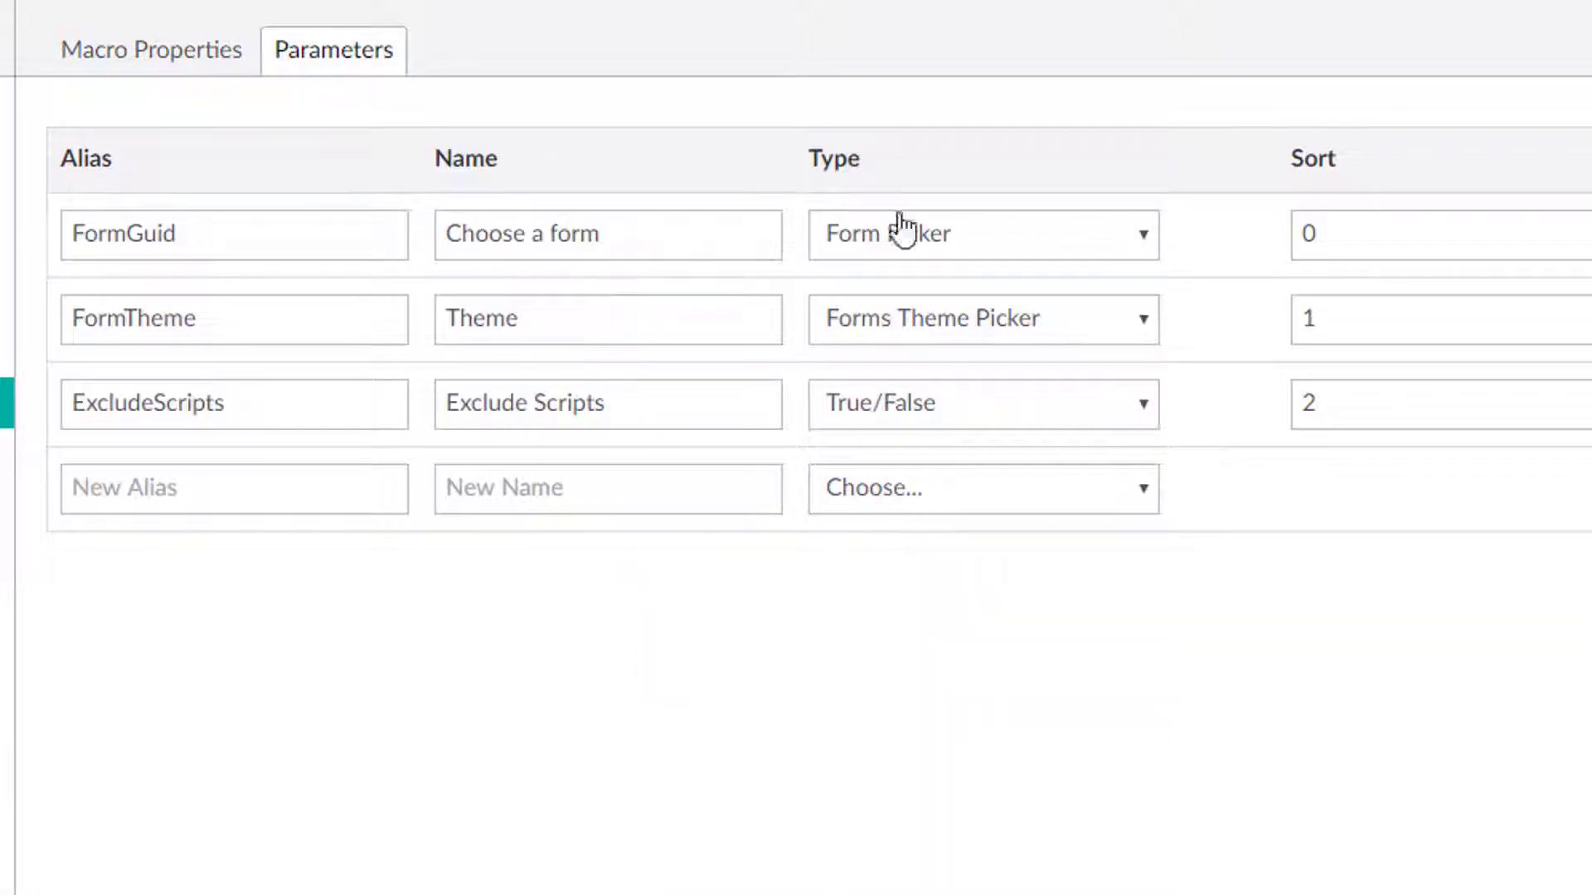
click(202, 55)
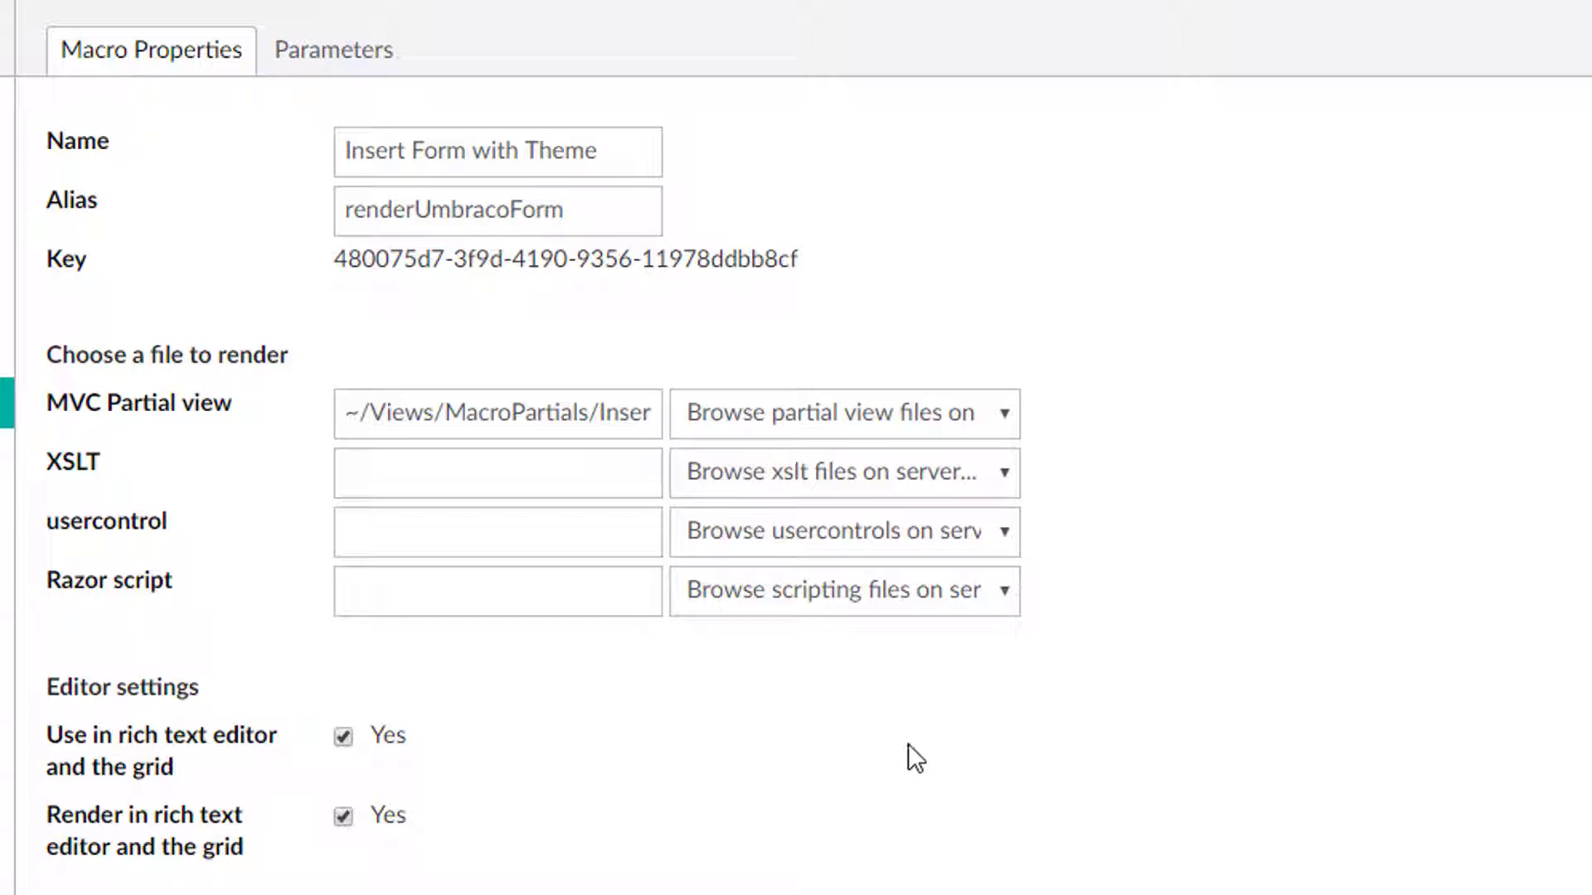
scroll(902, 722, down, 2)
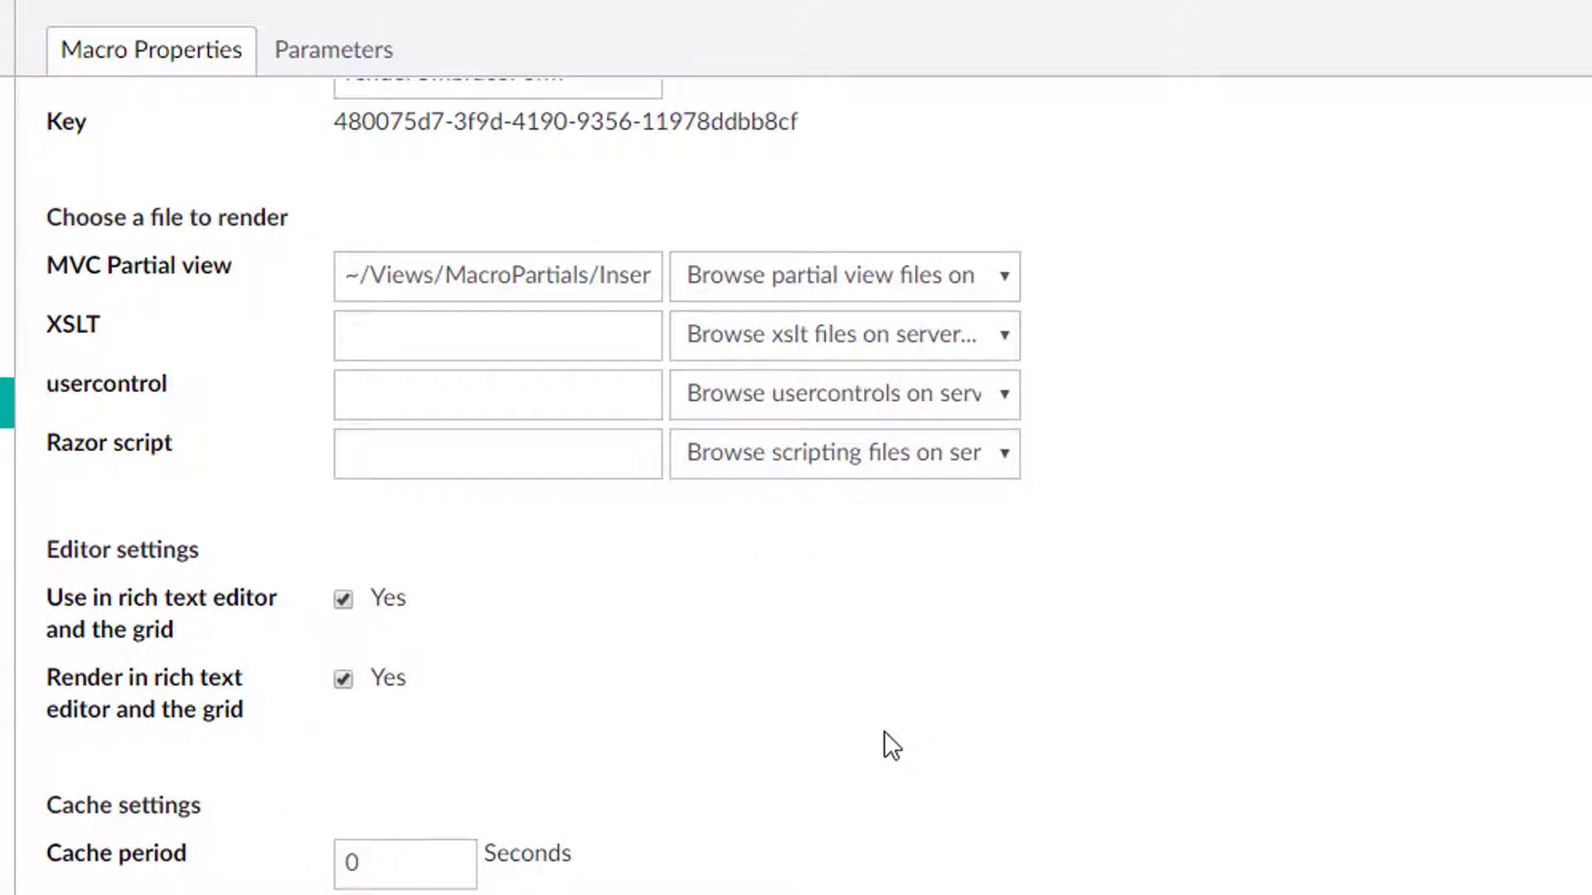
Collapse the Macros folder, expand Relation Types, and open each of its two relation types.
scroll(884, 729, up, 2)
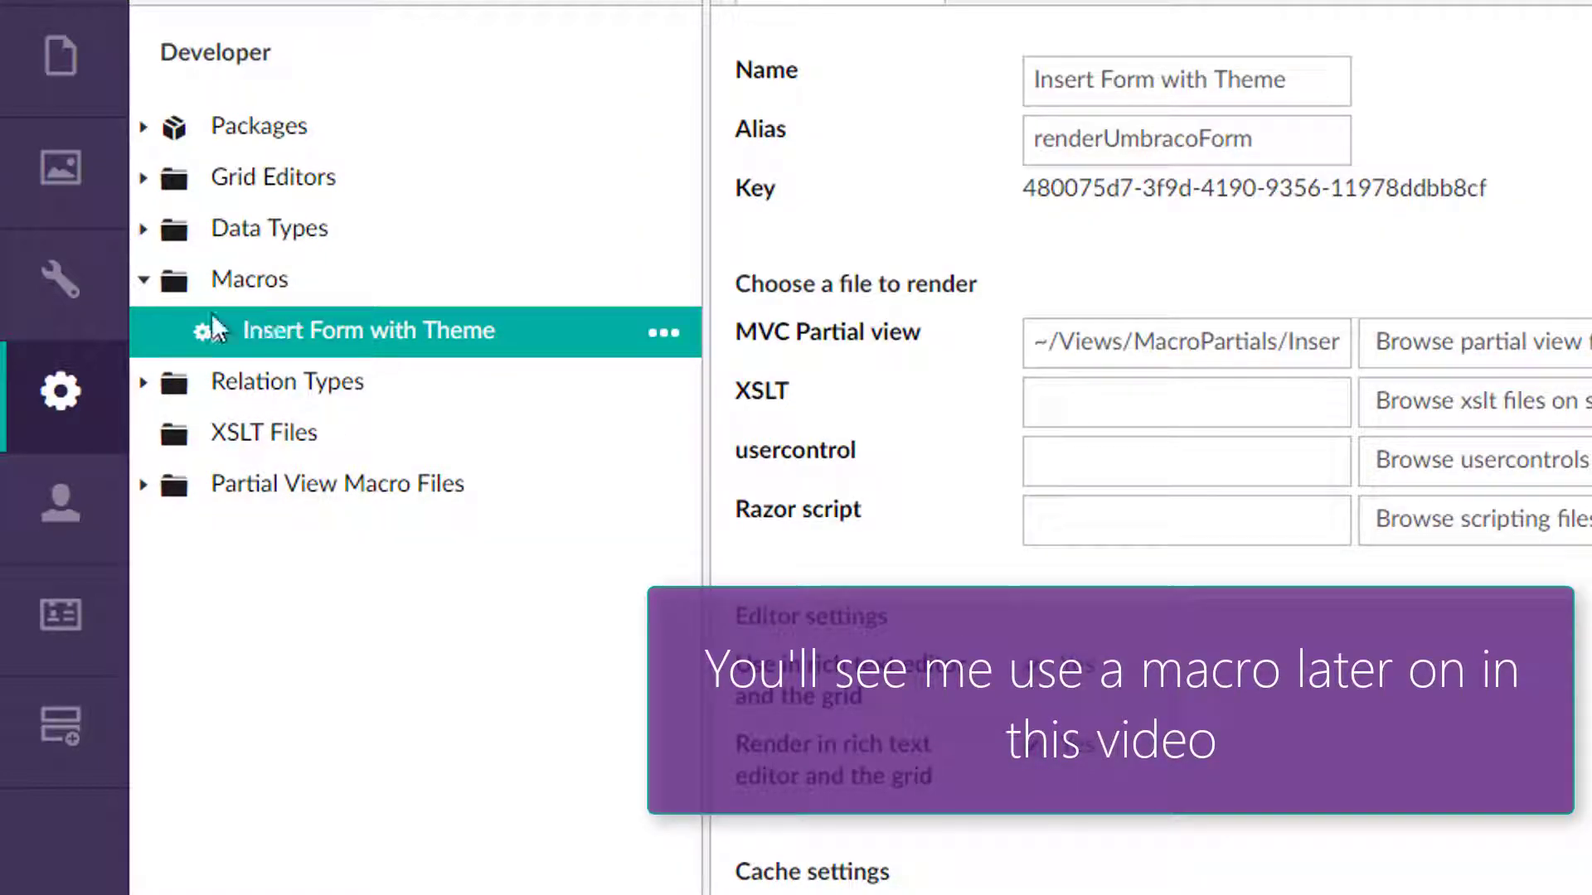
click(144, 281)
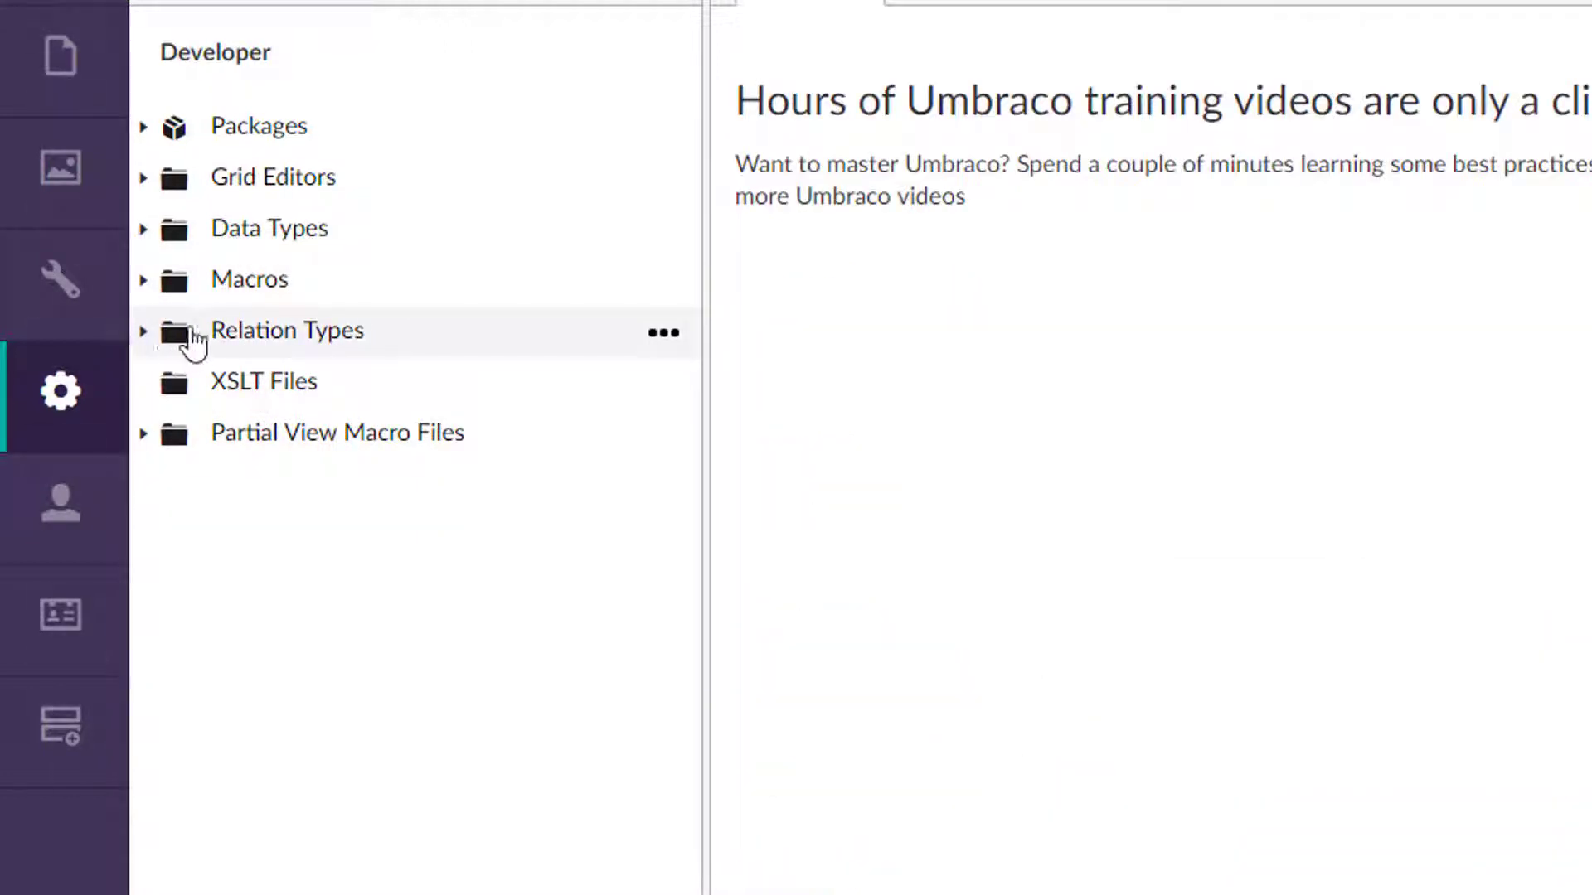
click(146, 333)
click(378, 387)
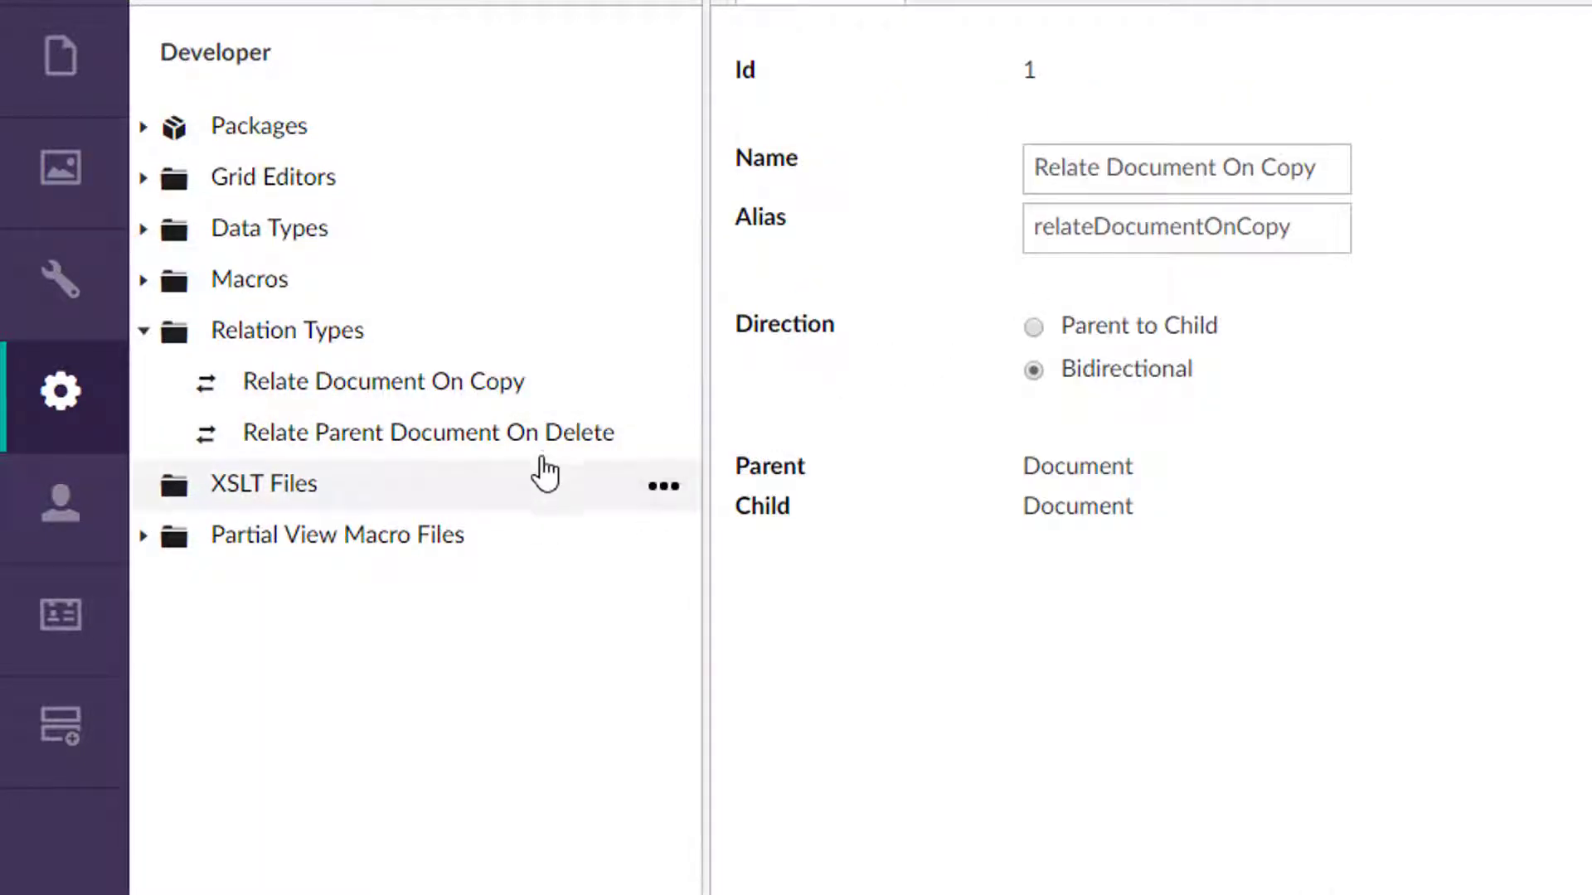
click(454, 439)
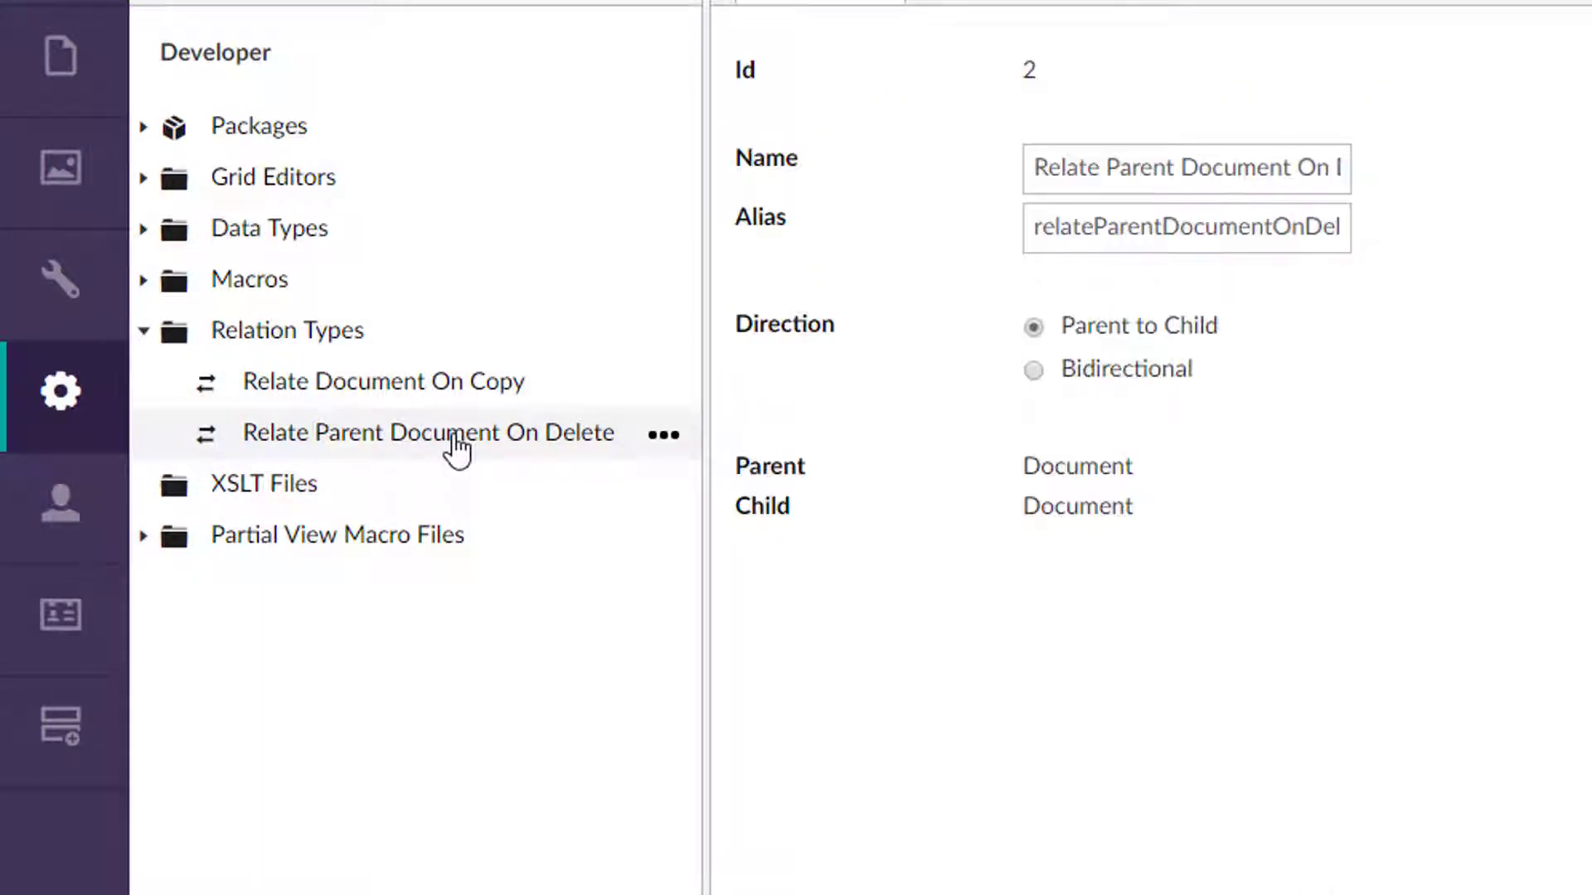
click(437, 399)
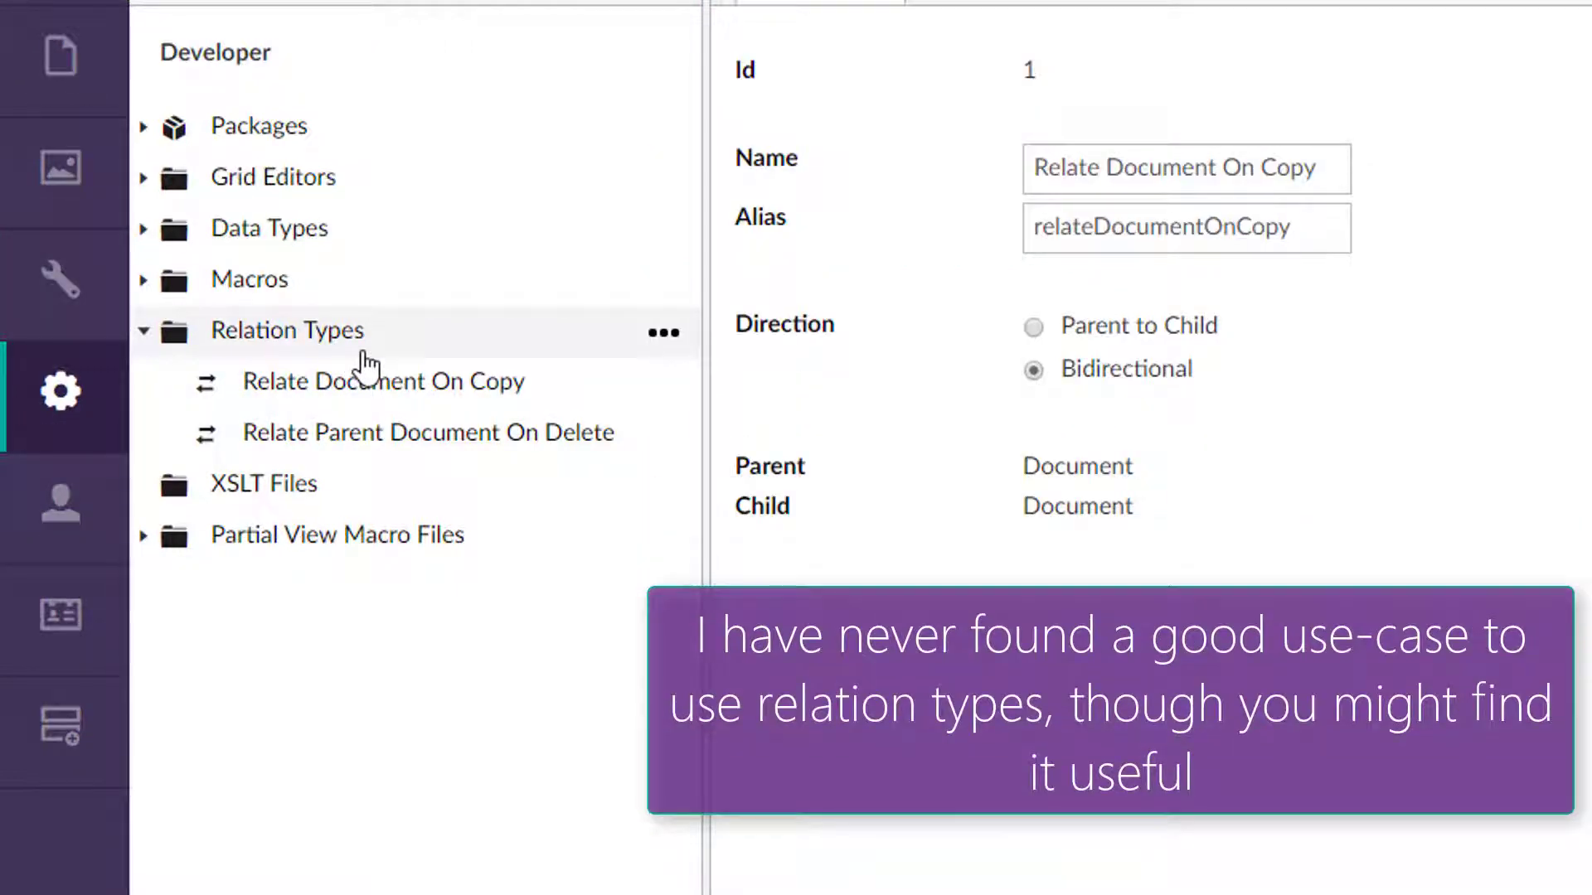
click(663, 332)
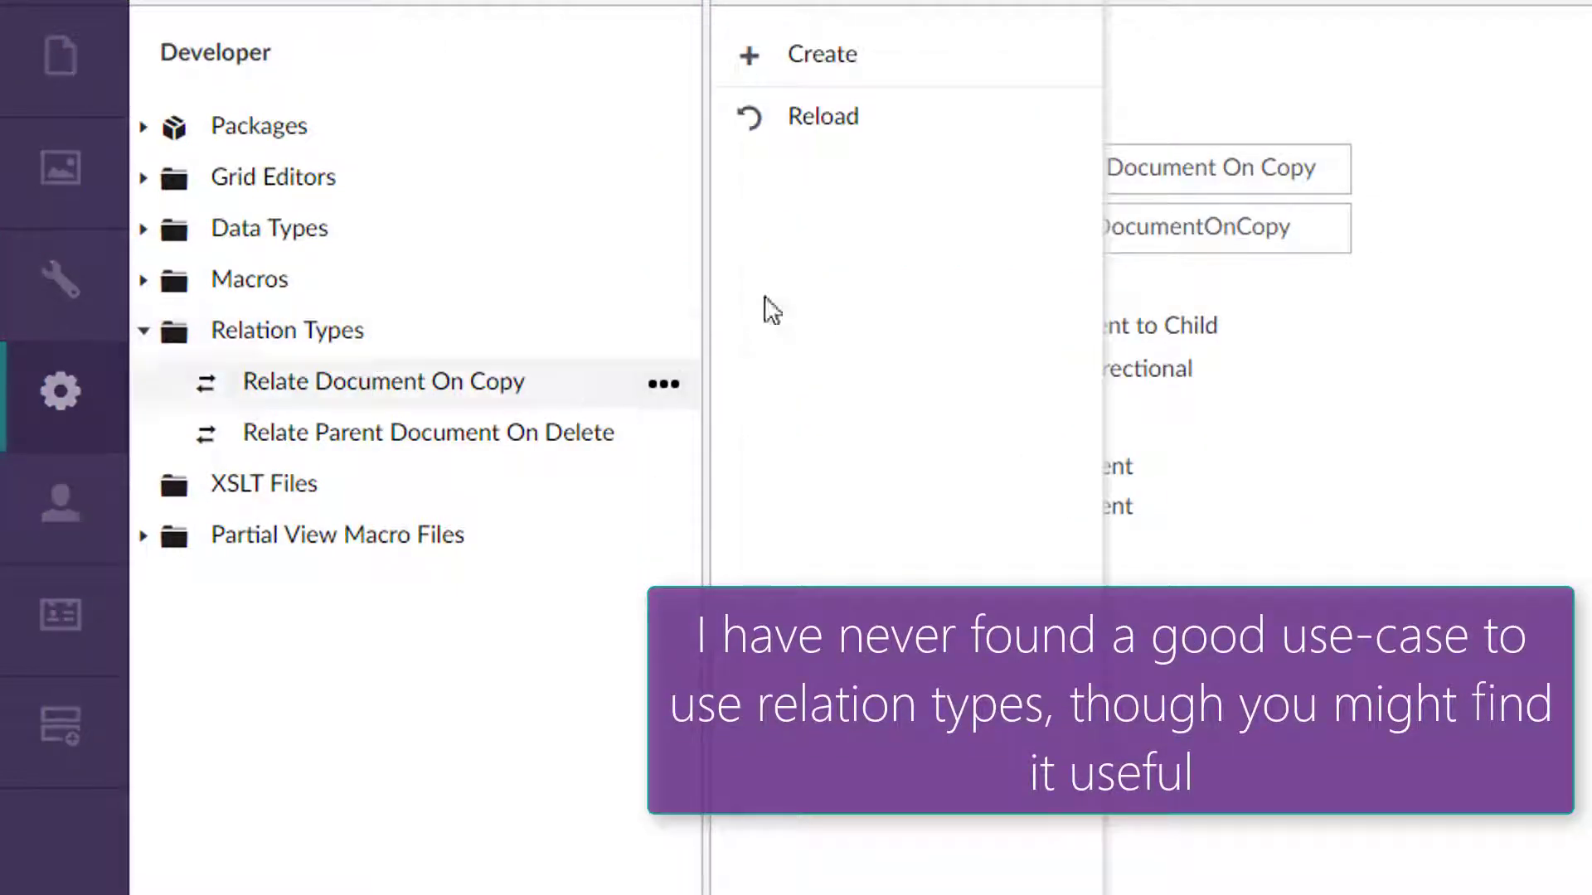
click(821, 58)
click(800, 757)
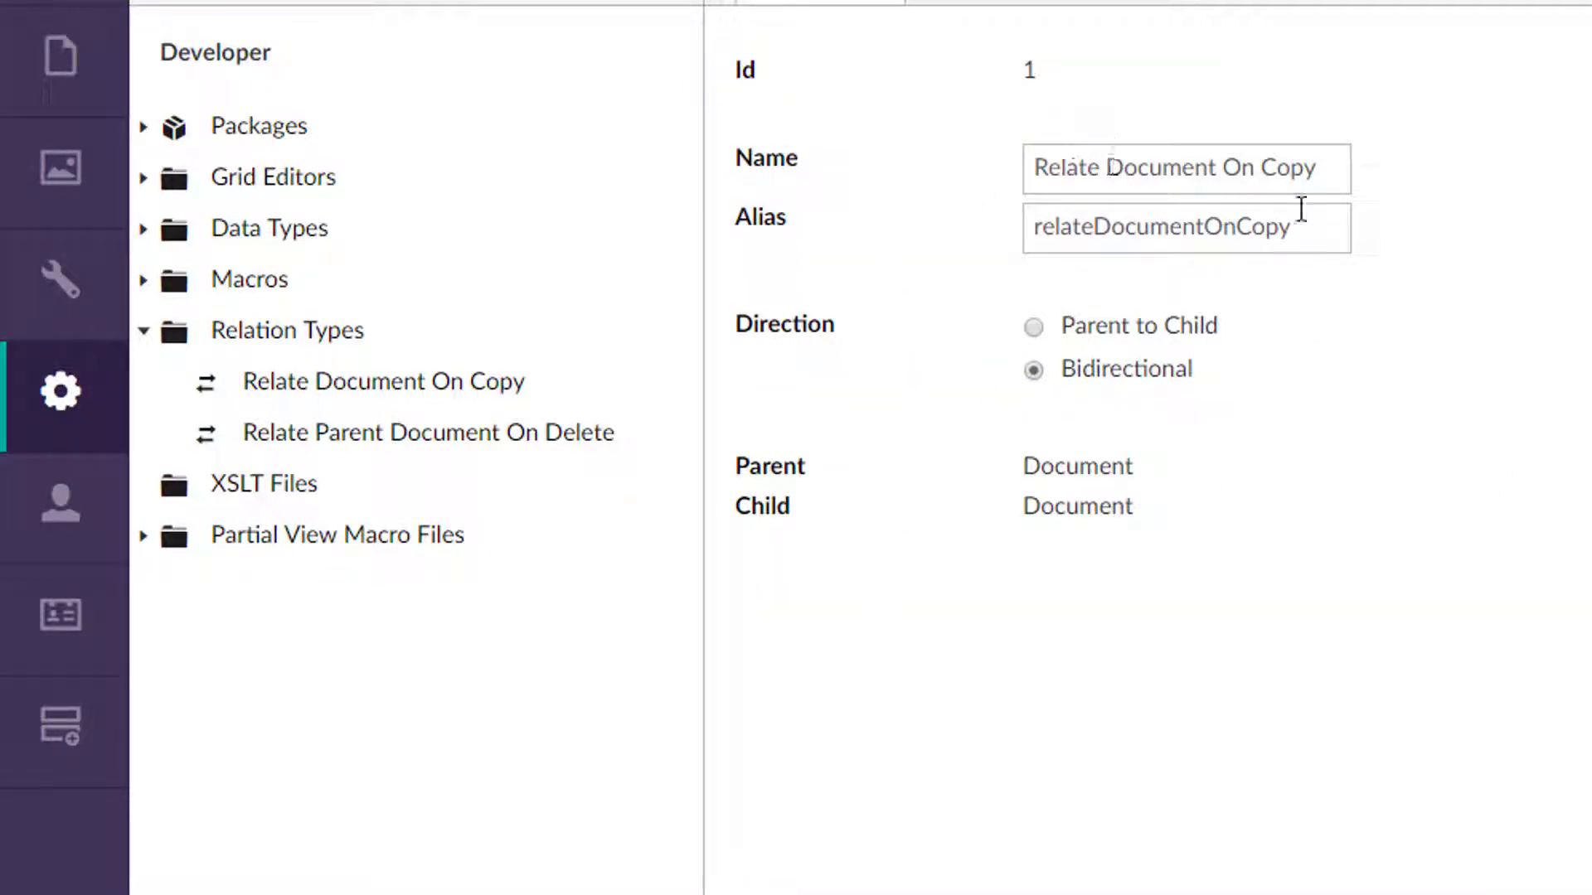
View the relation type's Relations tab, return to its settings, and collapse the Relation Types folder.
click(970, 4)
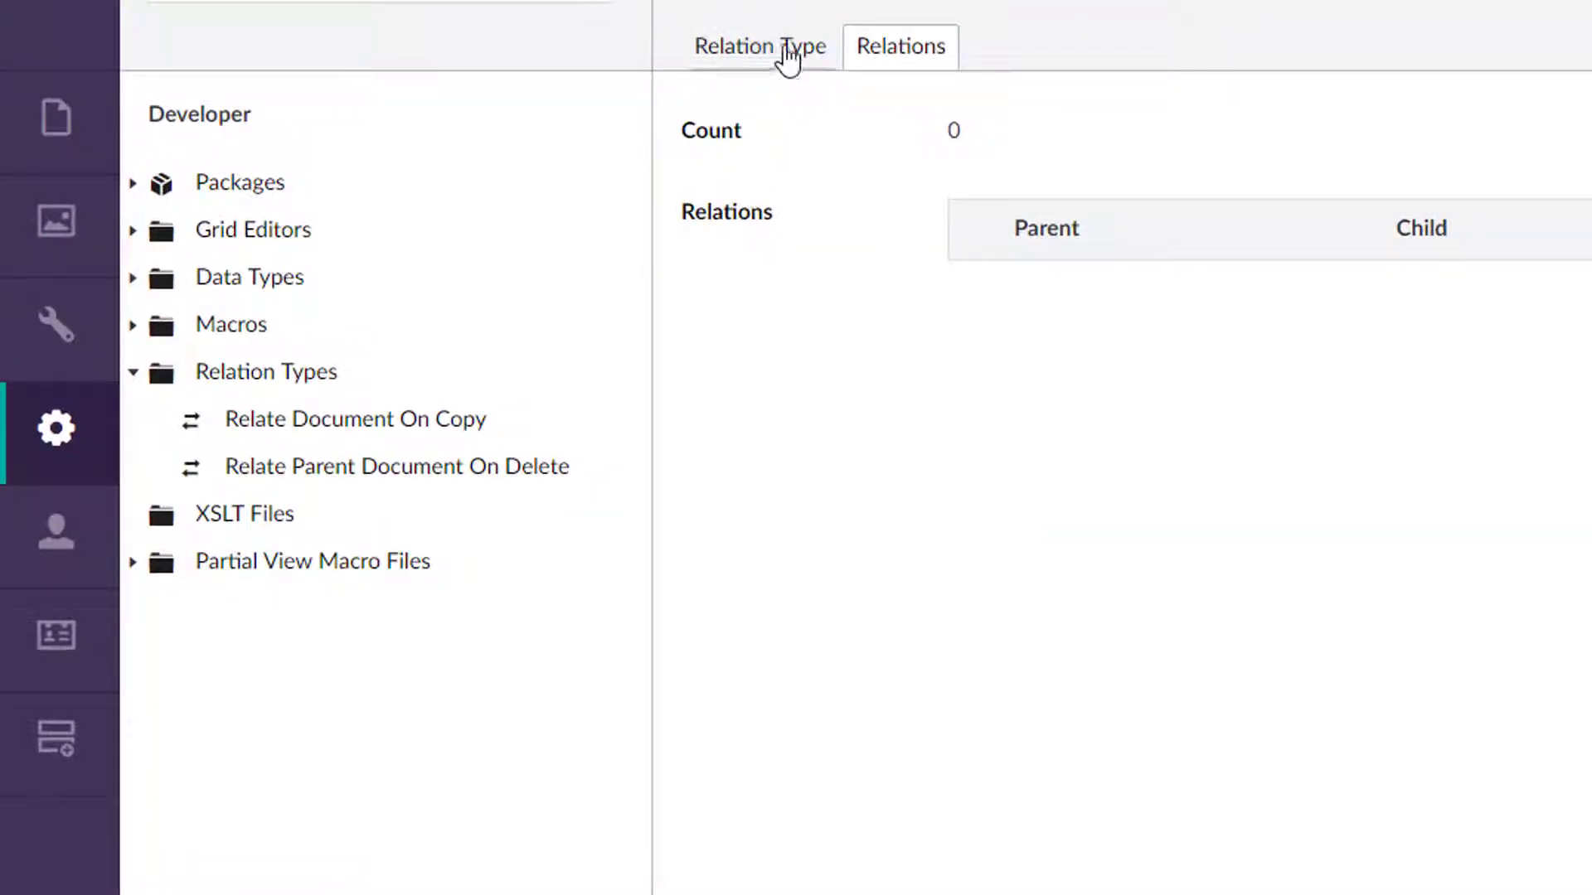
click(785, 57)
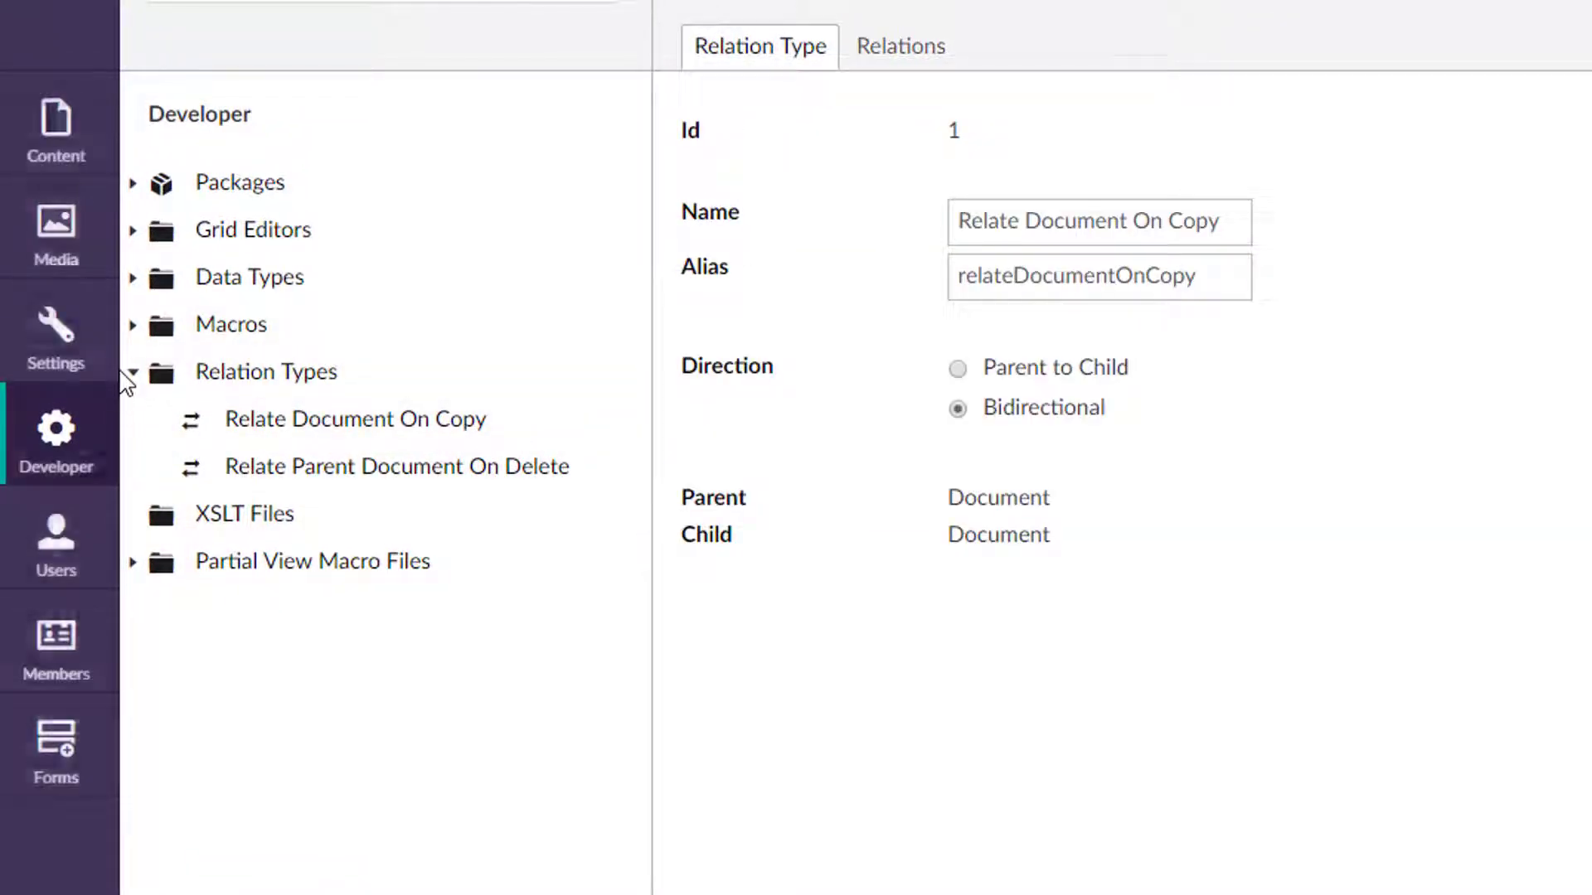
click(133, 372)
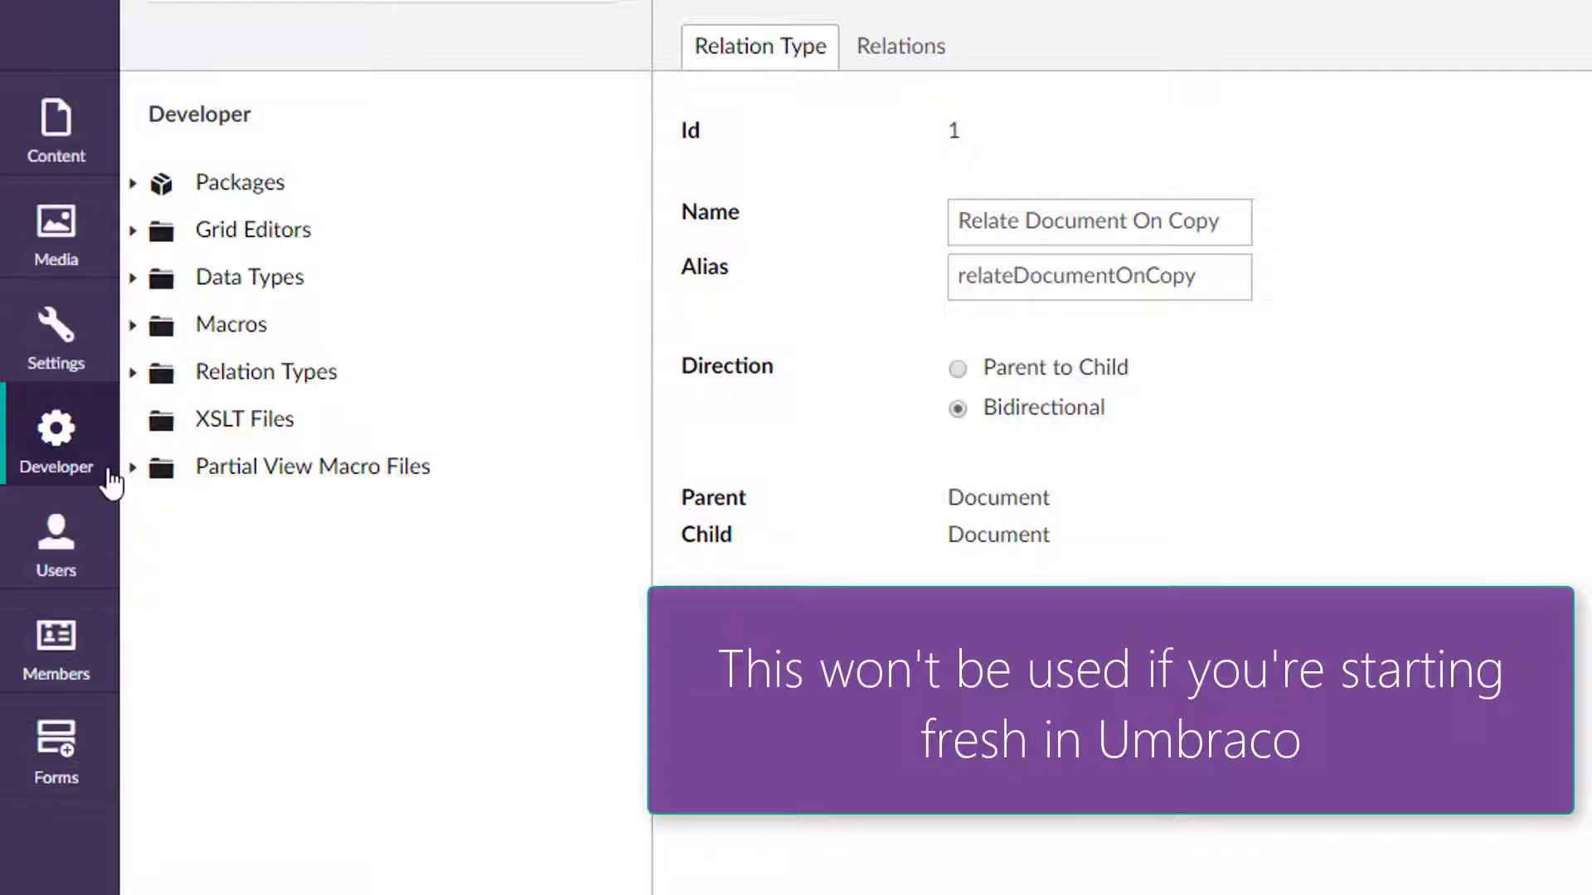
Expand Partial View Macro Files, open InsertUmbracoFormWithTheme.cshtml to view its code, then collapse the folder.
click(133, 467)
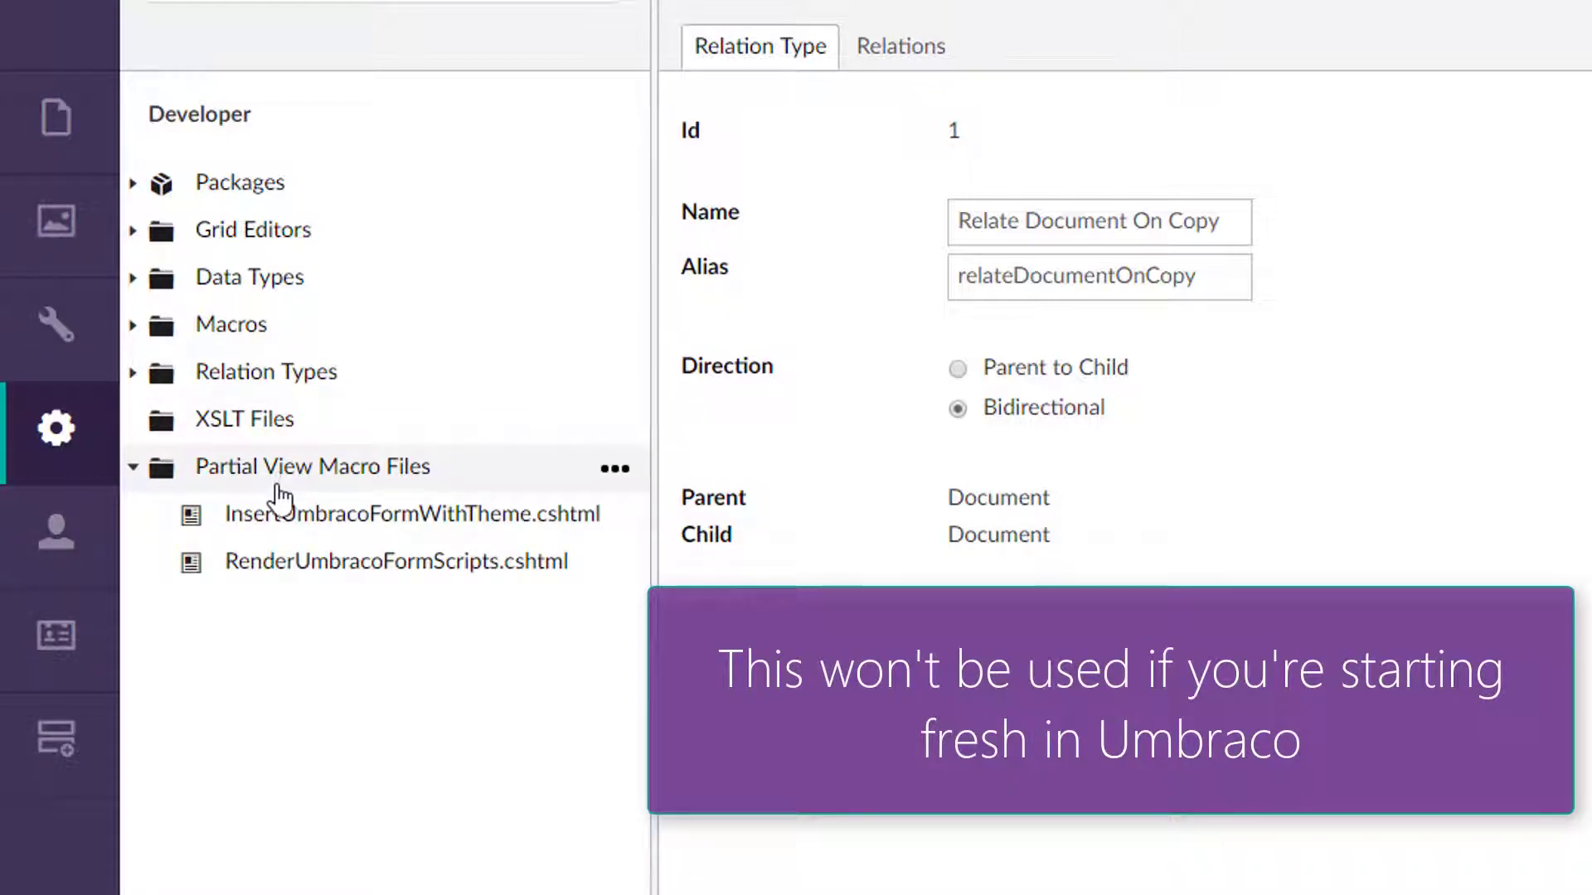
click(383, 521)
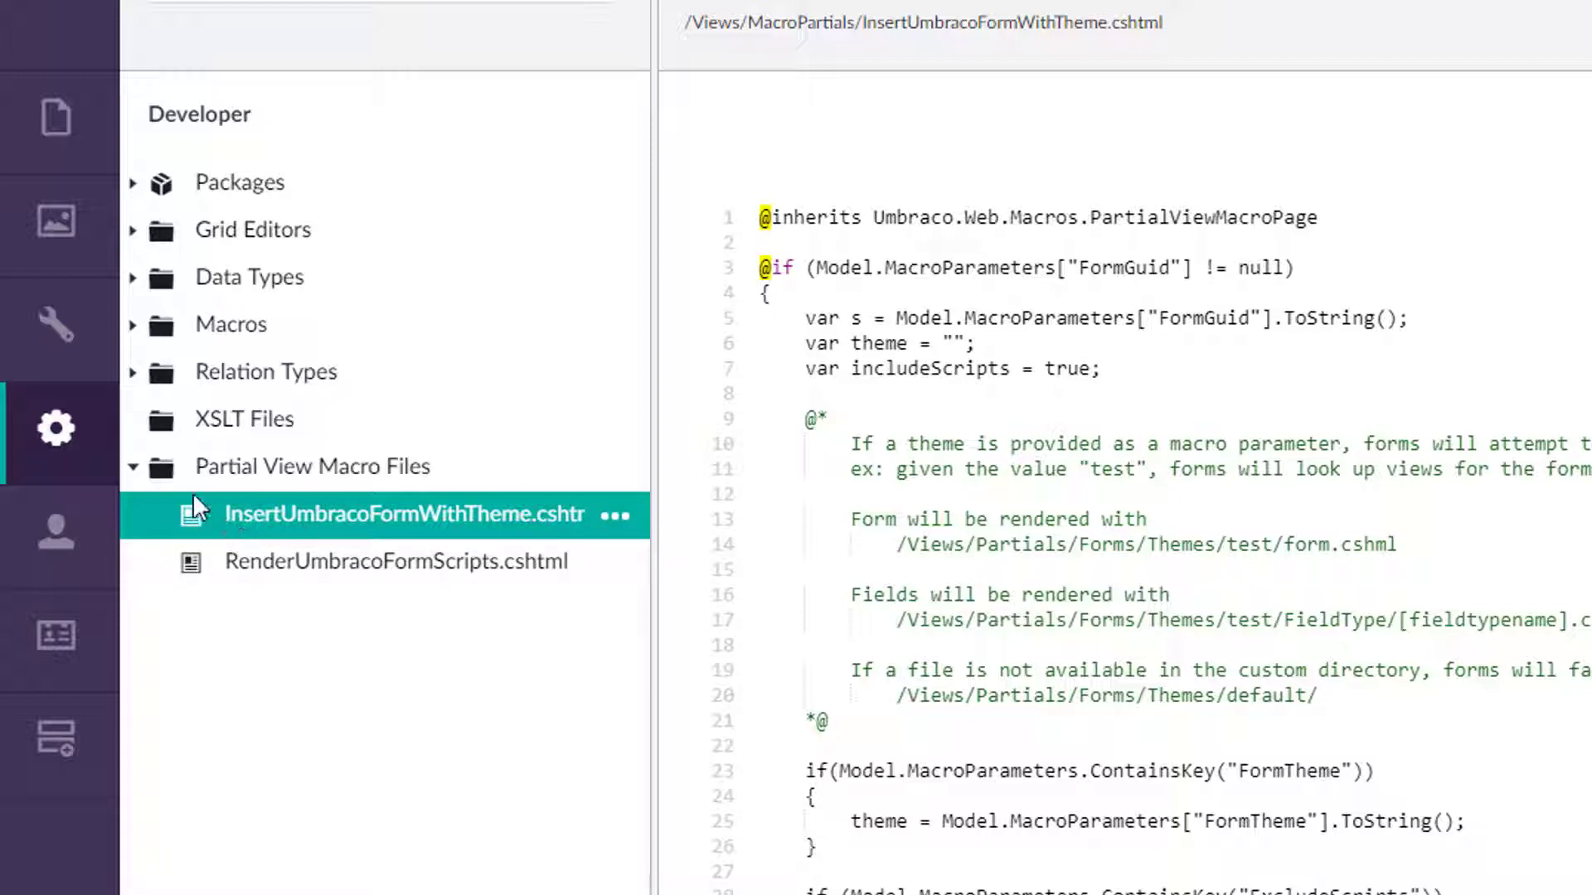
click(134, 469)
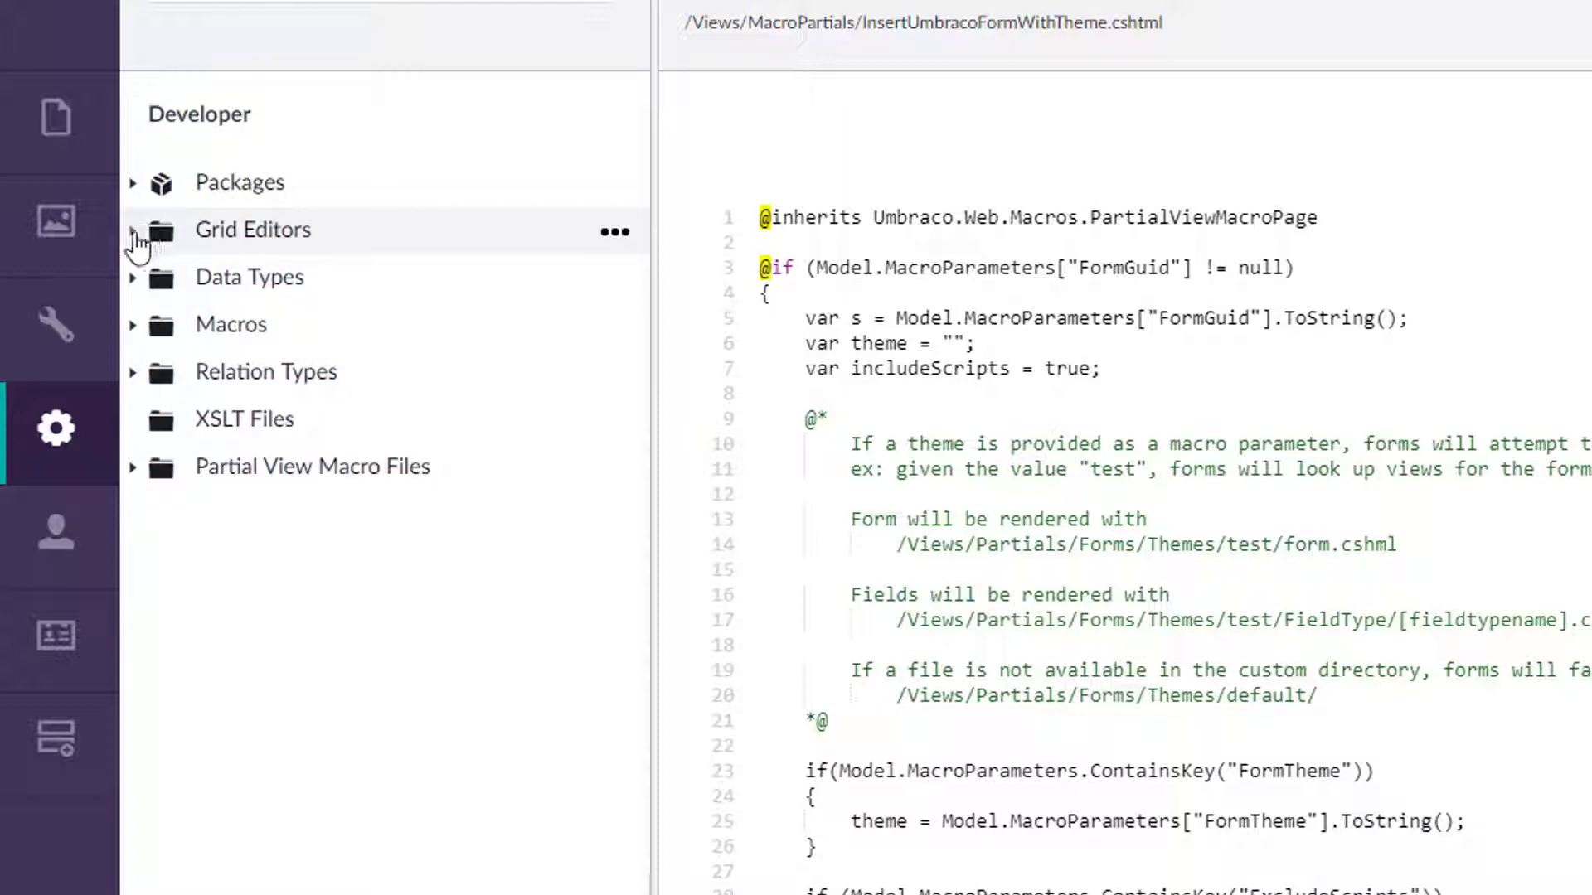
Expand the Grid Editors folder to view its list of editors.
click(135, 232)
click(263, 233)
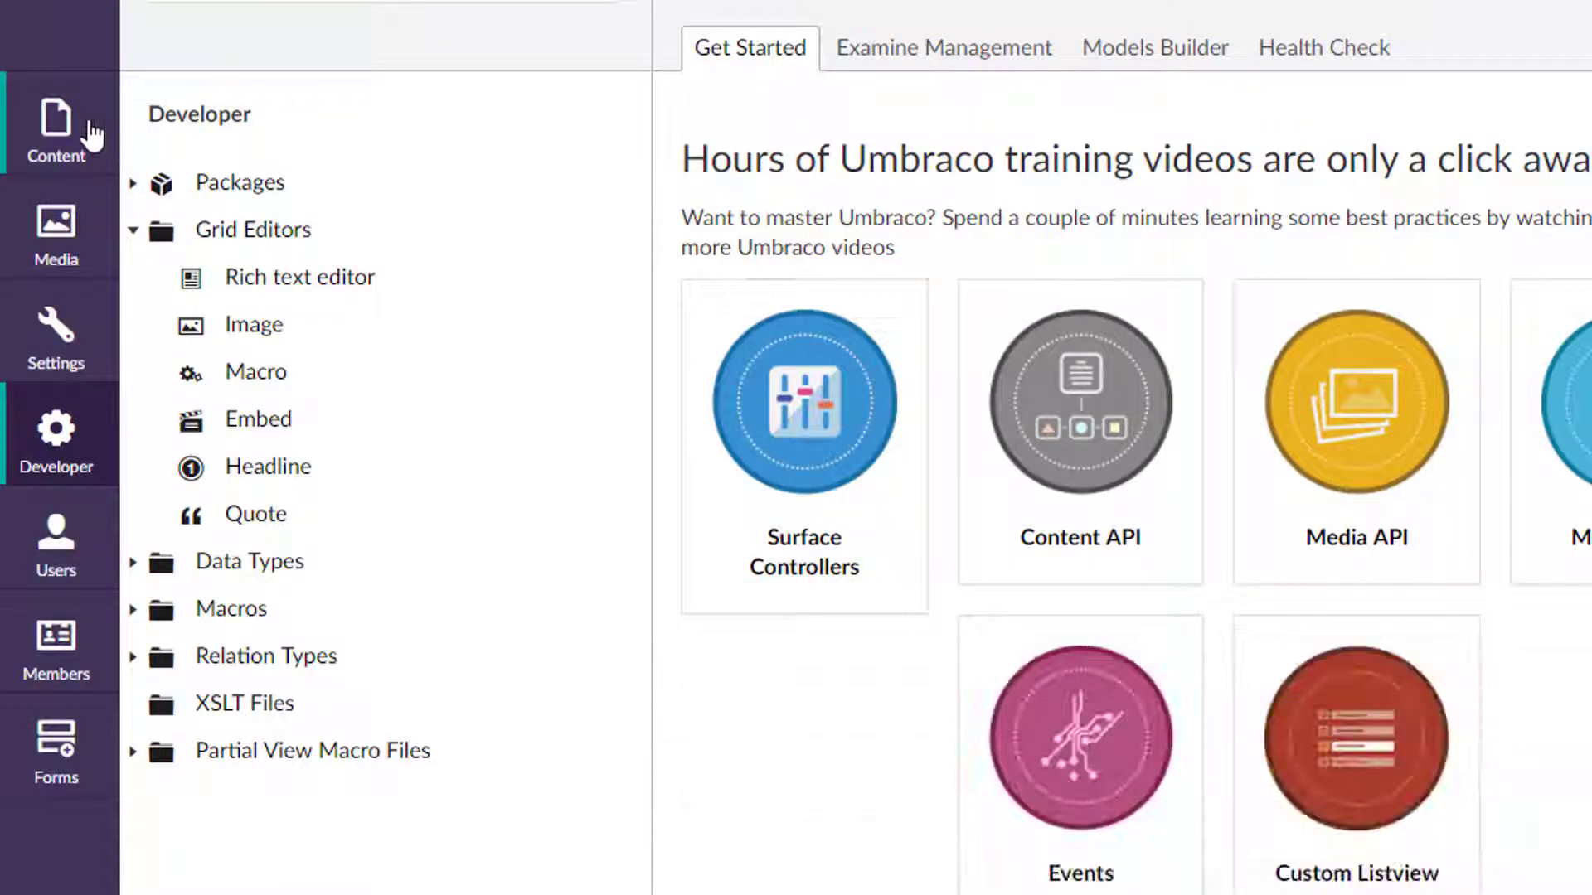
In Settings, open the Generic Page document type and add a new property named My Grid.
click(71, 340)
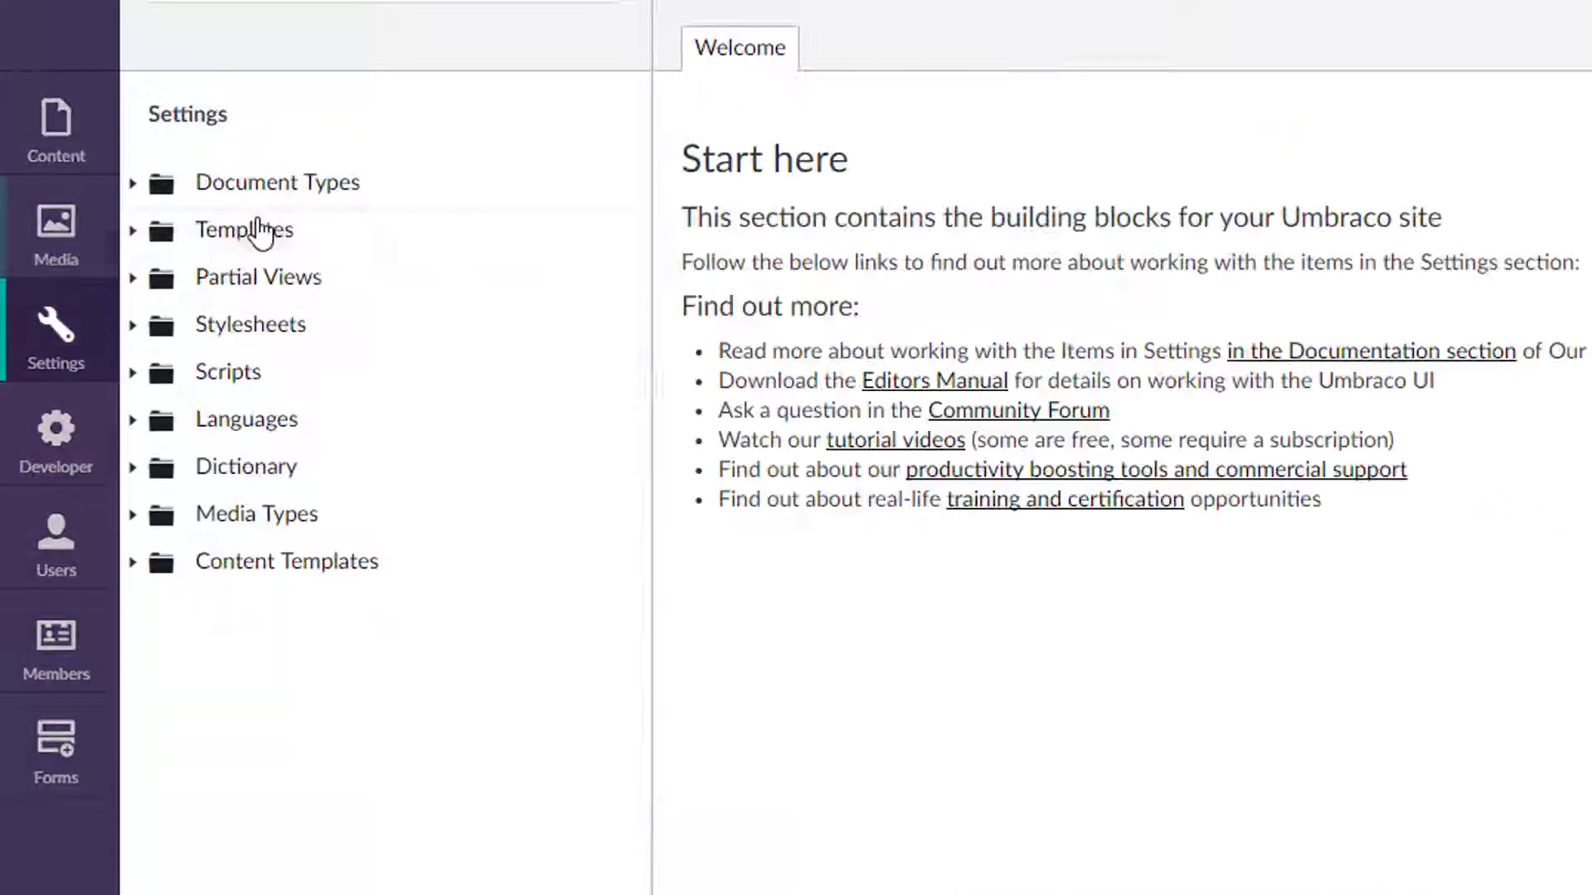
click(141, 186)
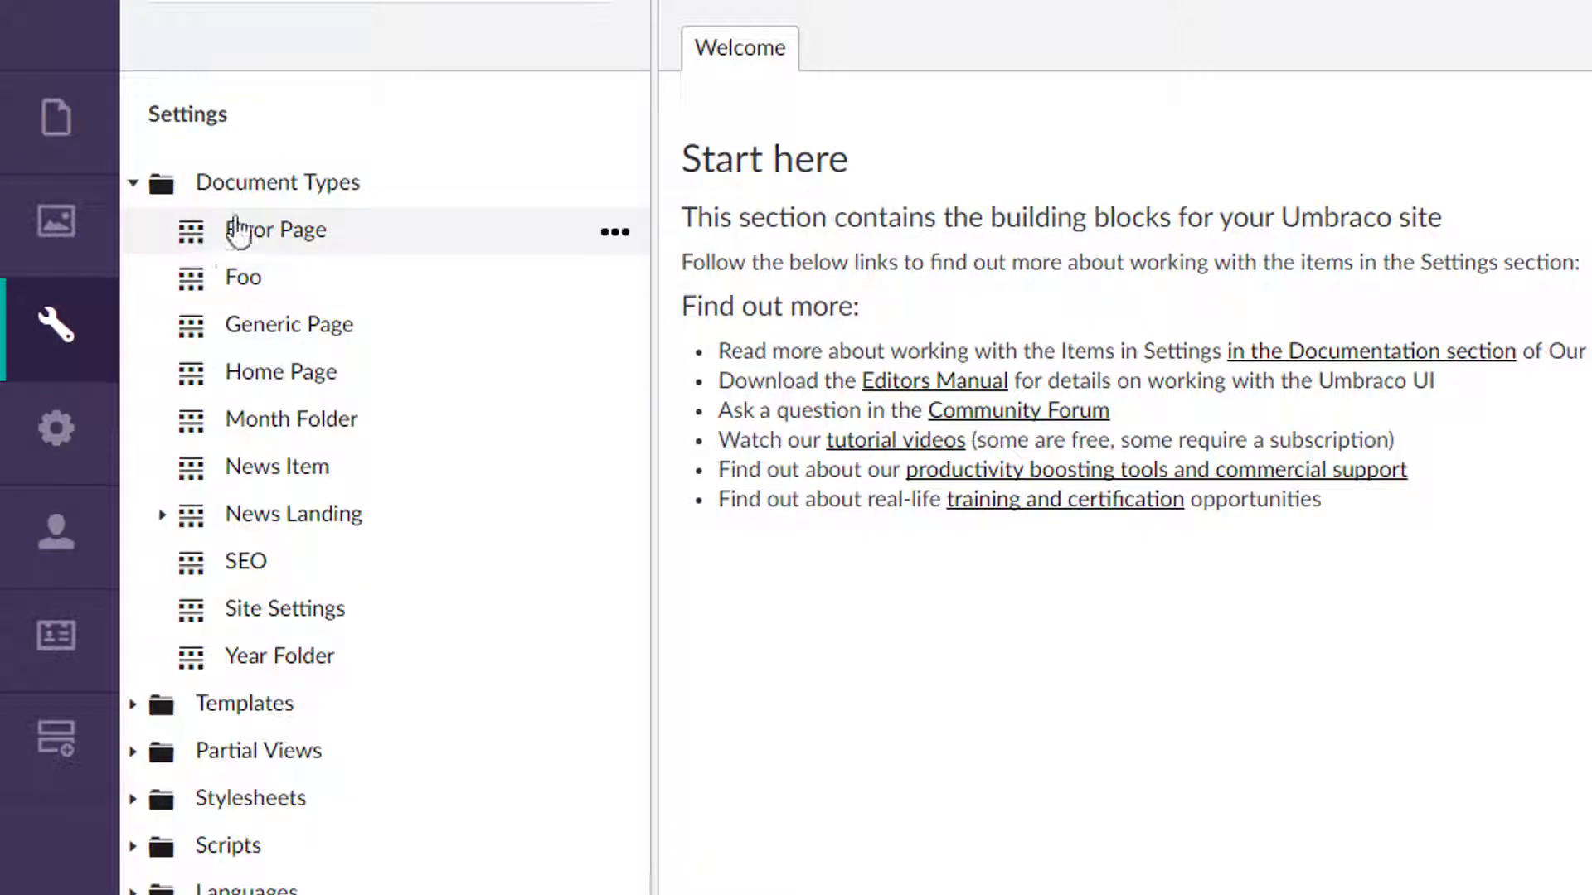
click(306, 336)
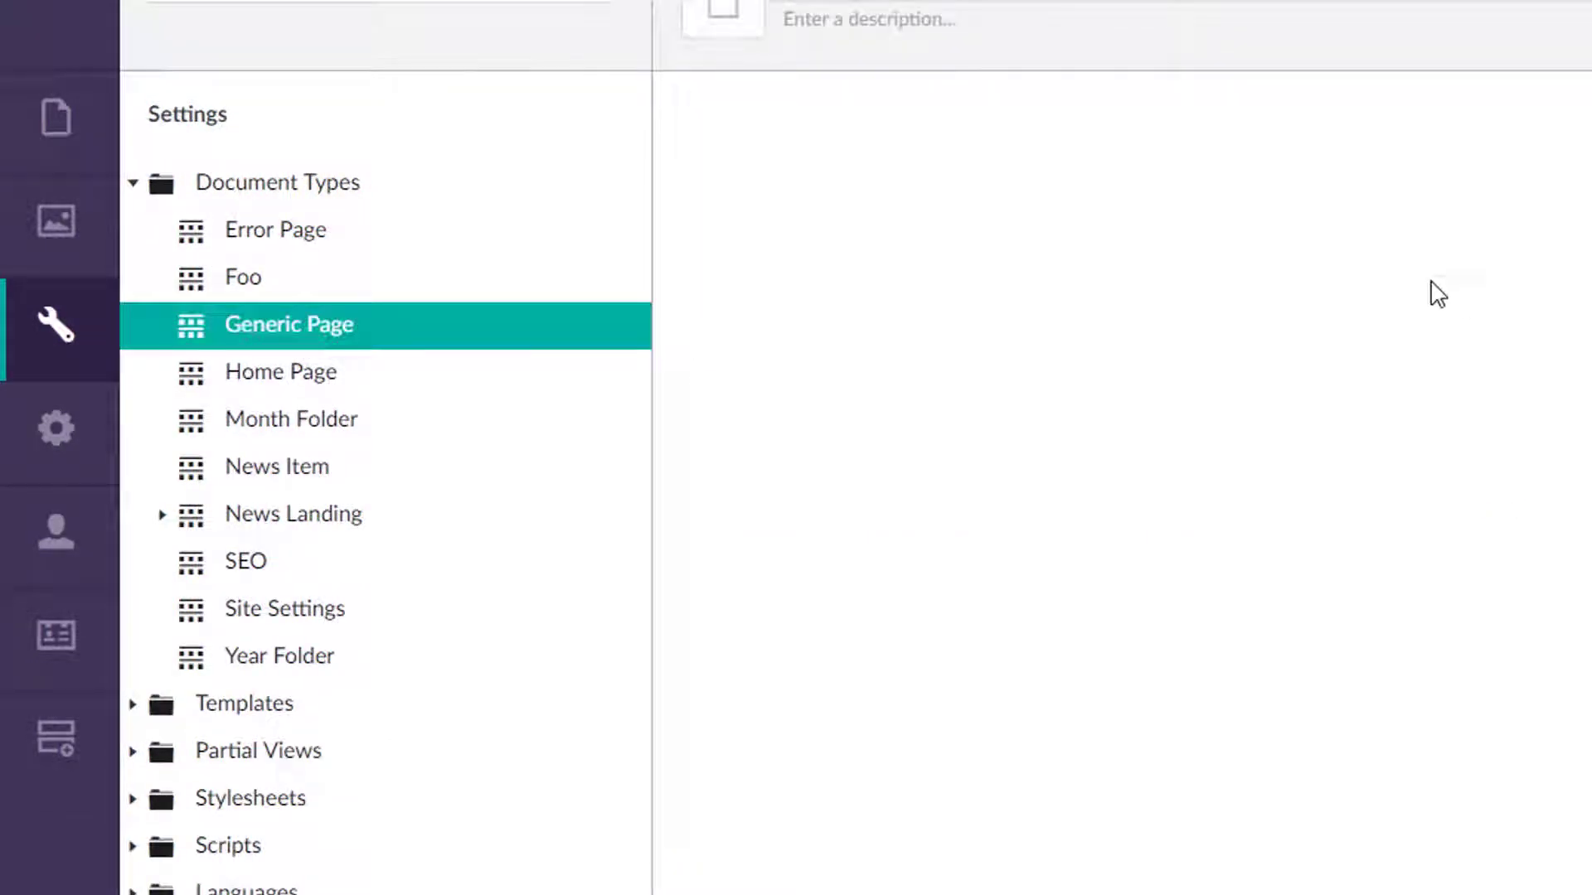
click(932, 516)
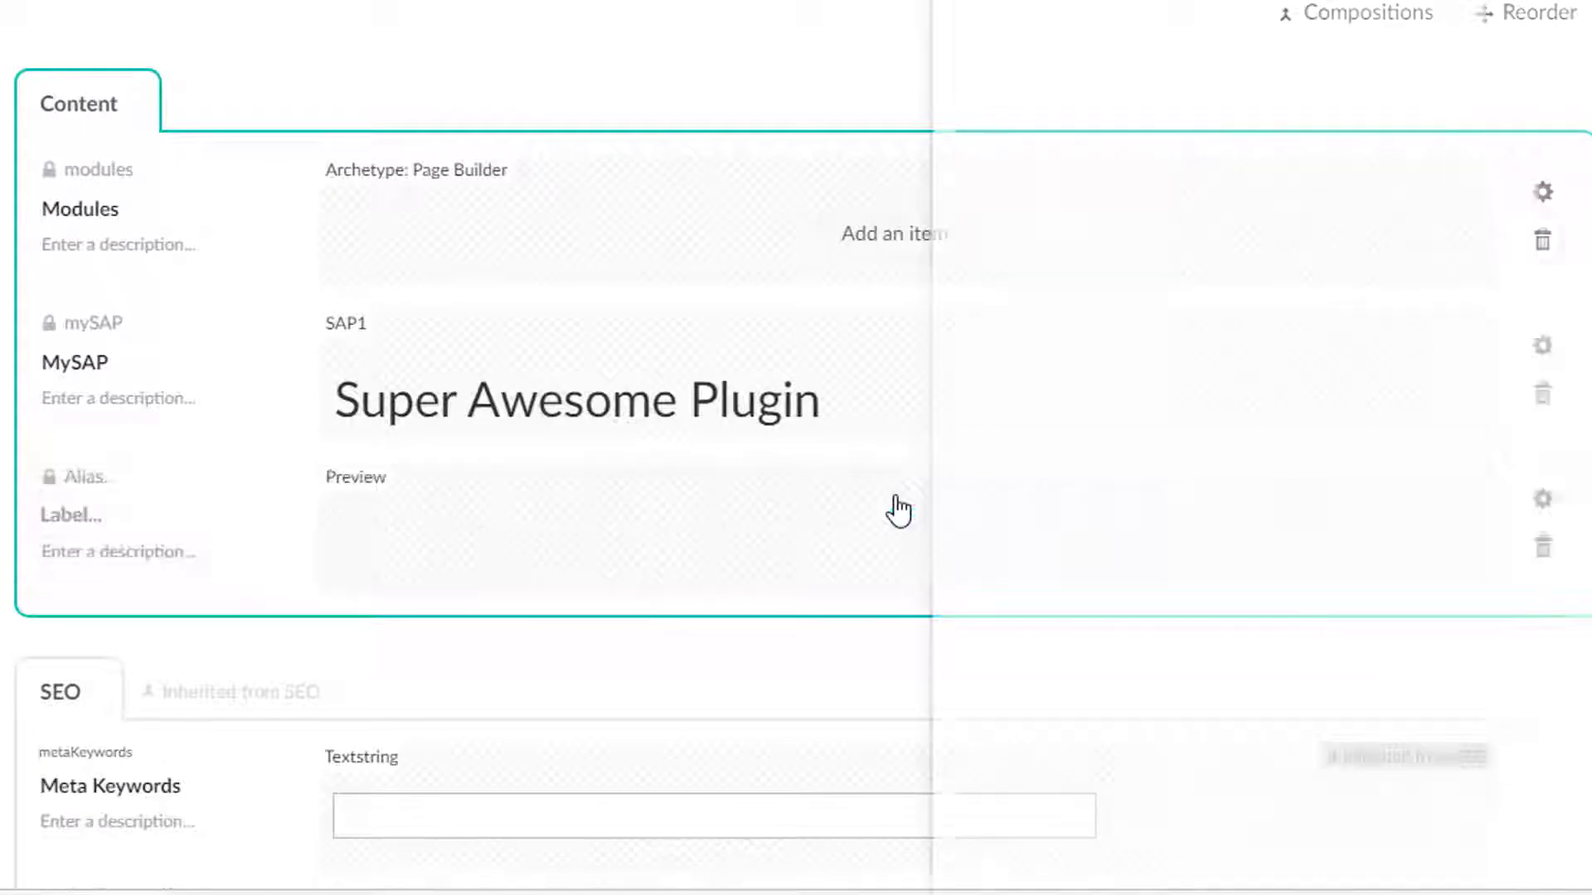
text(My Grid)
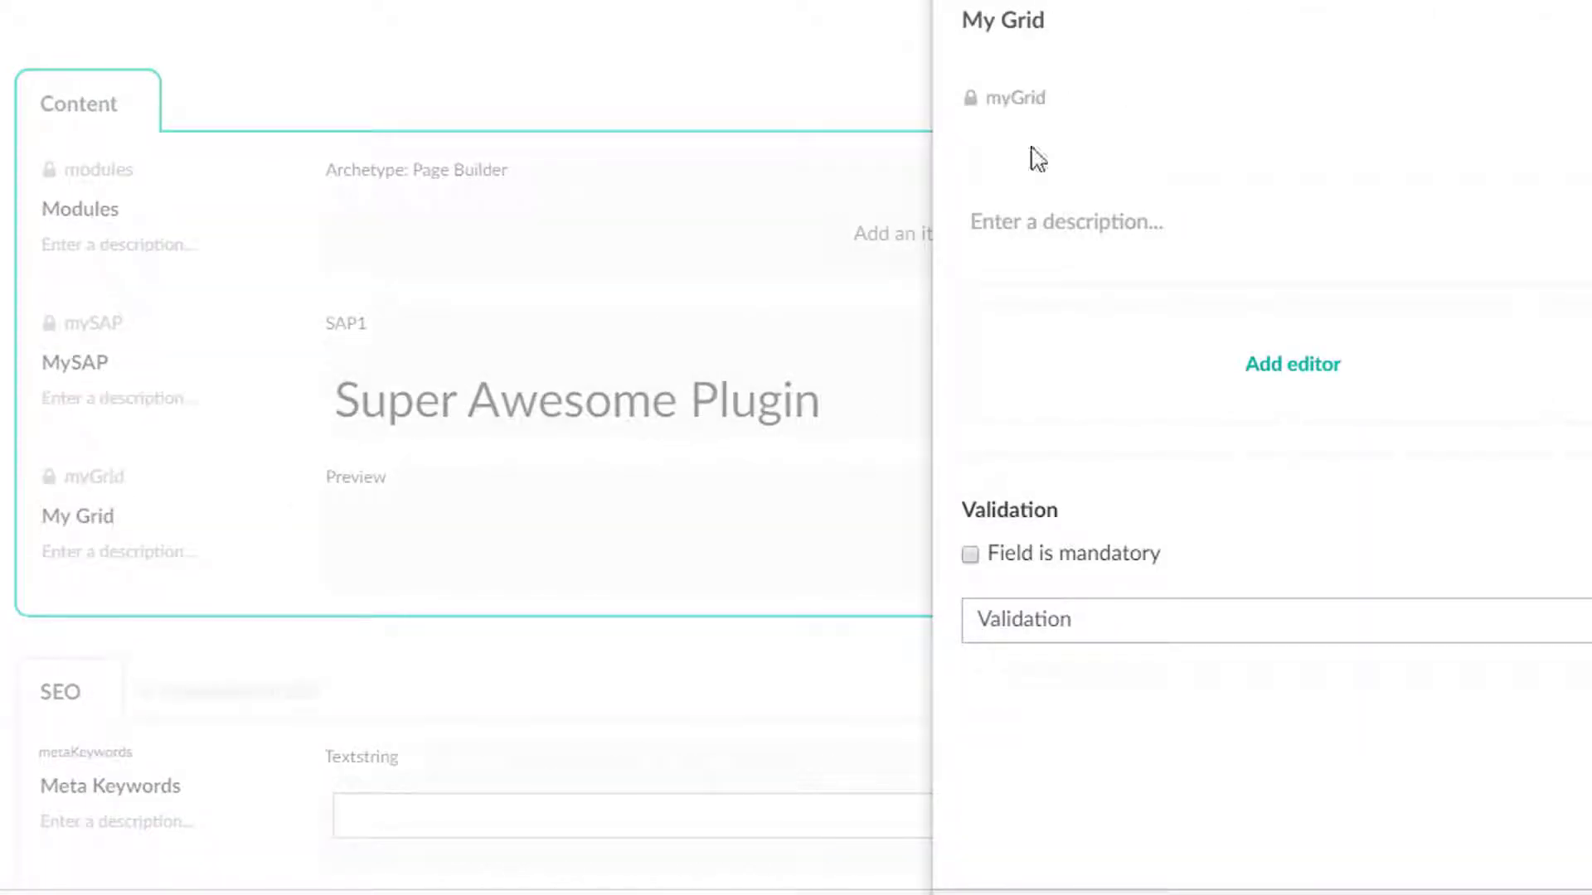
Assign the reused Grid: My first Grid data type as the My Grid property's editor and submit it.
click(1306, 388)
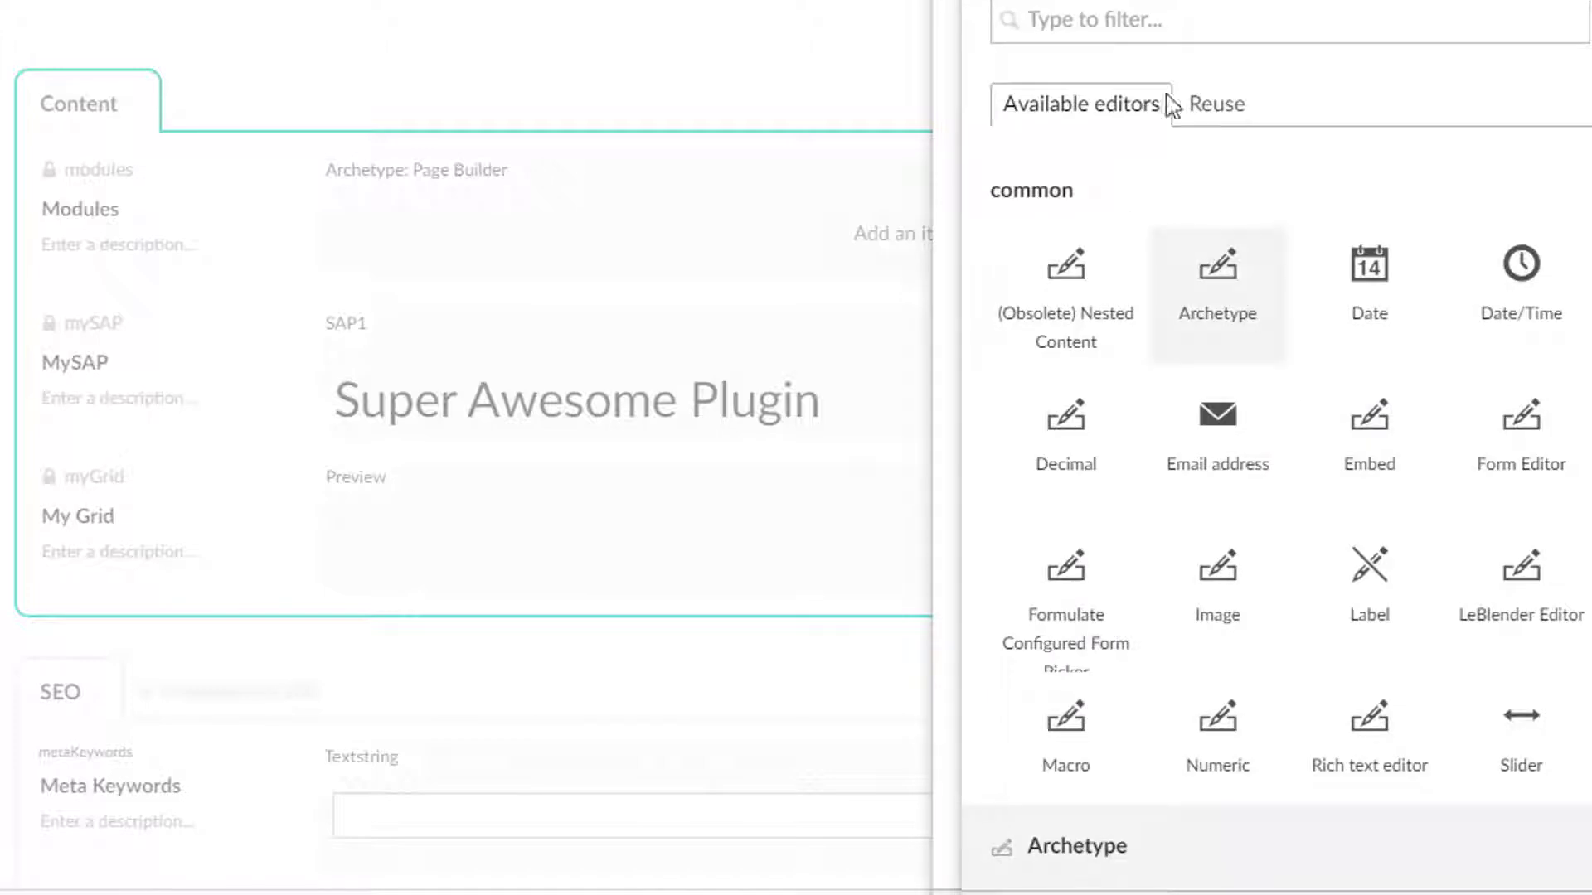
click(1224, 109)
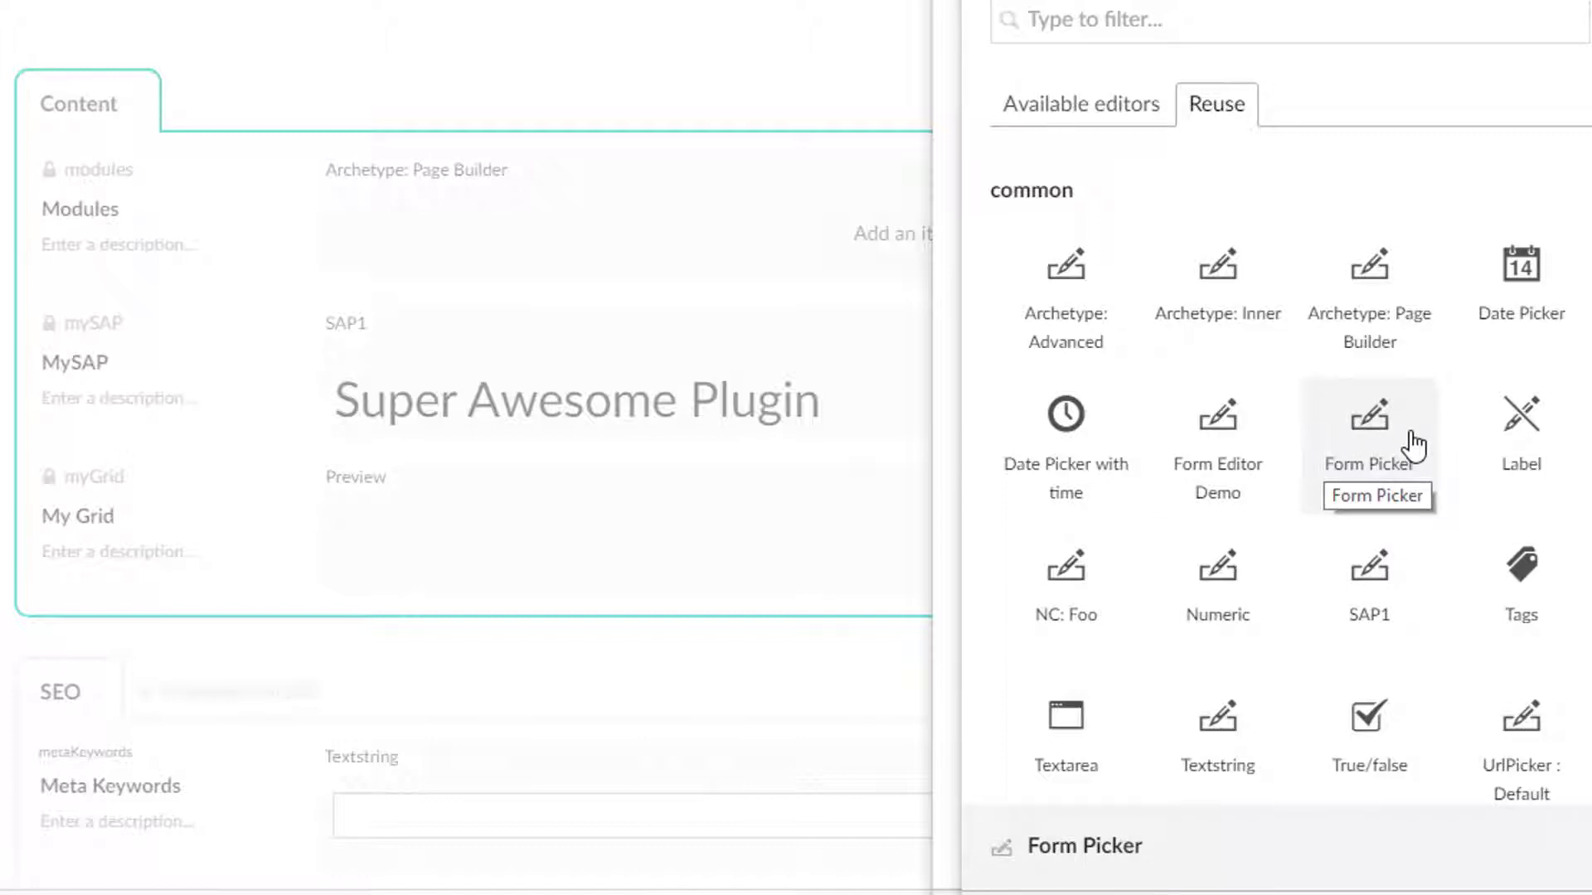
click(1230, 33)
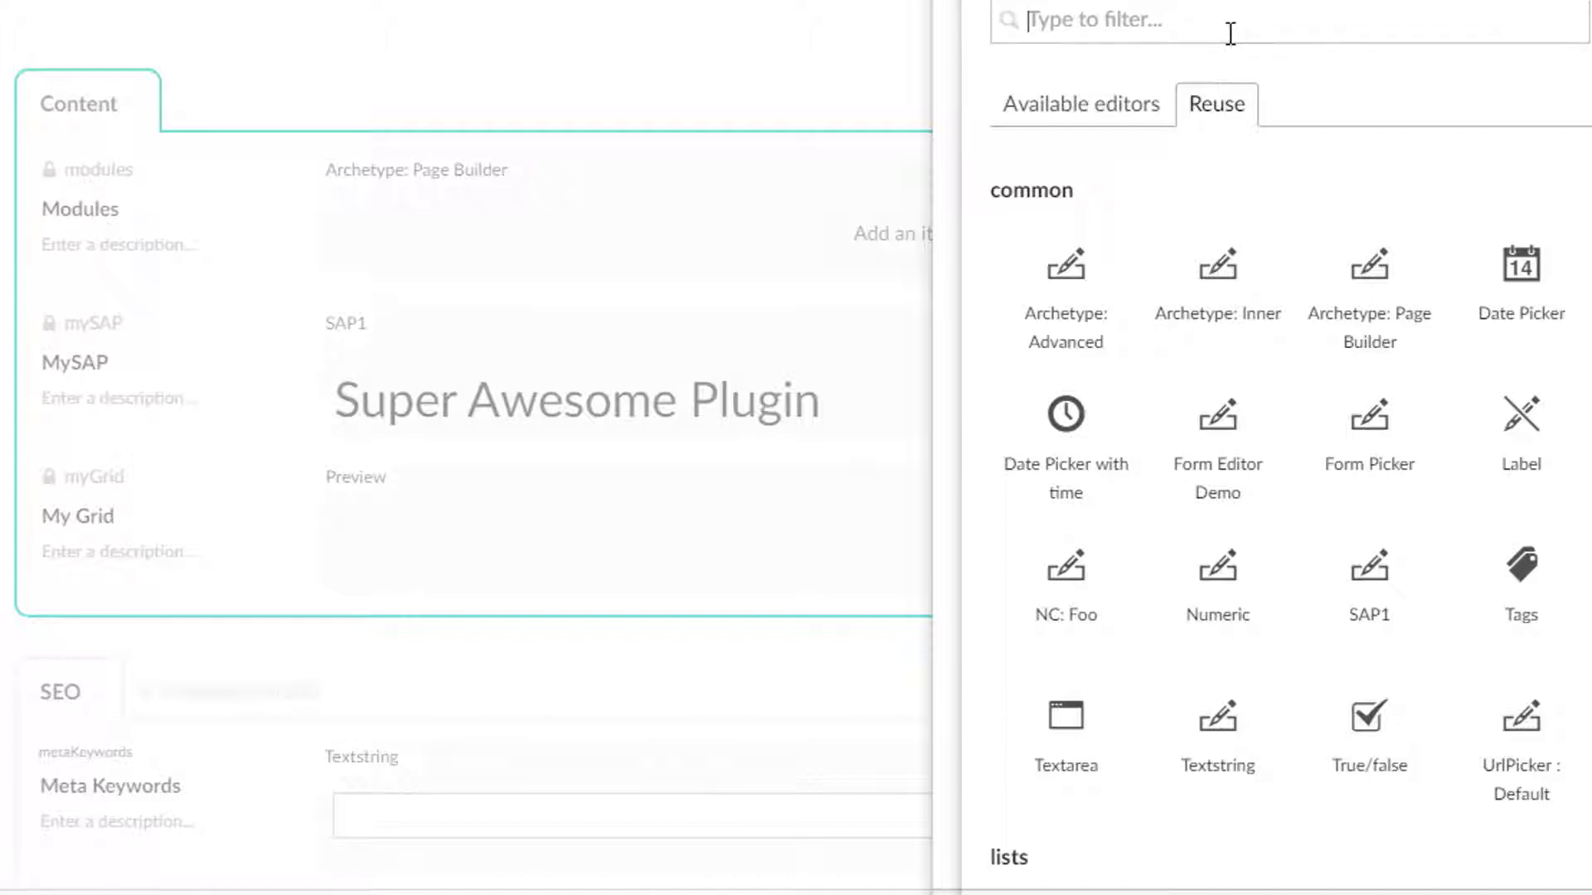
text(grid)
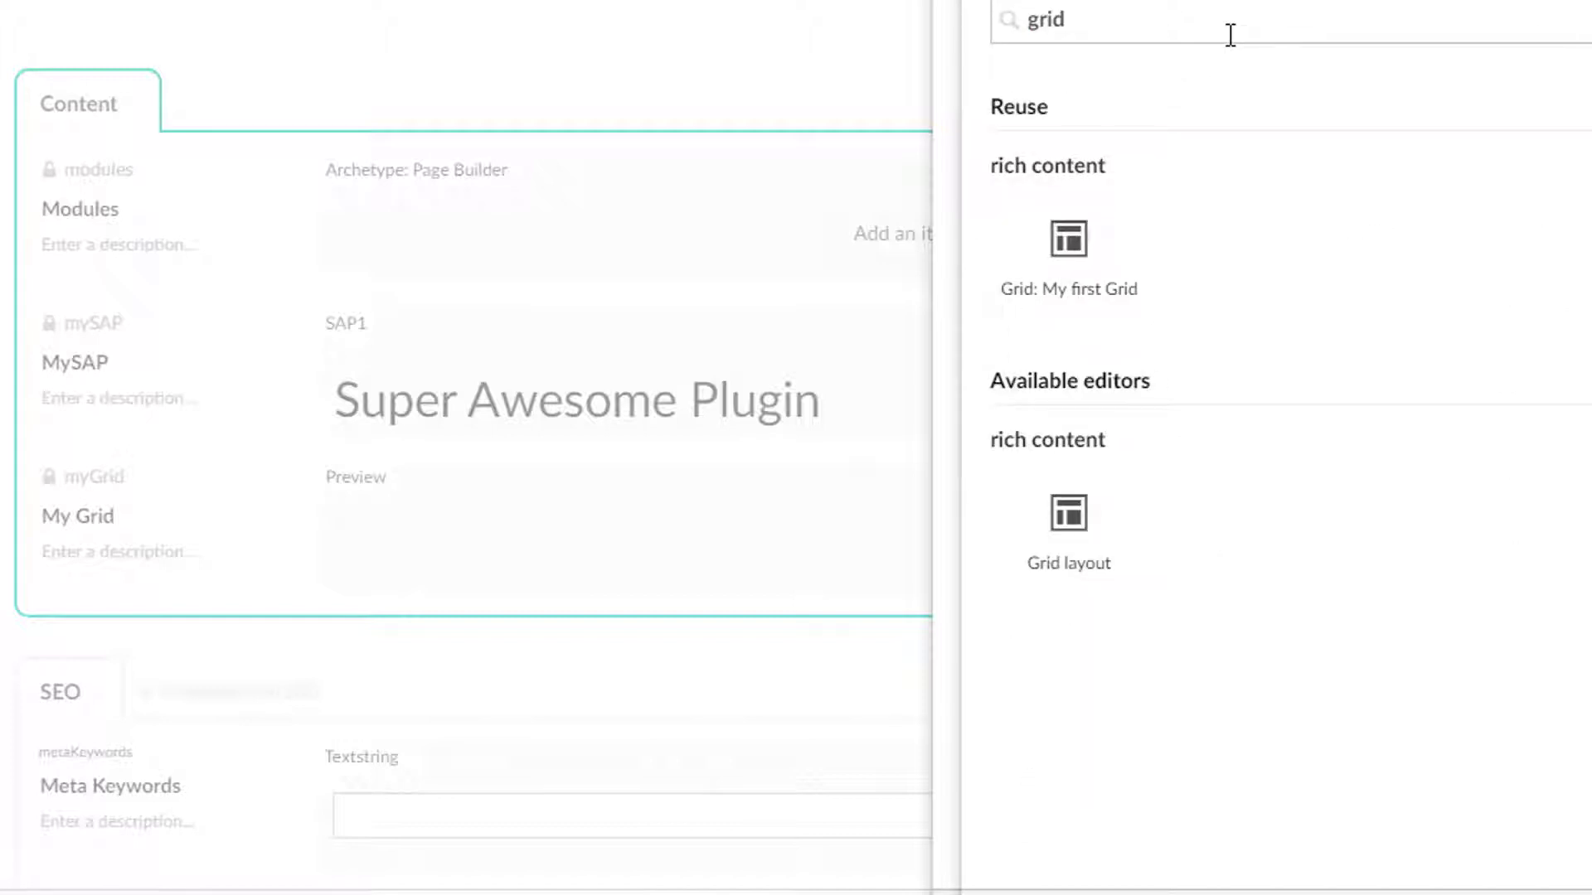
click(1069, 249)
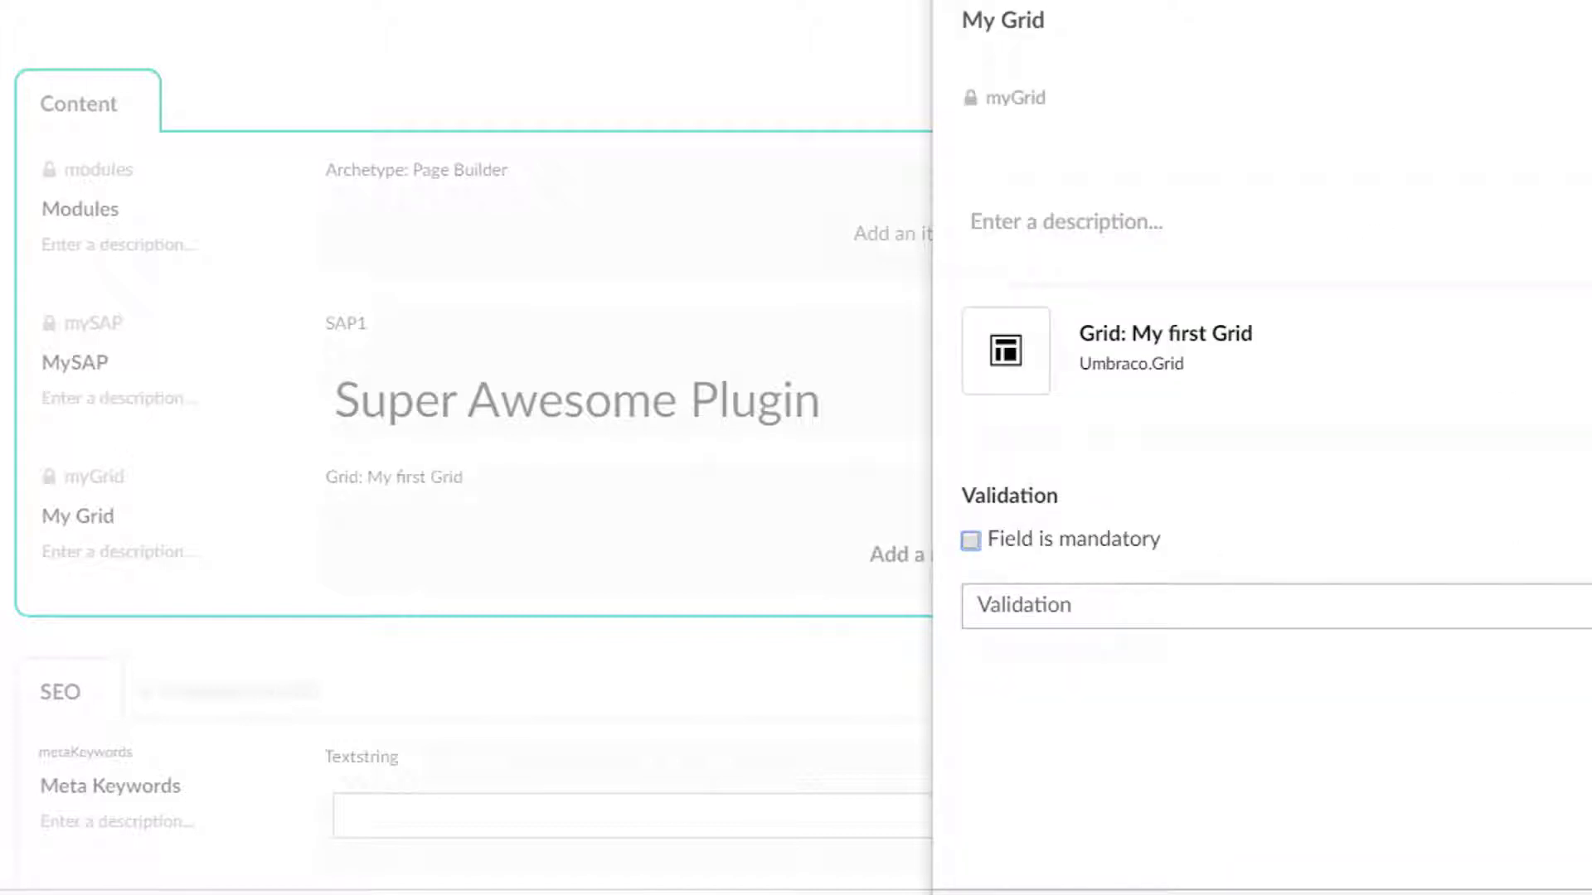
key(Return)
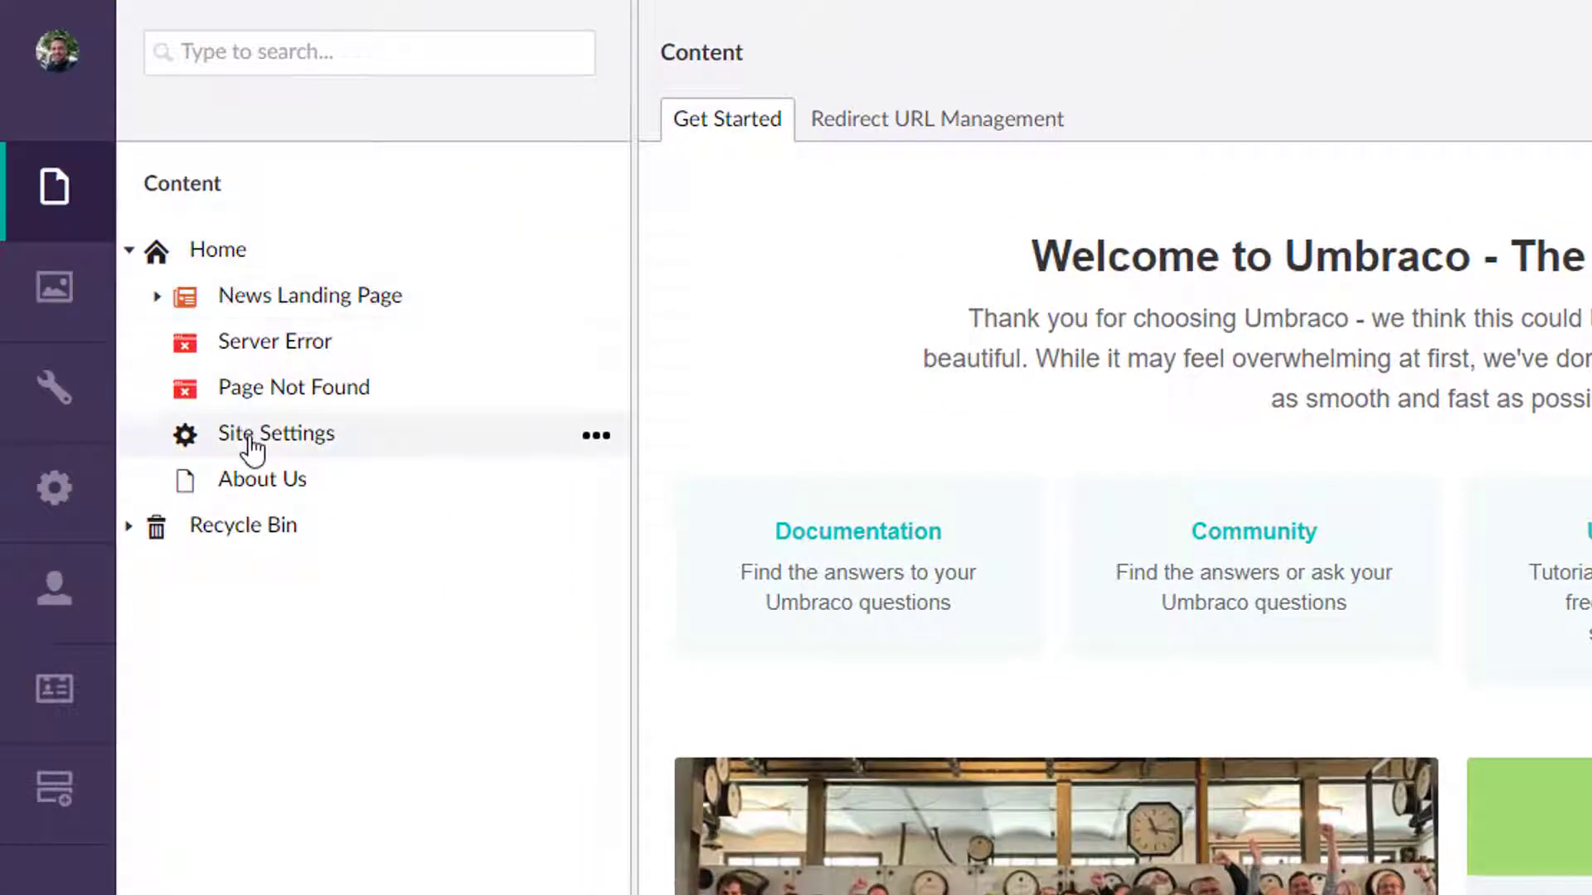
Open the About Us page, add a Headline row to its grid, and close the content type chooser.
click(236, 489)
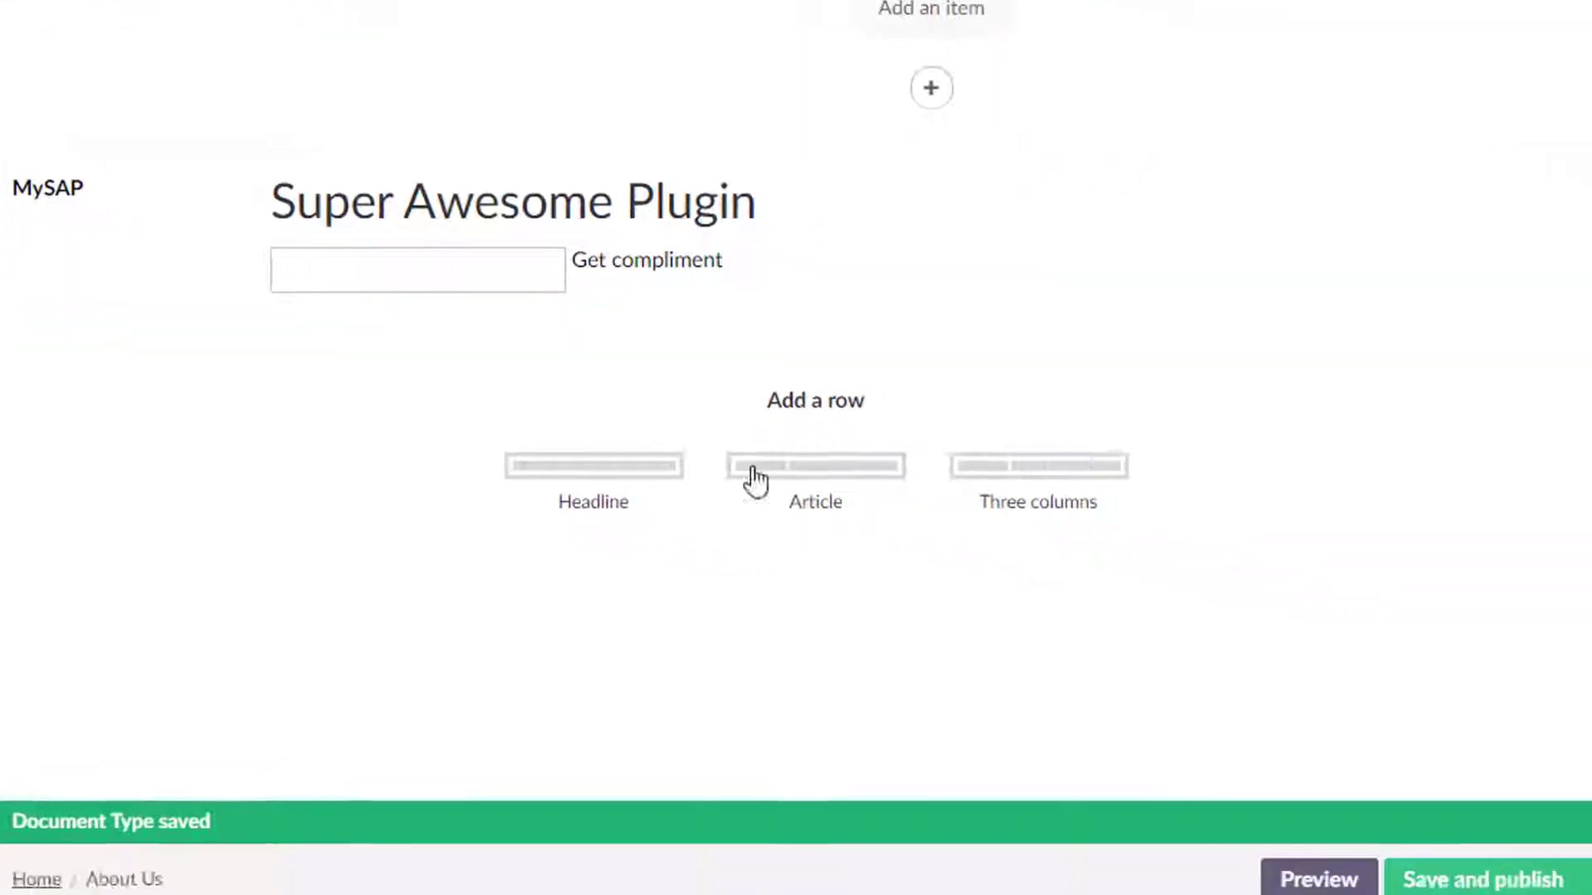
click(637, 492)
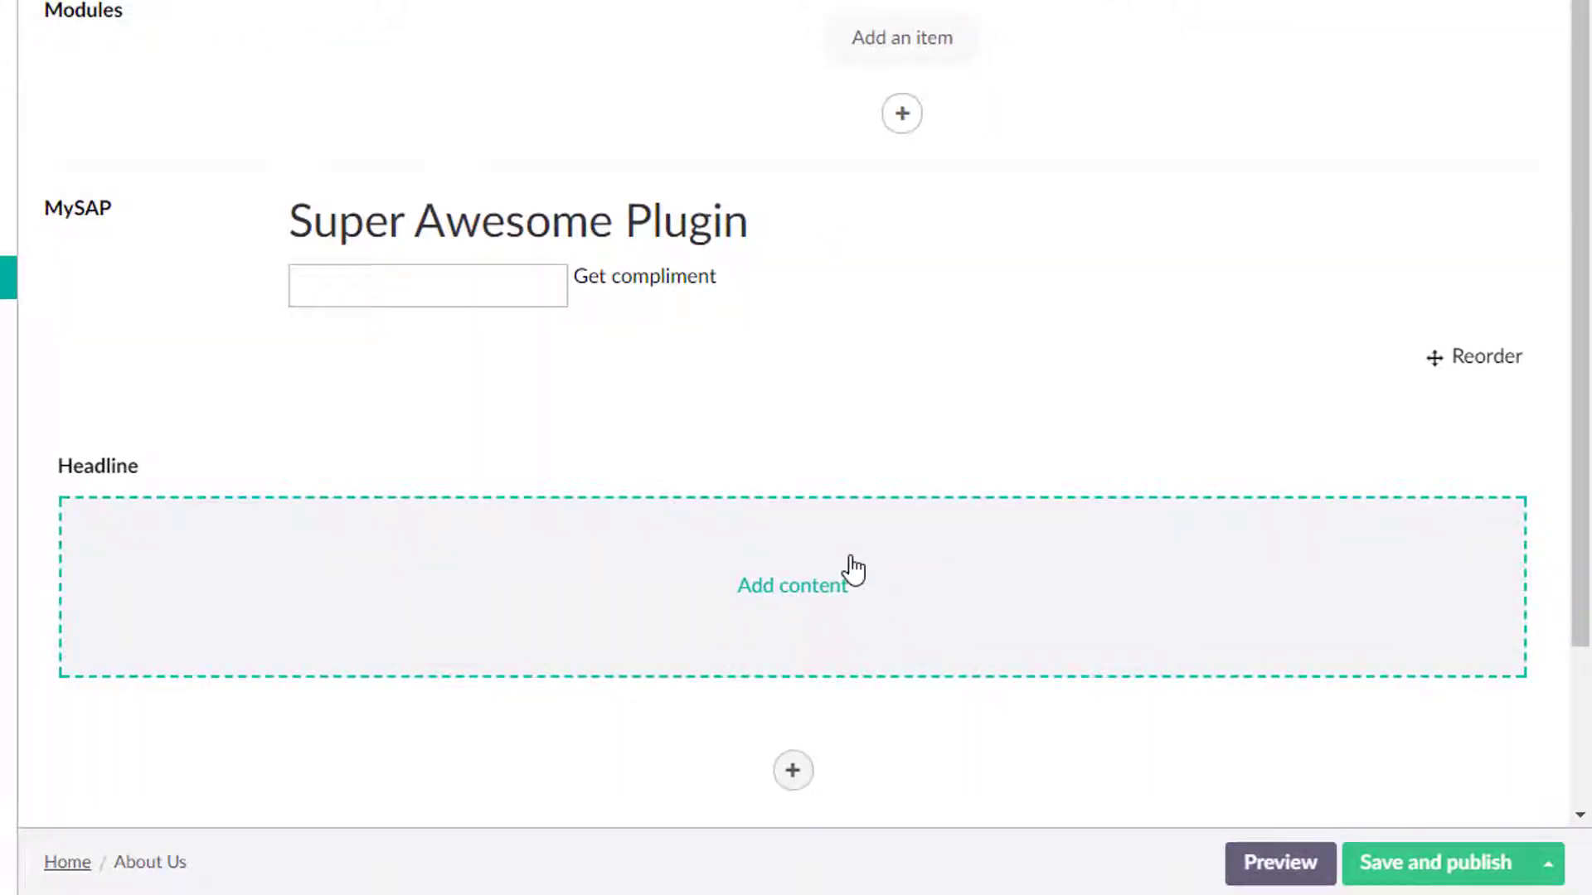
click(803, 572)
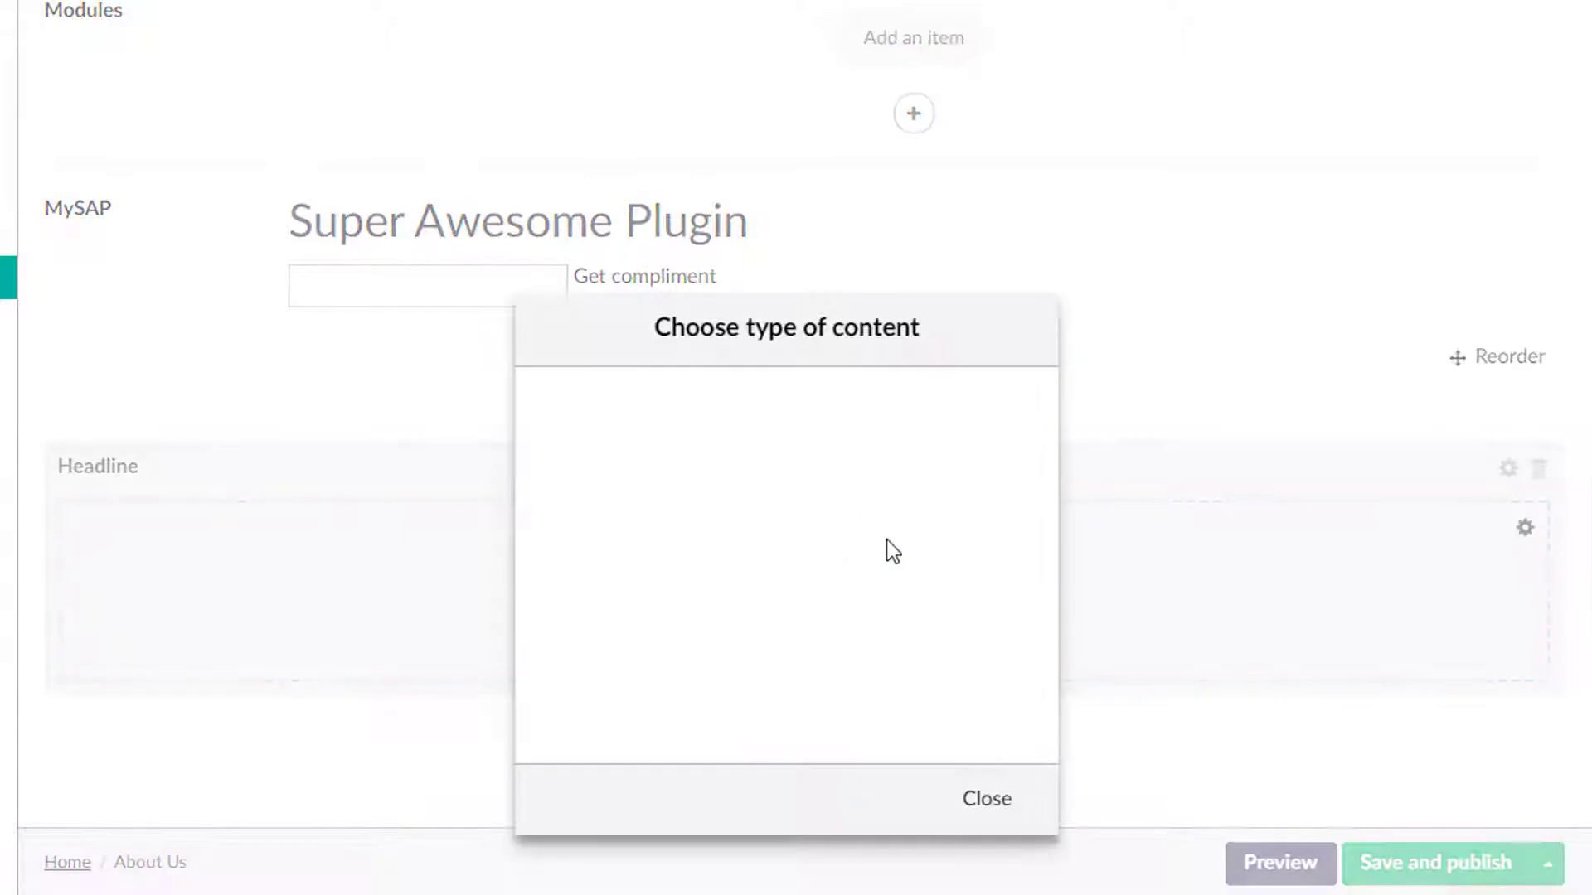
click(1006, 797)
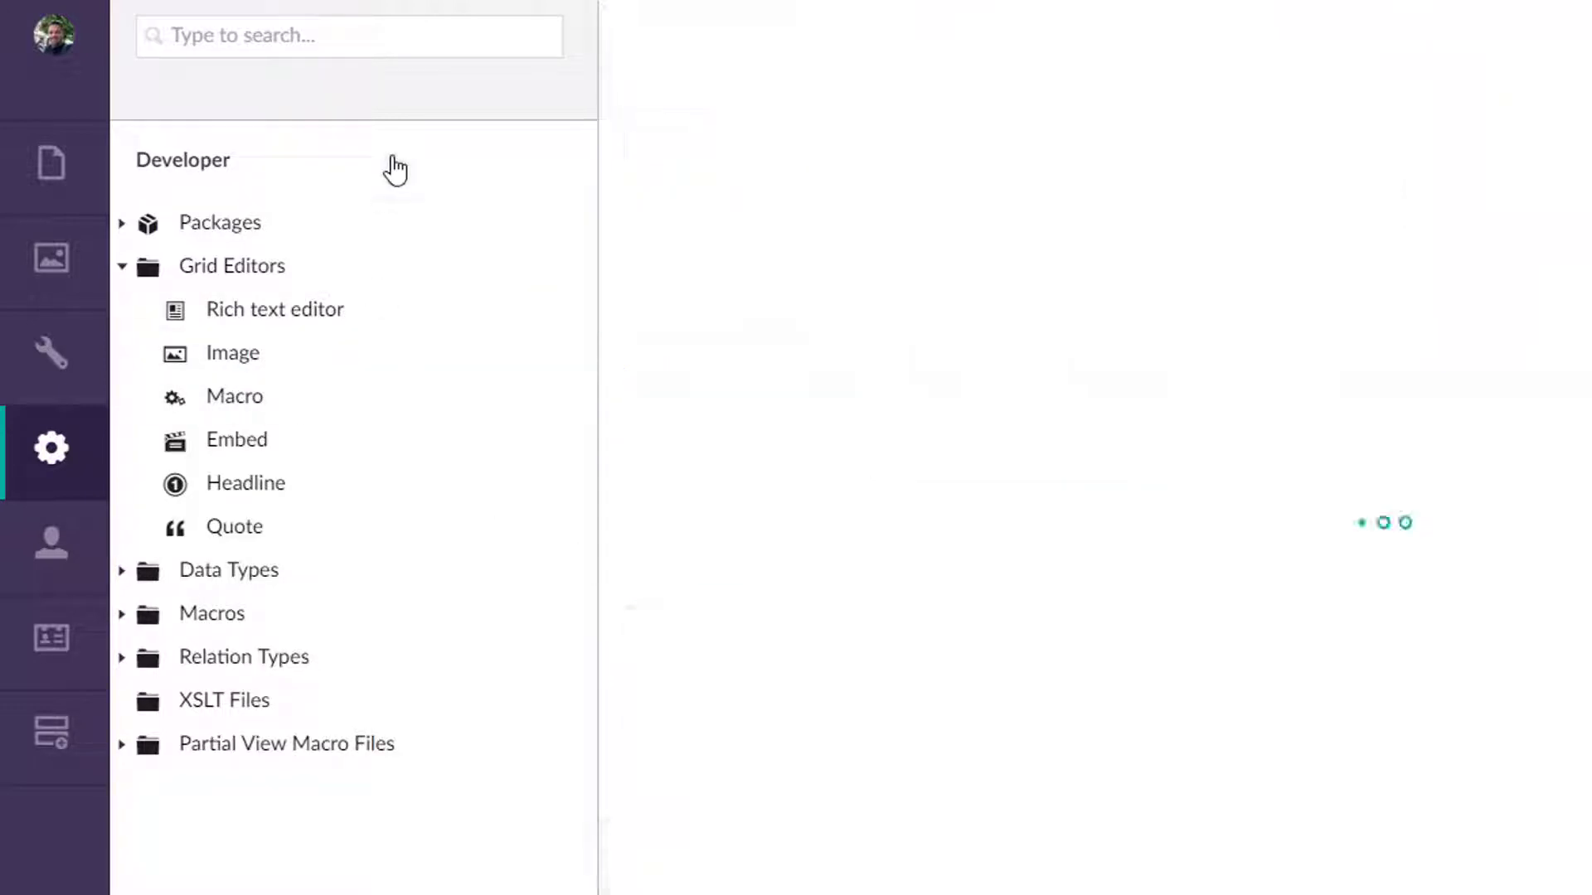
Open the Rich text editor grid editor and inspect the options of its Grid editor list.
click(260, 309)
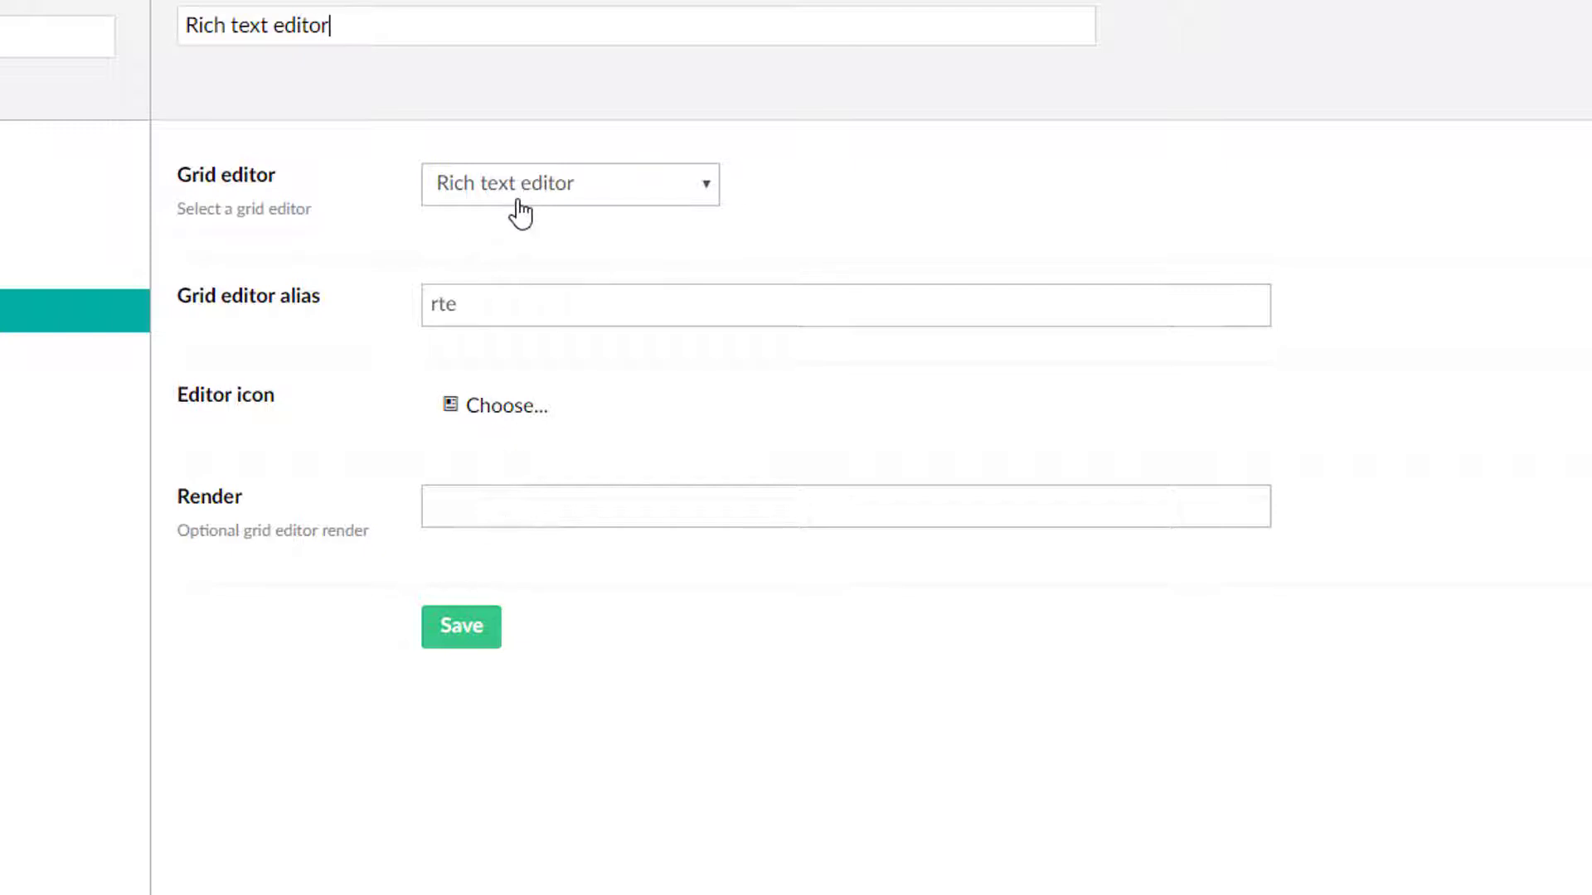
click(527, 199)
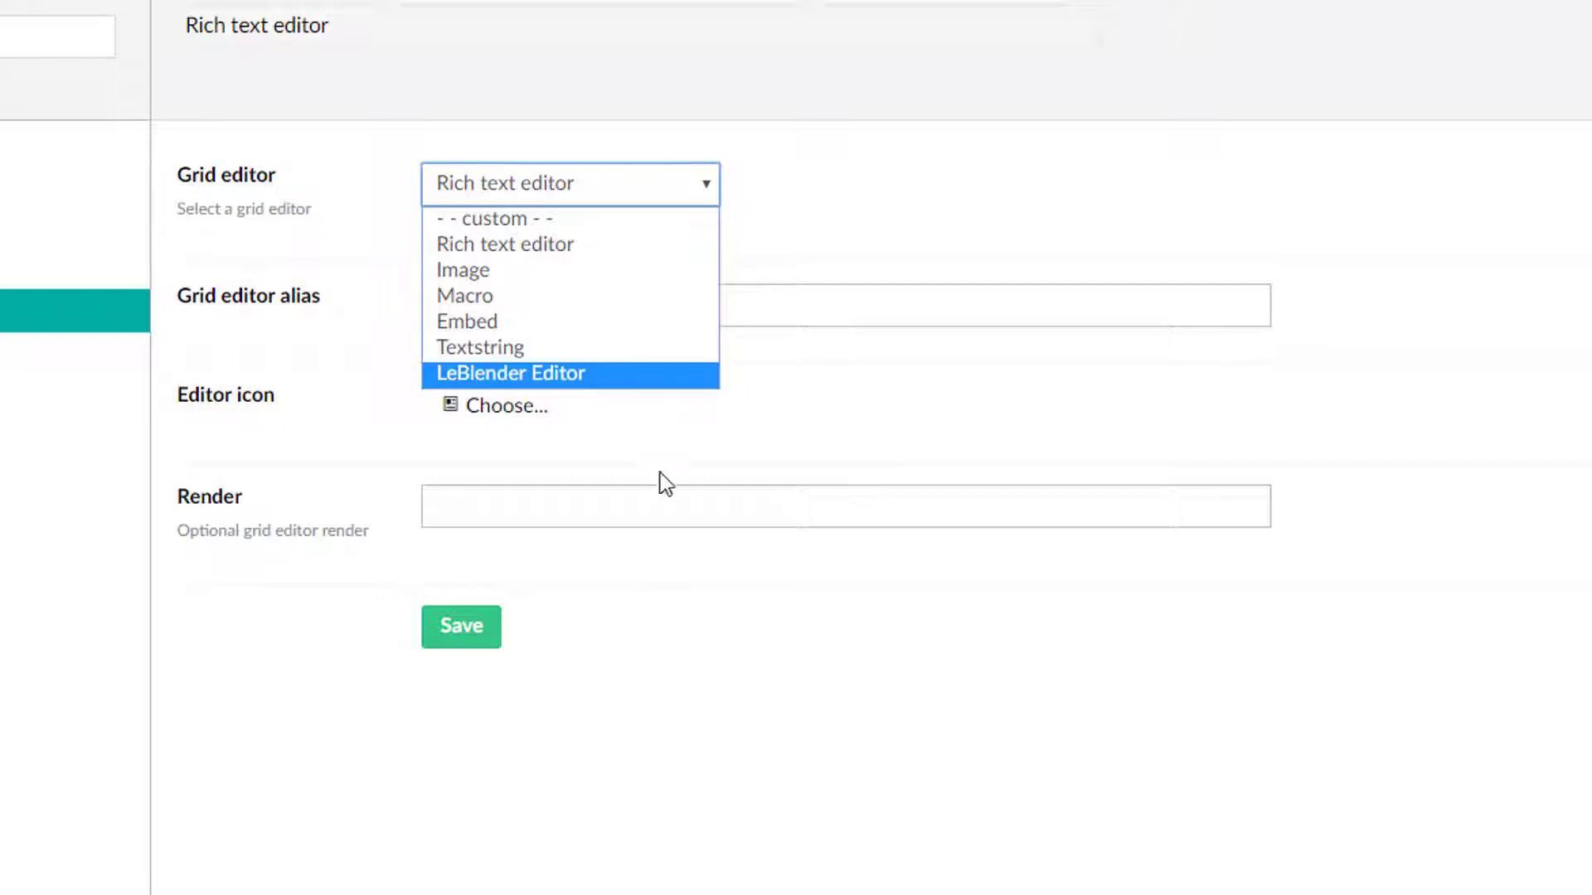
click(650, 578)
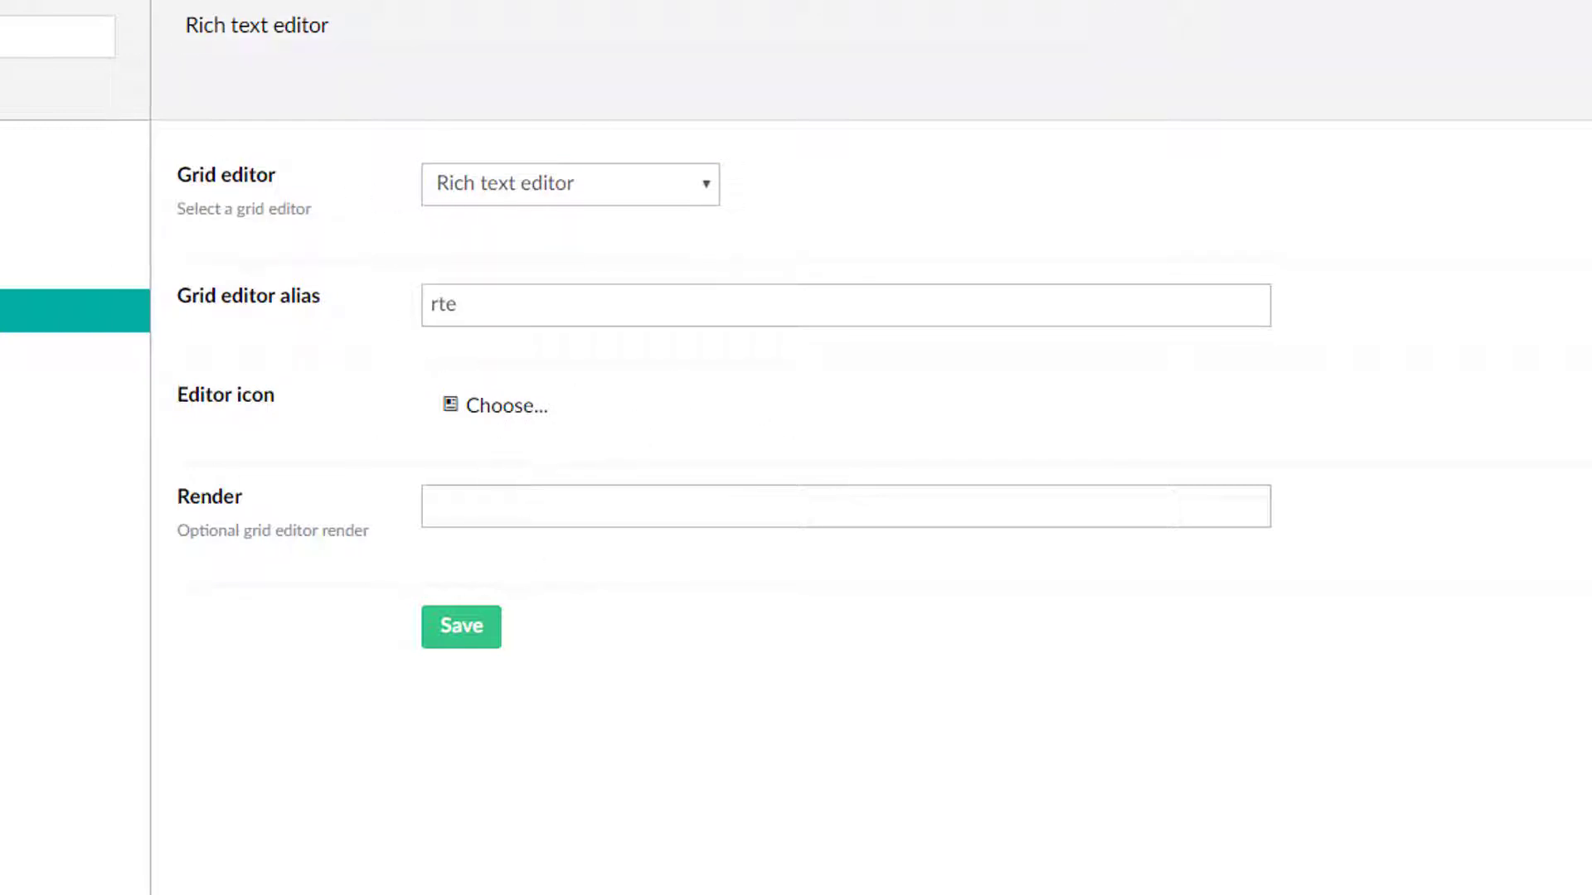
Open the Image, Macro, Embed and Headline grid editors in turn to compare their settings.
click(231, 354)
click(233, 400)
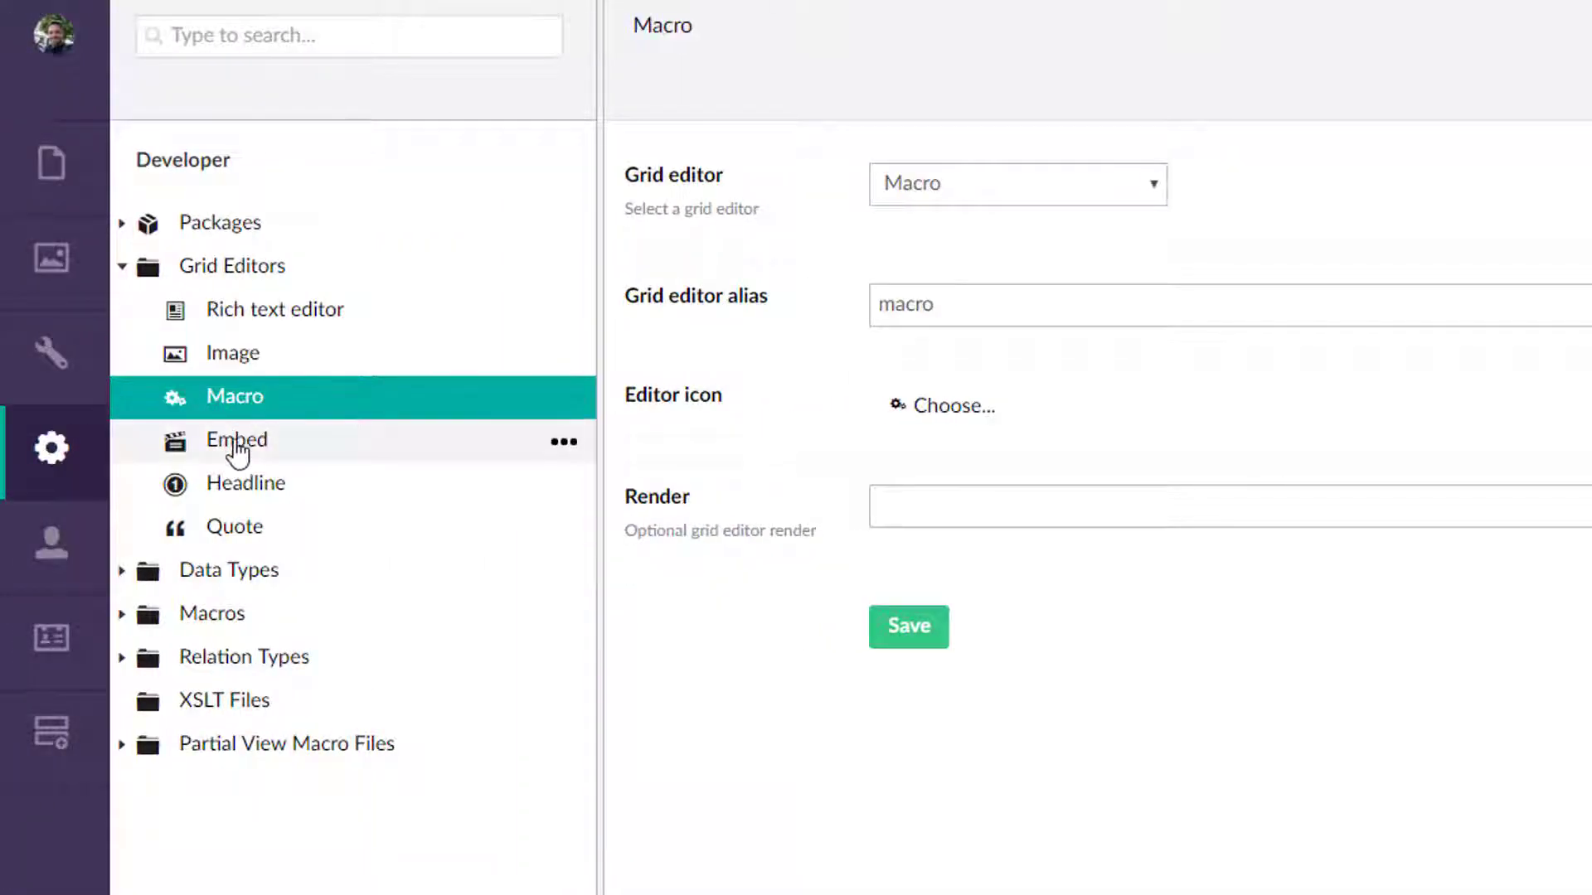
click(237, 448)
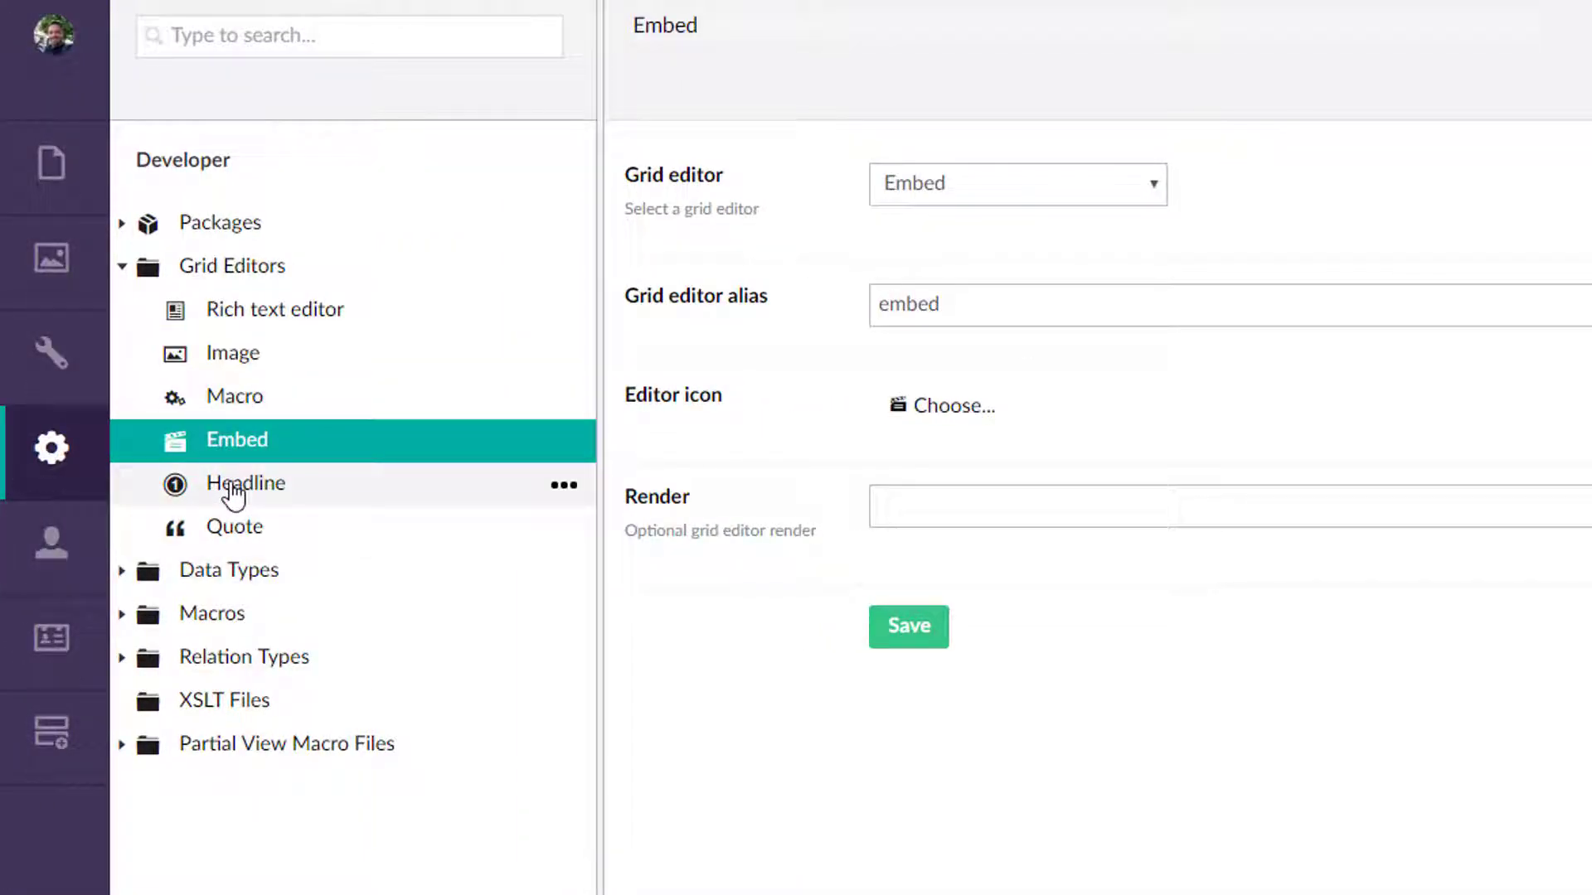
click(232, 487)
Create a new grid editor named My Grid Thing using the LeBlender Editor and review its settings.
click(559, 264)
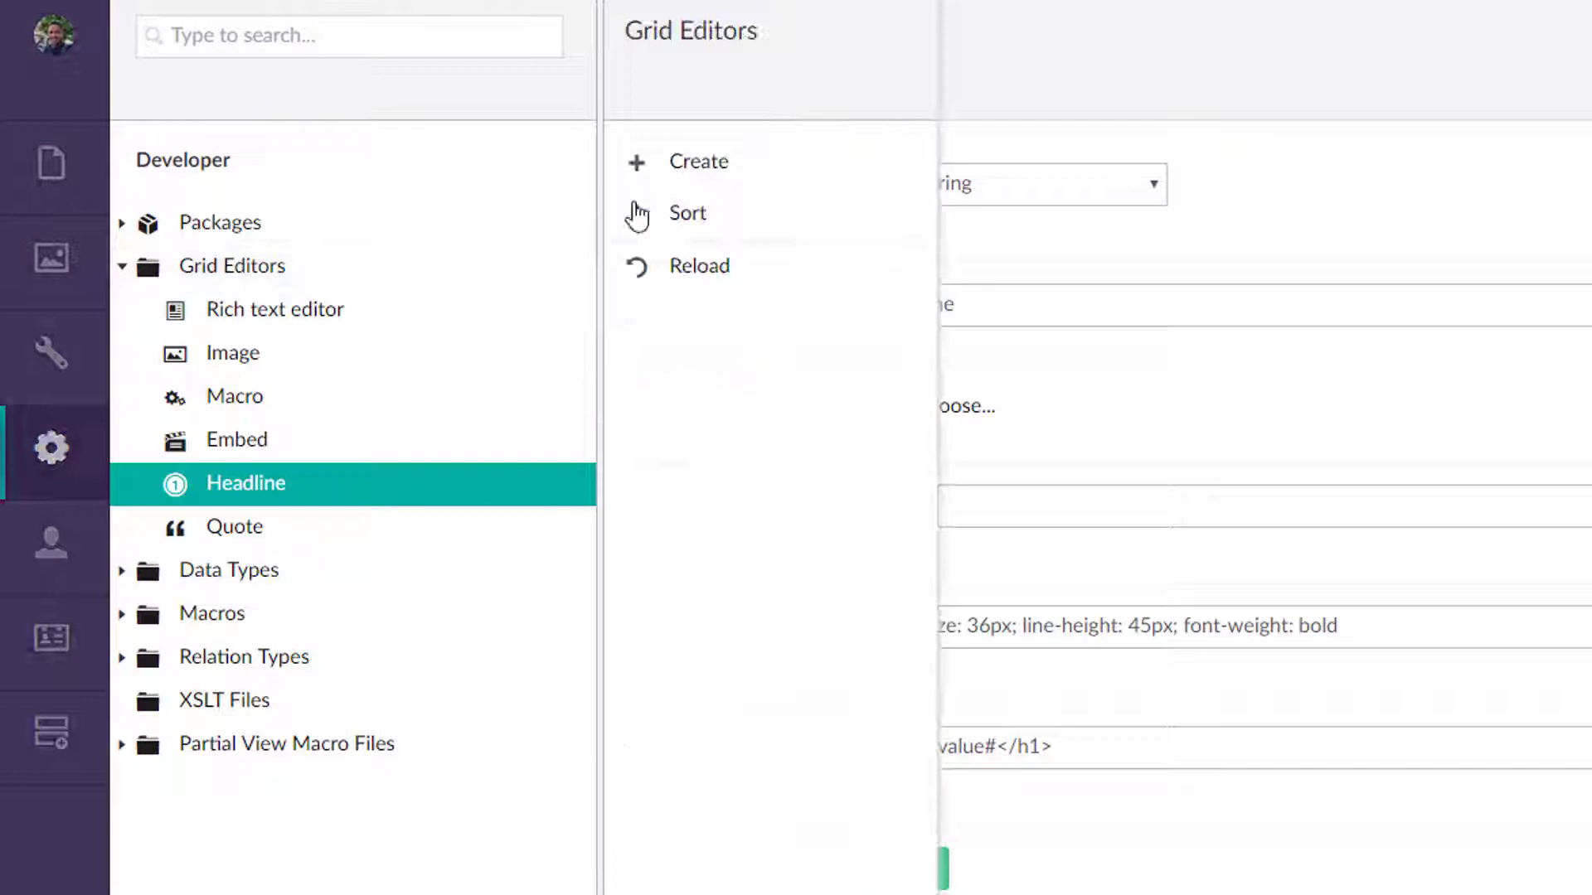
click(723, 164)
click(778, 12)
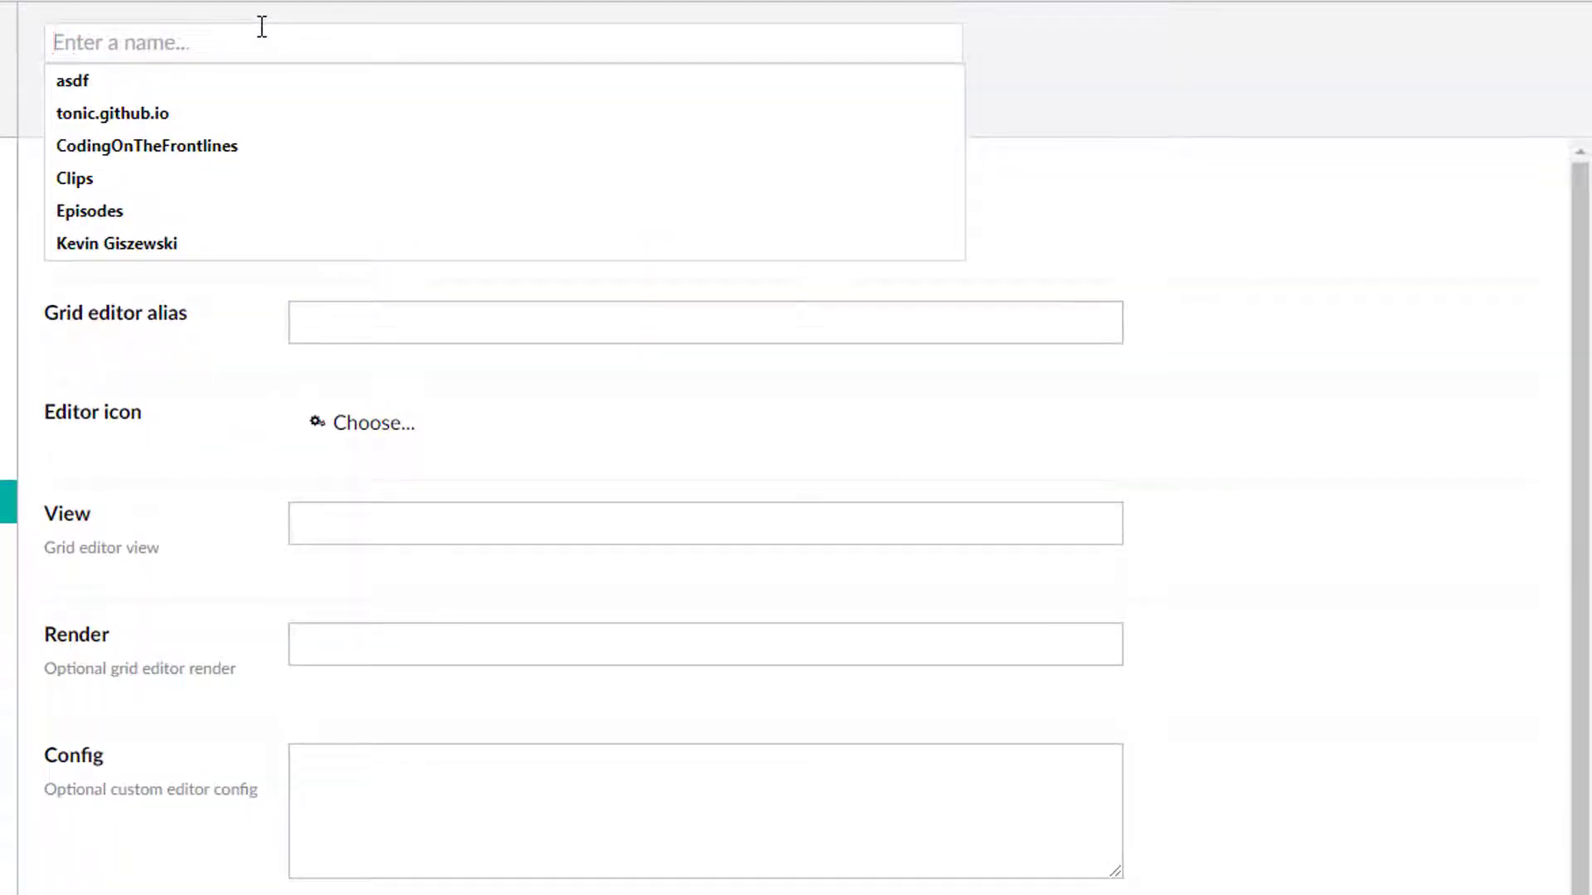
text(My Grid Thing)
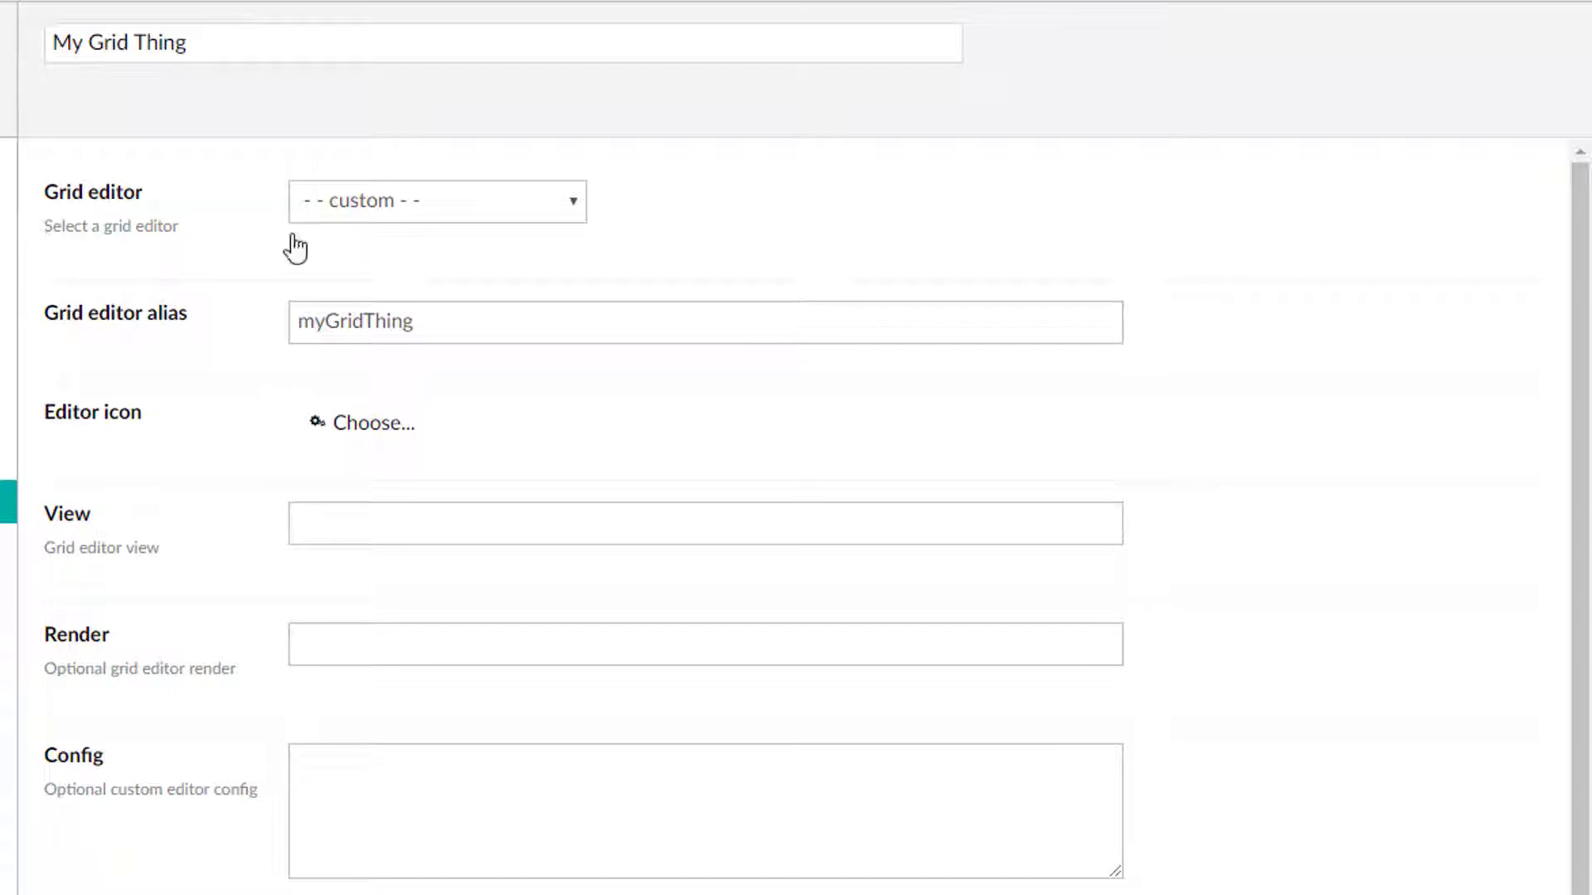
click(409, 207)
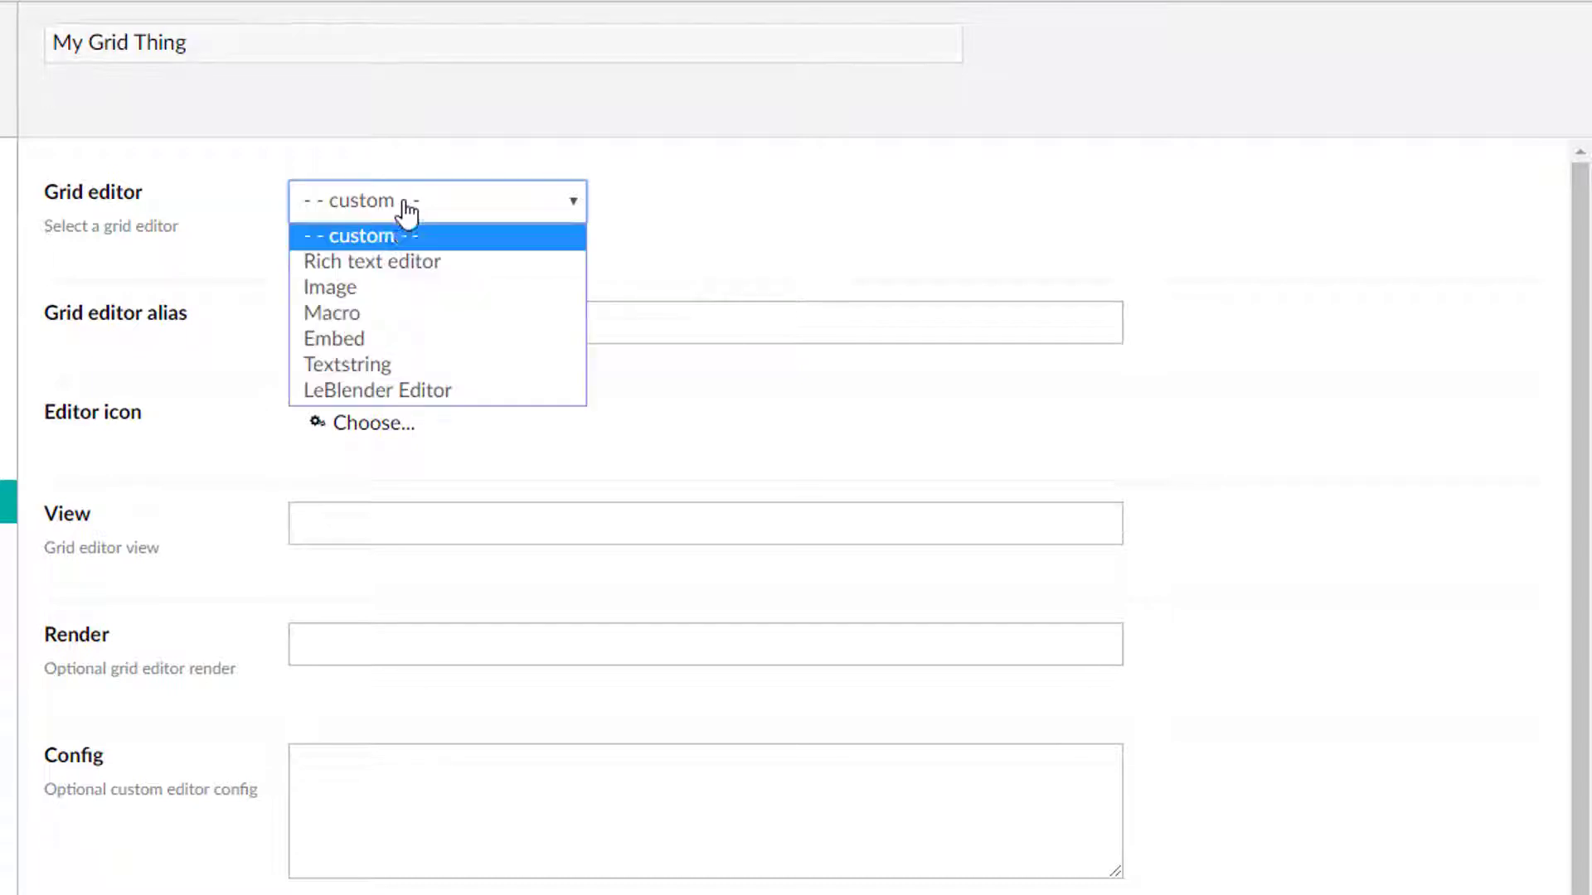
click(462, 385)
scroll(975, 580, down, 5)
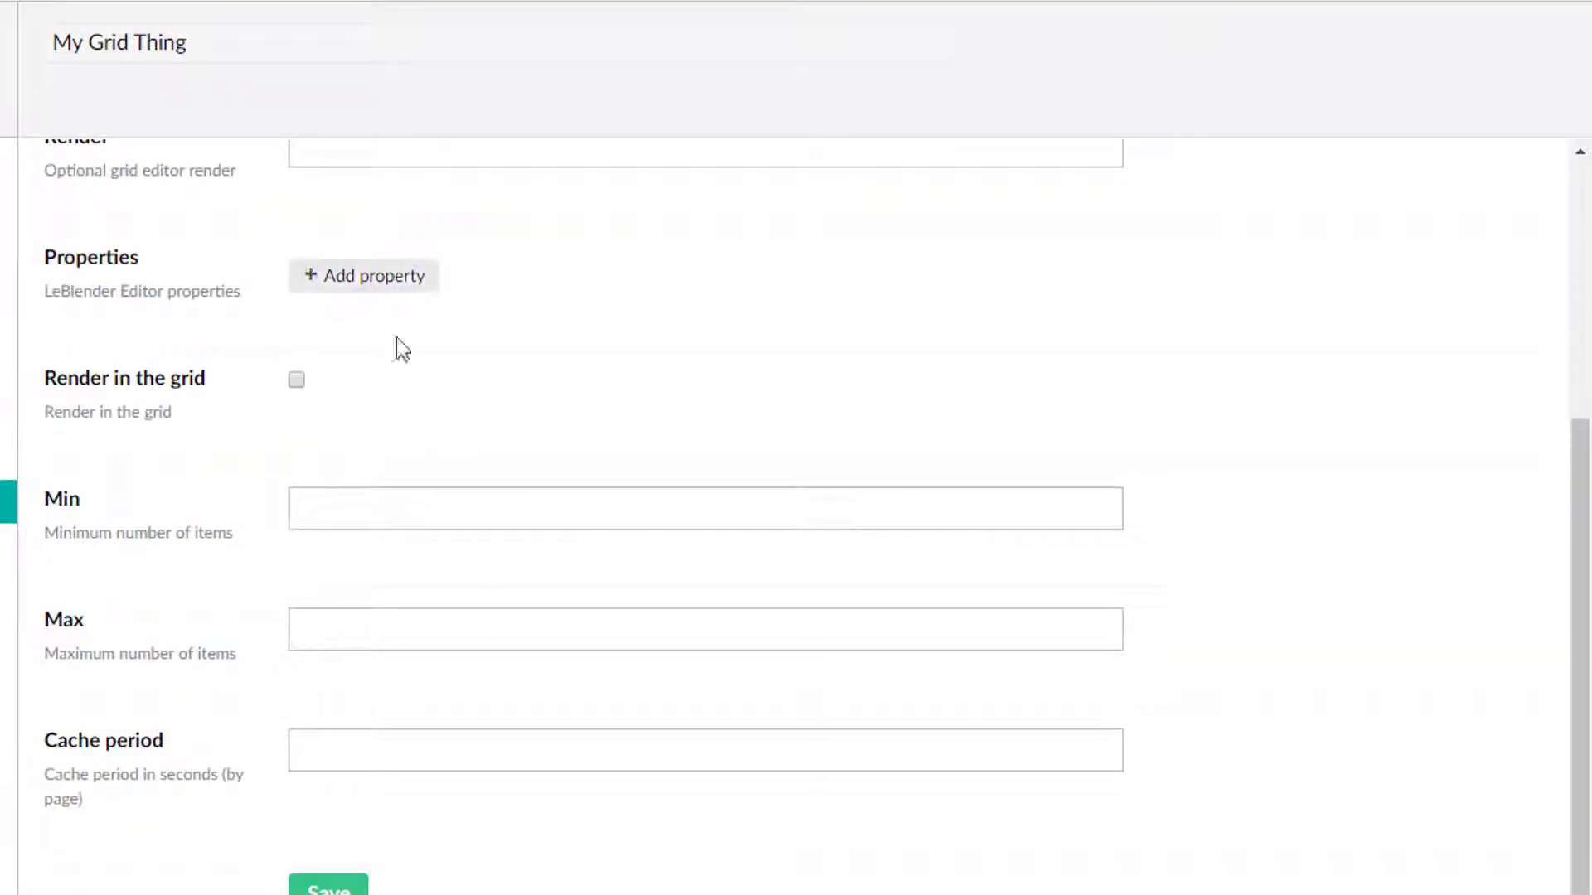
scroll(396, 337, up, 5)
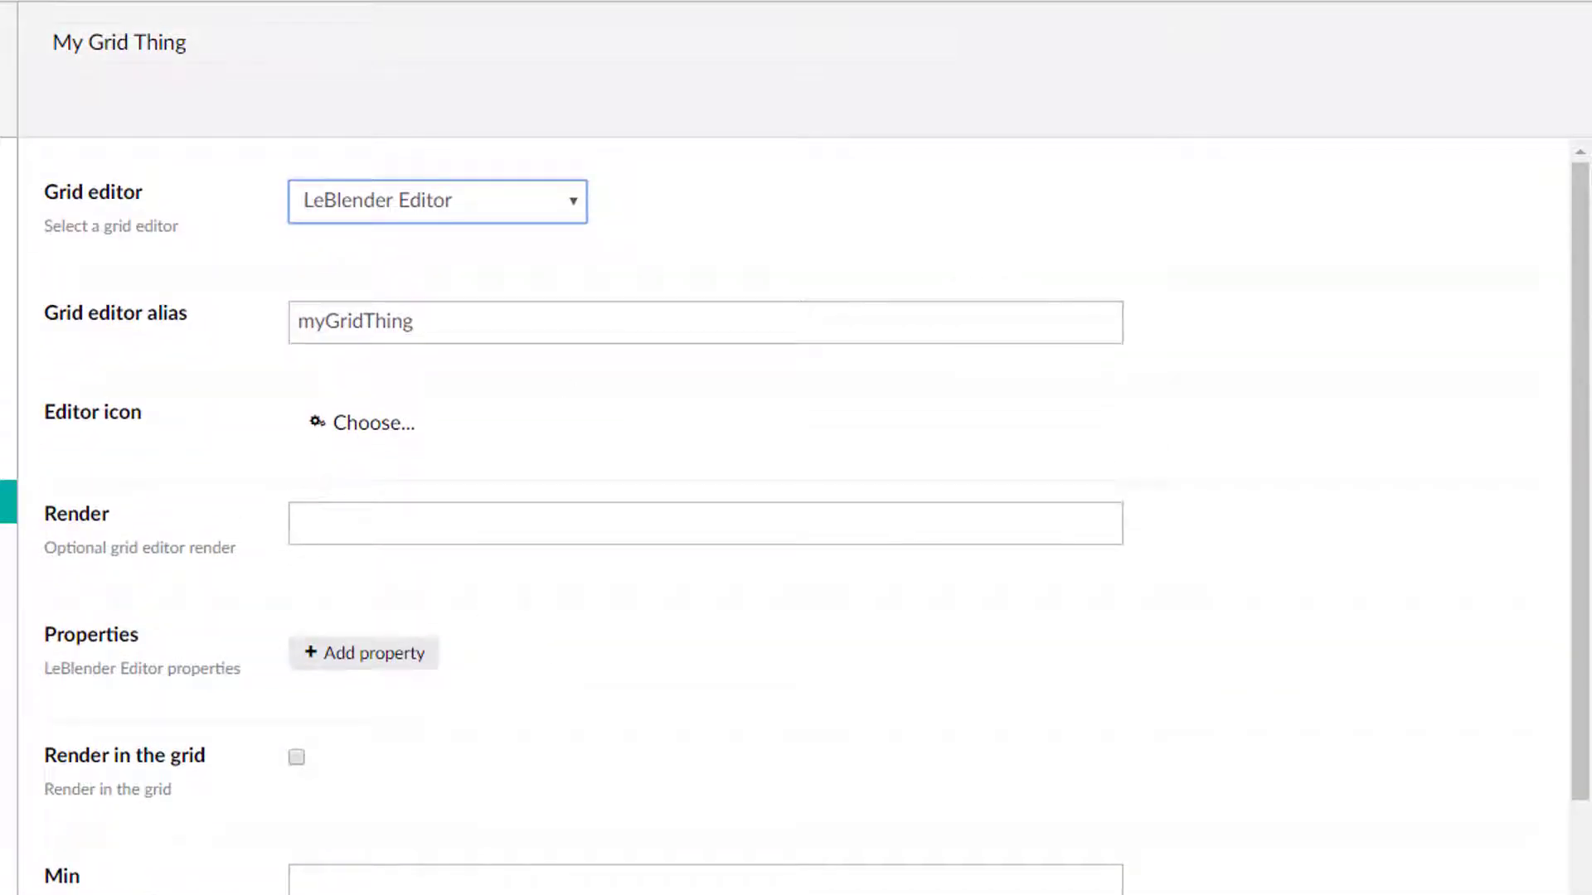
scroll(796, 514, down, 5)
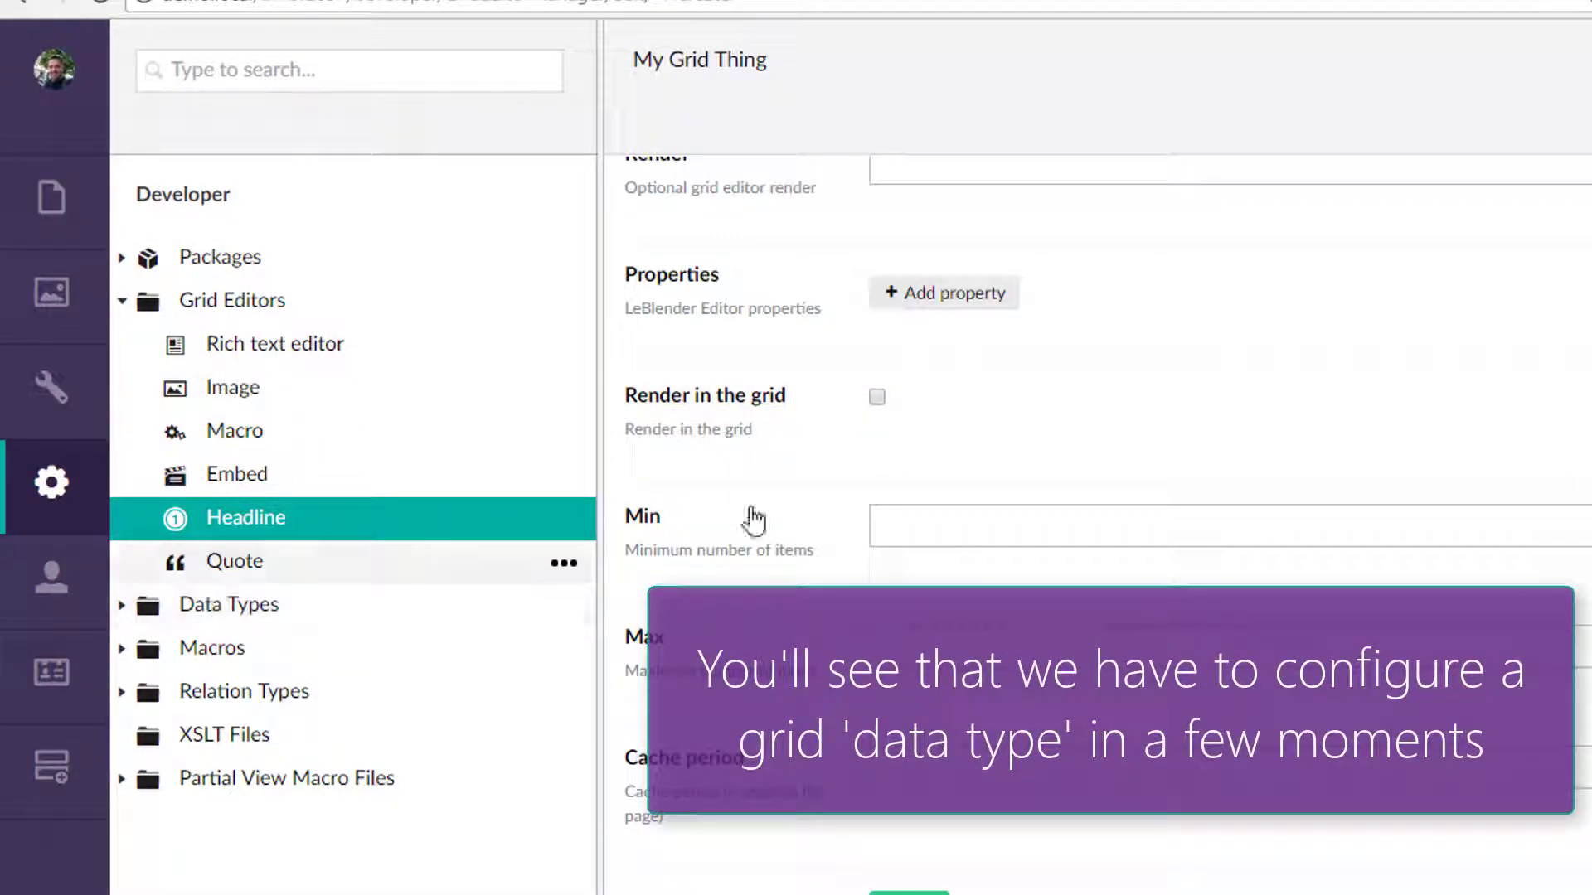
scroll(966, 537, up, 5)
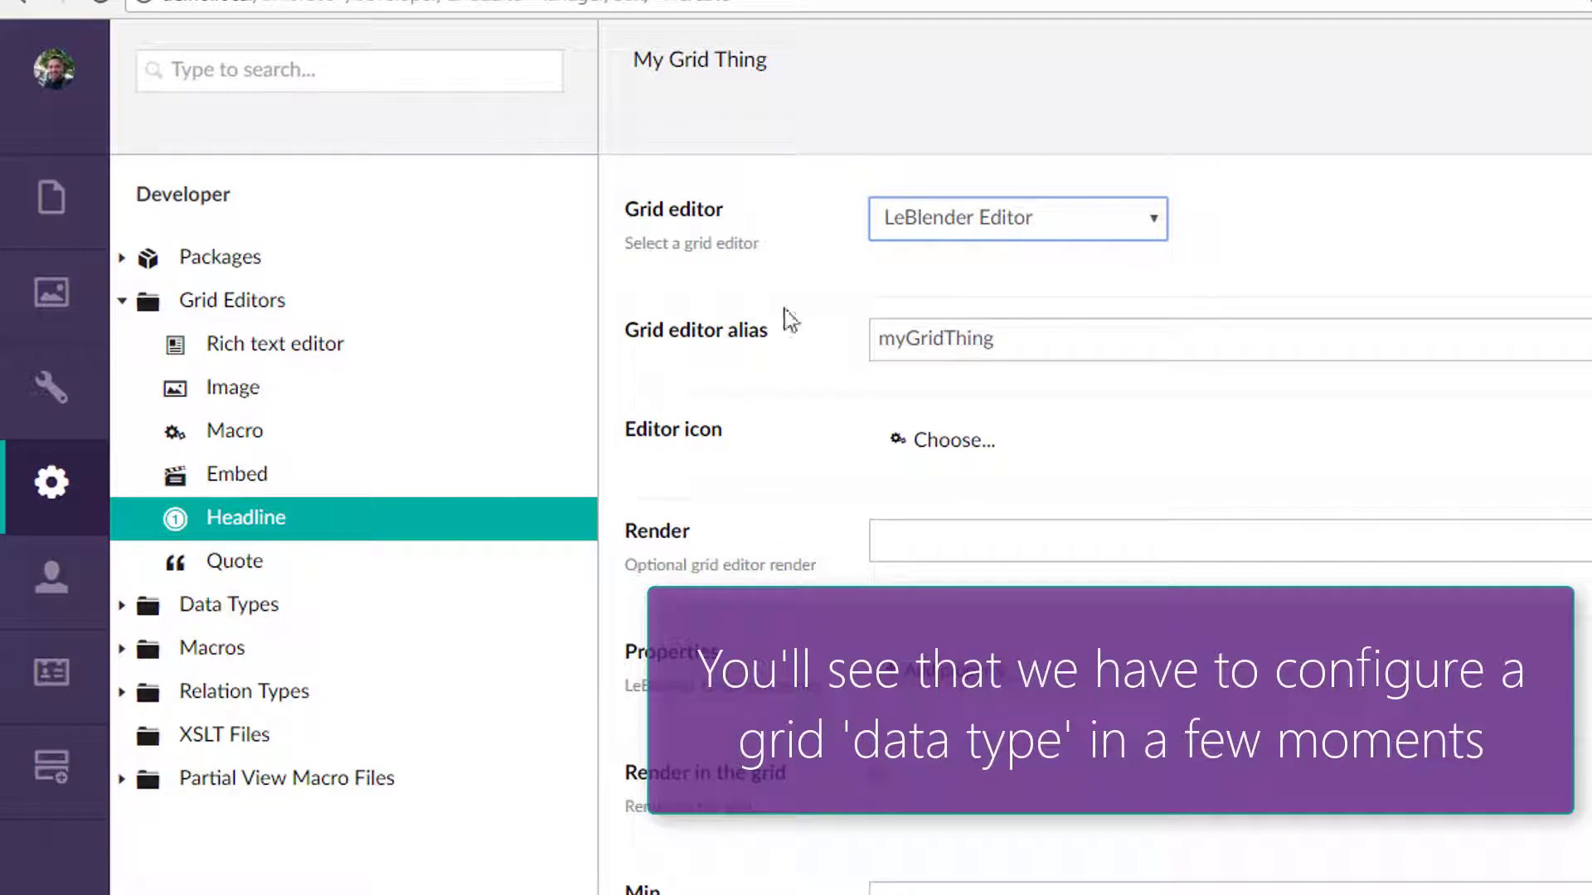
Open the Approved Color, Archetype and Checkbox list data types in turn to compare their settings.
click(126, 303)
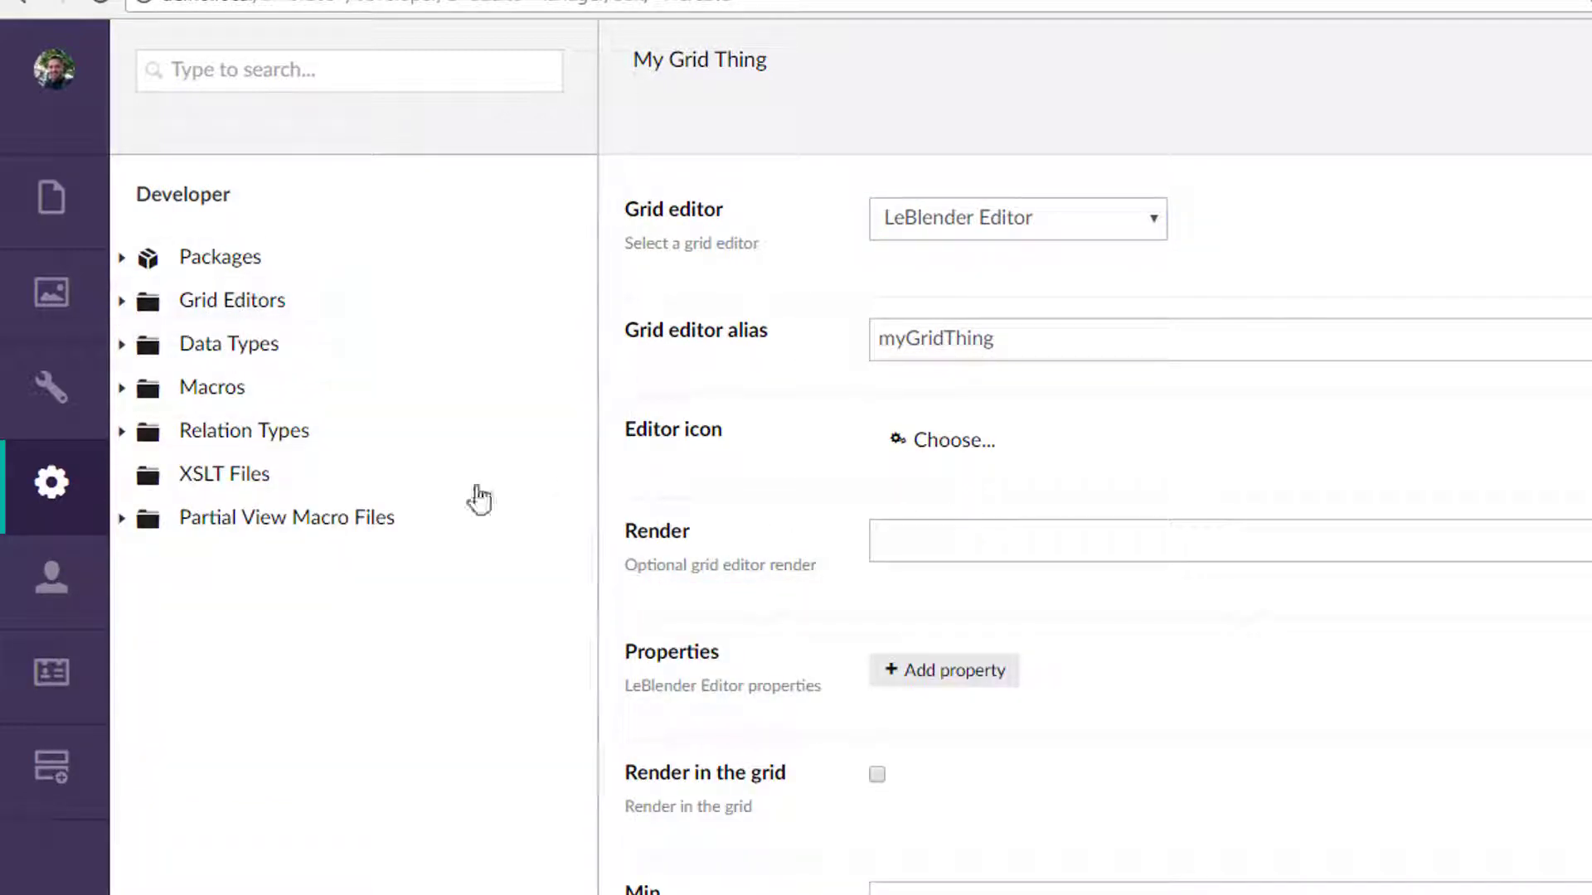
click(124, 346)
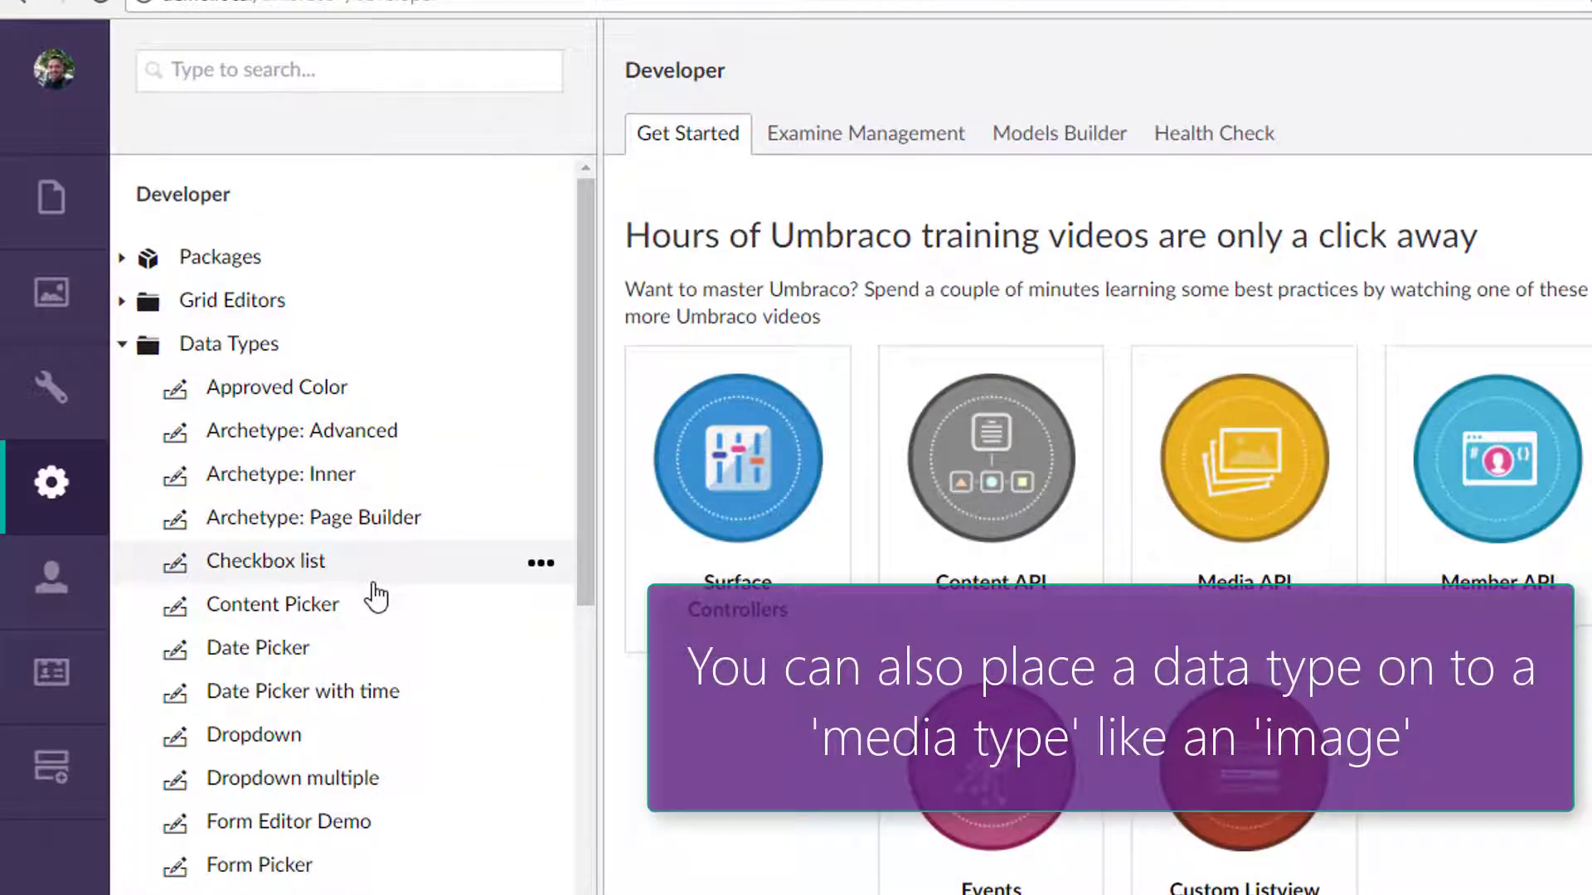
click(322, 403)
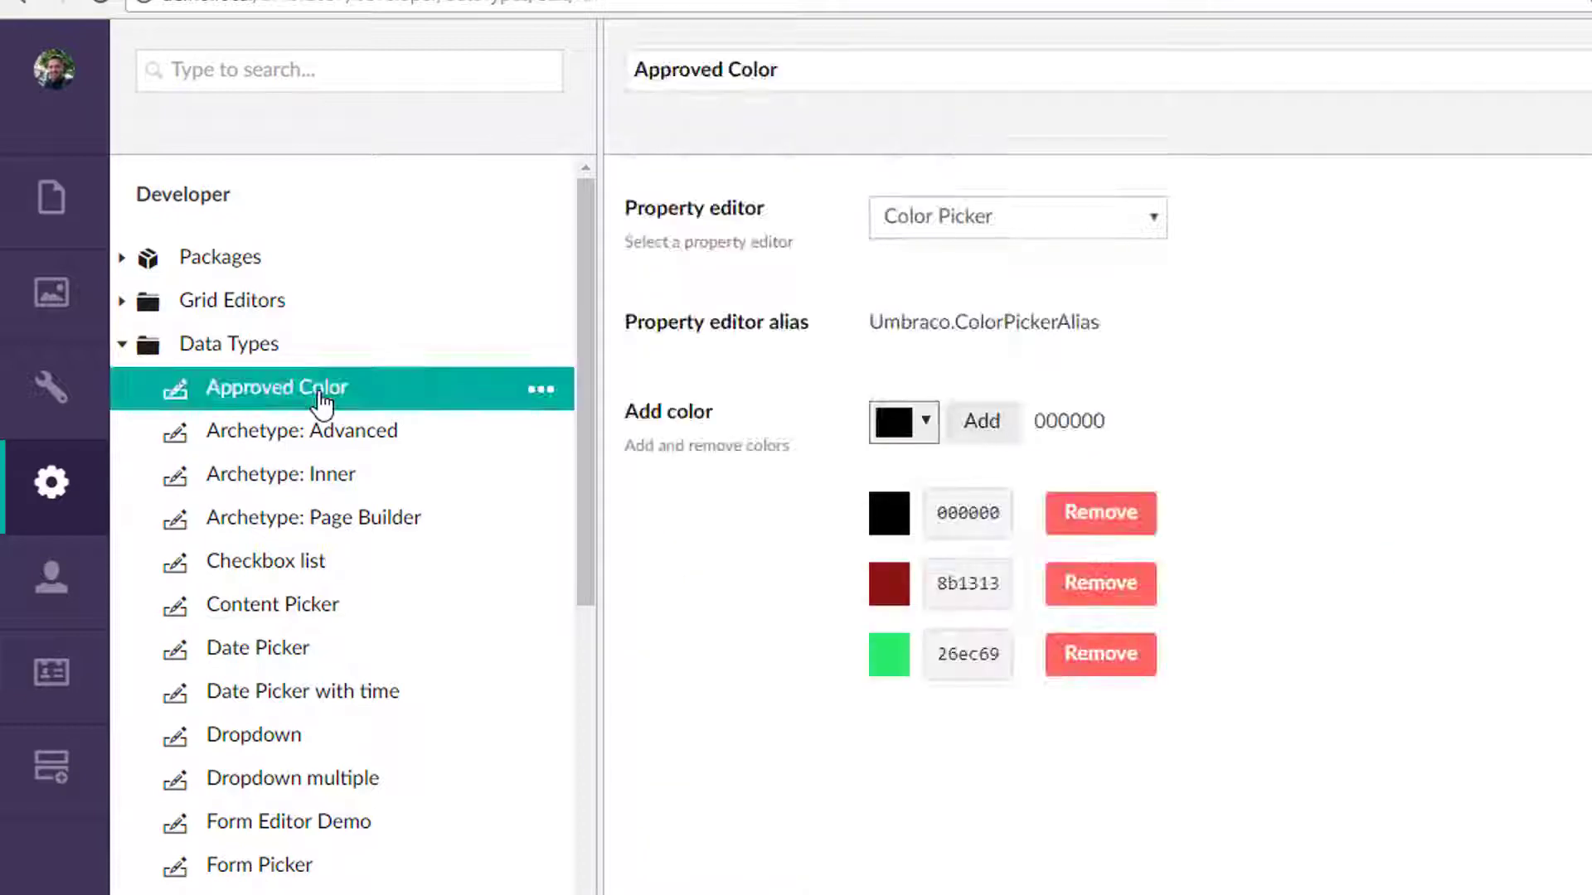
click(255, 440)
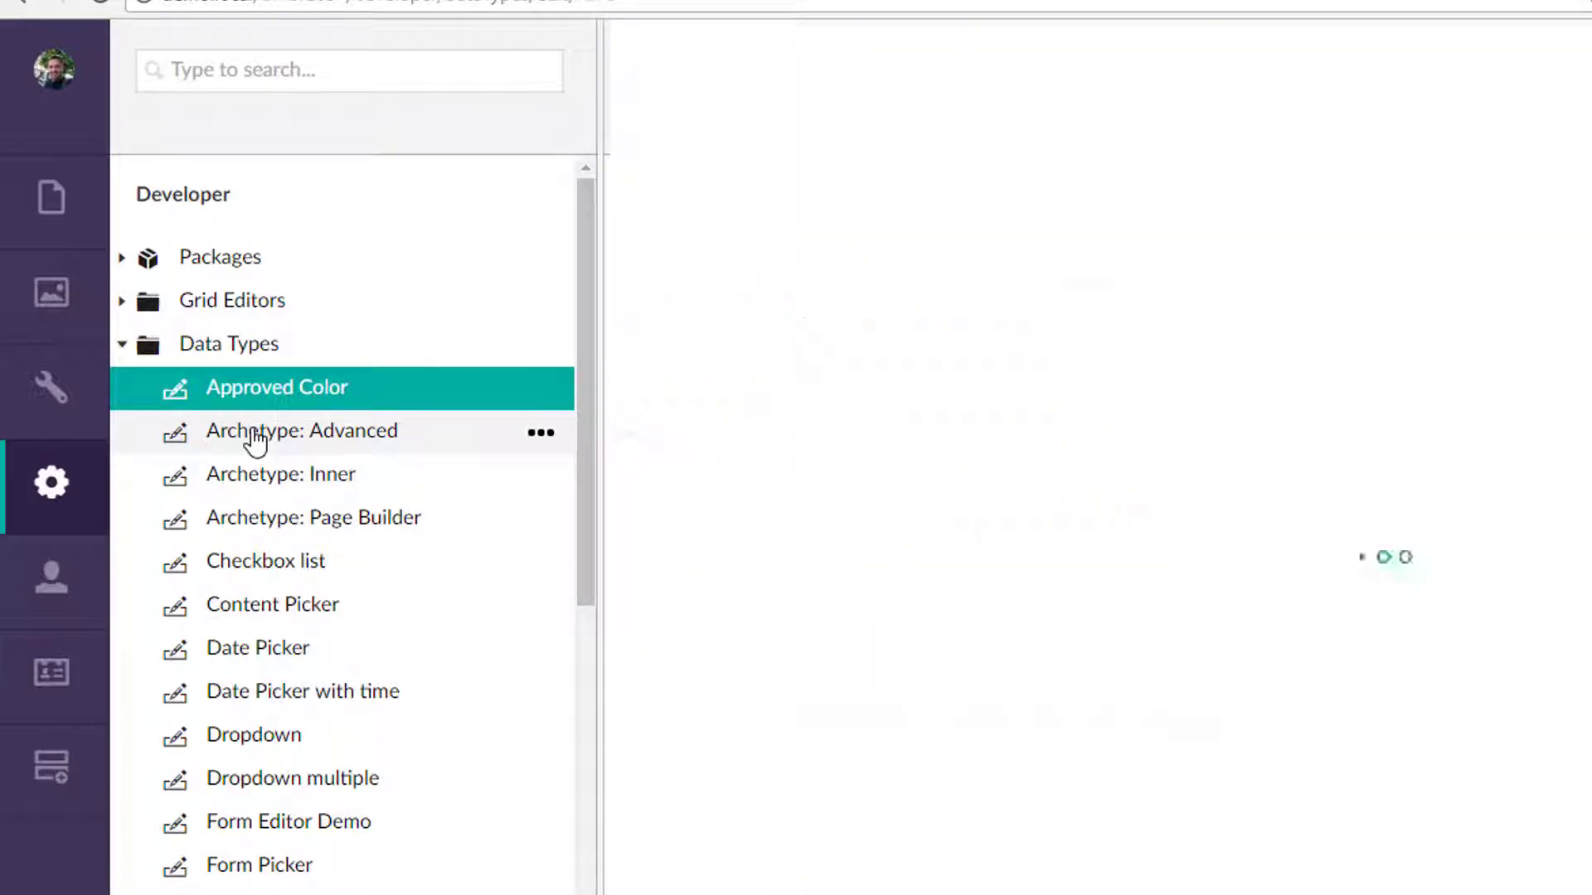
click(331, 487)
click(308, 572)
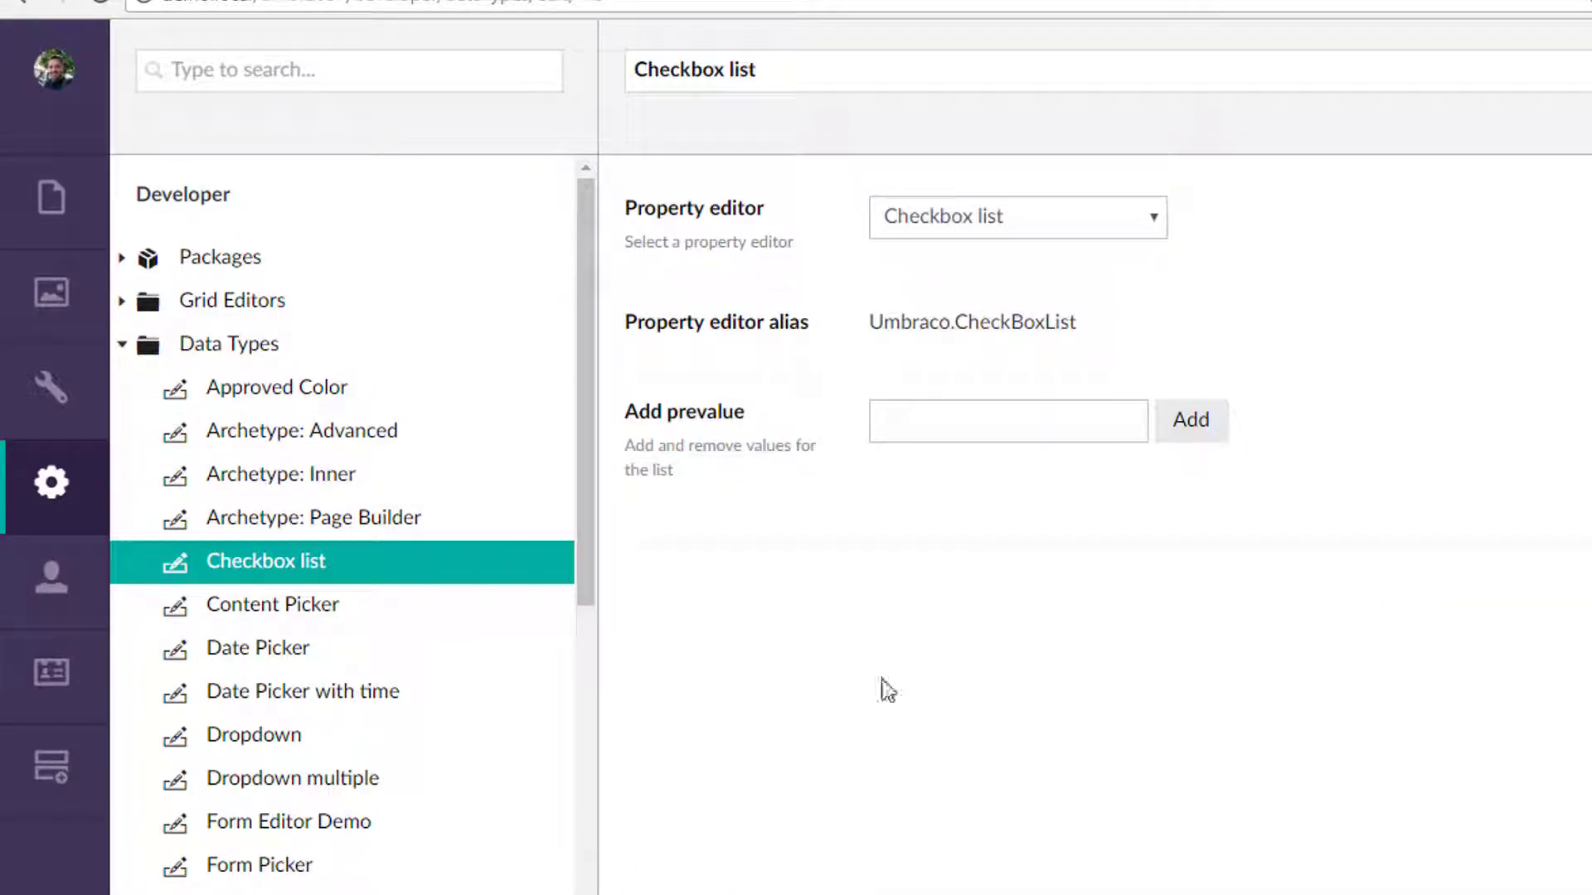
Add Option 1 and Option 2 as prevalues to the Checkbox list data type.
click(1019, 419)
click(1185, 433)
click(1055, 430)
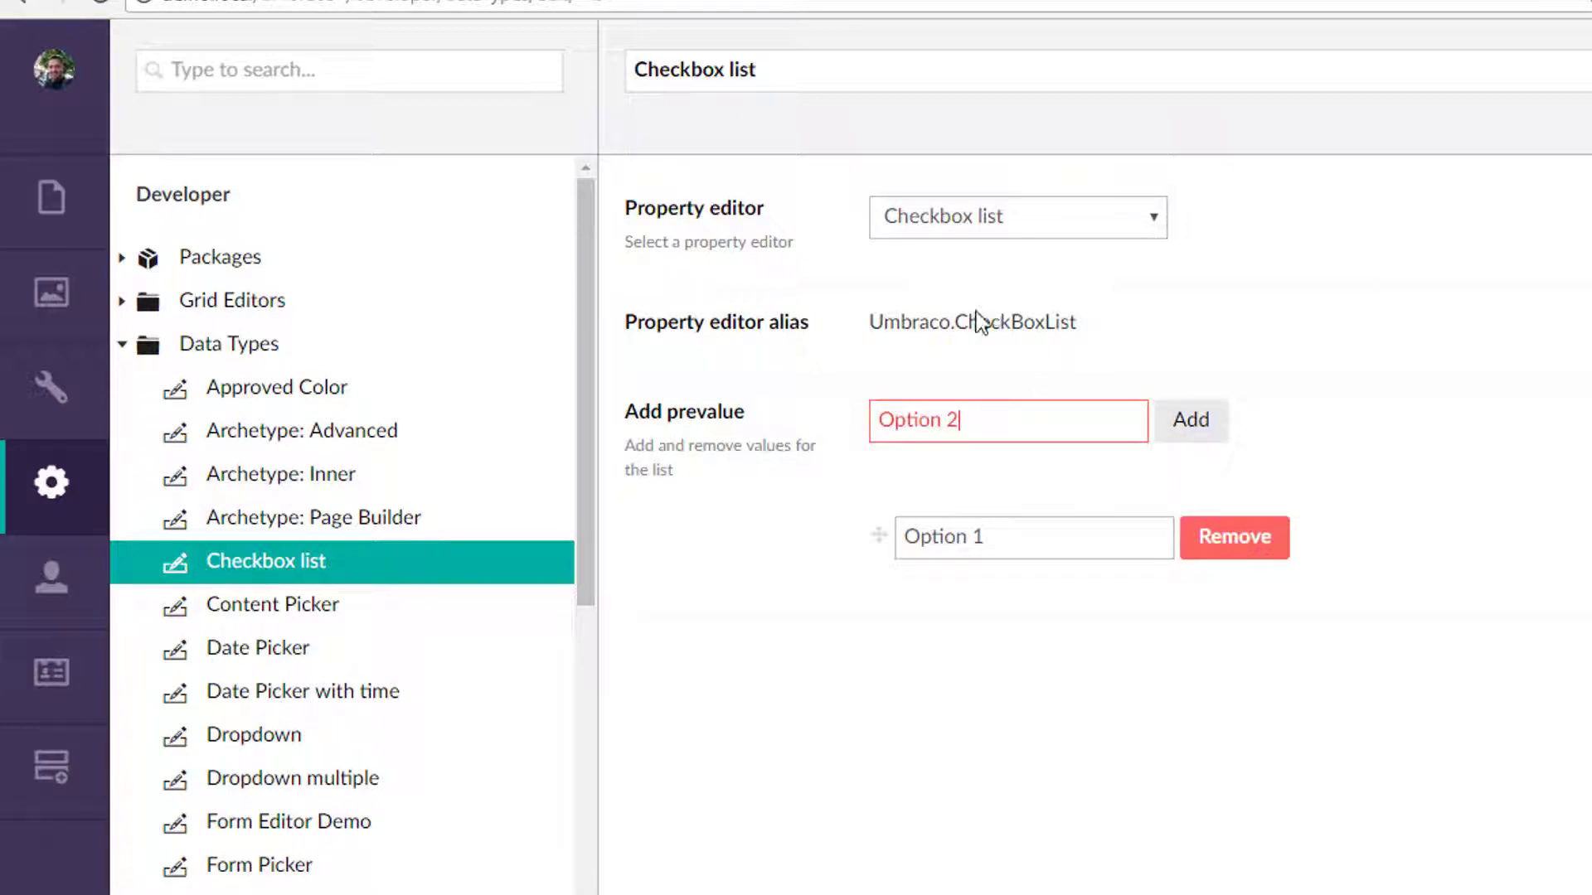
click(1224, 417)
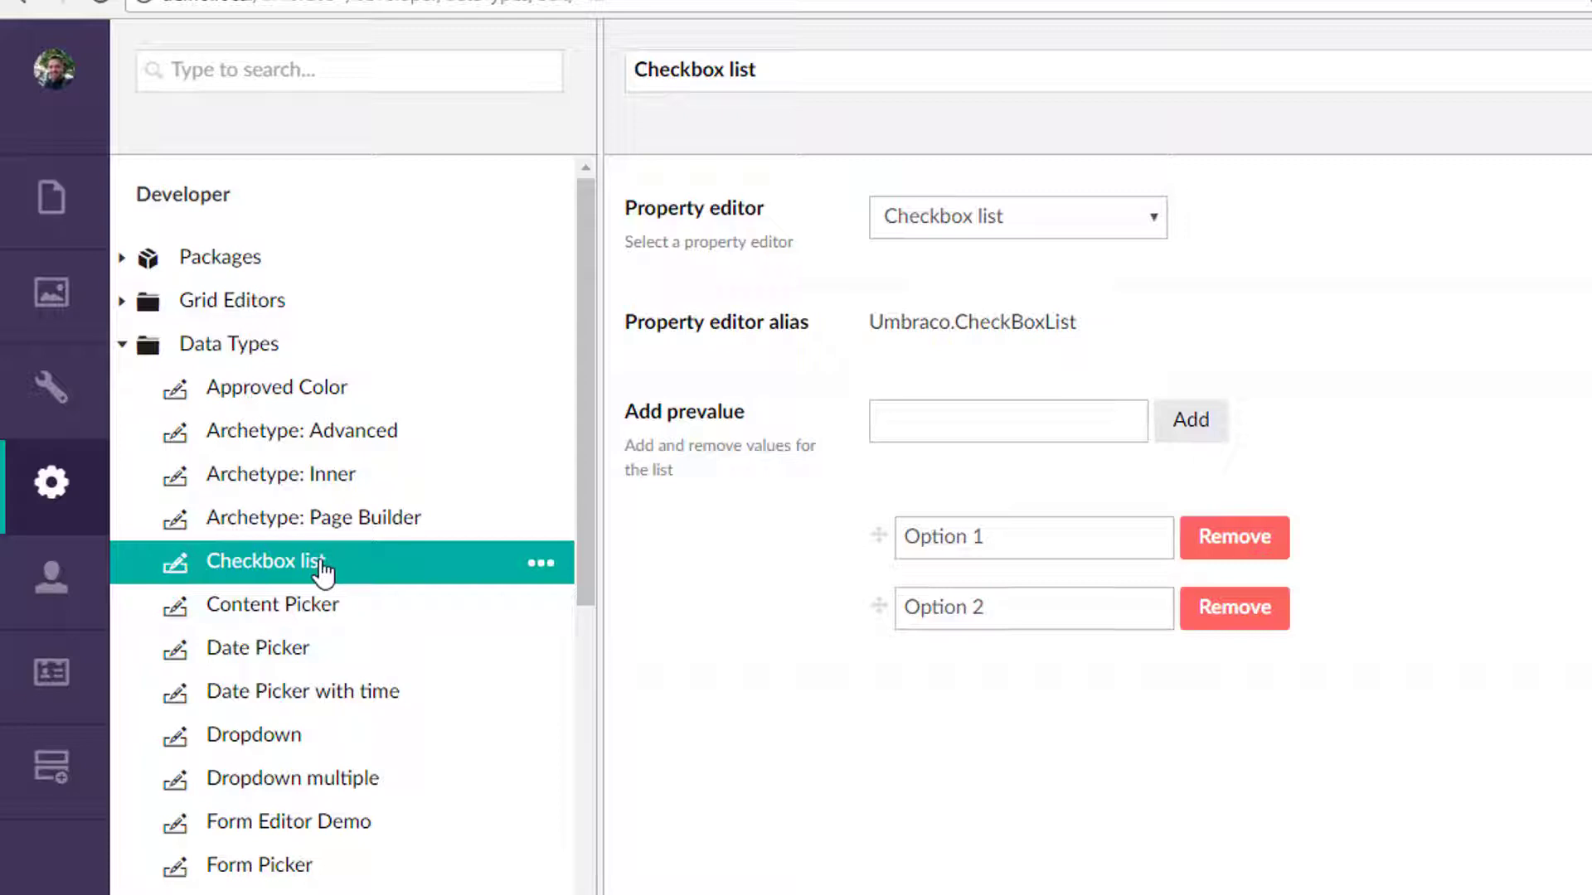
Create a new data type named CBL: My List using the Checkbox list property editor.
right_click(230, 358)
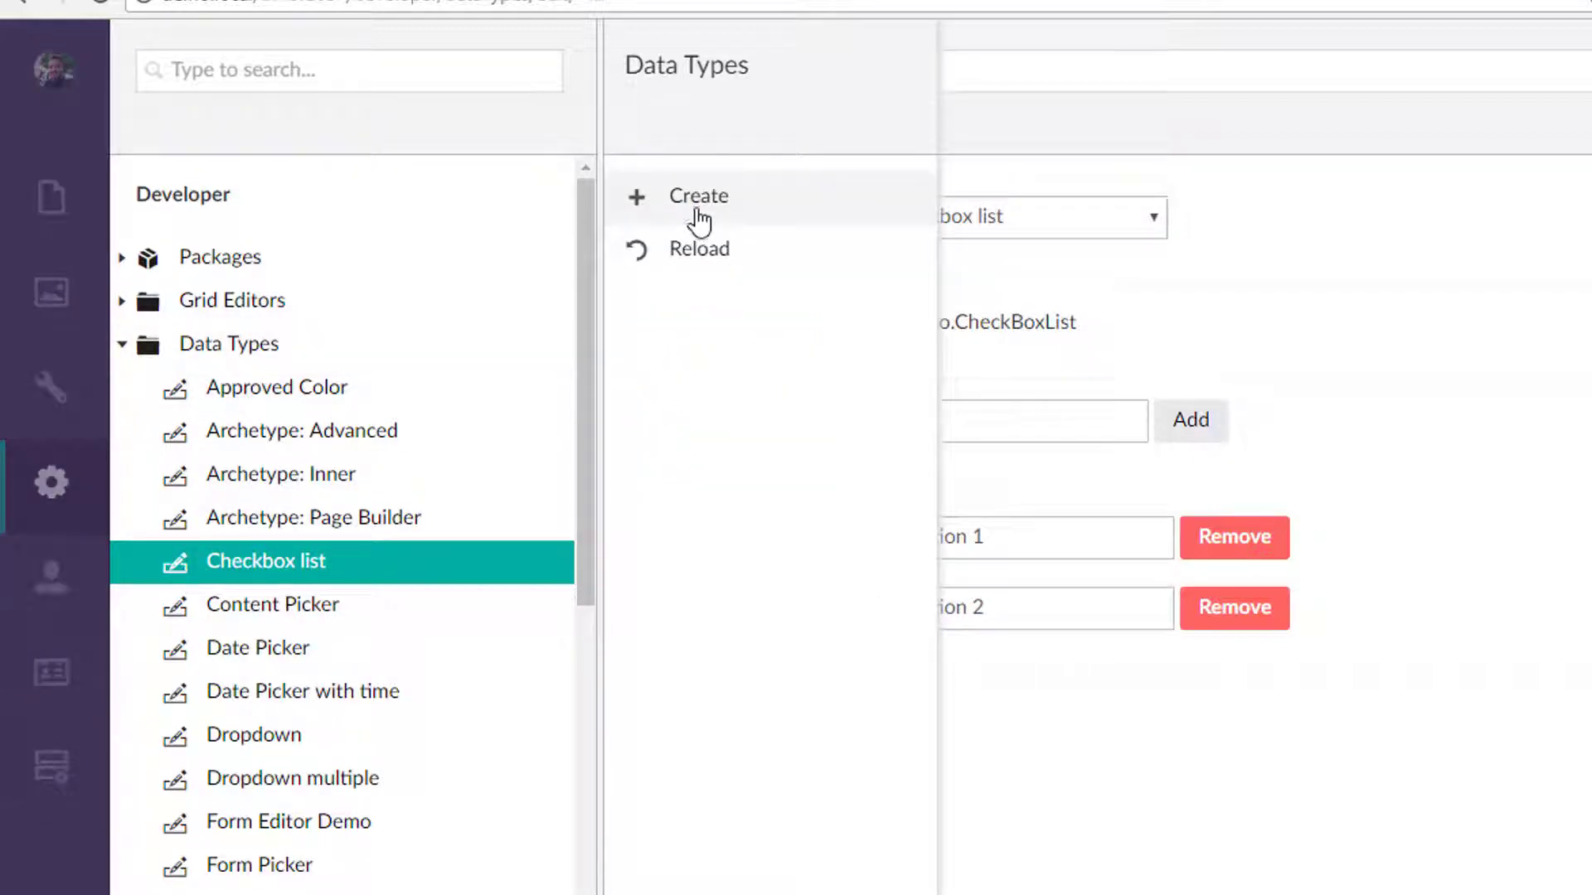
click(700, 221)
click(797, 286)
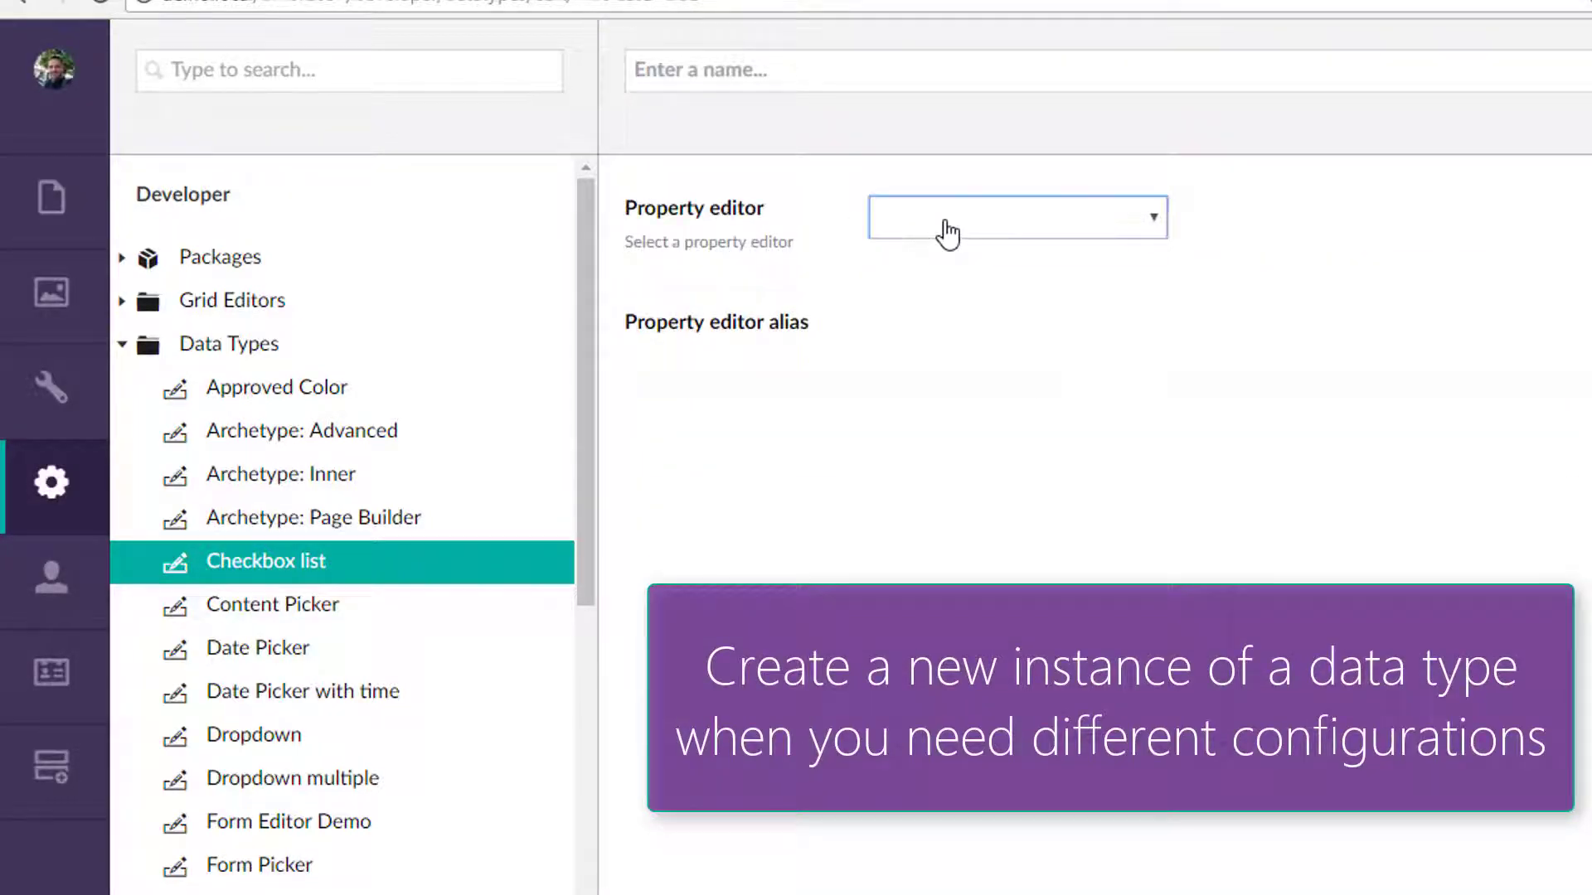
click(954, 237)
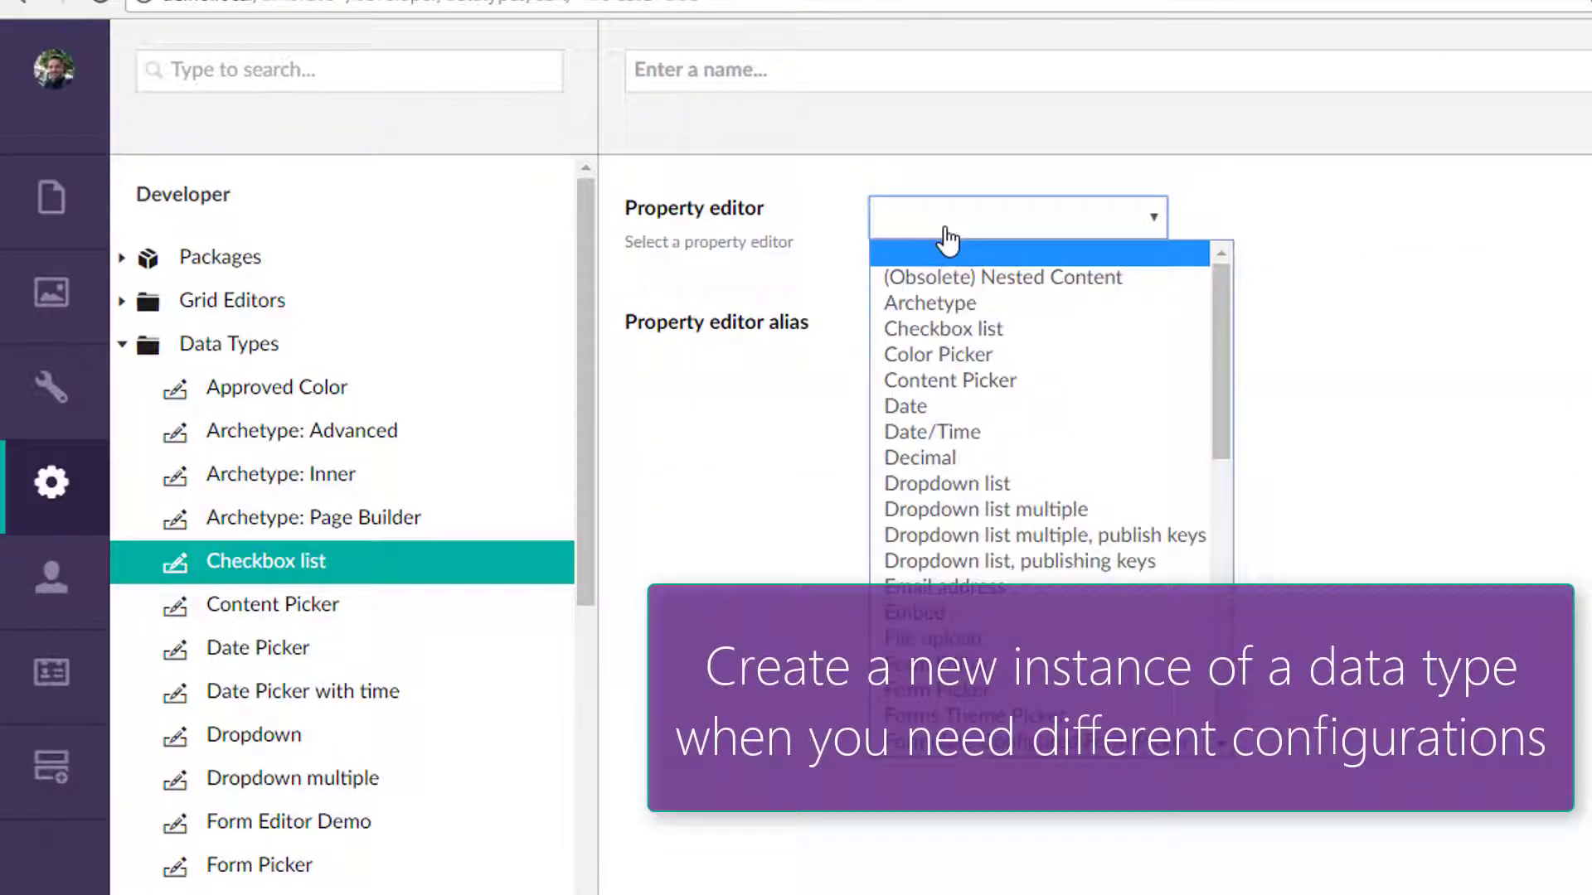
click(949, 328)
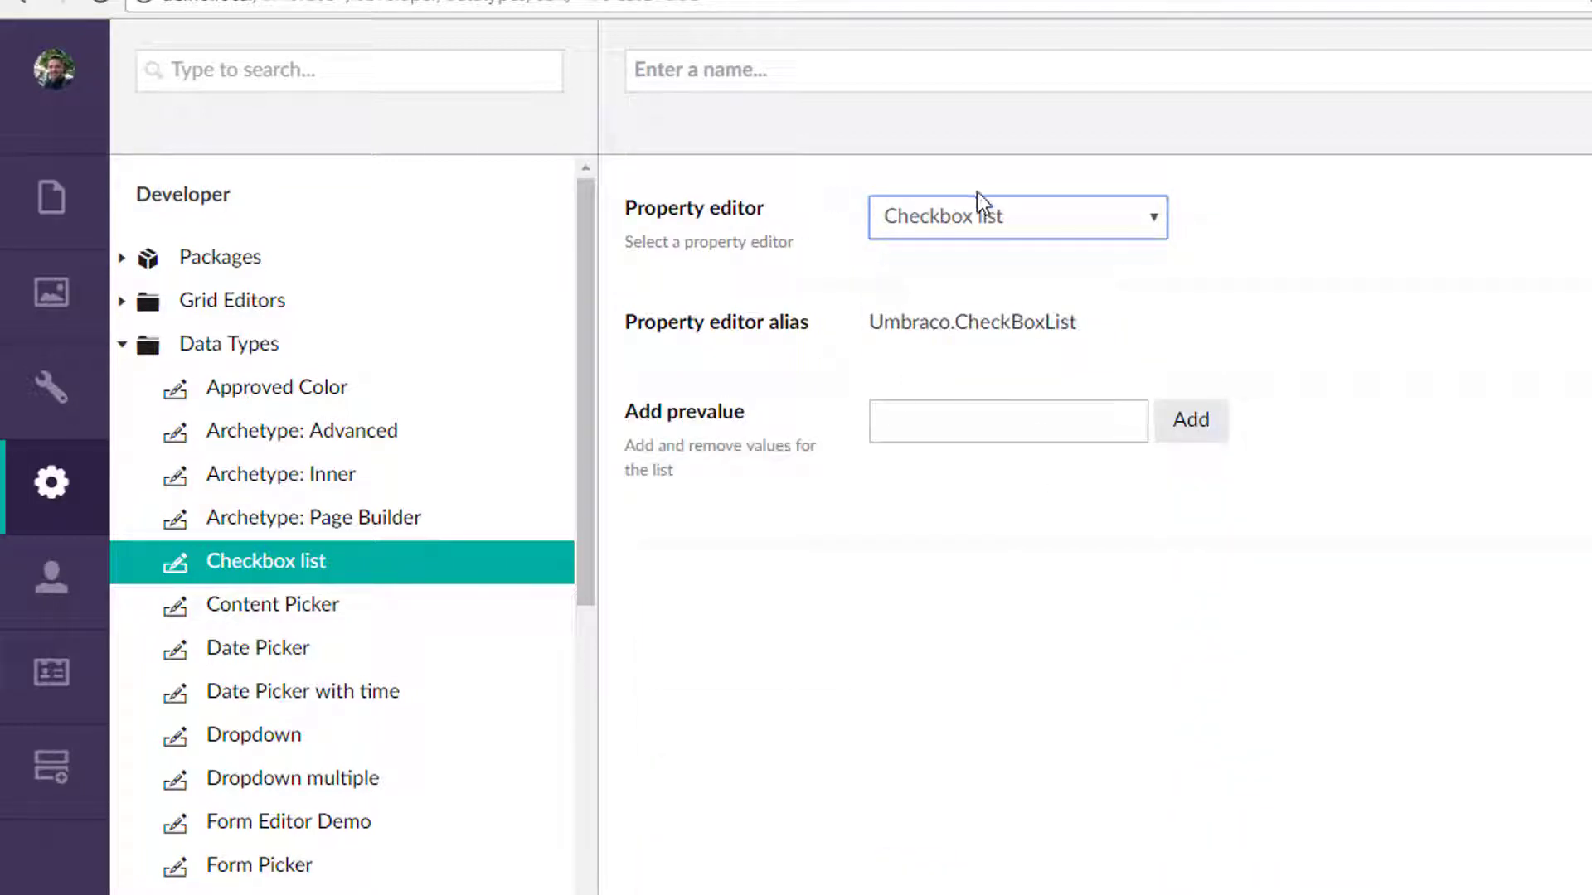
click(836, 84)
text(CBL: My)
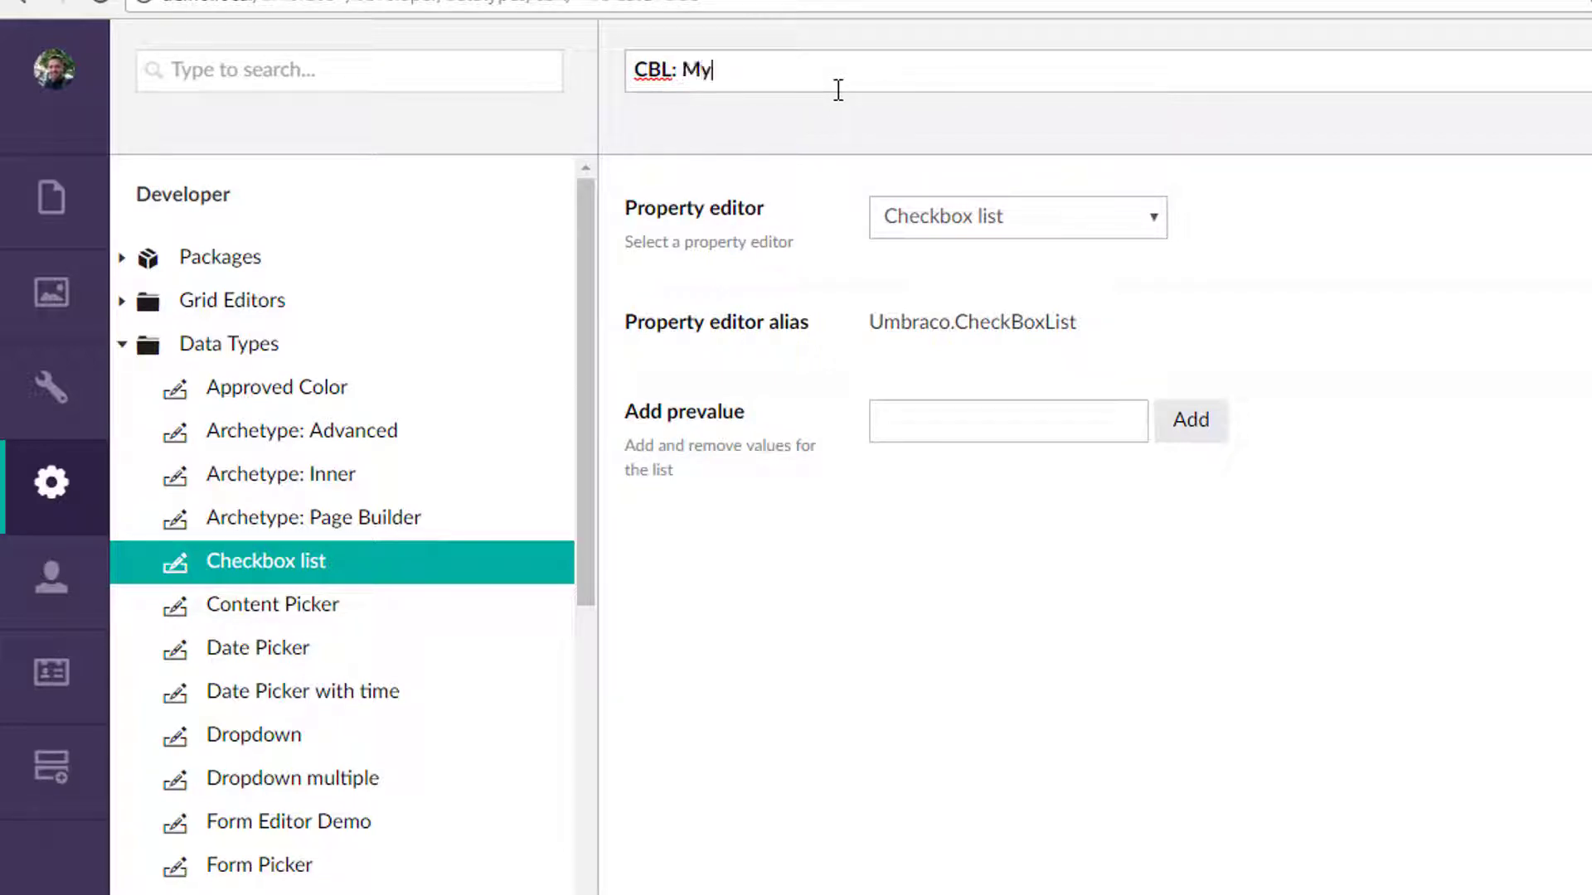
text( List)
Add Blue and Red as prevalues to the CBL: My List data type and save it.
click(1031, 427)
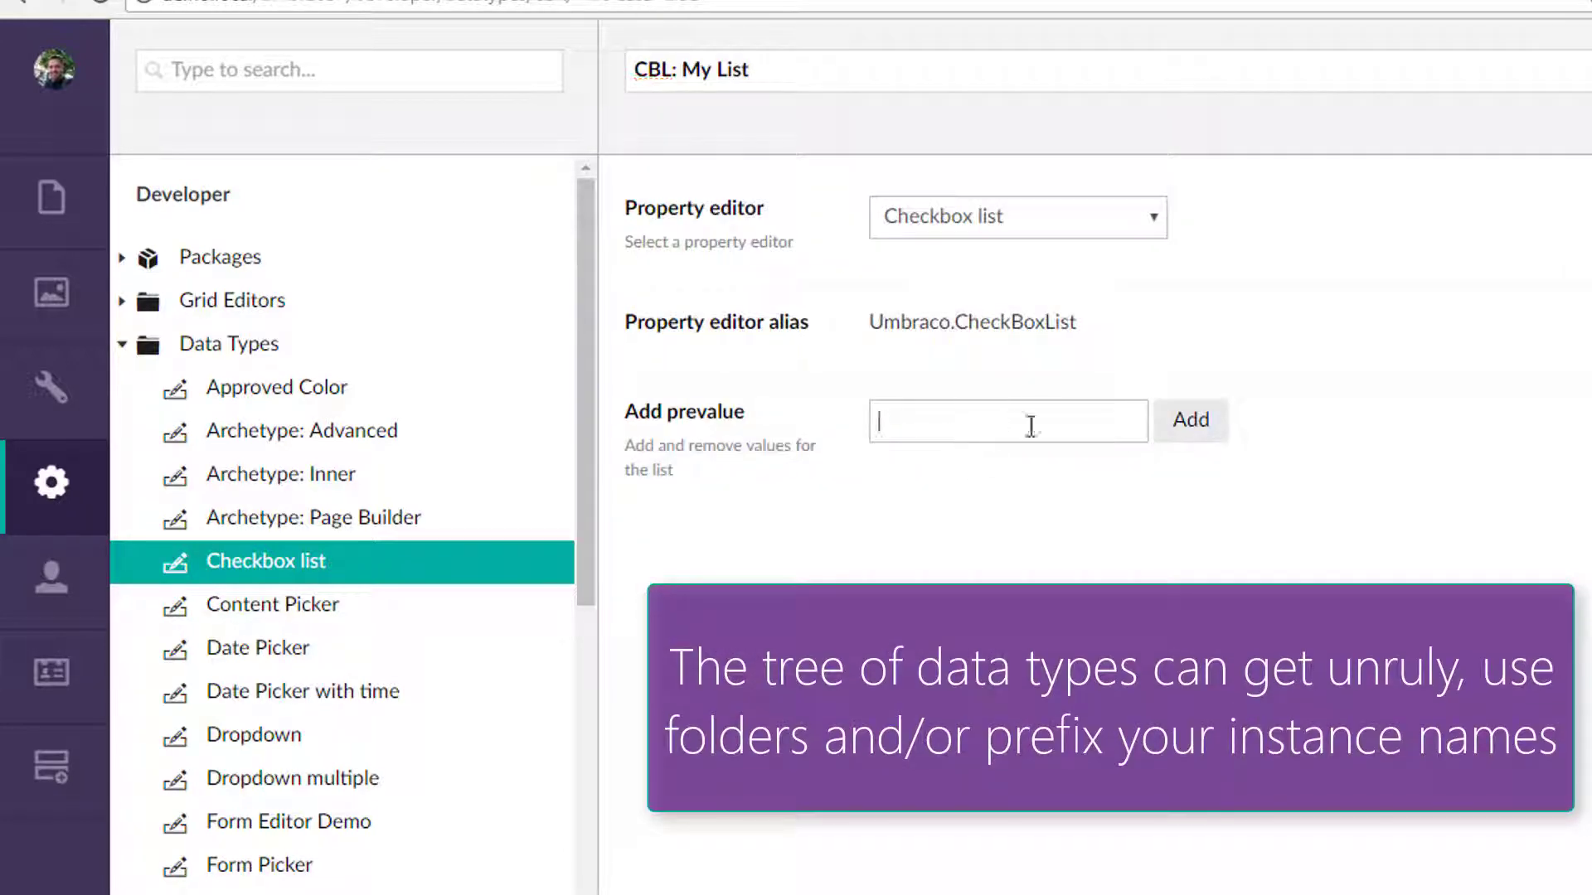
click(1191, 425)
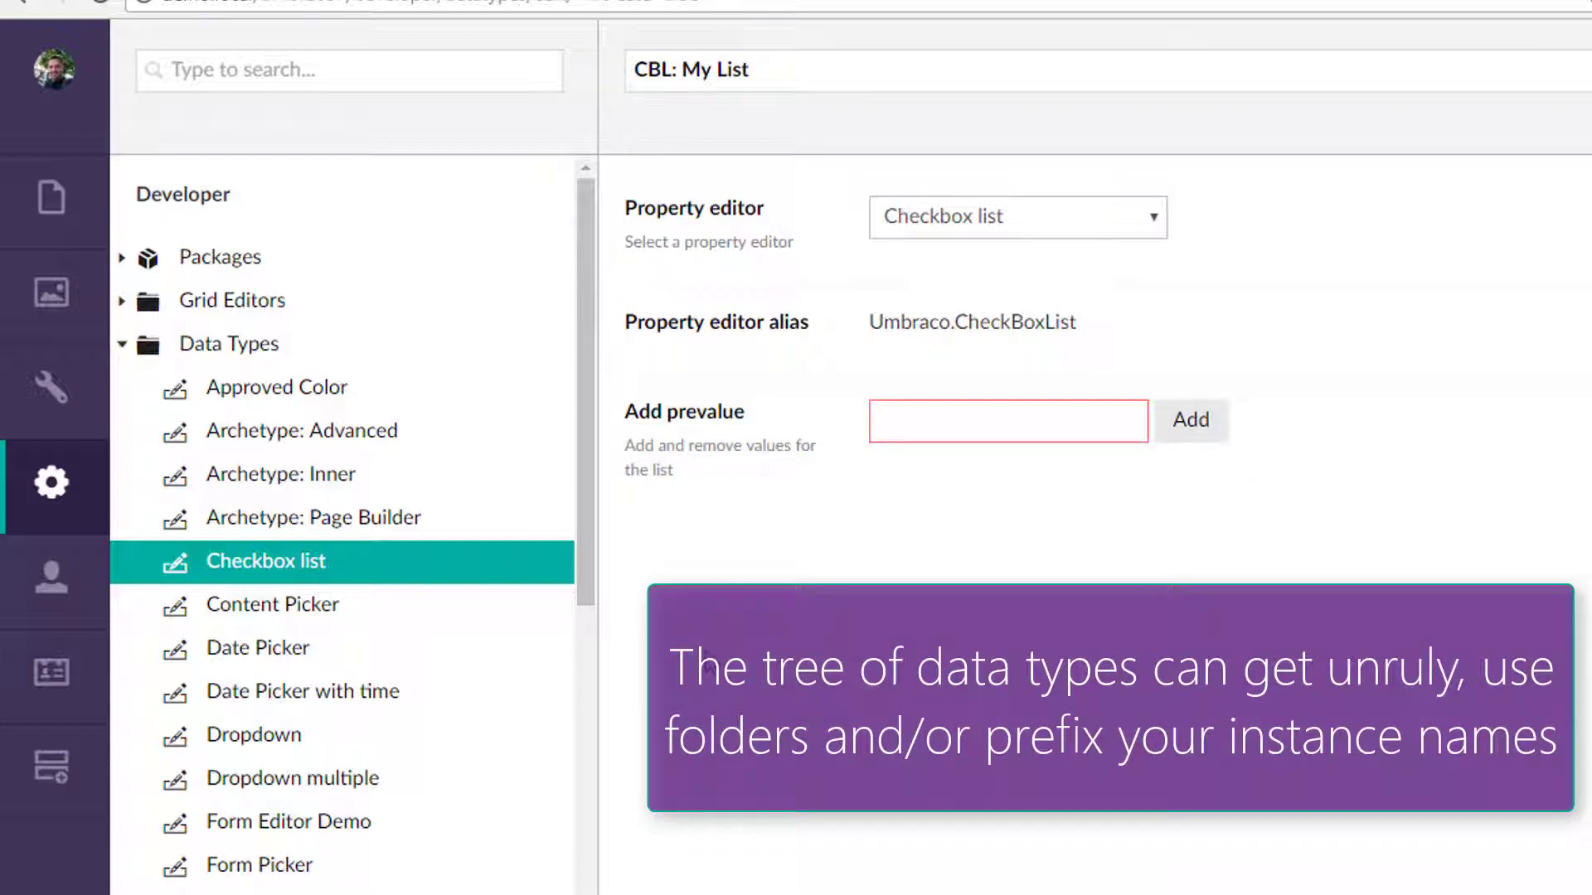
text(Blu)
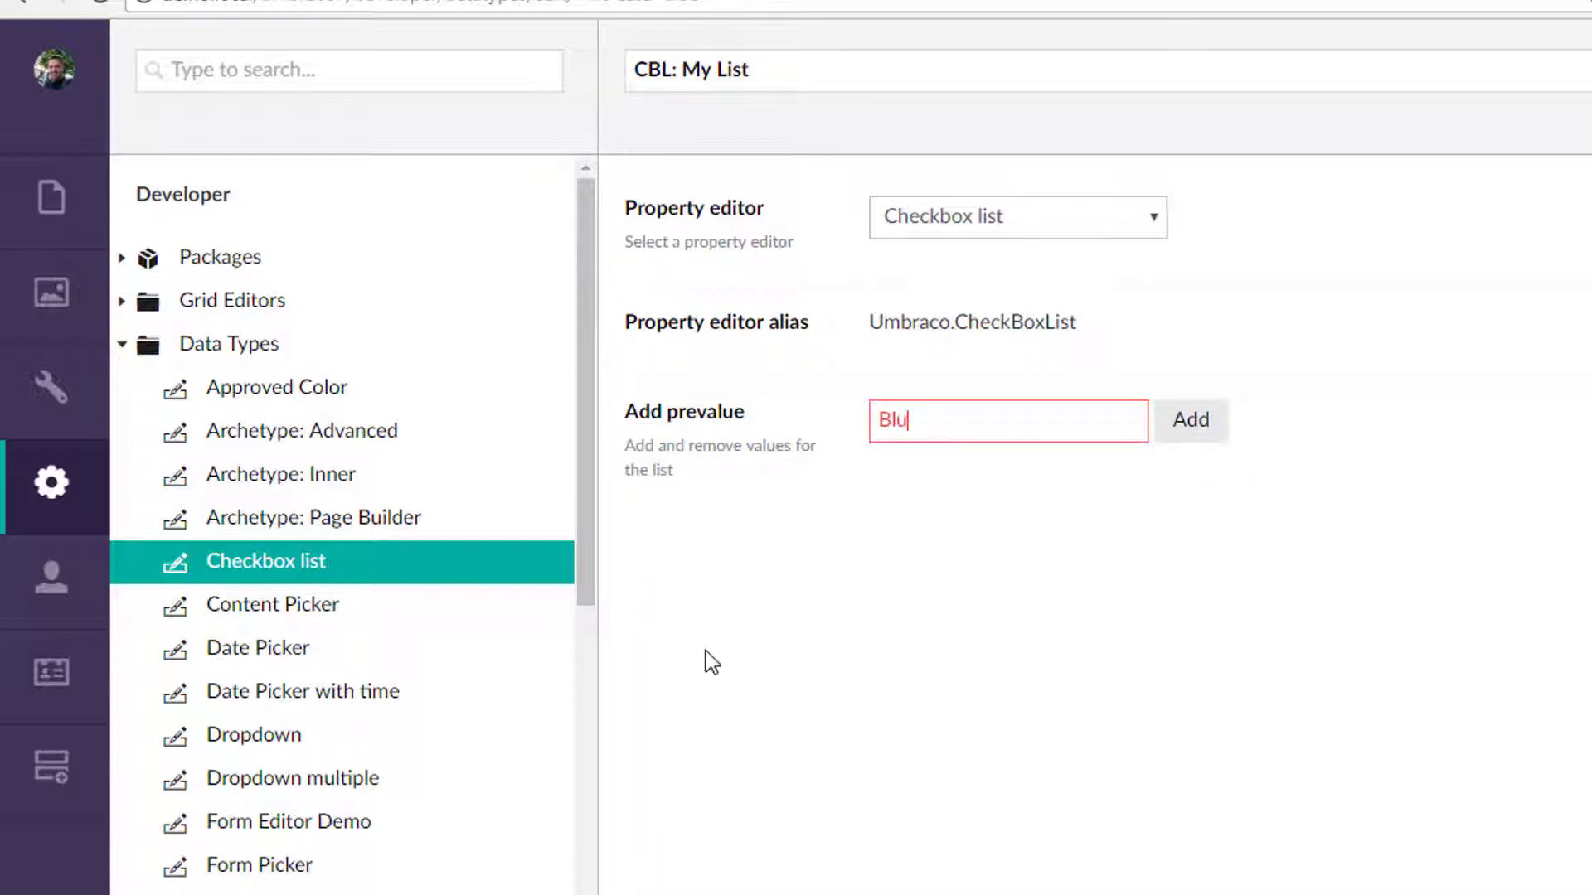
text(e)
click(1191, 424)
click(987, 423)
text(Red)
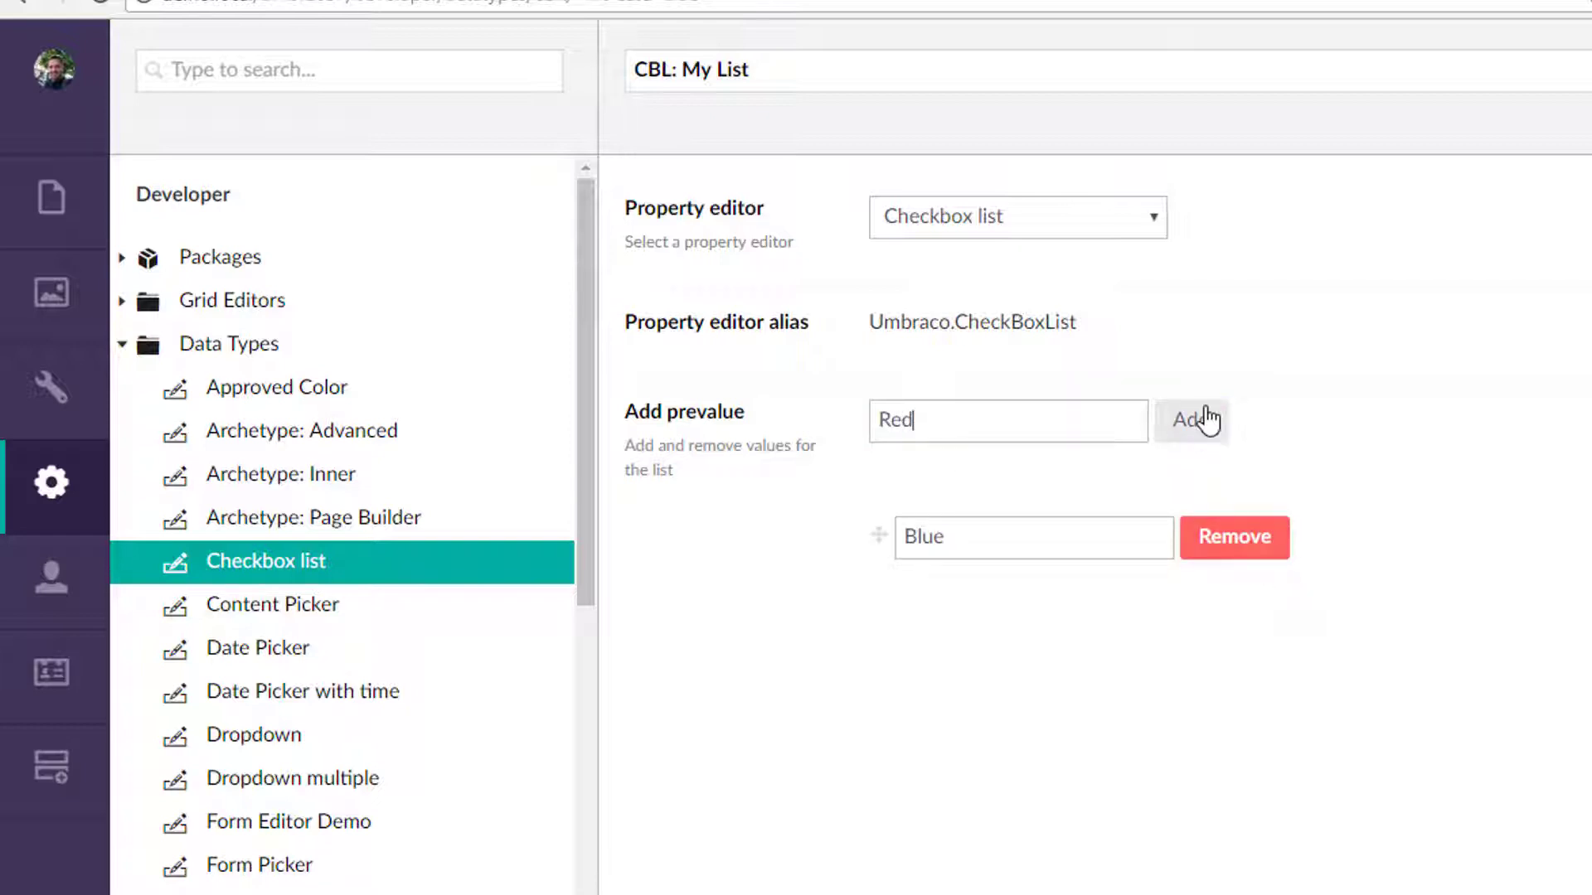
click(1206, 422)
key(ctrl+s)
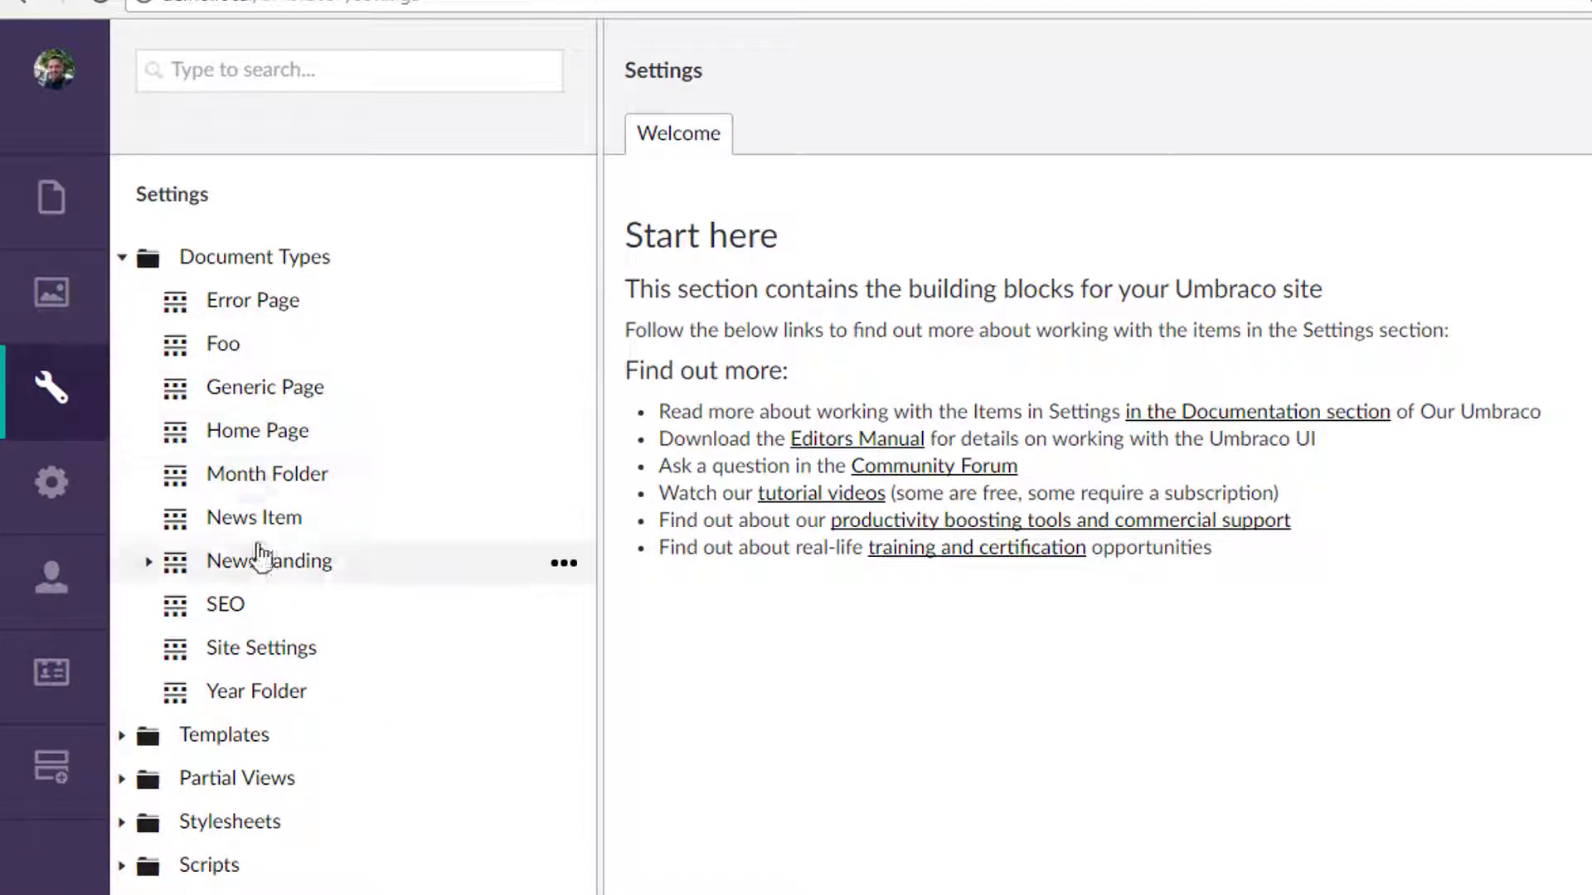
Add a Favorite Colors property using the CBL: My List data type to the Generic Page document type and save it.
click(292, 405)
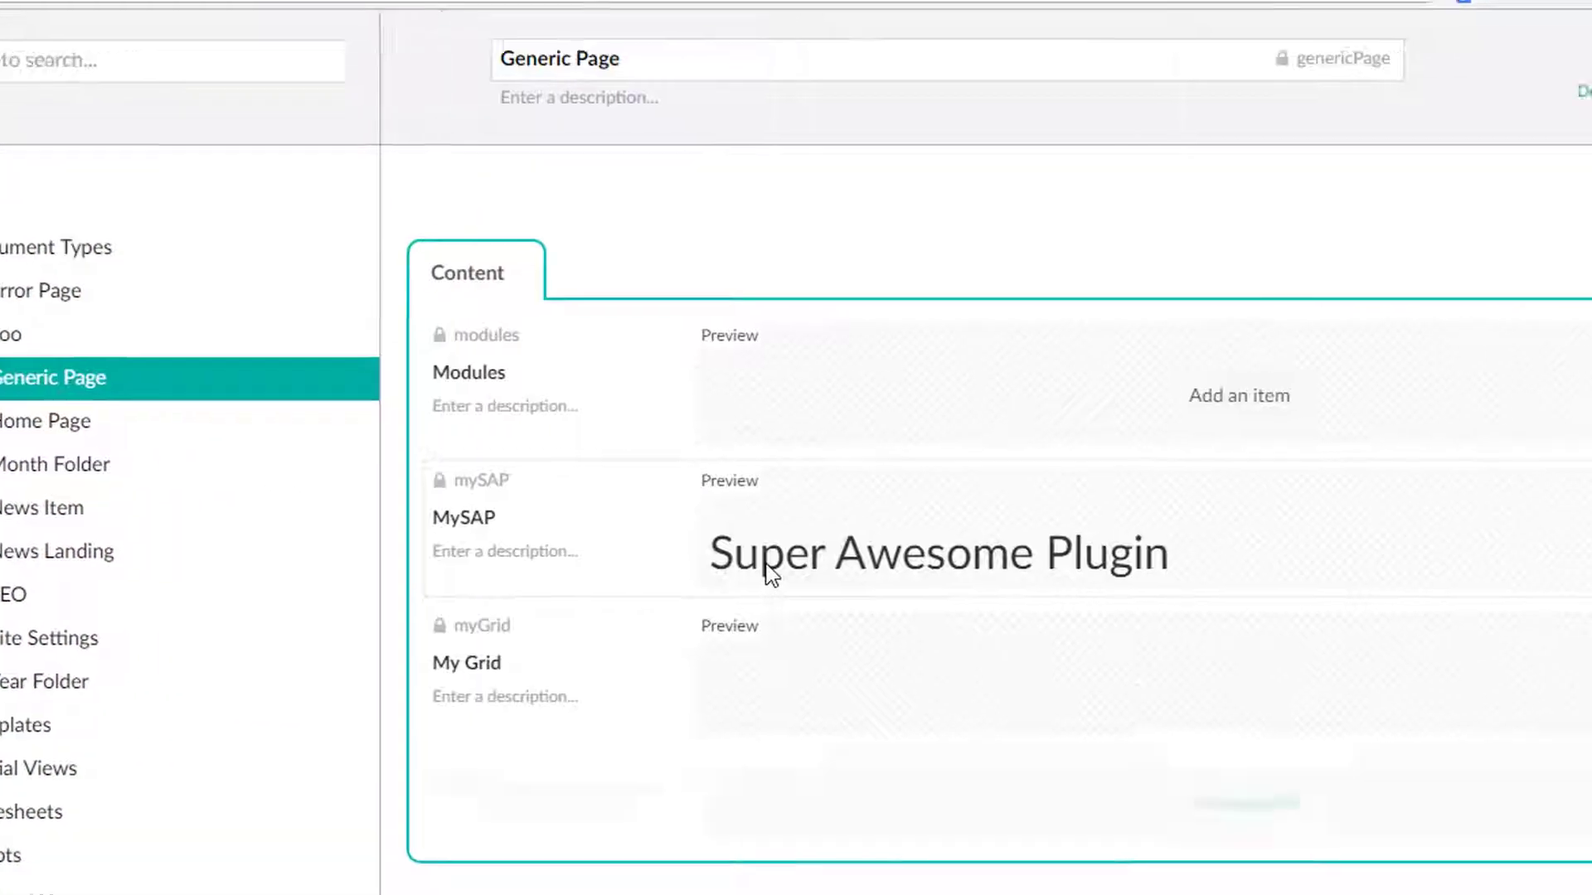
click(967, 781)
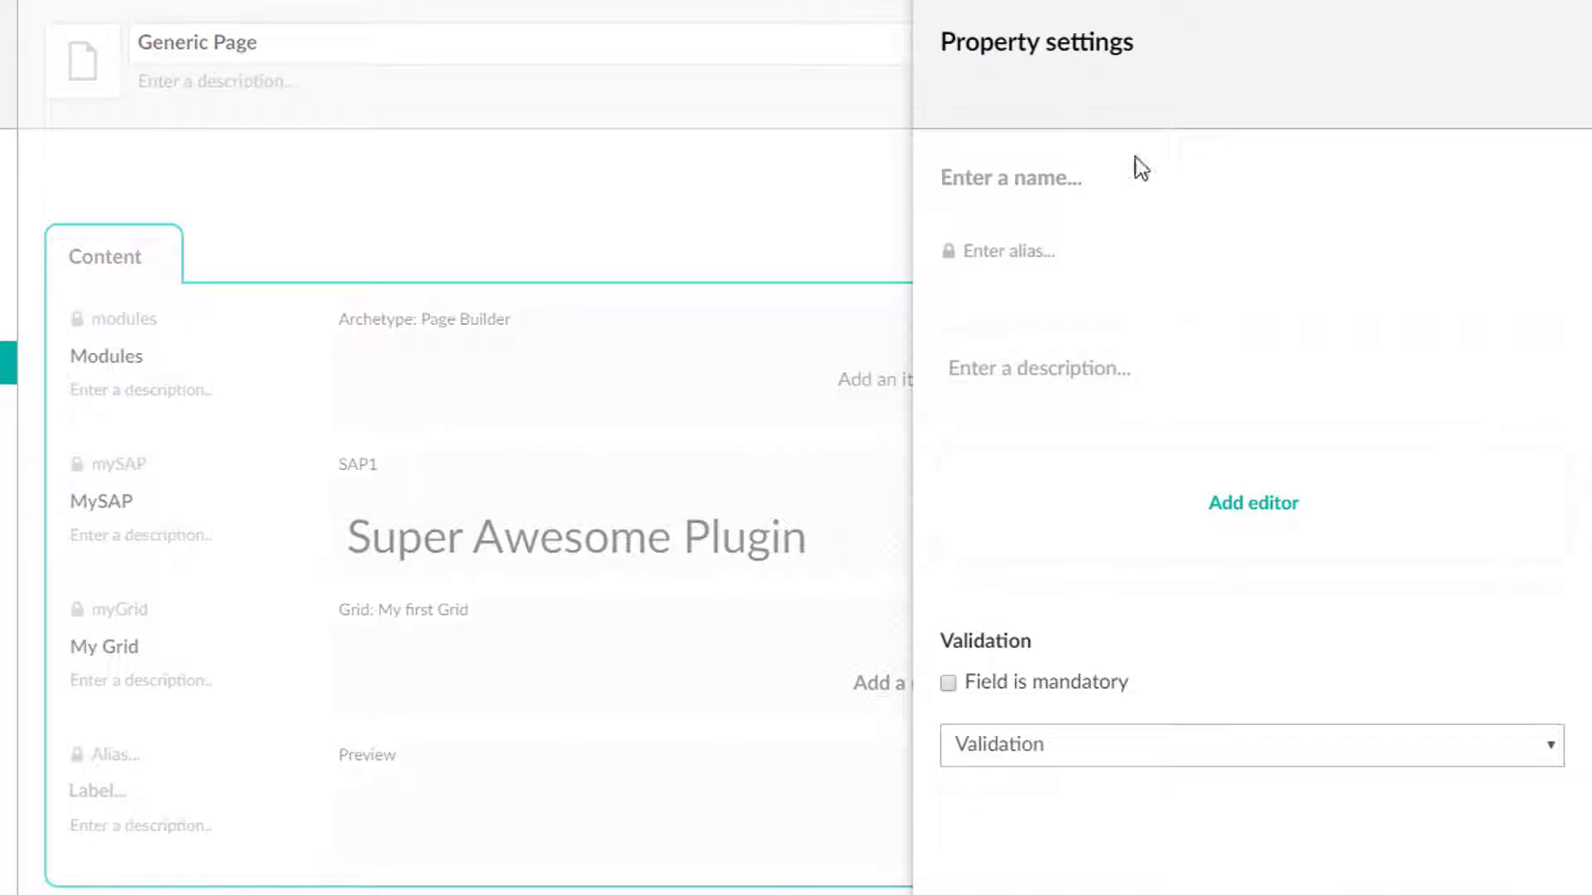
text(Favorite Colors)
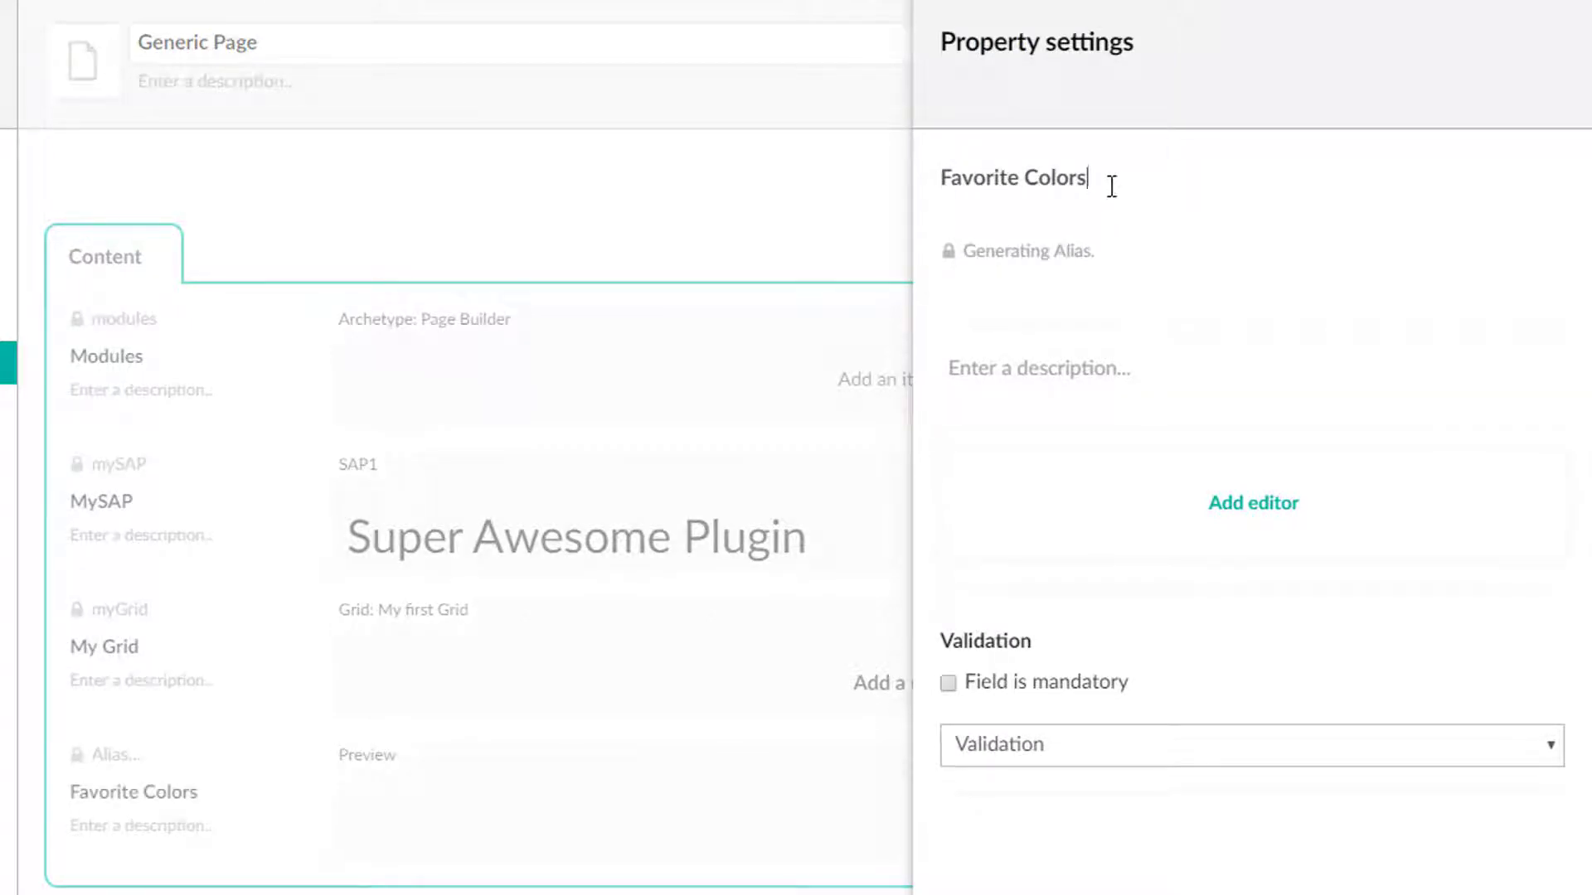
click(1247, 515)
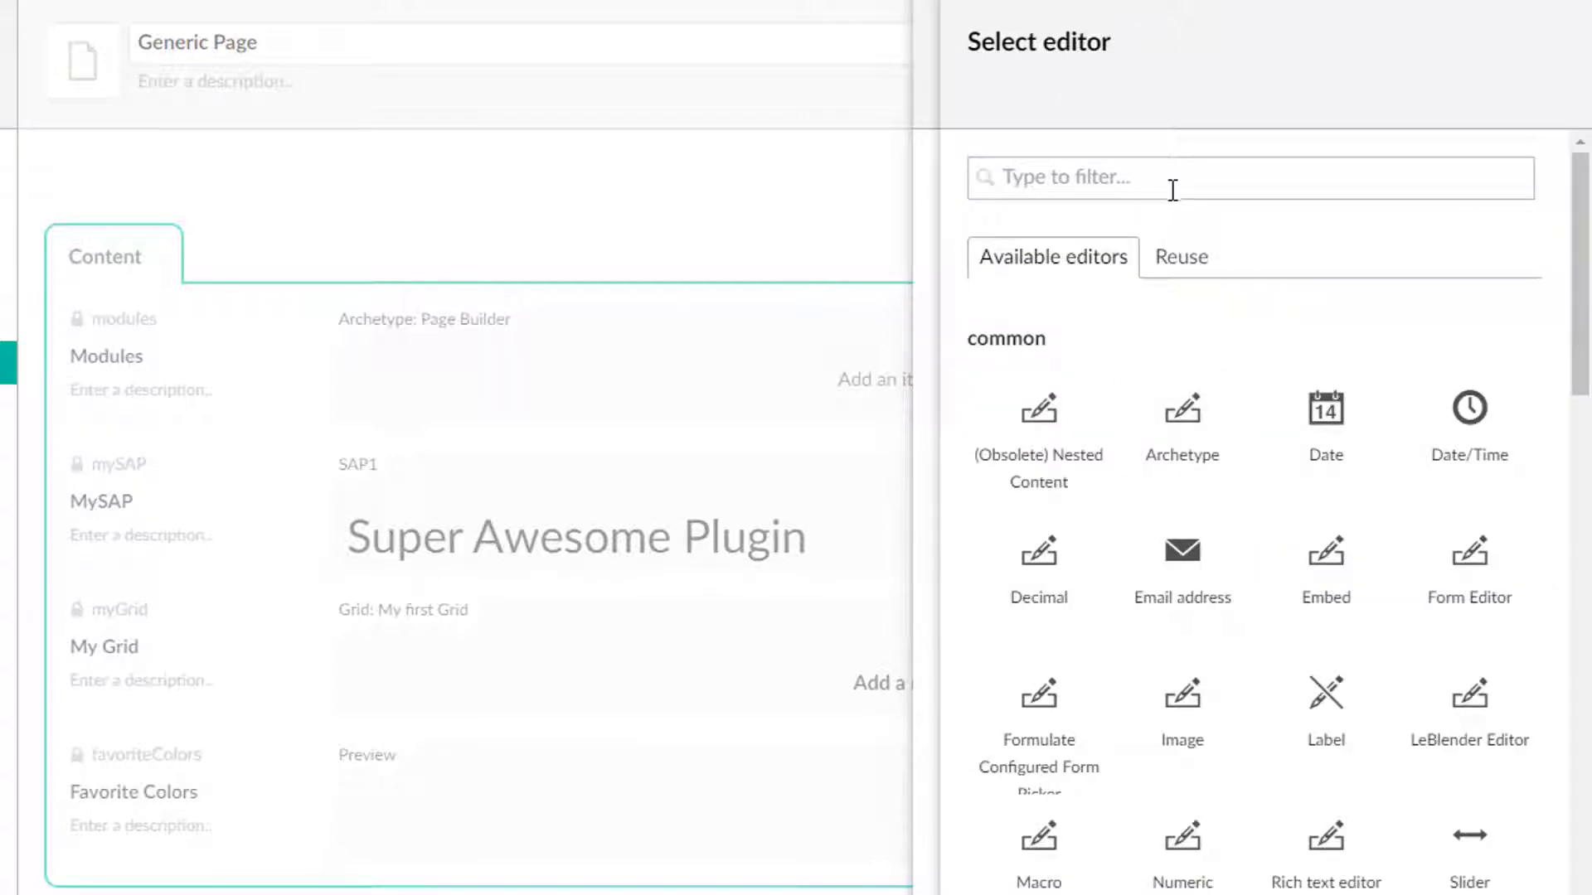
text(cbl)
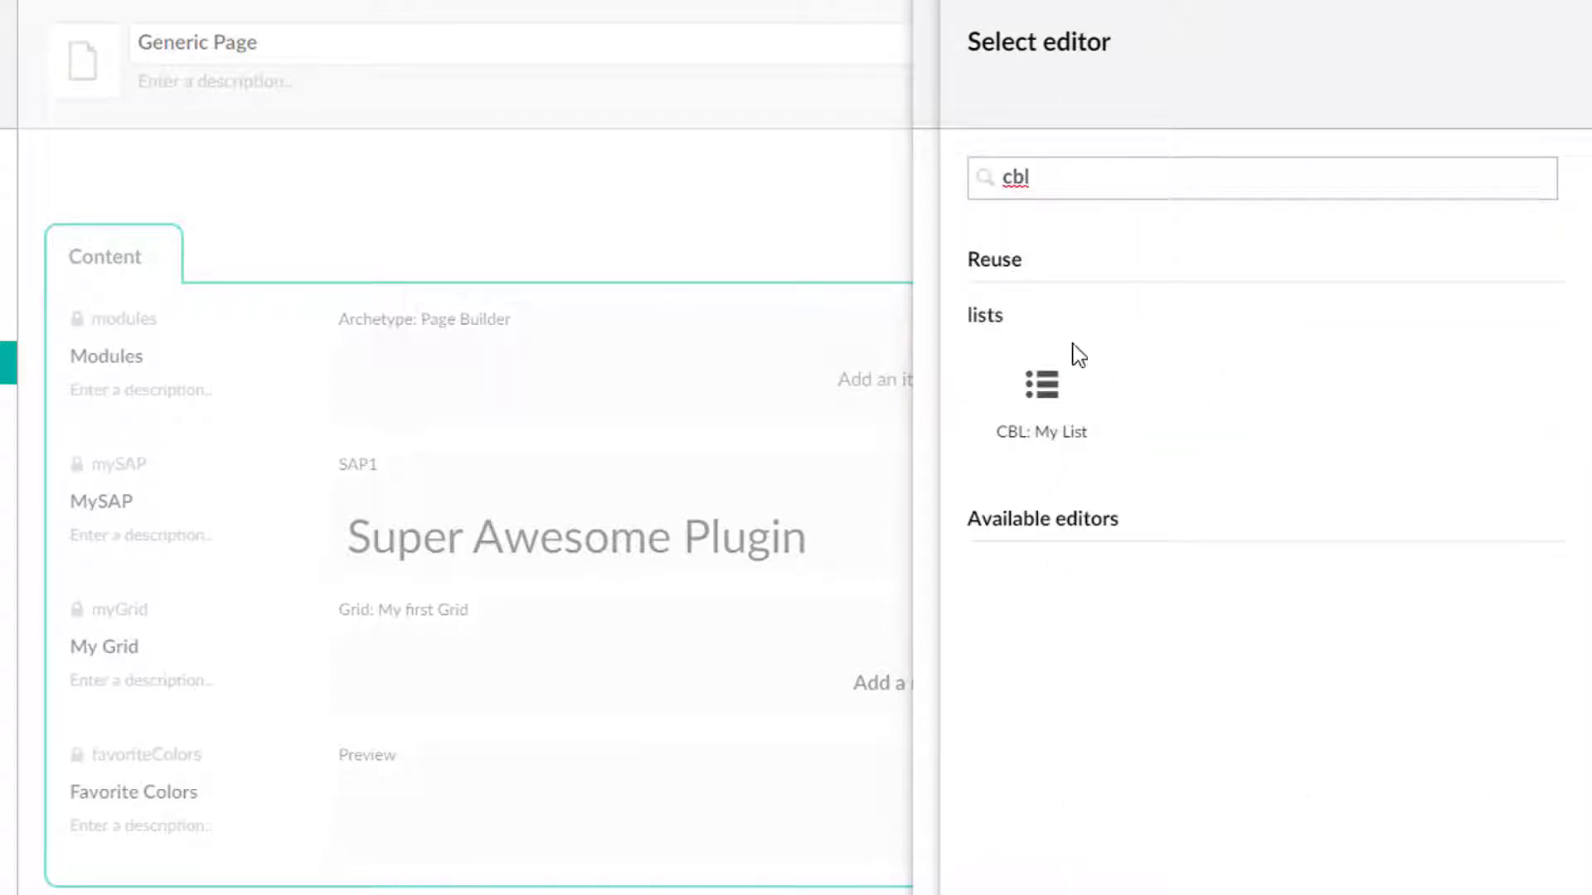
click(1059, 419)
click(1495, 889)
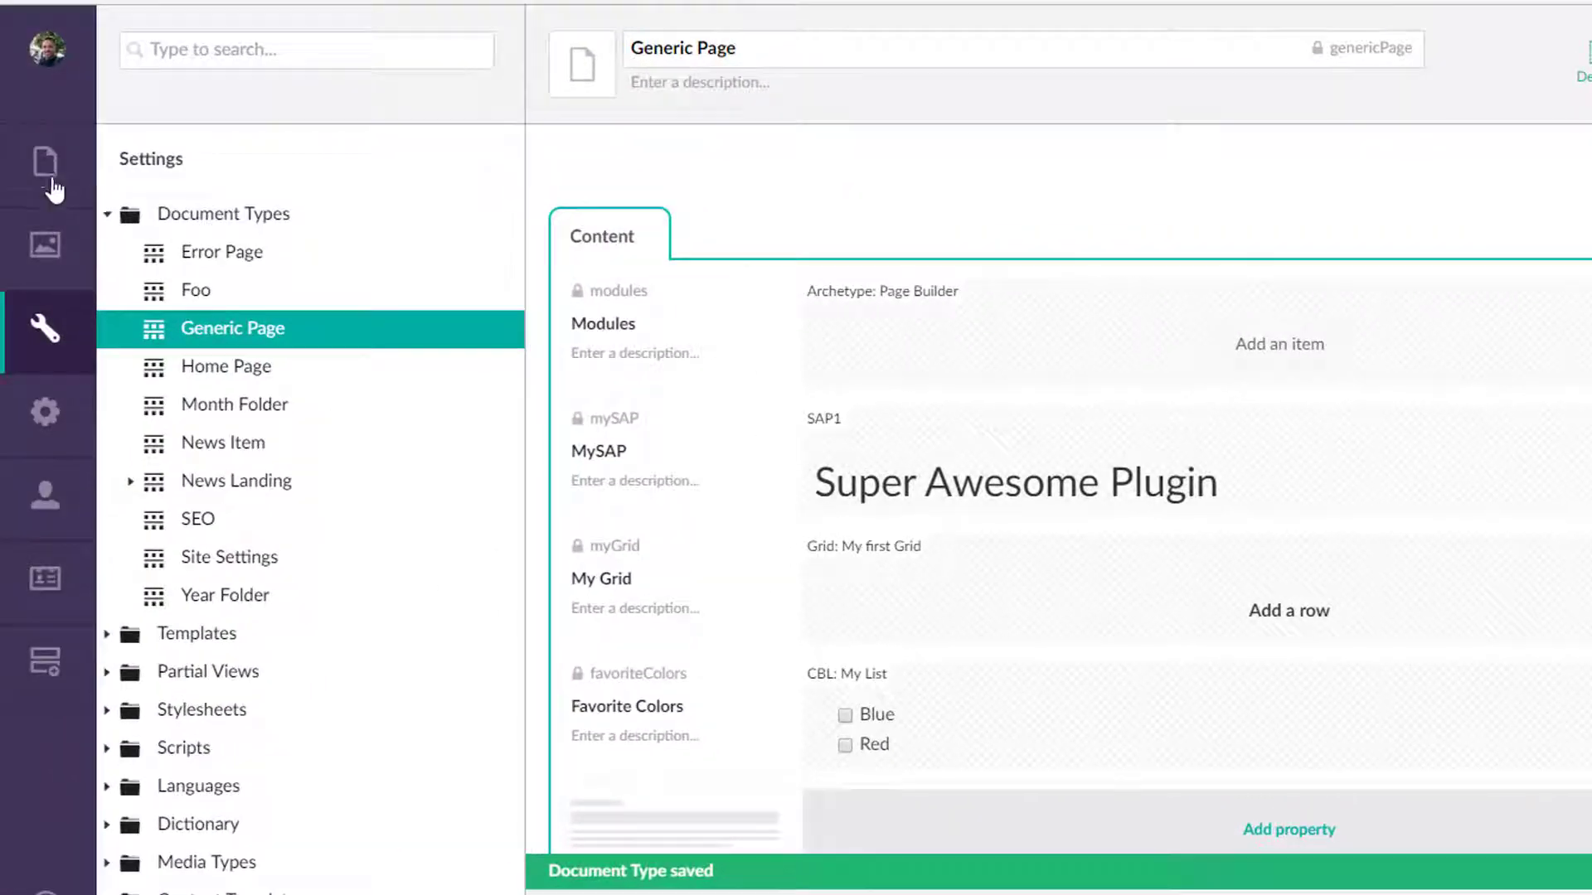
Open the About Us page and tick Blue and Red in its Favorite Colors property.
click(75, 189)
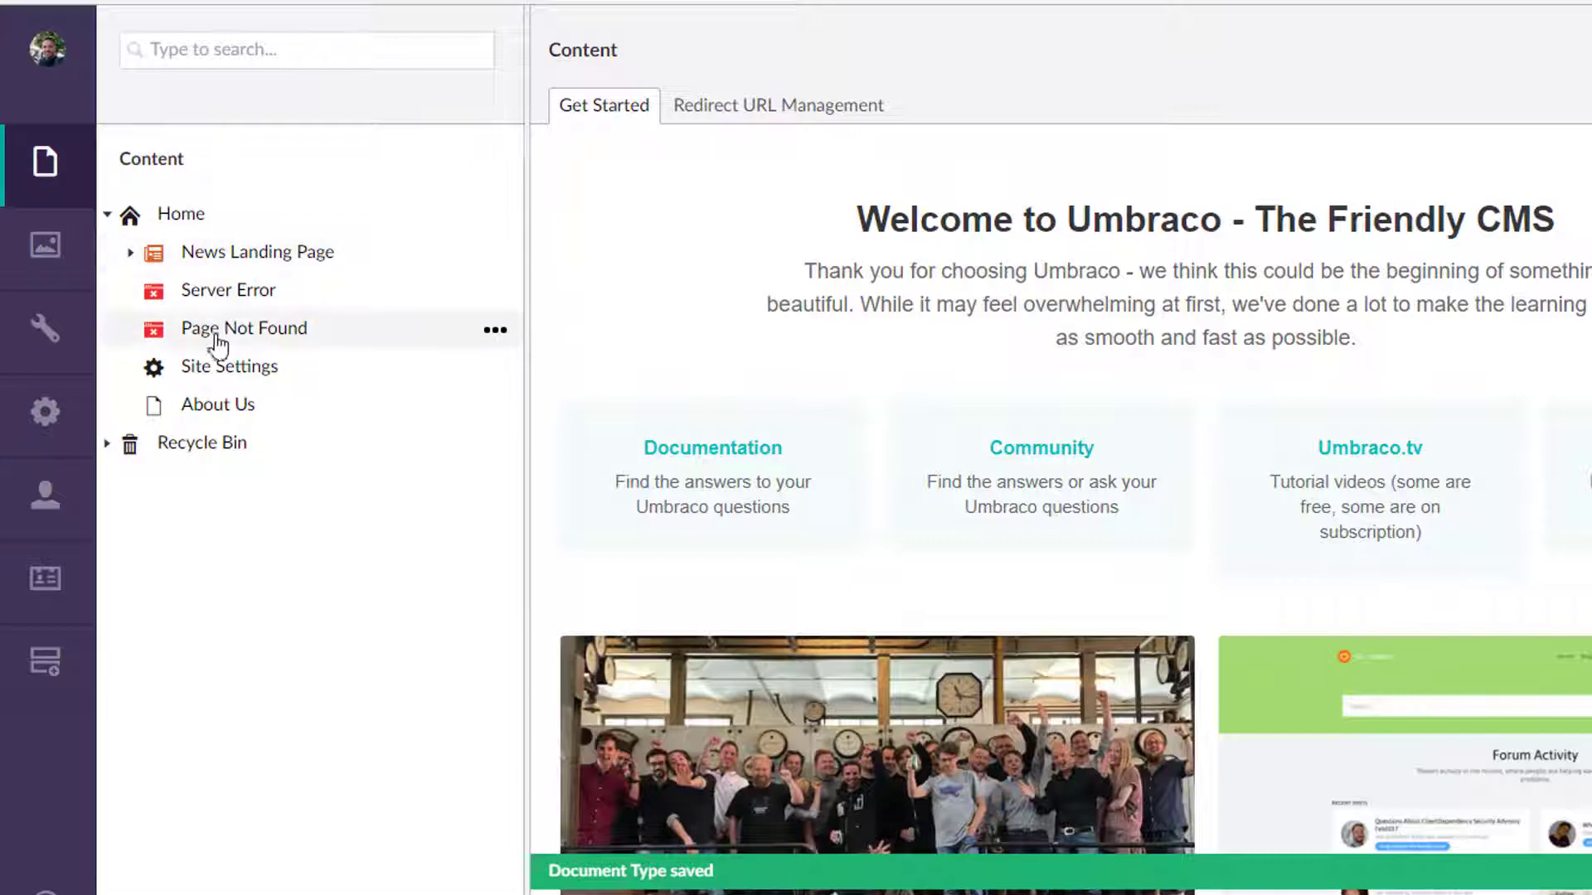
click(217, 408)
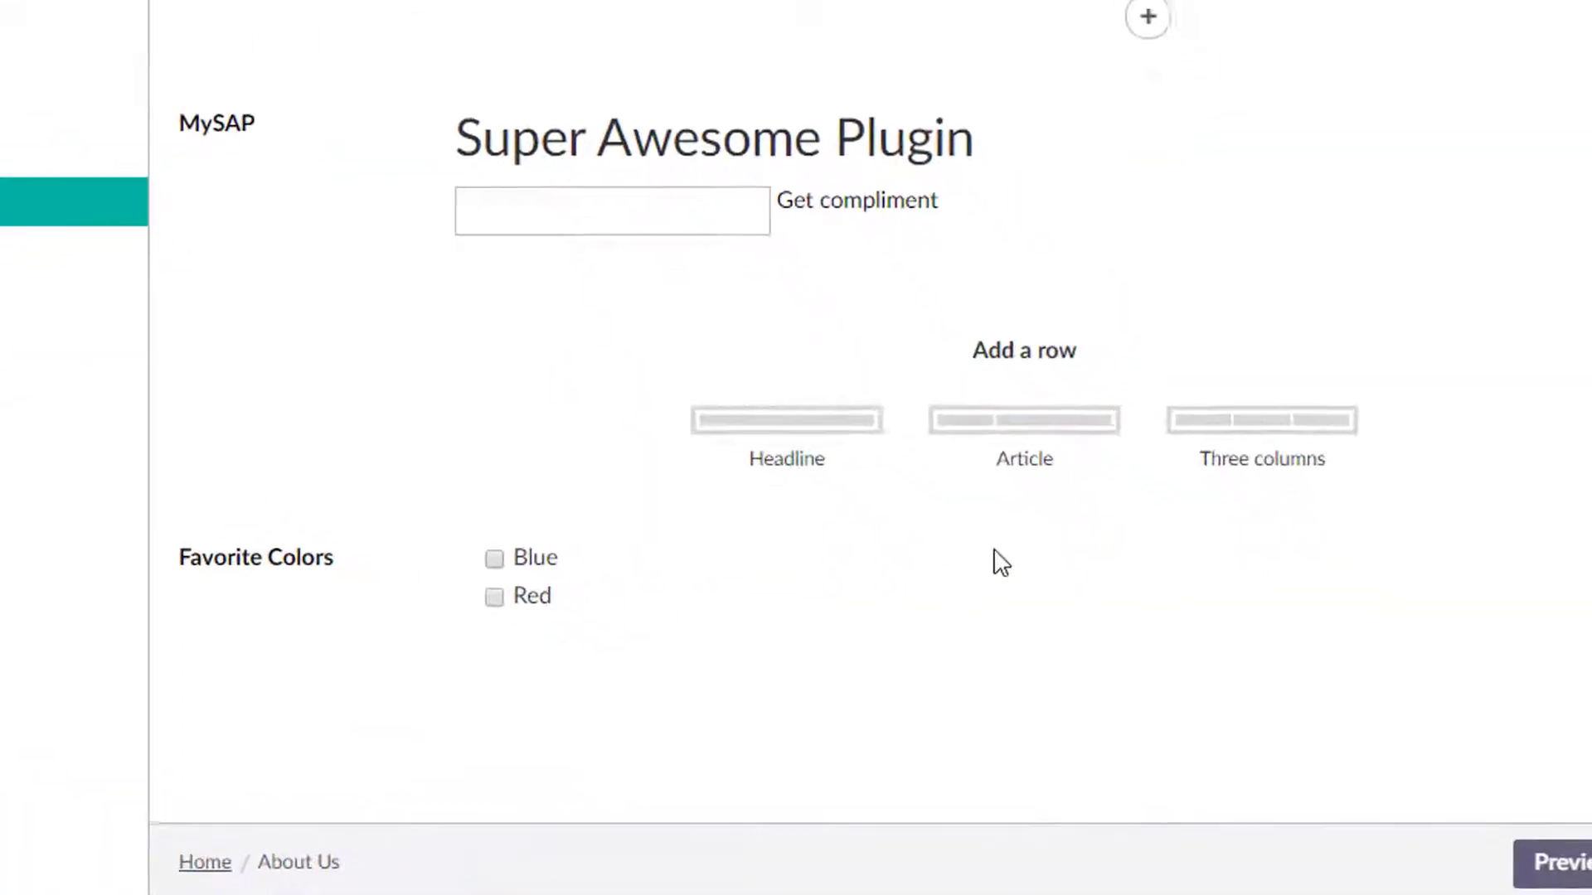
click(526, 561)
click(514, 590)
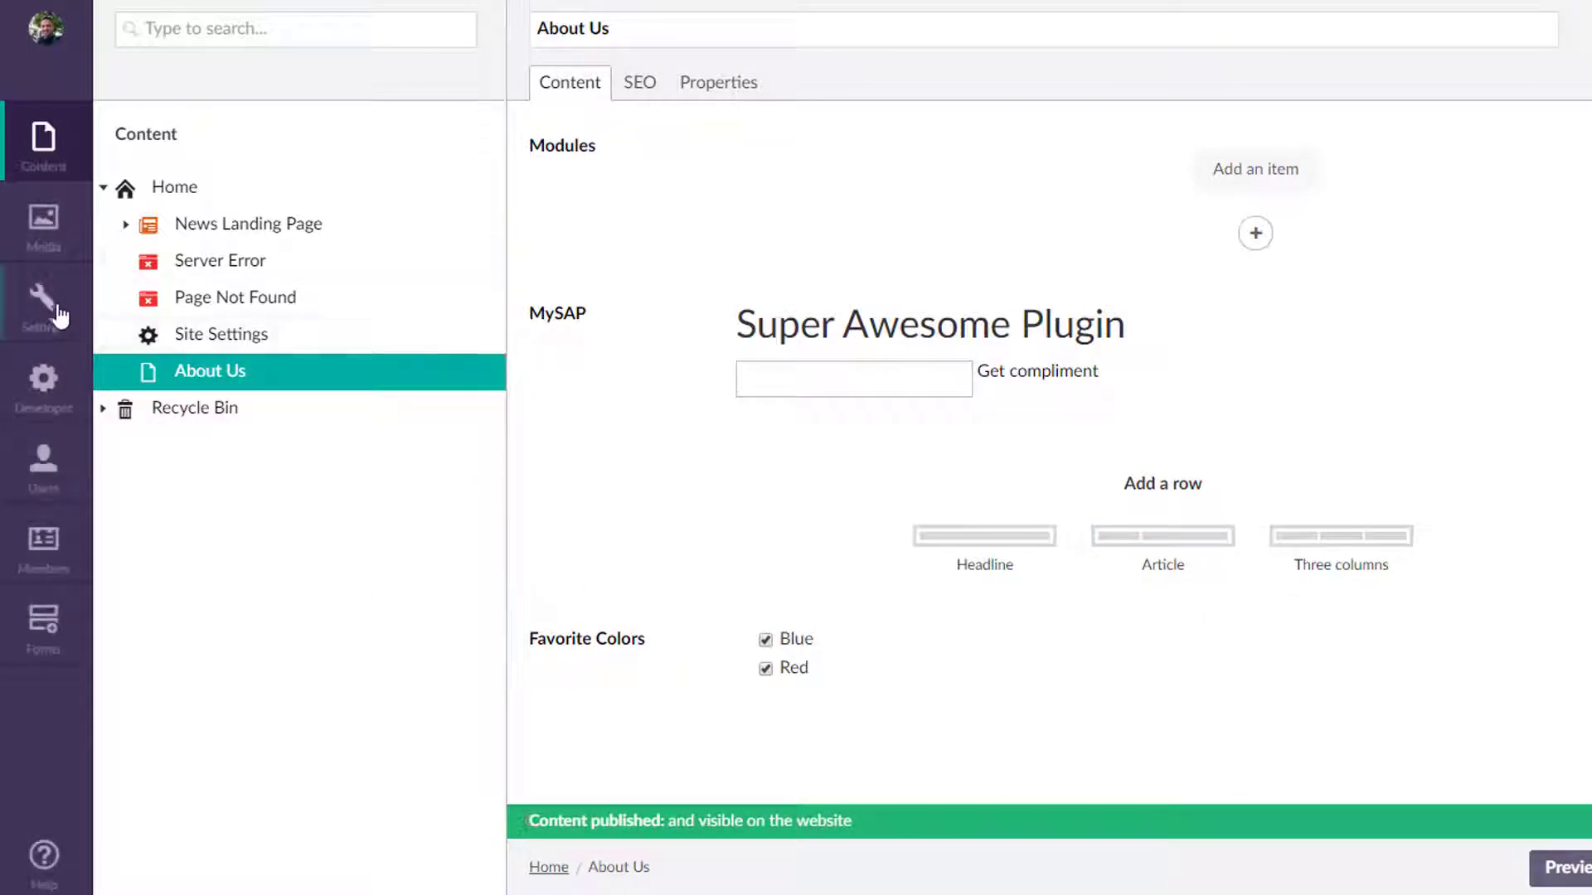
Browse the Content Picker, Date Picker, Date Picker with time, Dropdown and Dropdown multiple data types in the Developer section.
click(43, 382)
scroll(306, 373, down, 2)
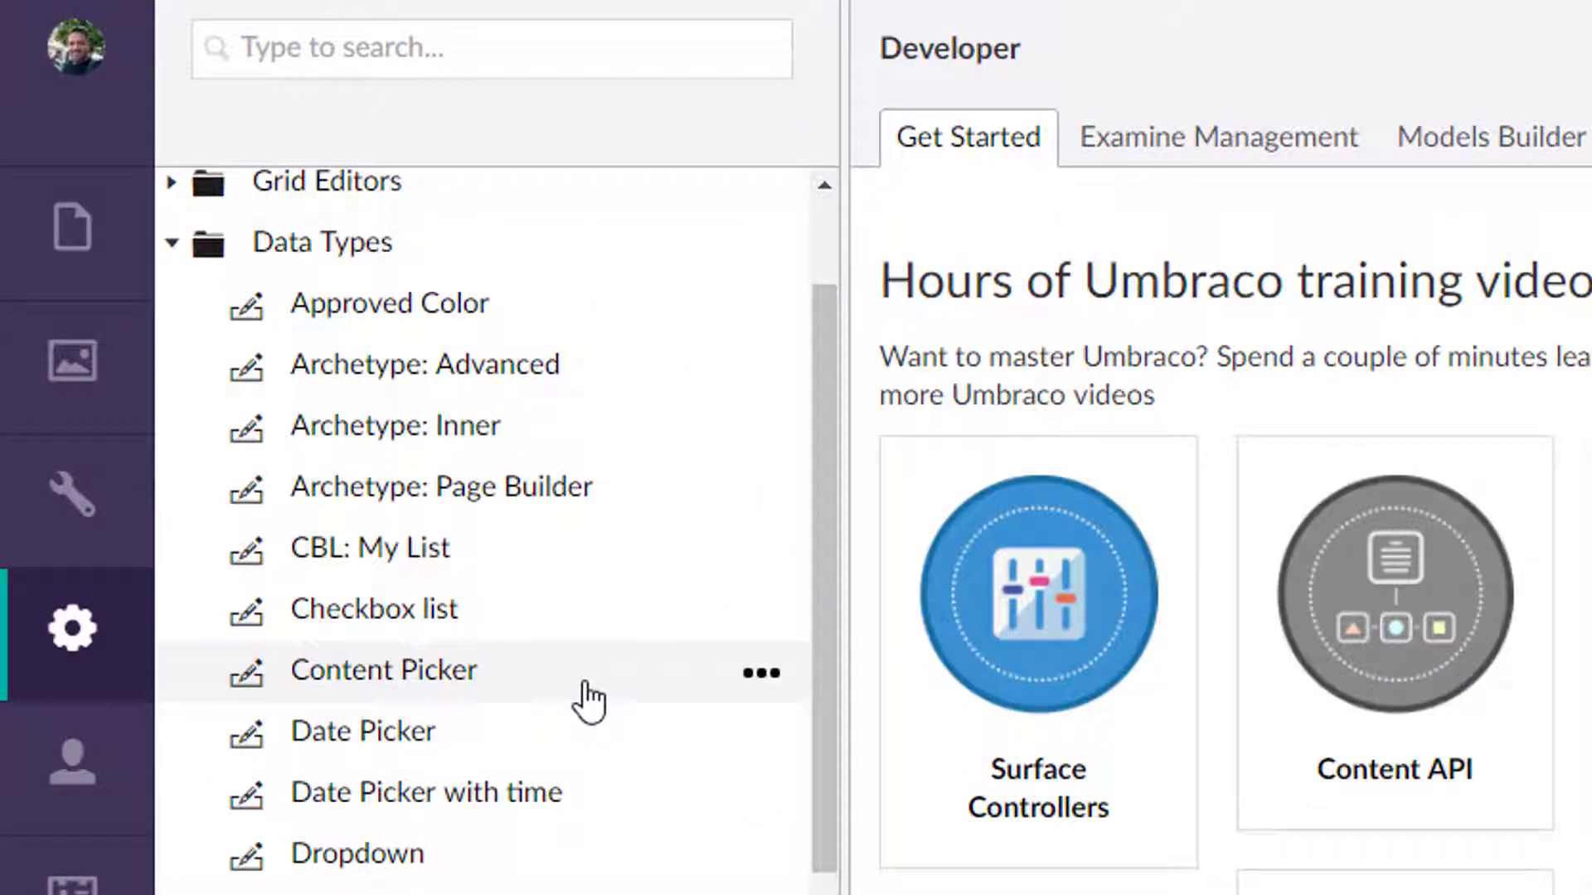
click(452, 684)
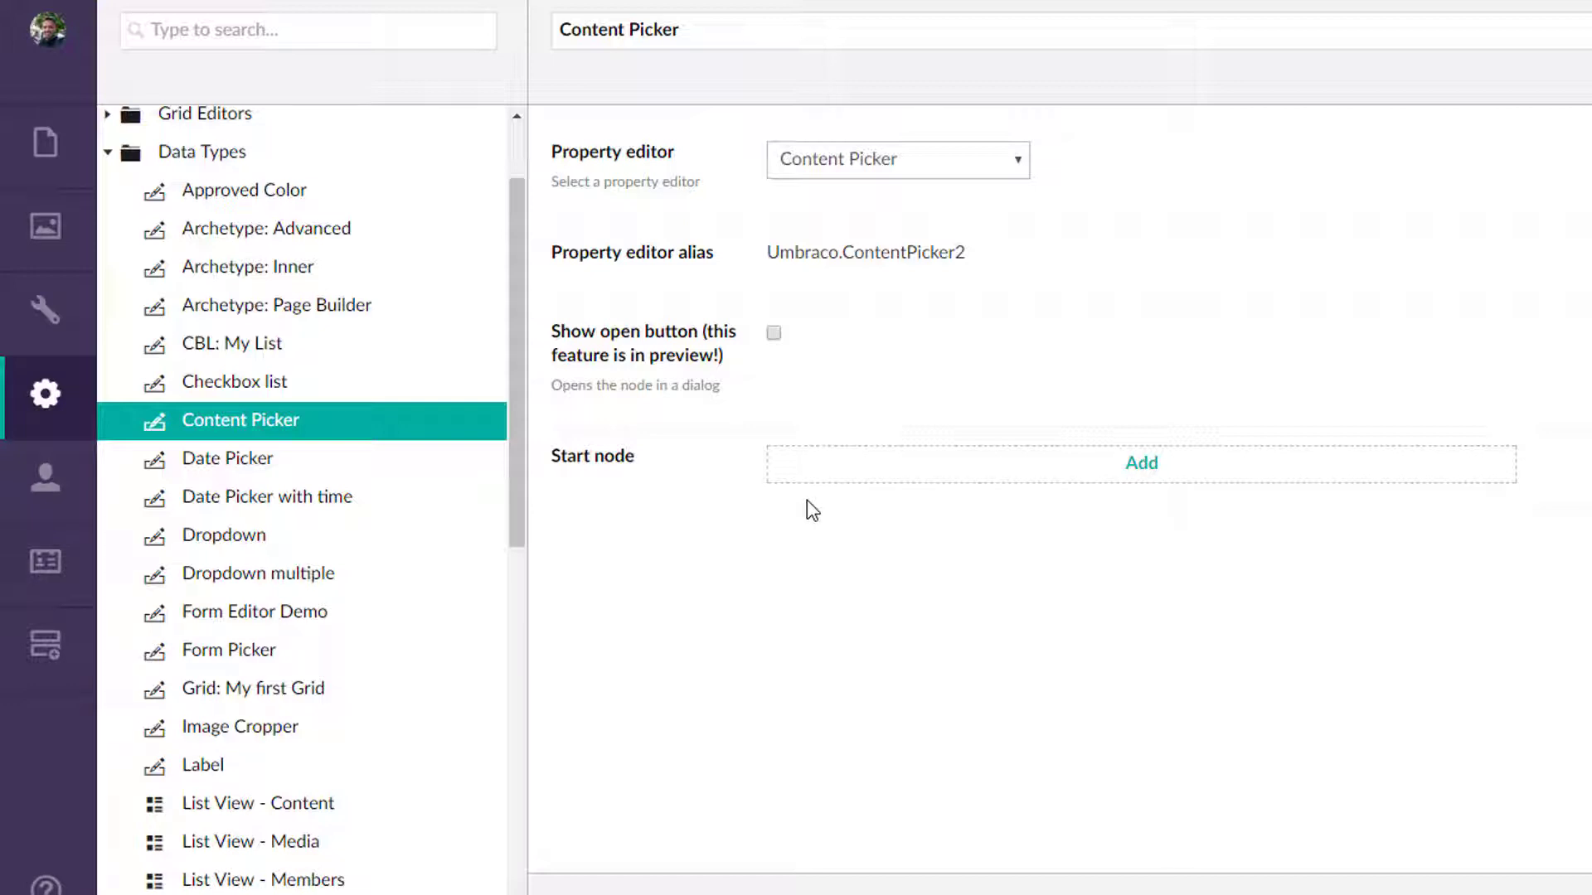
click(231, 461)
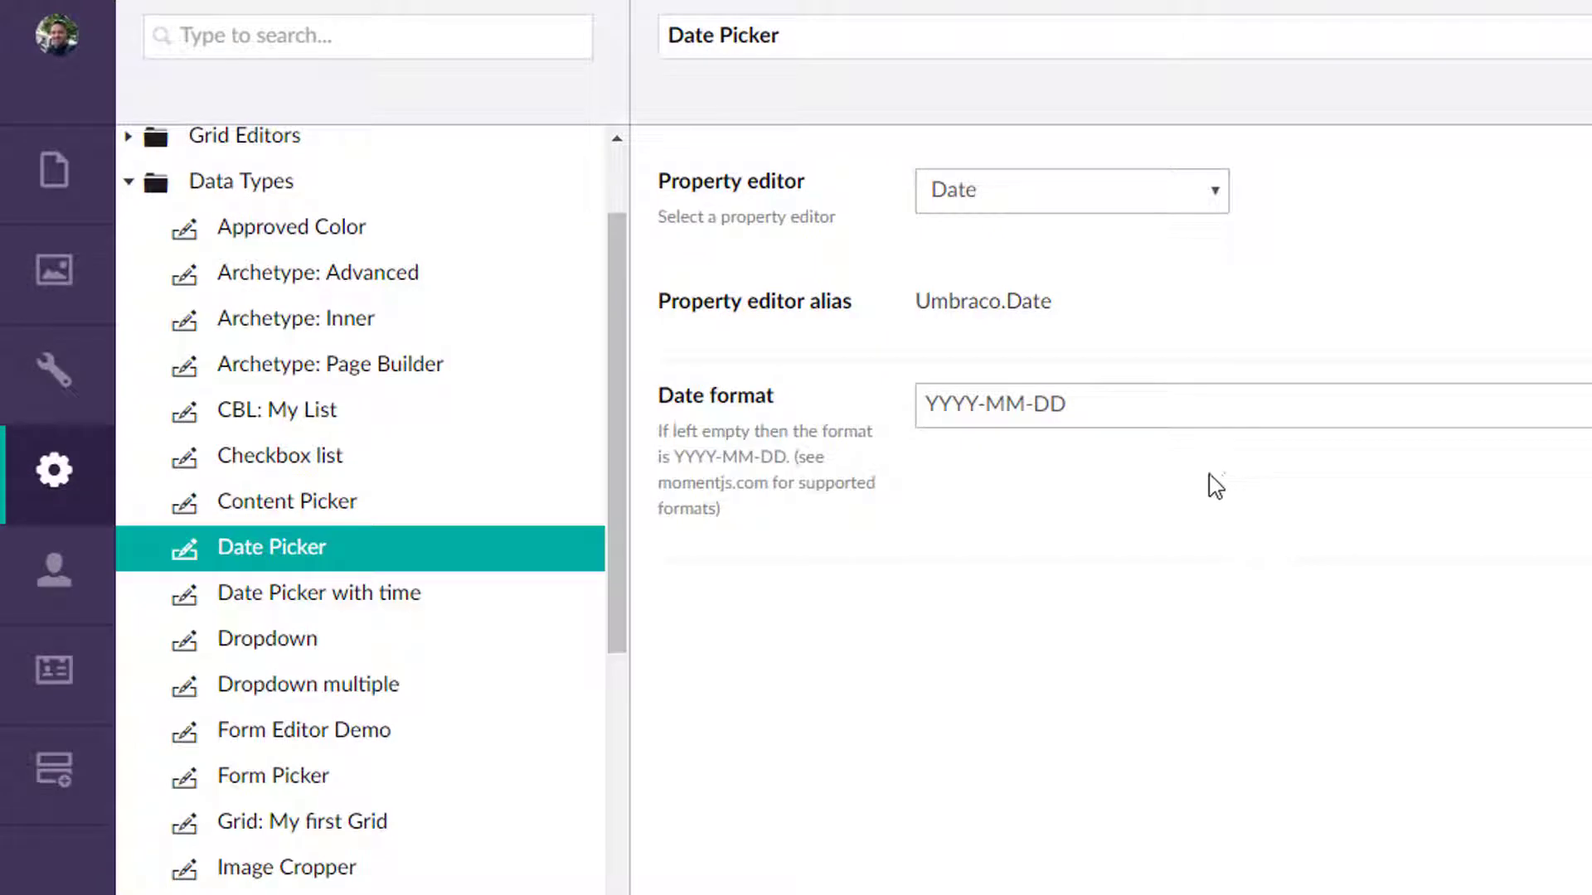
click(348, 598)
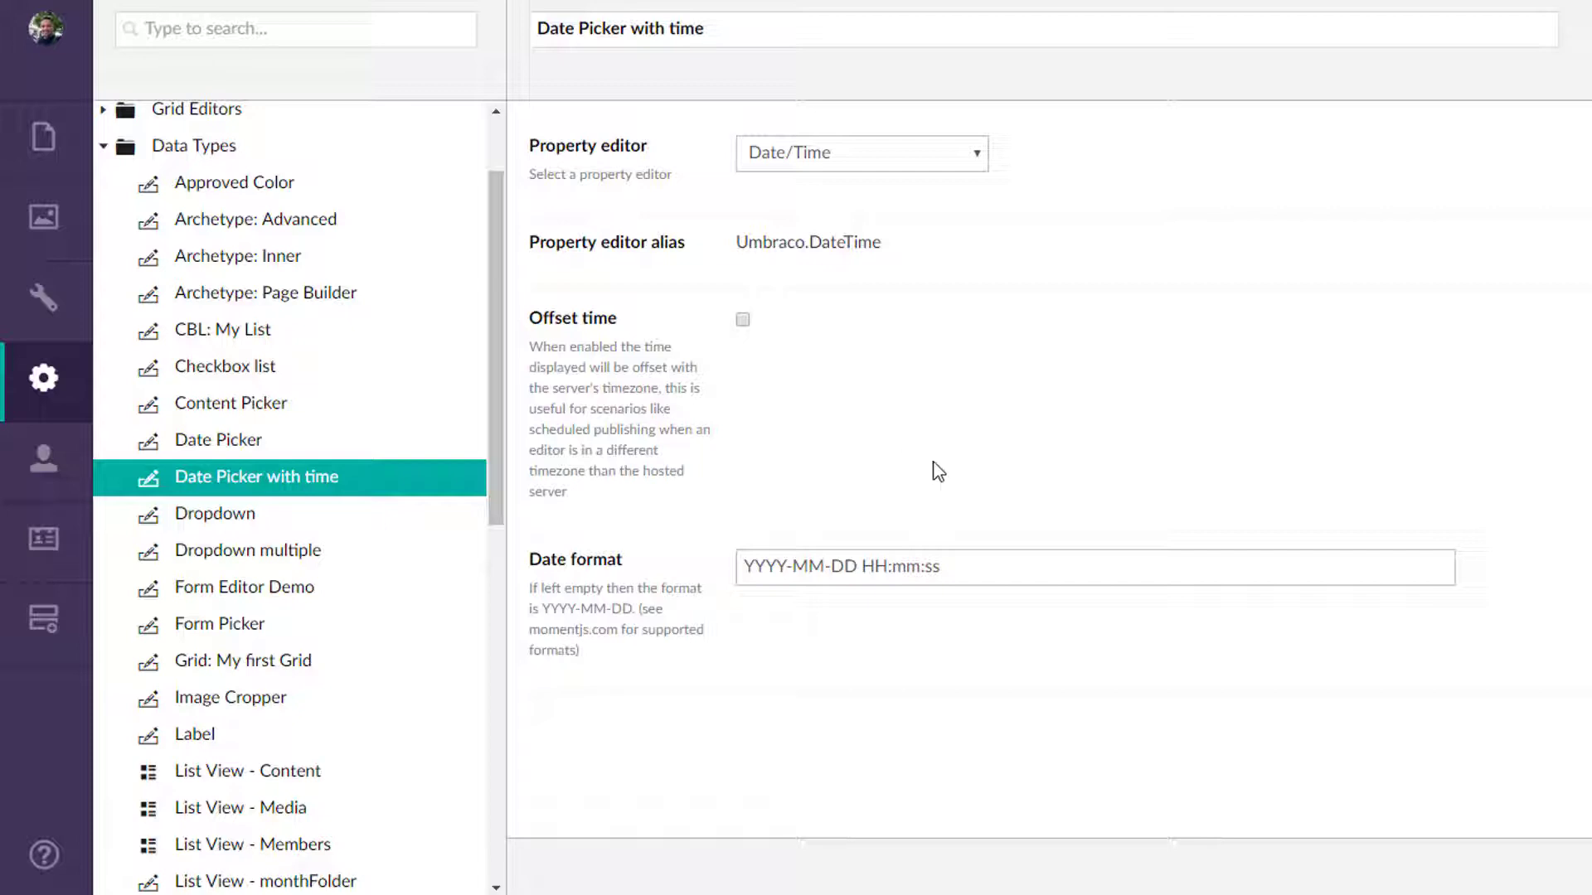
click(203, 518)
scroll(332, 539, down, 2)
scroll(279, 509, down, 1)
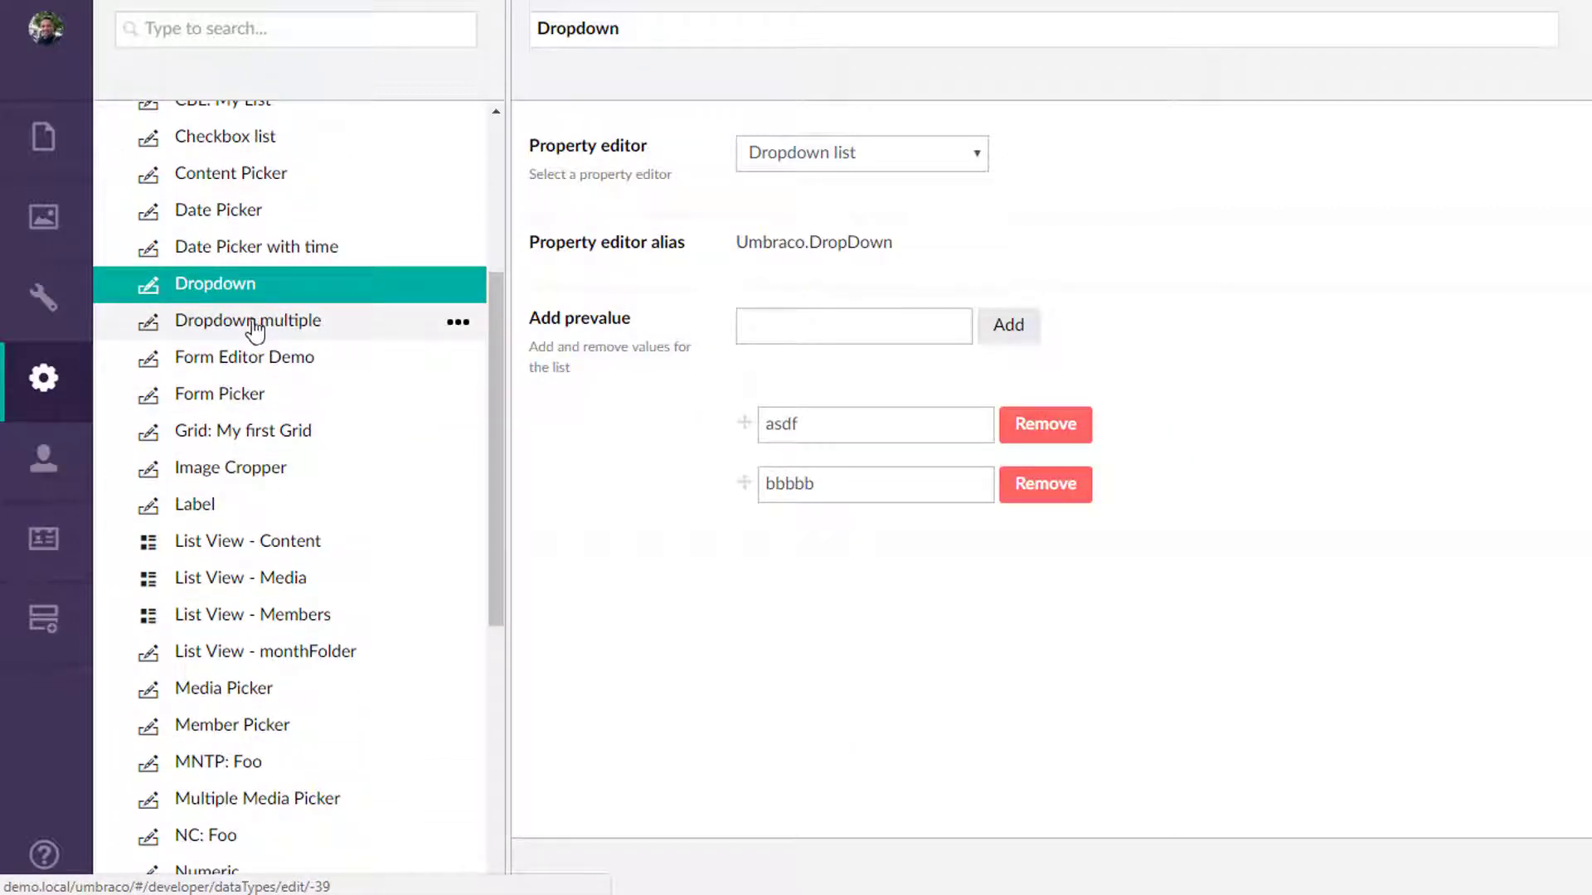
click(254, 330)
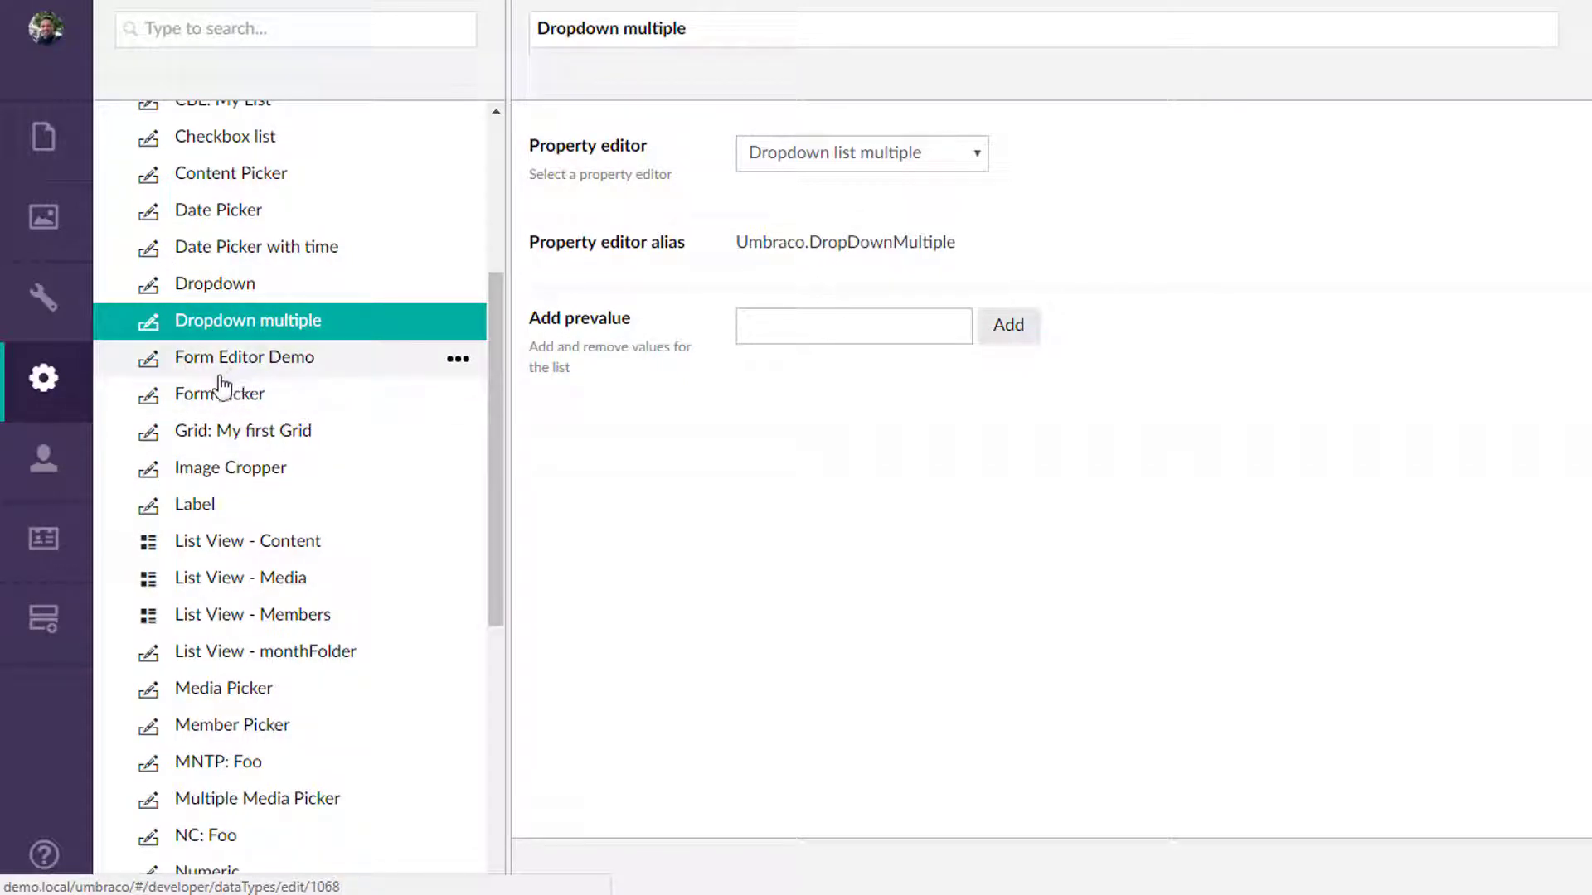
Examine the Grid: My first Grid data type's layouts, row configurations, settings, styles and rich text editor toolbar options.
click(264, 442)
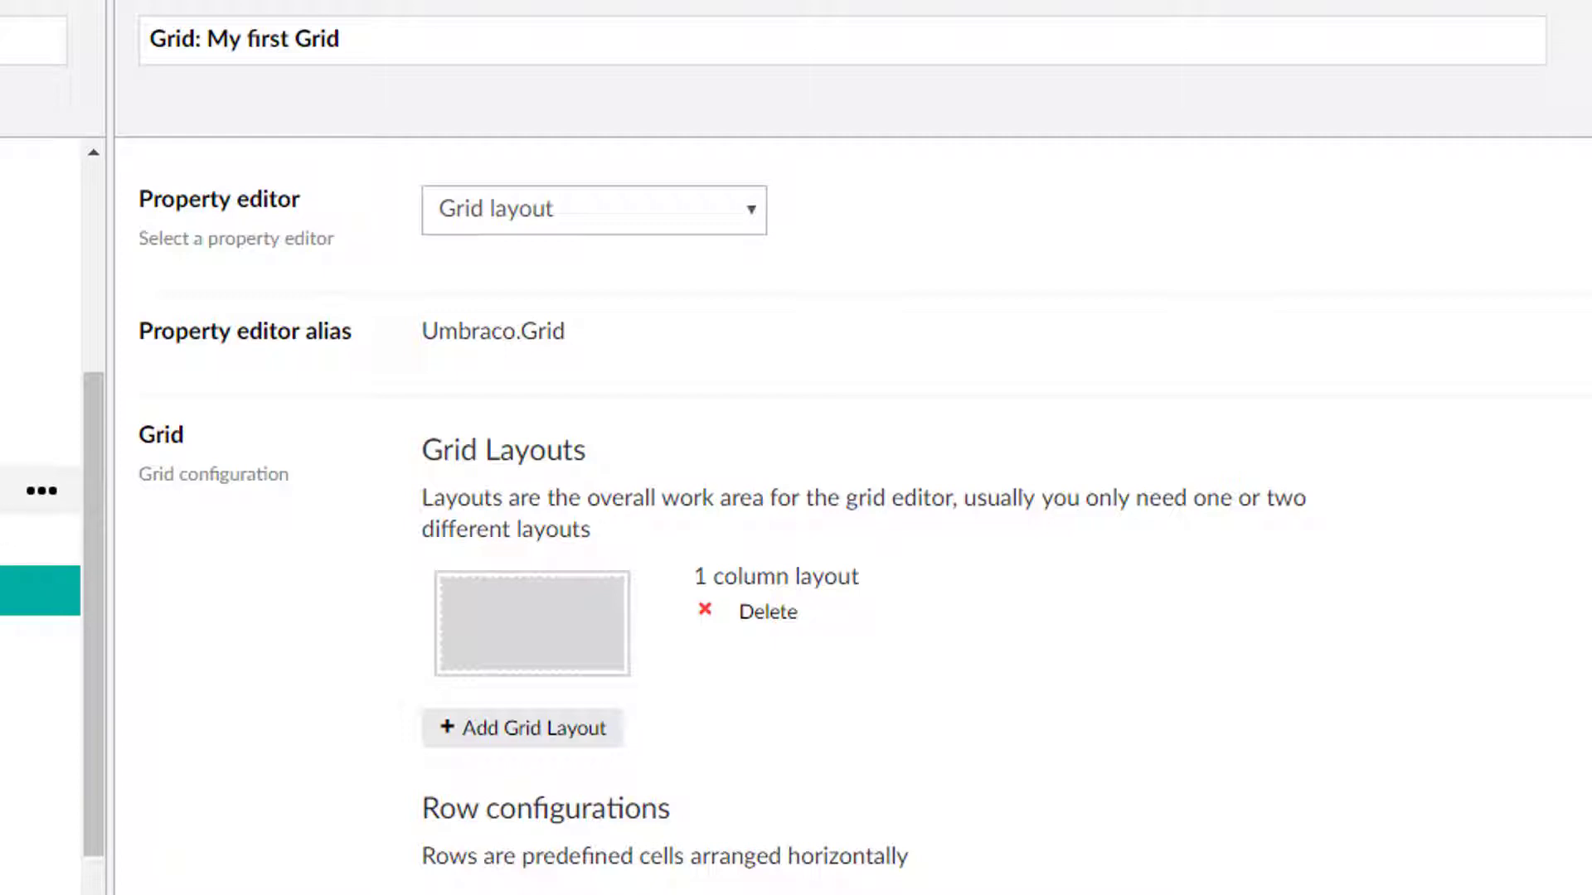
scroll(256, 597, down, 5)
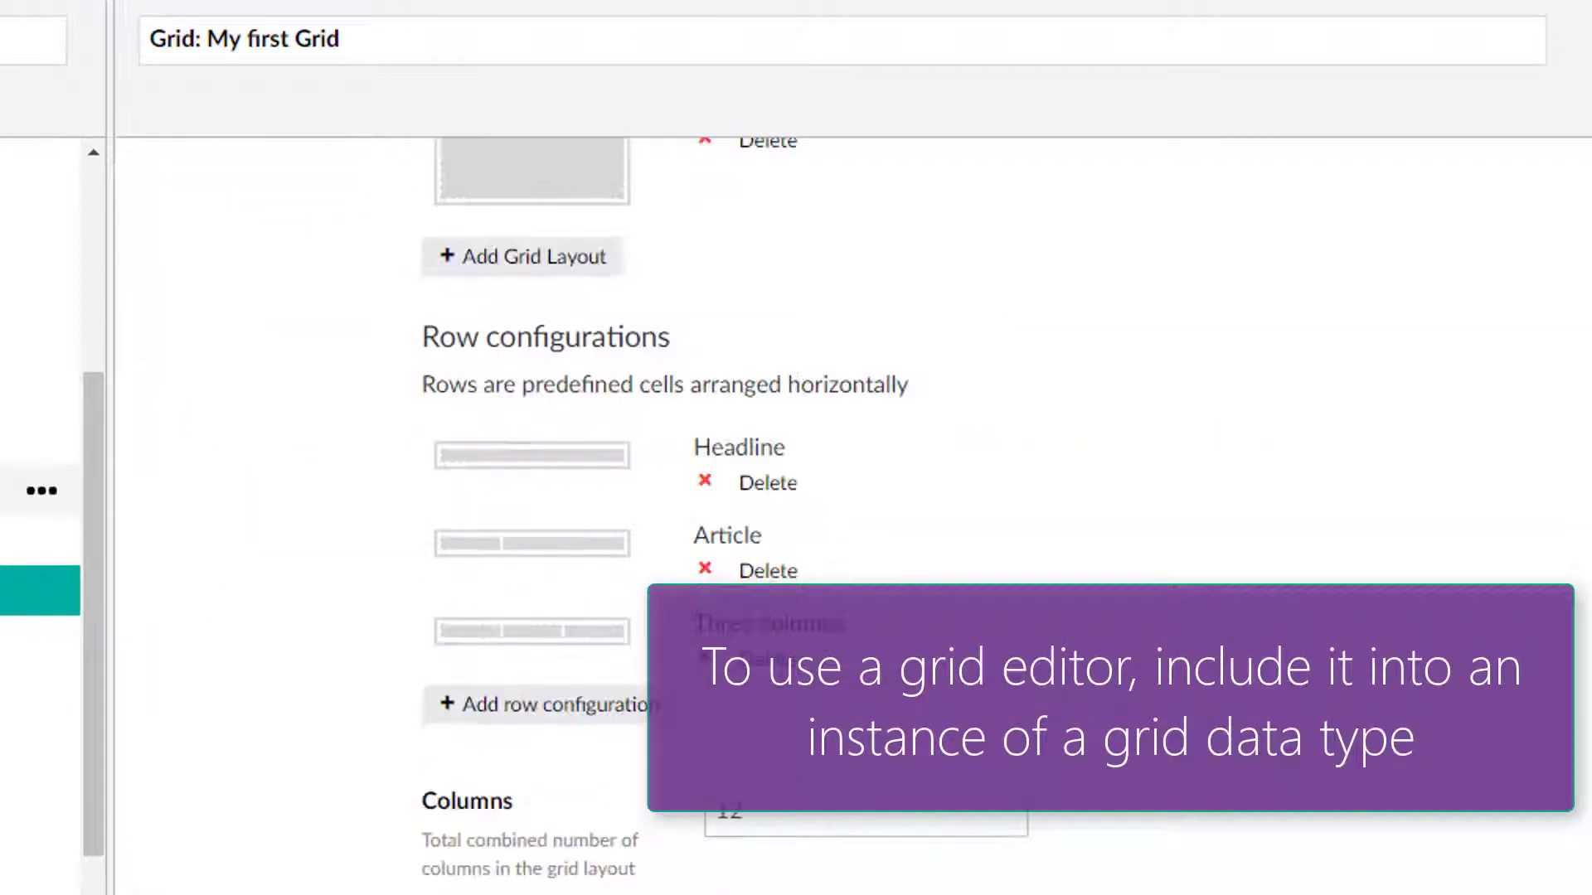
scroll(292, 249, up, 5)
scroll(370, 489, down, 6)
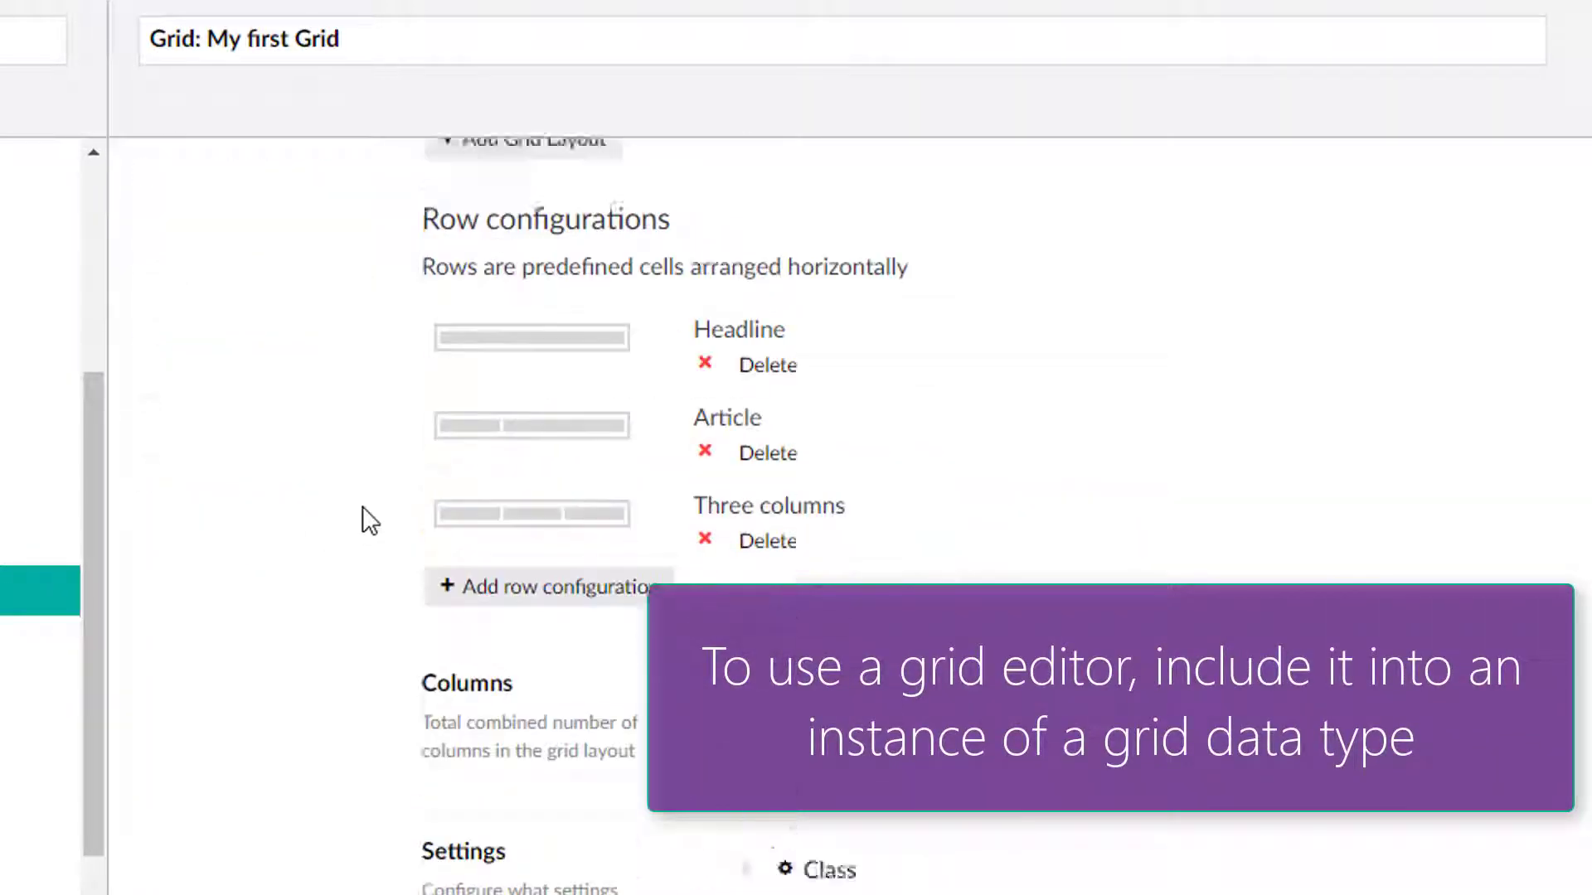
scroll(364, 509, down, 15)
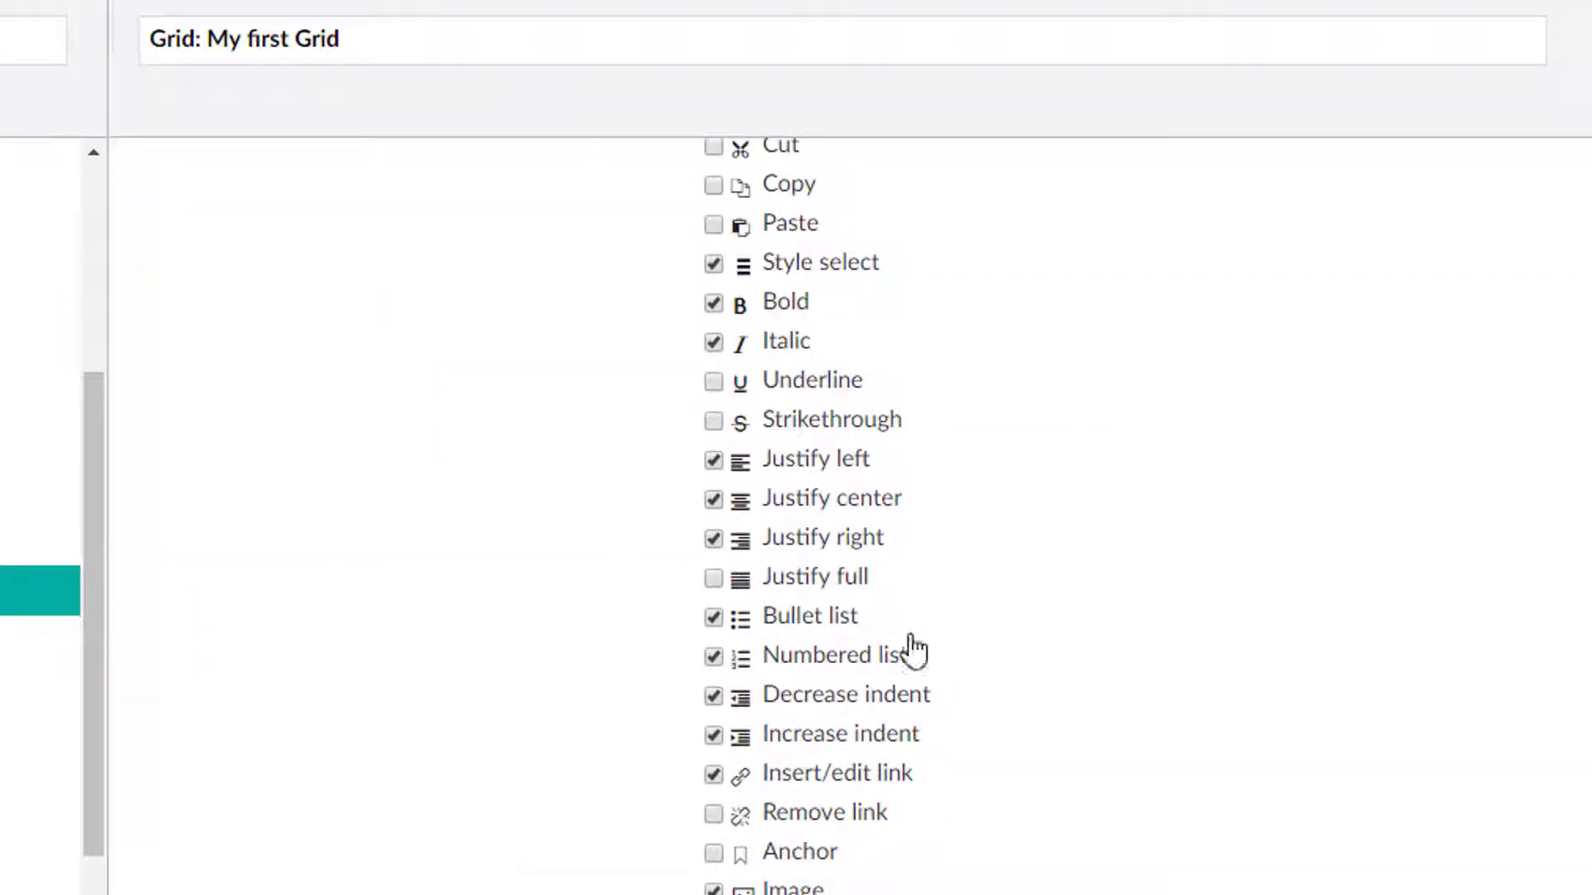
scroll(915, 651, down, 6)
scroll(1176, 757, up, 18)
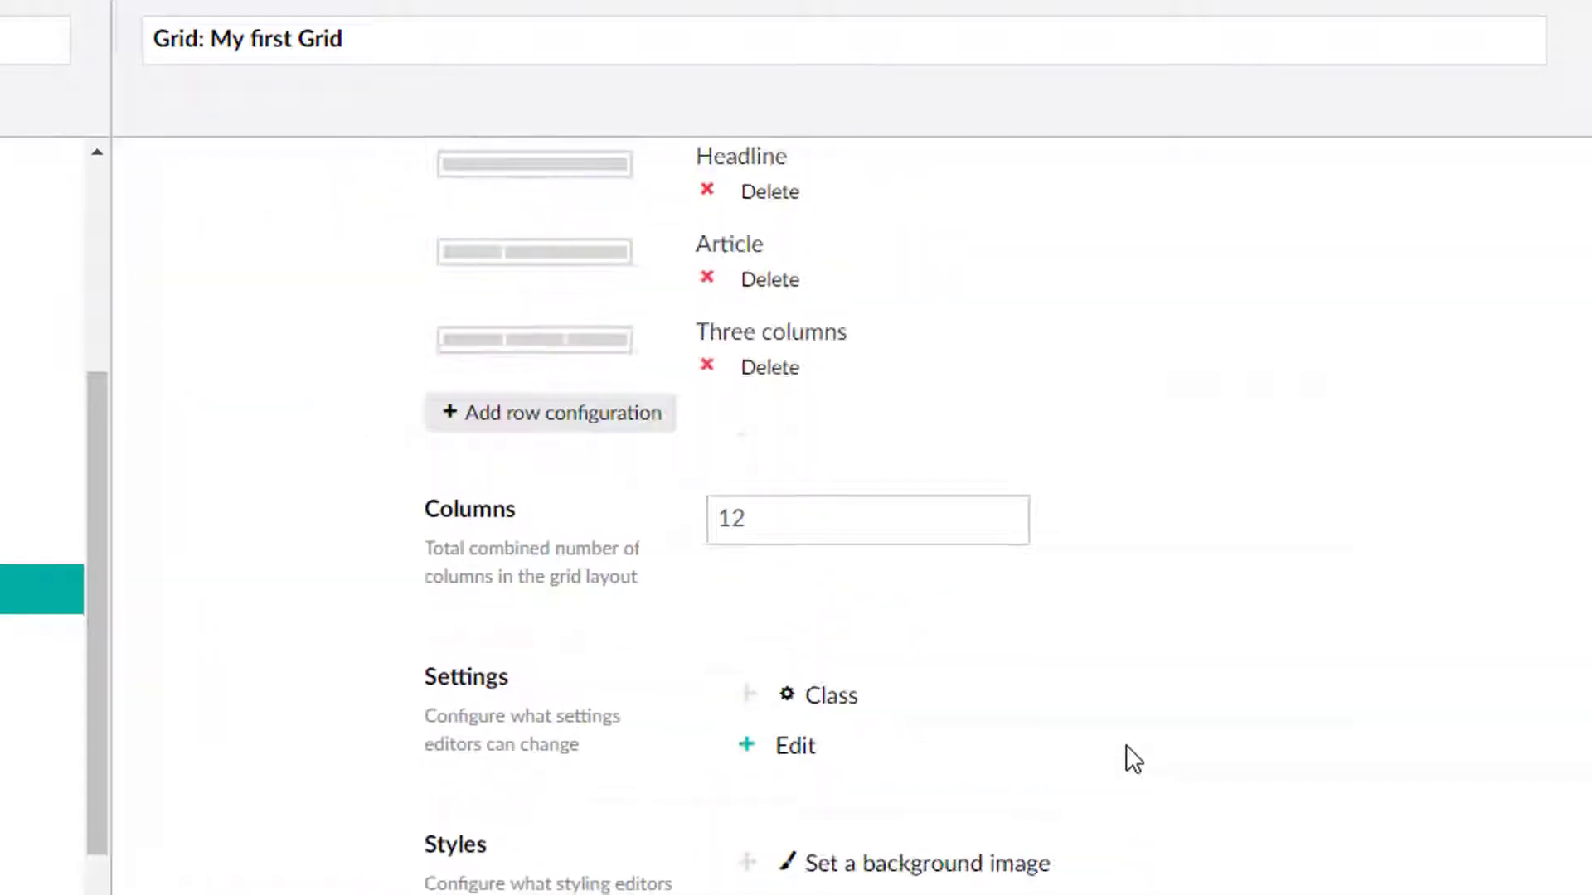
scroll(1125, 744, up, 4)
scroll(1093, 744, down, 3)
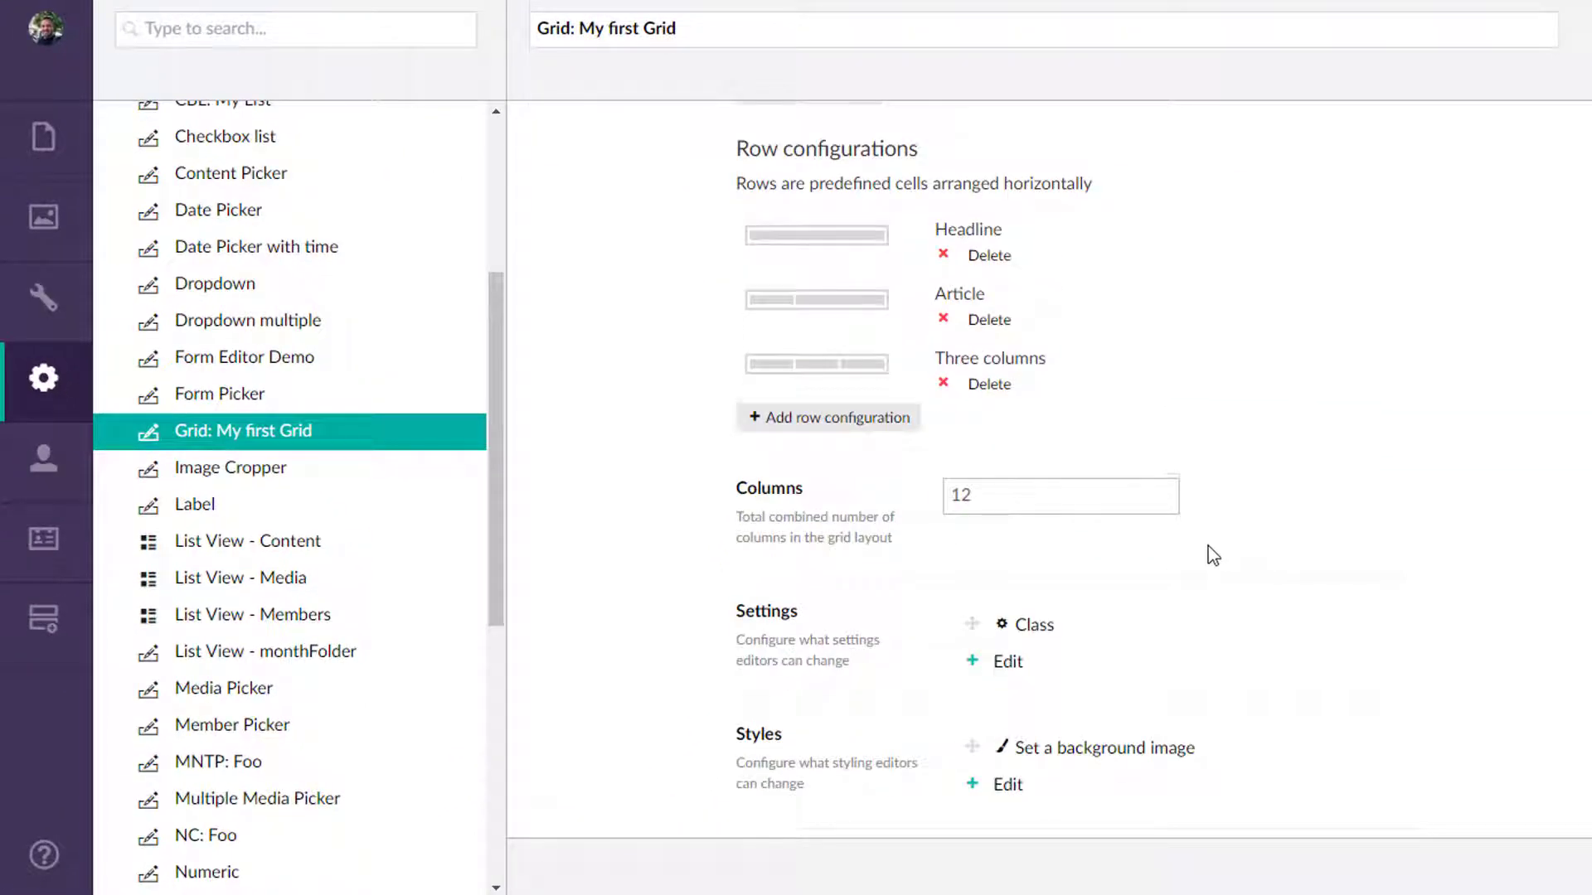
scroll(1194, 554, down, 3)
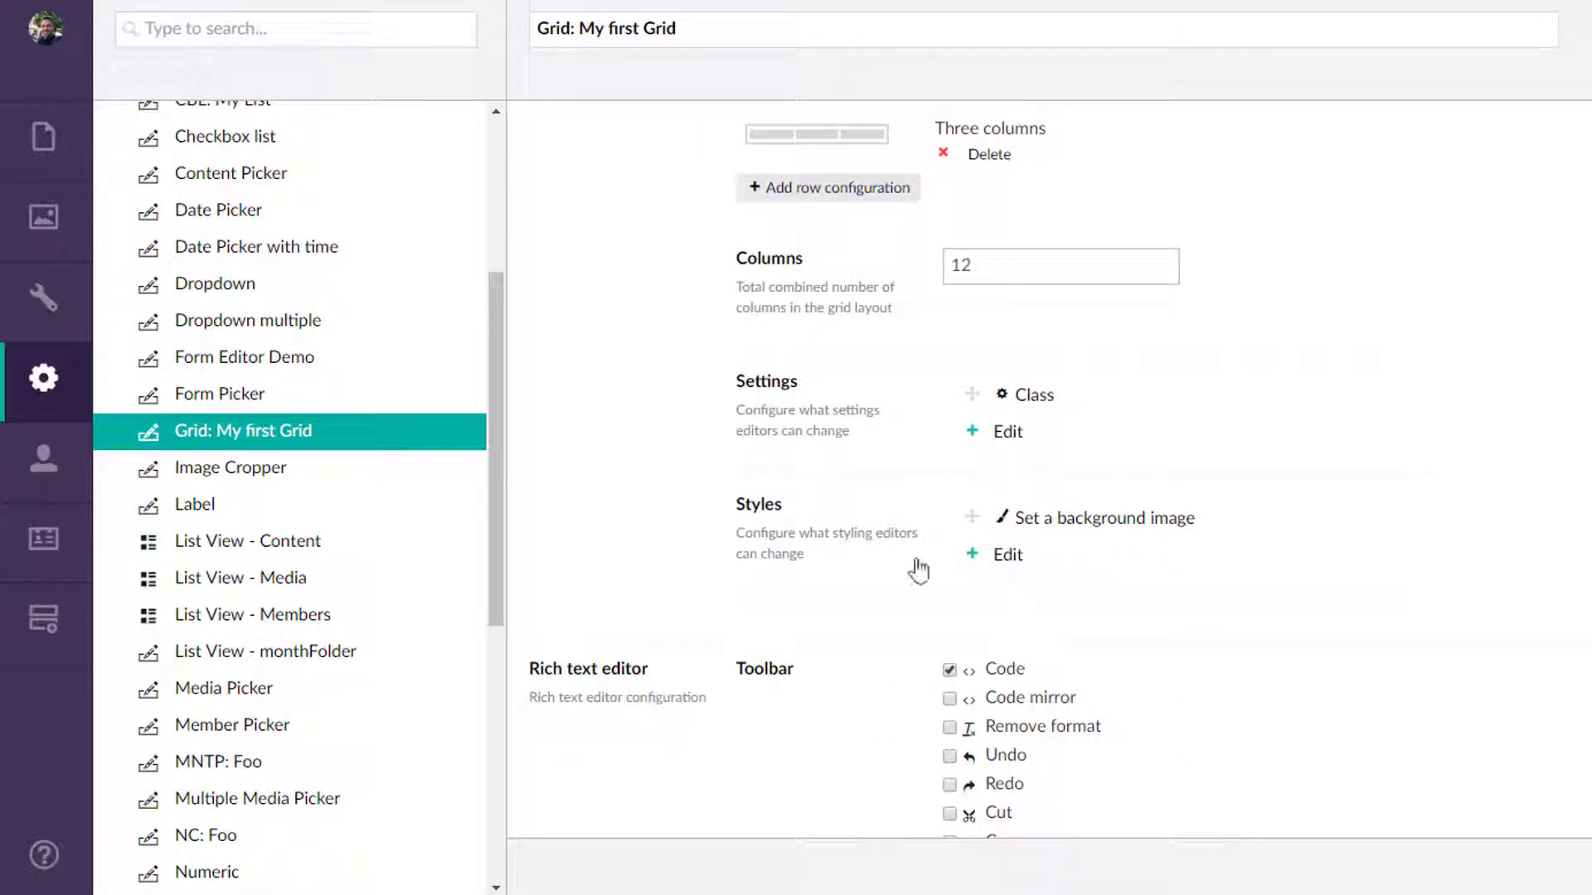
scroll(918, 570, down, 9)
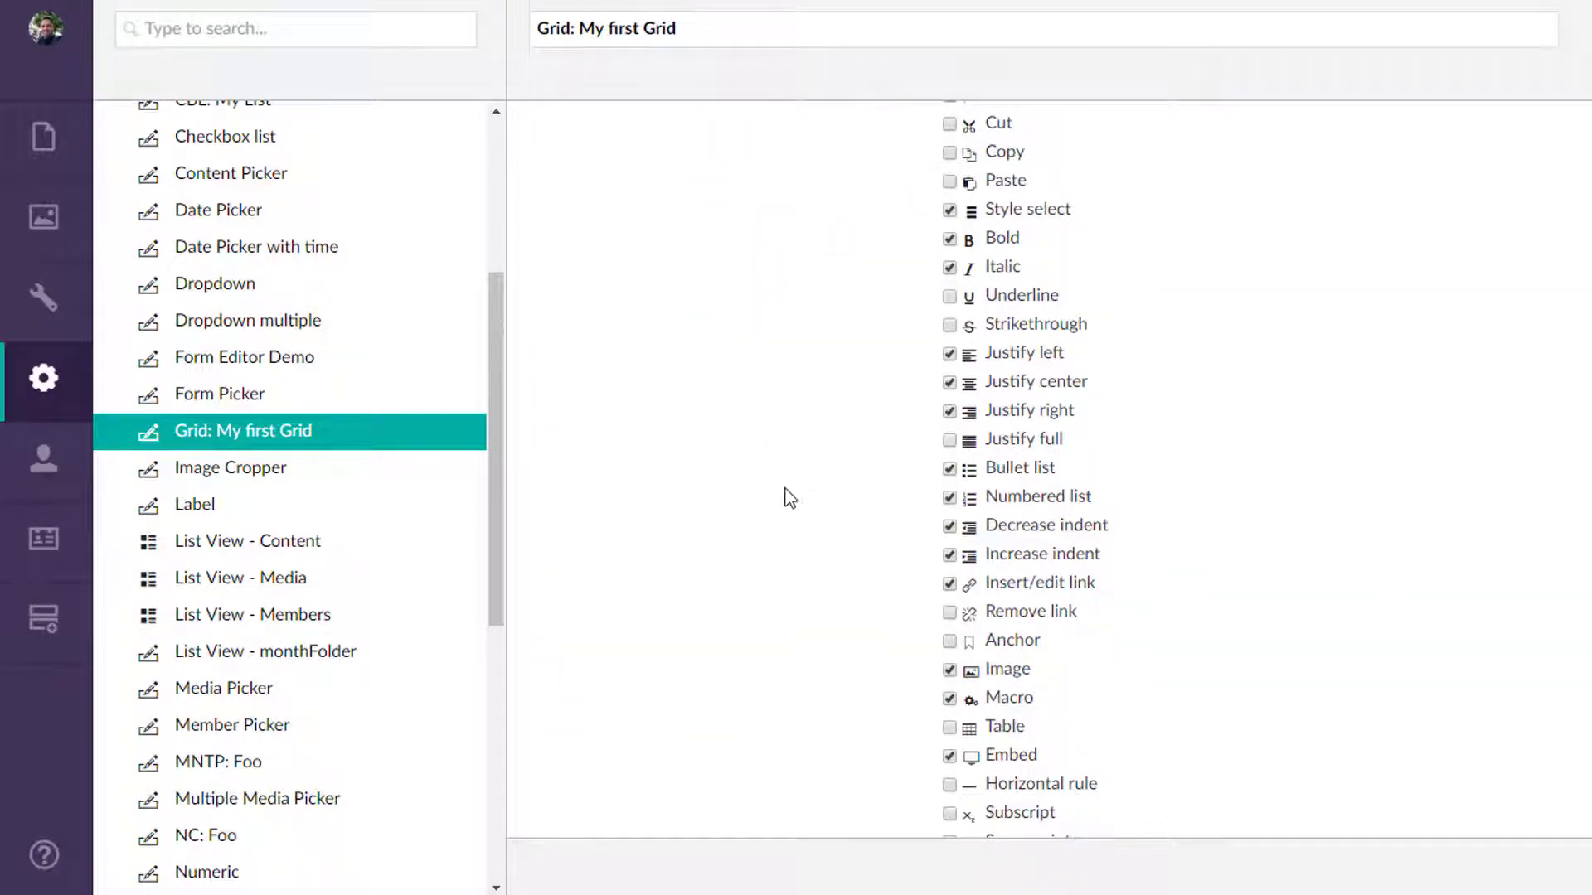
scroll(787, 498, up, 15)
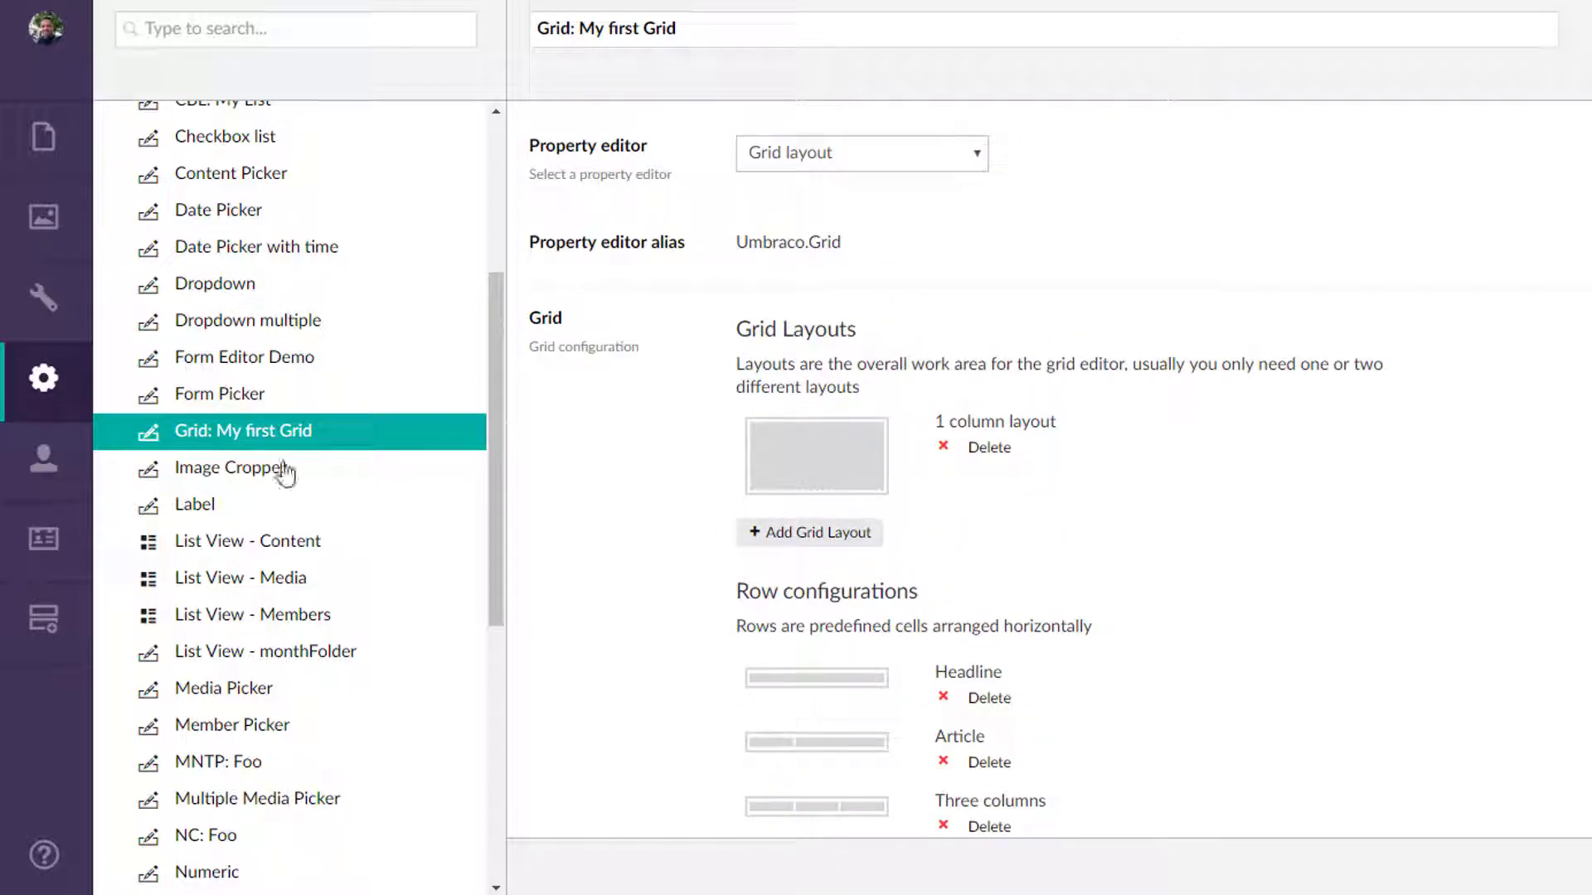
Look at the Image Cropper data type's crop sizes and briefly visit the Media section before returning to the data types.
click(214, 471)
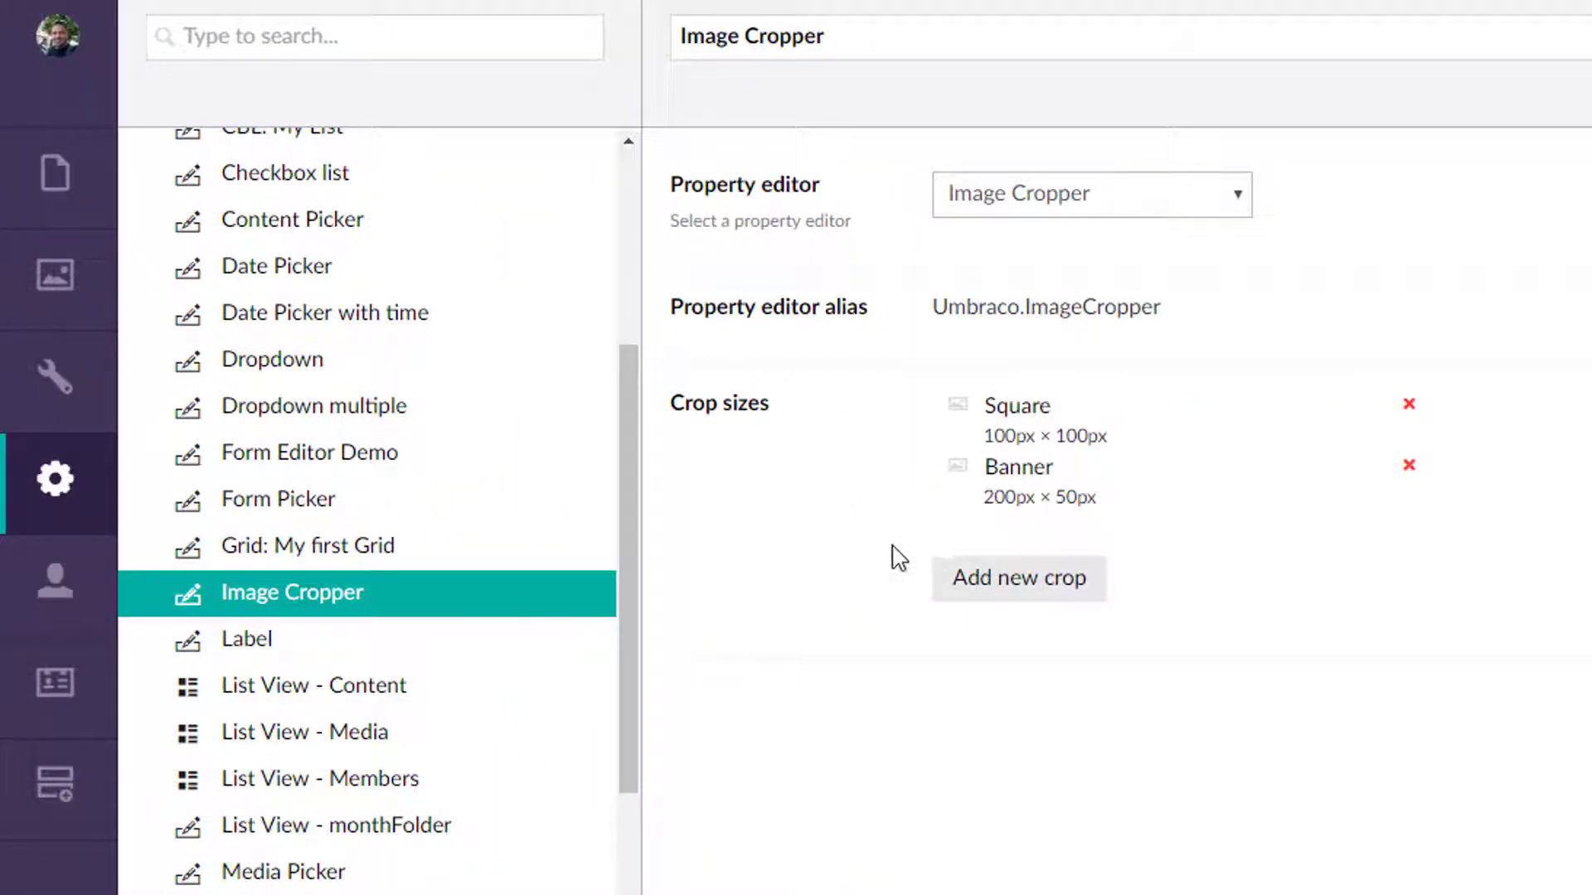
click(66, 303)
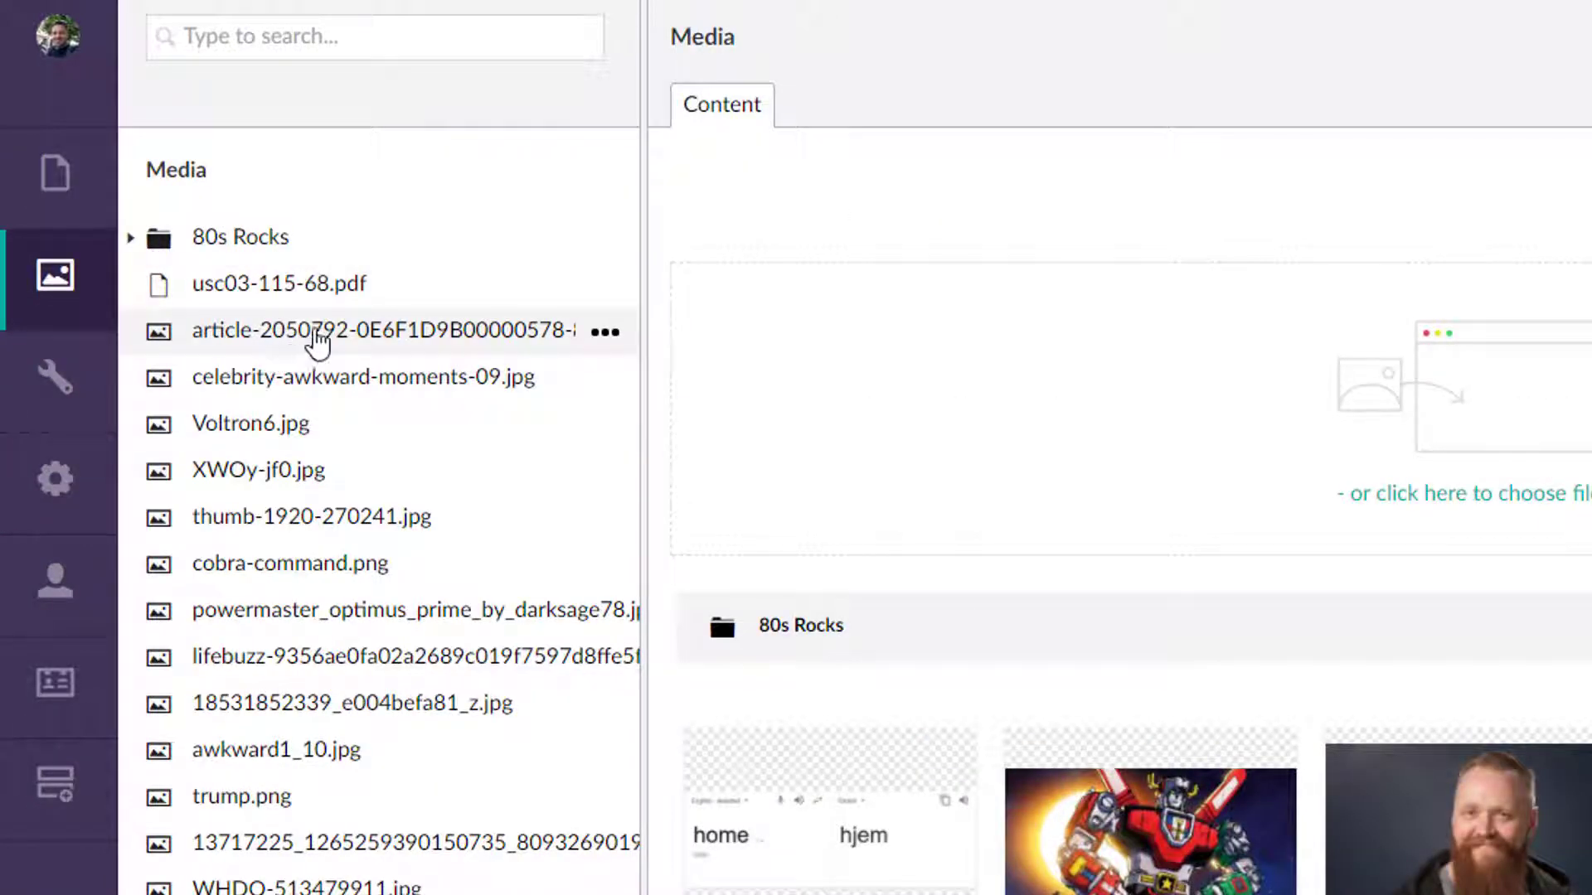
click(419, 336)
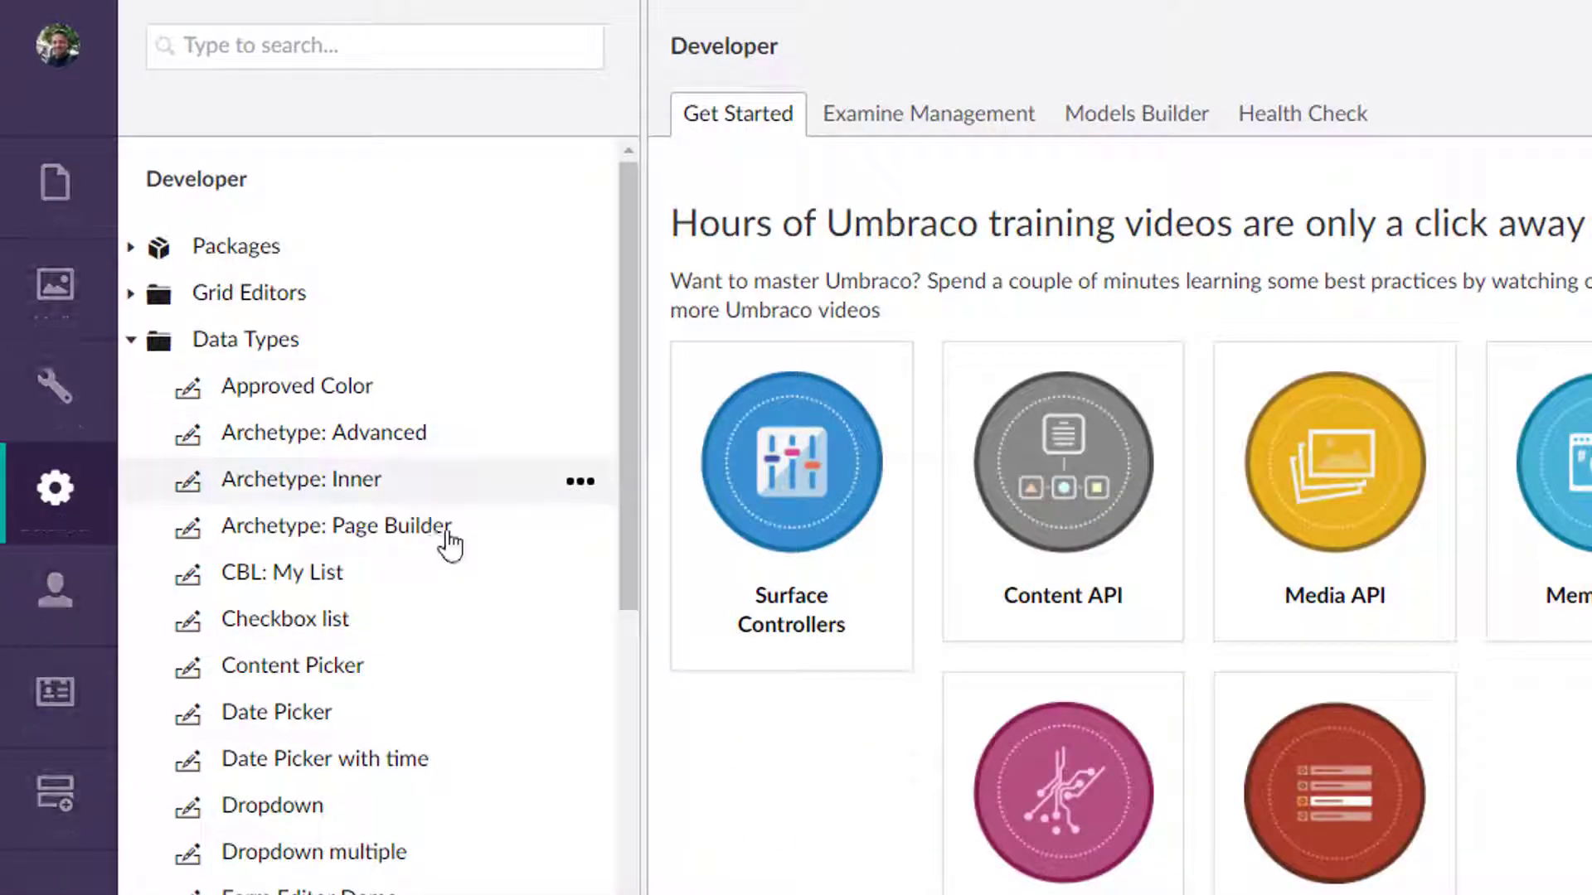
scroll(439, 580, down, 5)
scroll(406, 647, down, 3)
scroll(357, 630, up, 3)
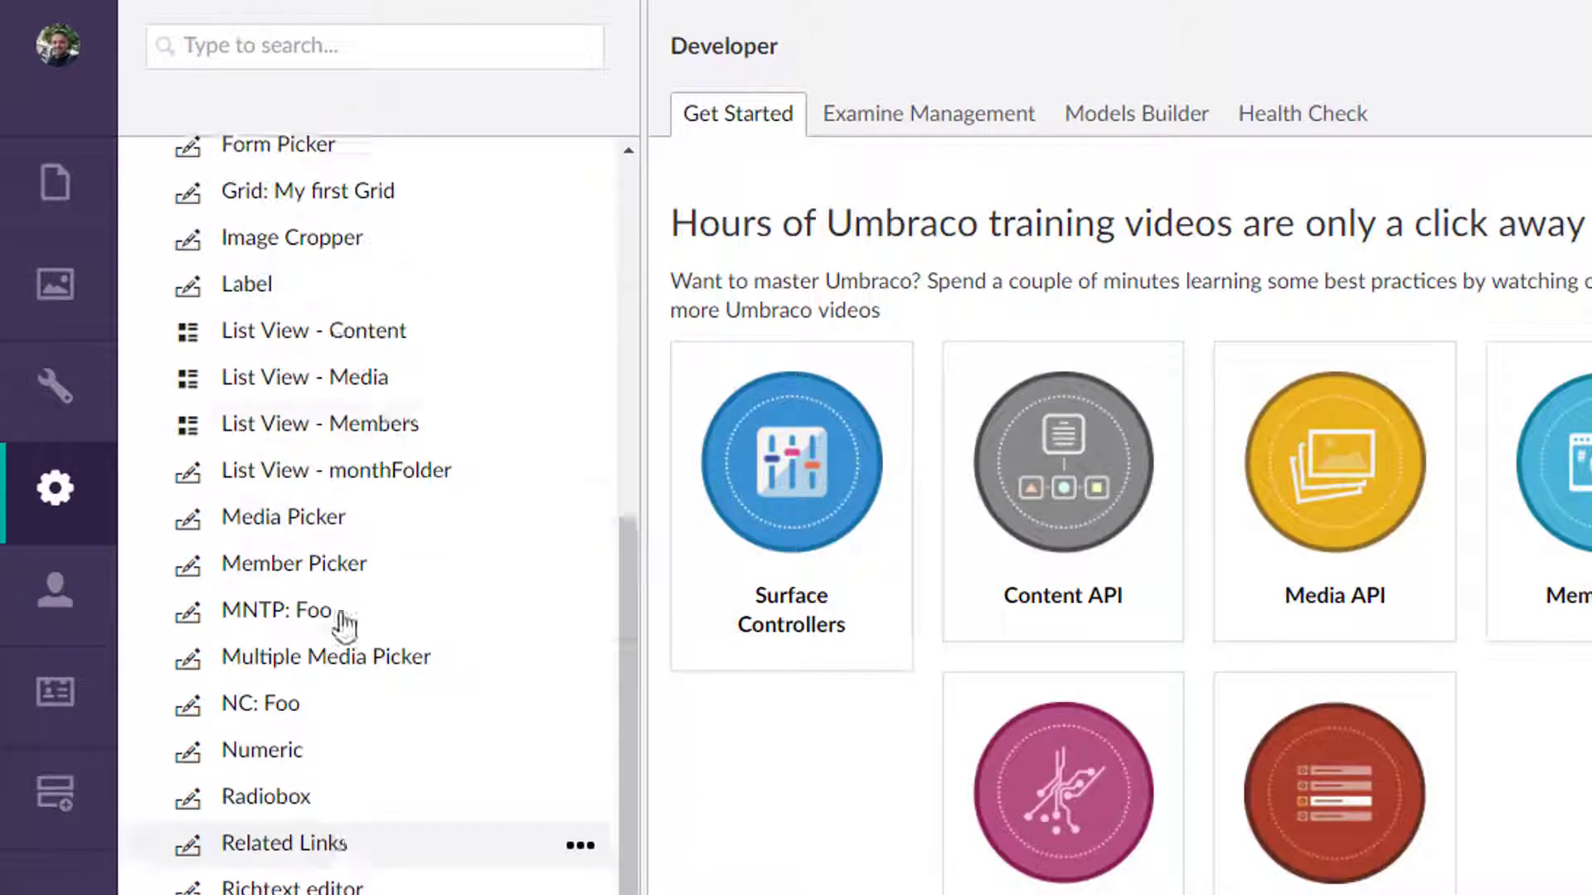
Add a crop named Vertical of 50 x 200 px to the Image Cropper data type and save it.
click(306, 313)
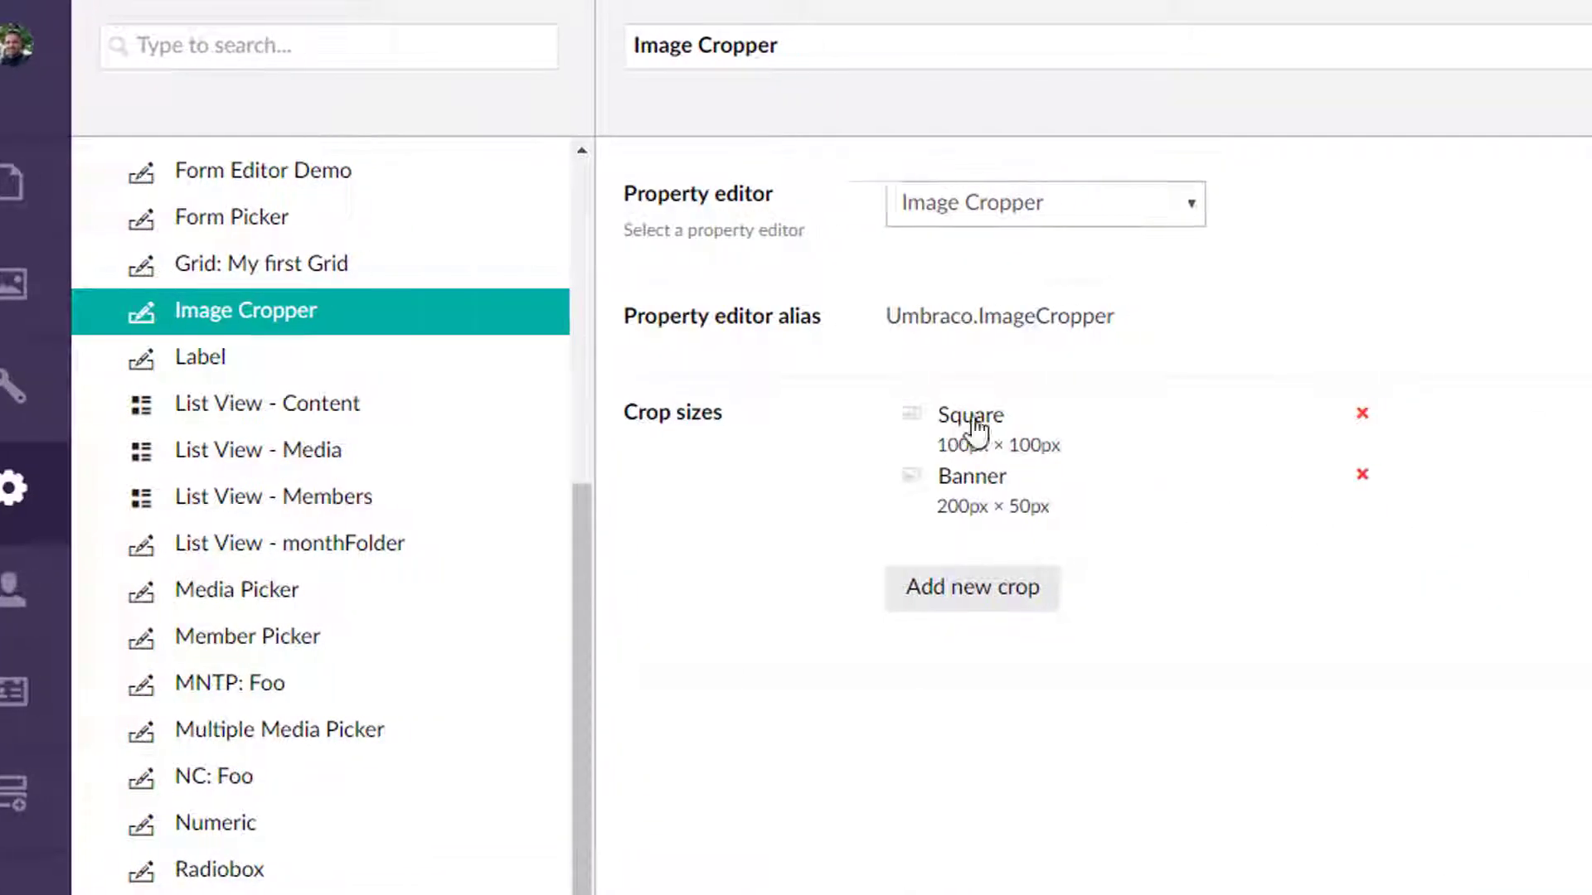
click(1042, 583)
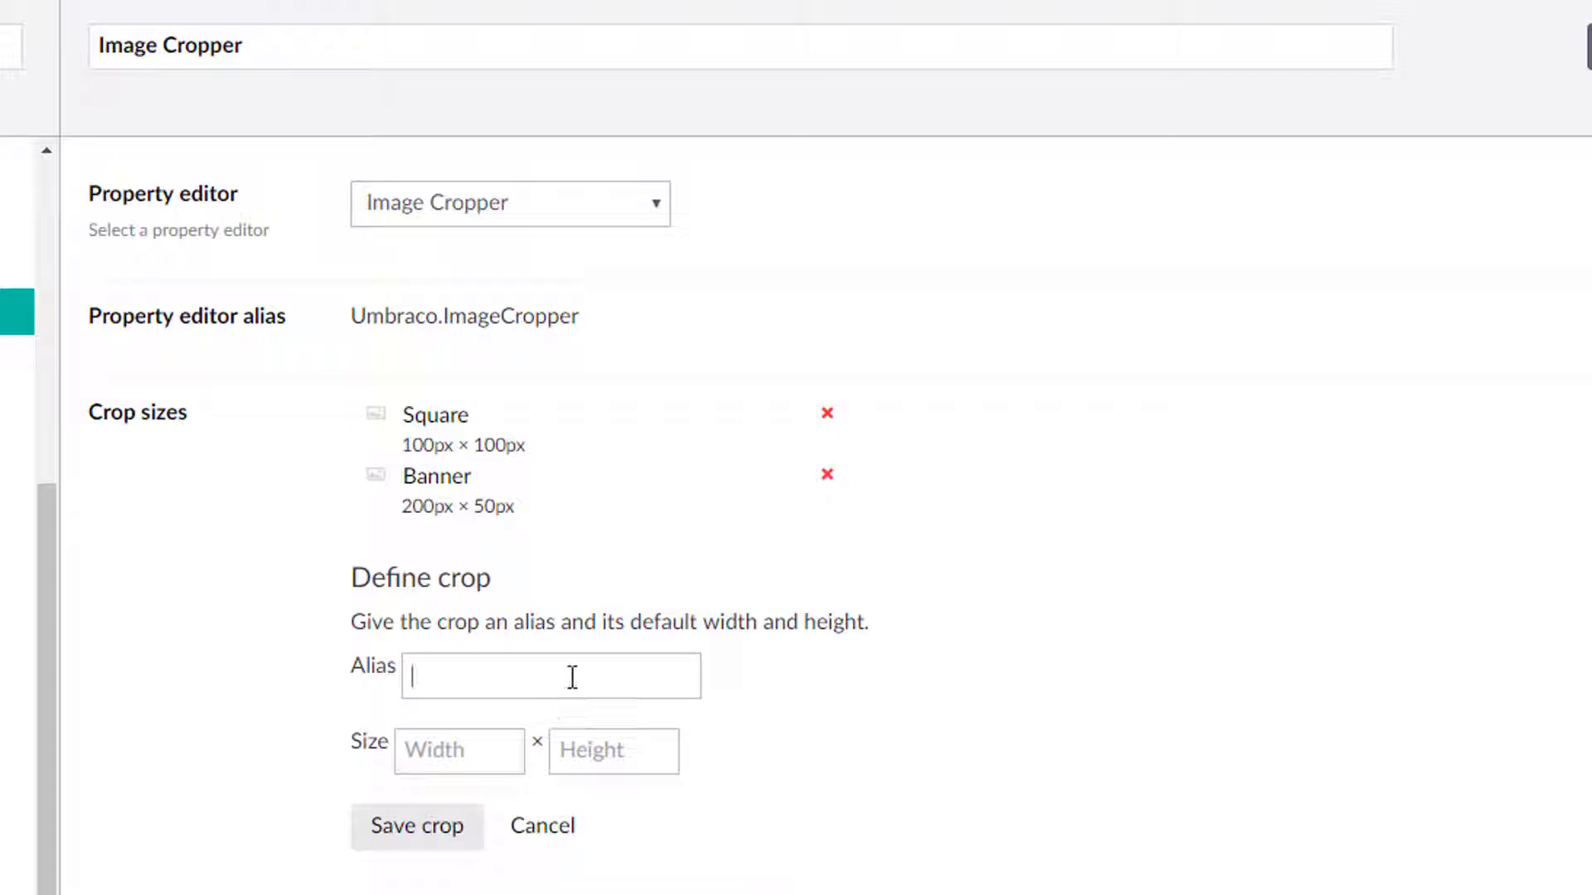
text(Vertical)
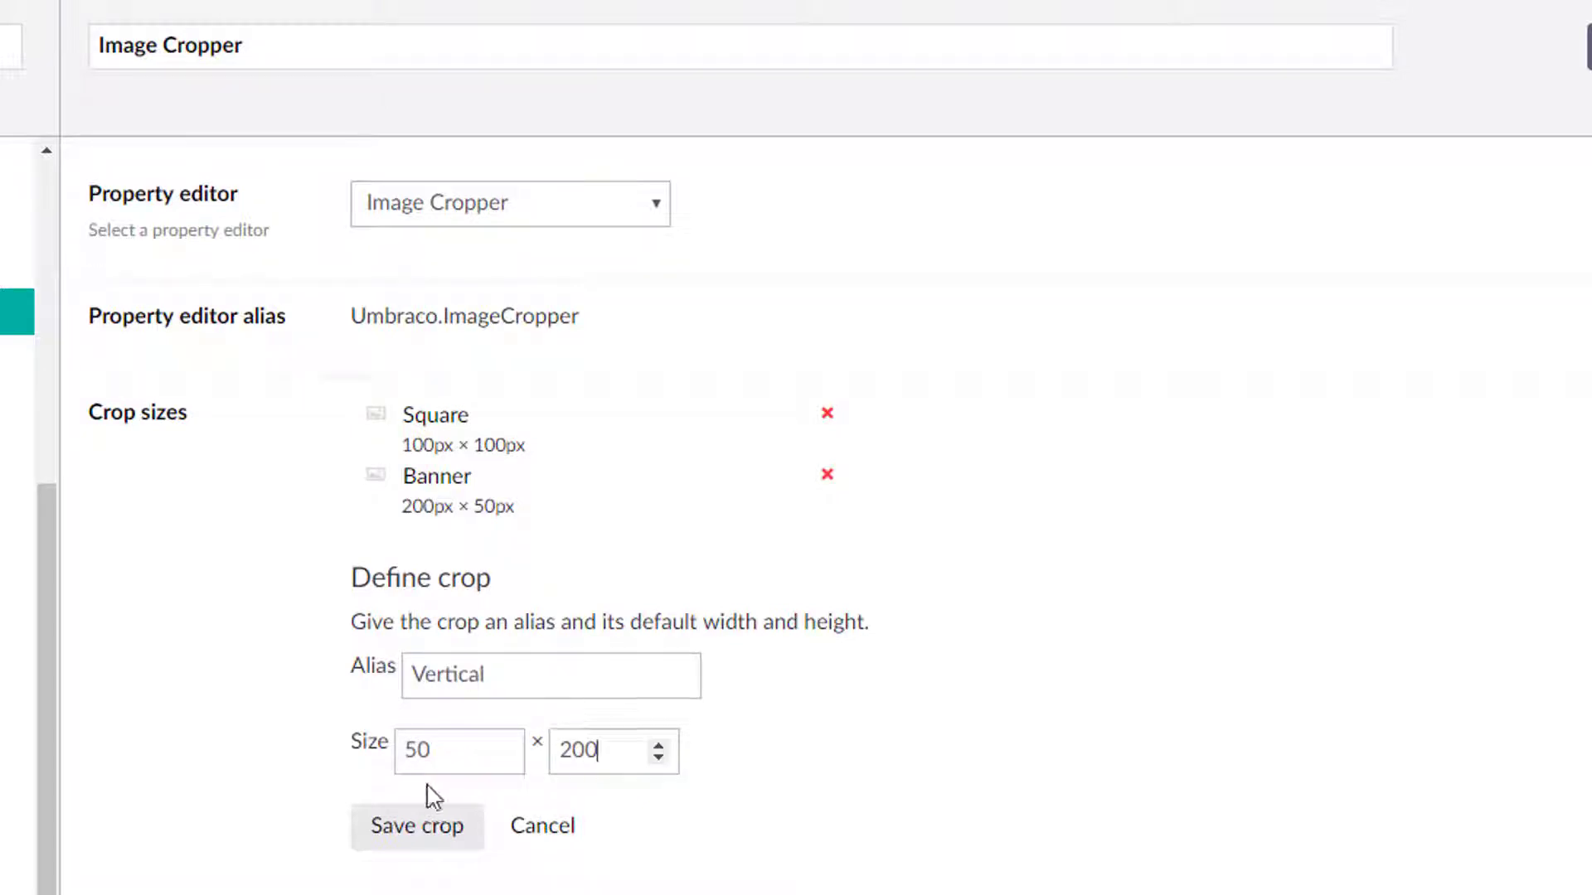
click(429, 822)
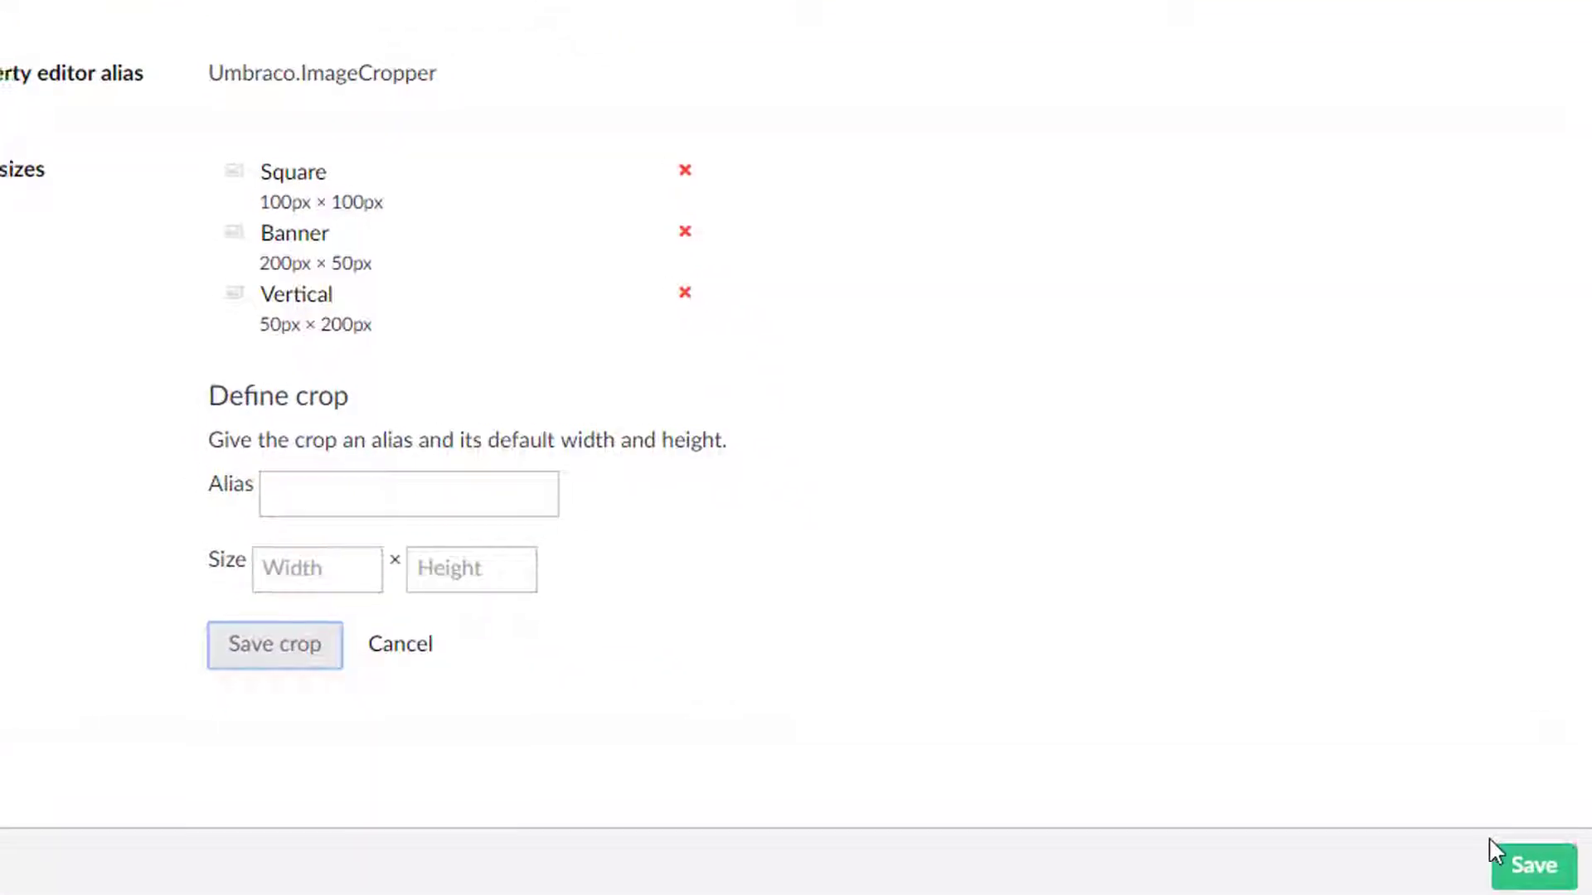
click(1502, 859)
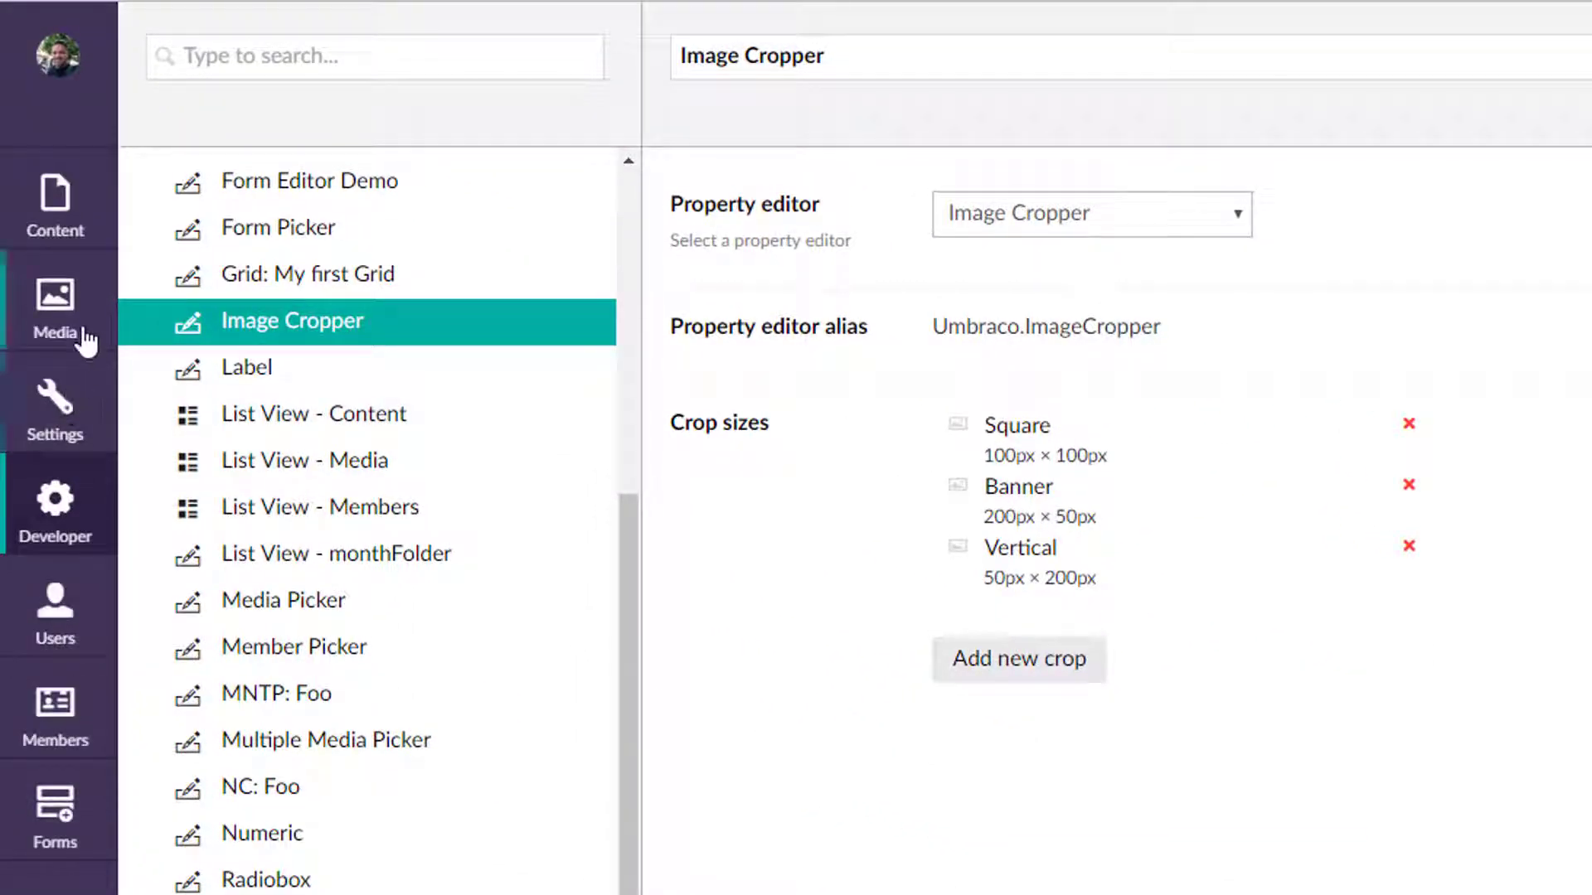
Open the Voltron6.jpg media item and move its focal point up onto the robot's head.
click(85, 336)
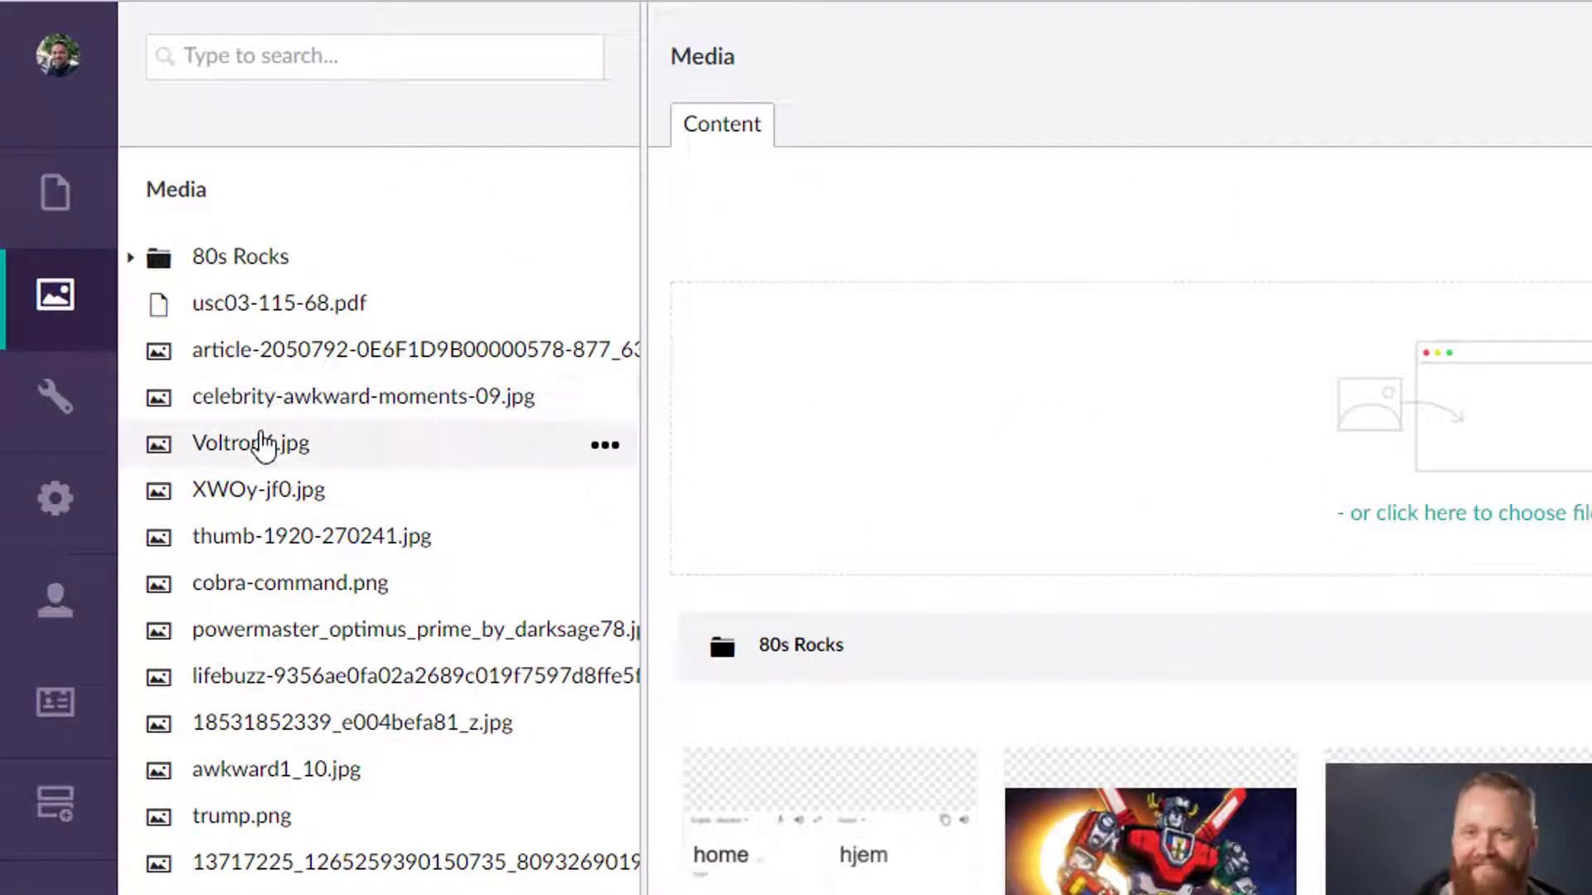
click(264, 446)
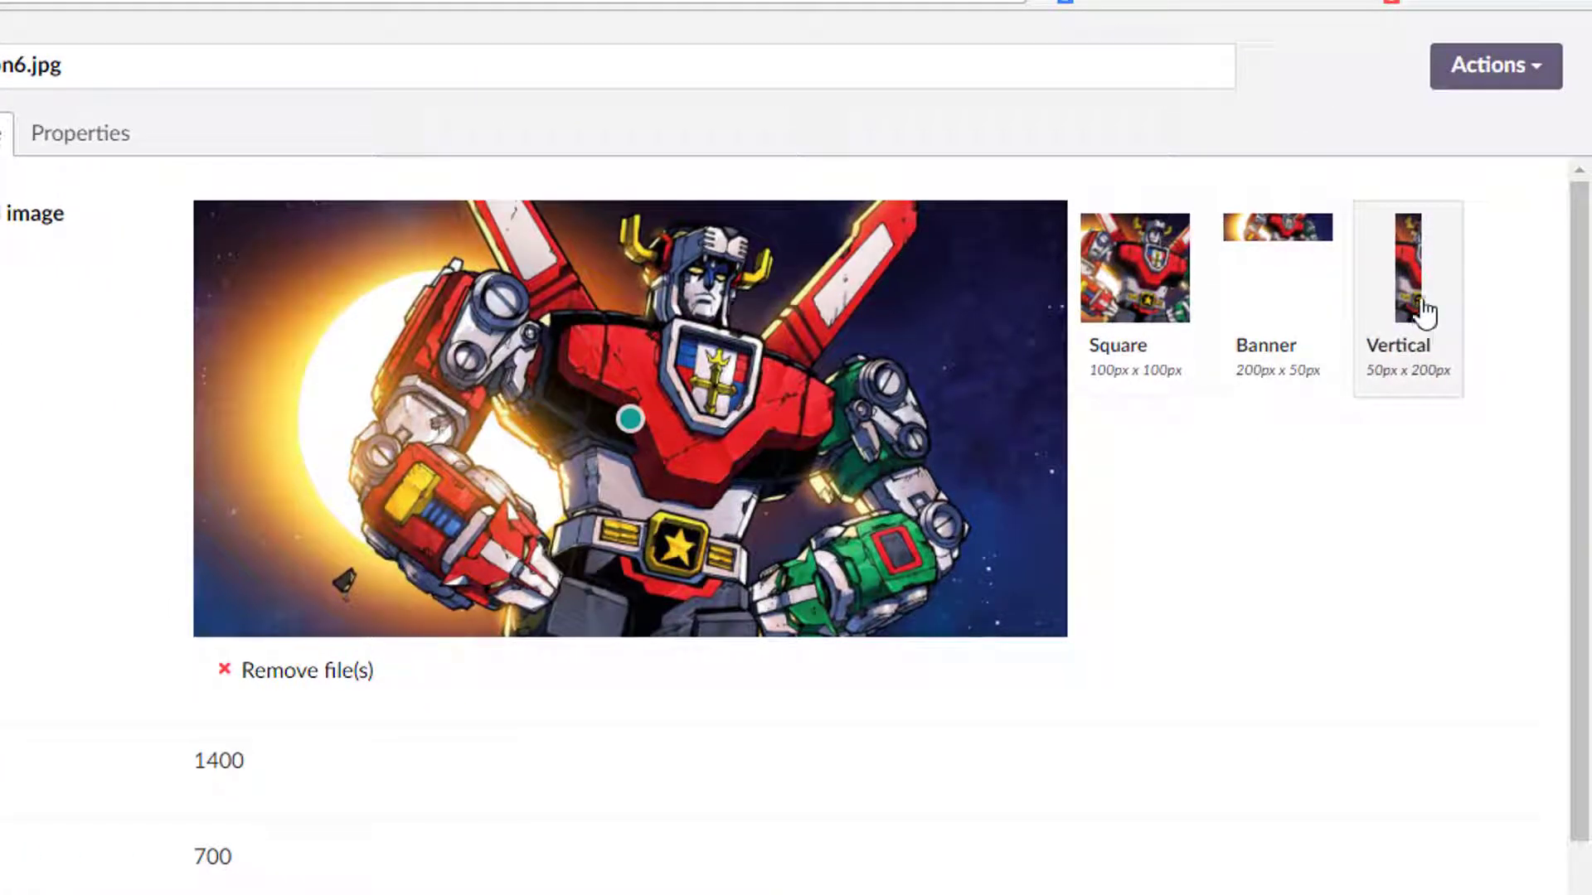
drag(630, 419, 705, 318)
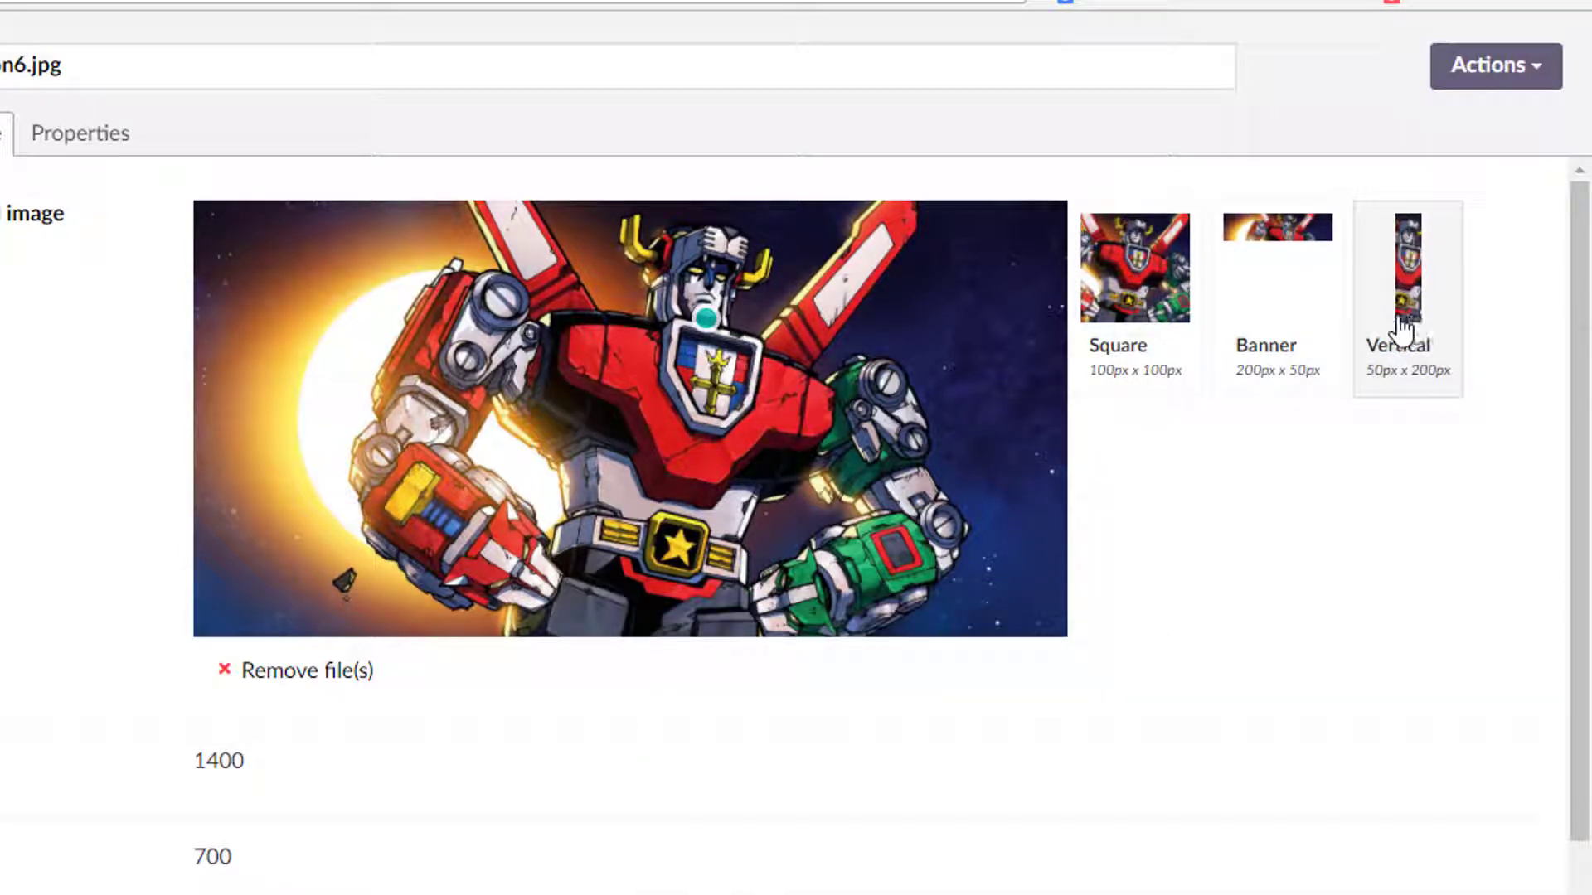
key(ctrl+plus)
key(ctrl+plus)
key(ctrl+plus)
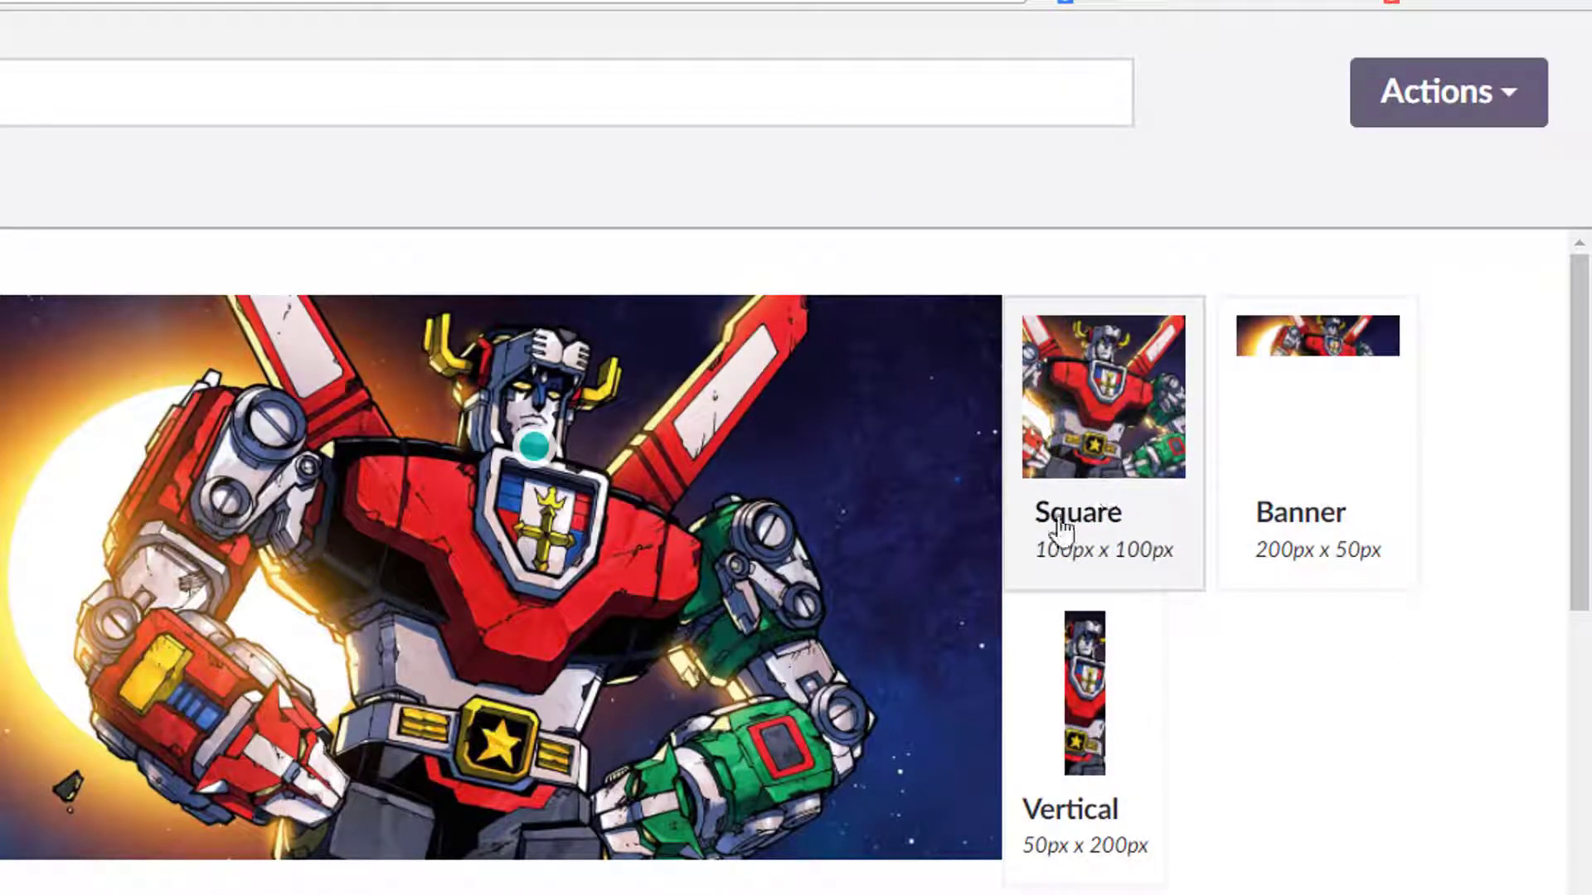
key(ctrl+0)
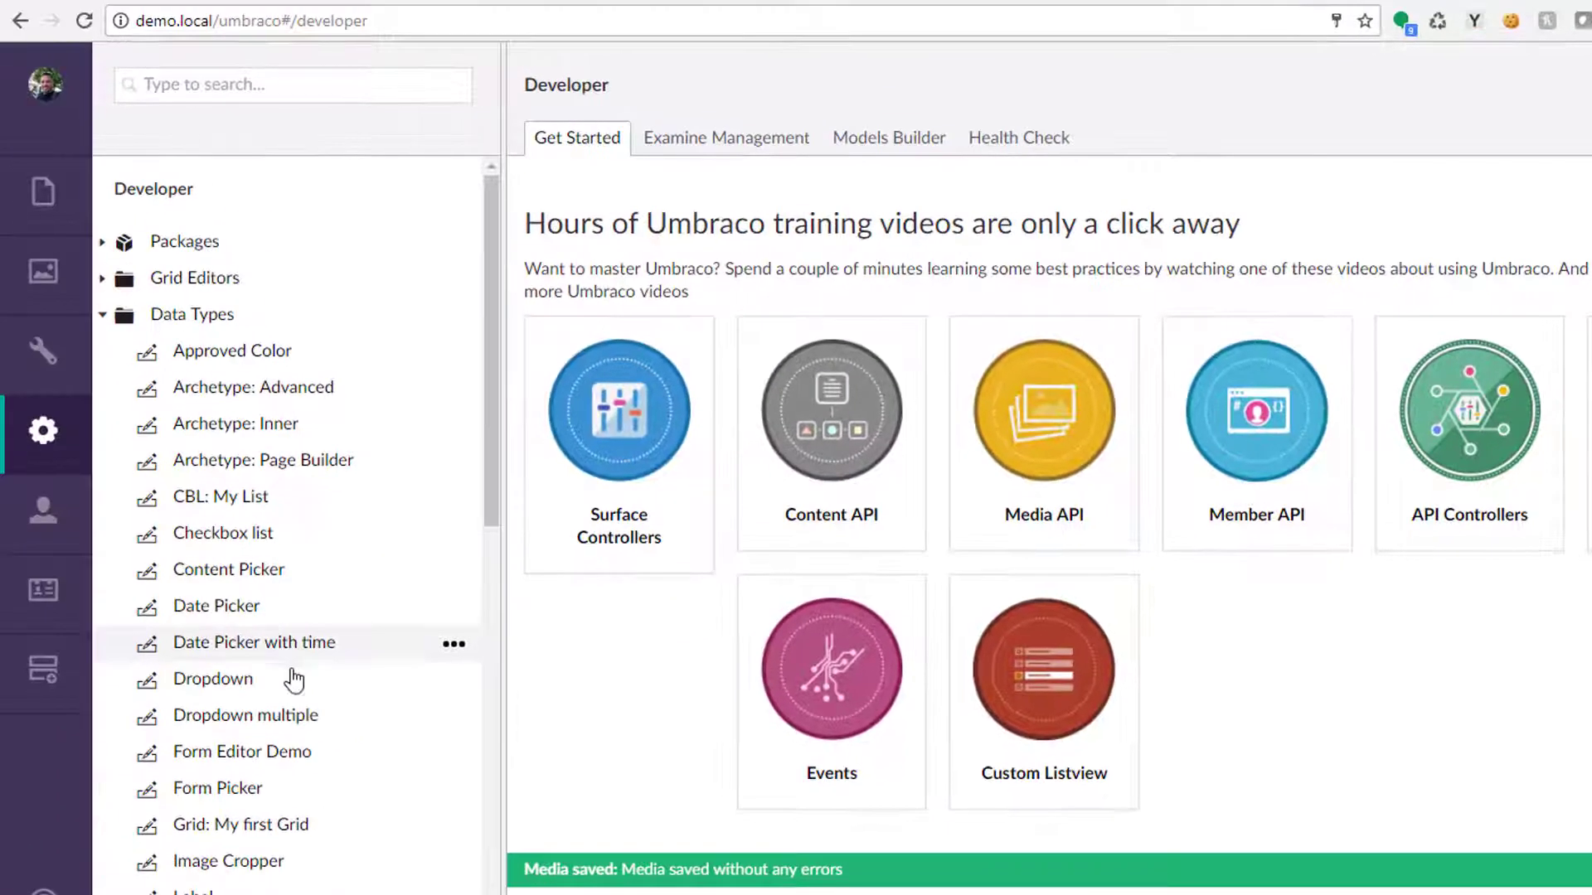
scroll(249, 580, down, 5)
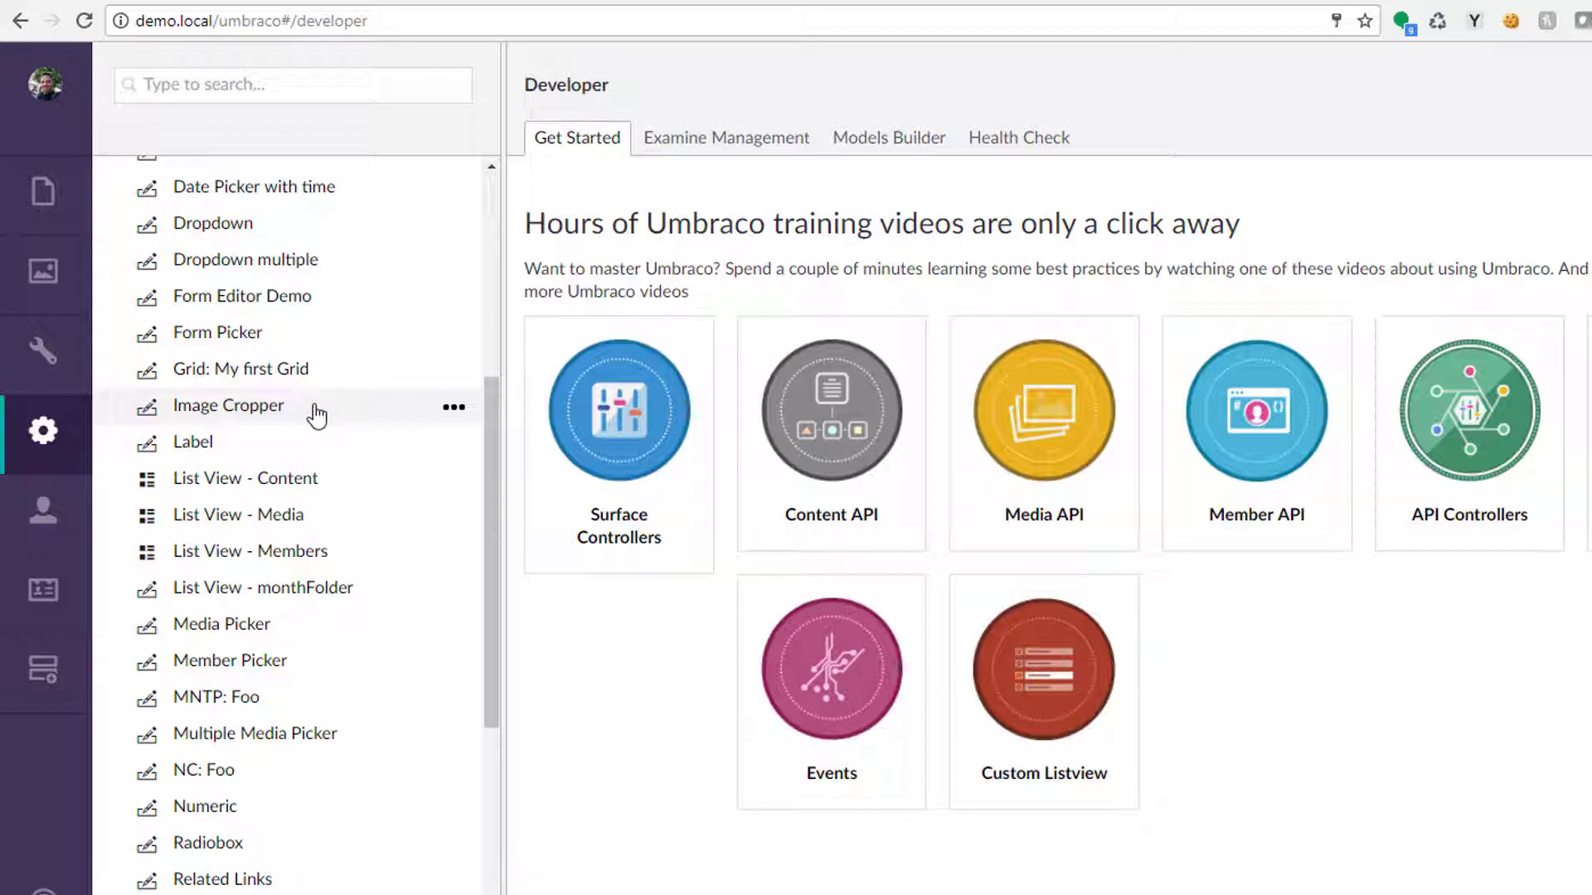
Inspect the Label and List View - Content data types and the list view of the News Landing Page's 2017/10 folder.
click(204, 442)
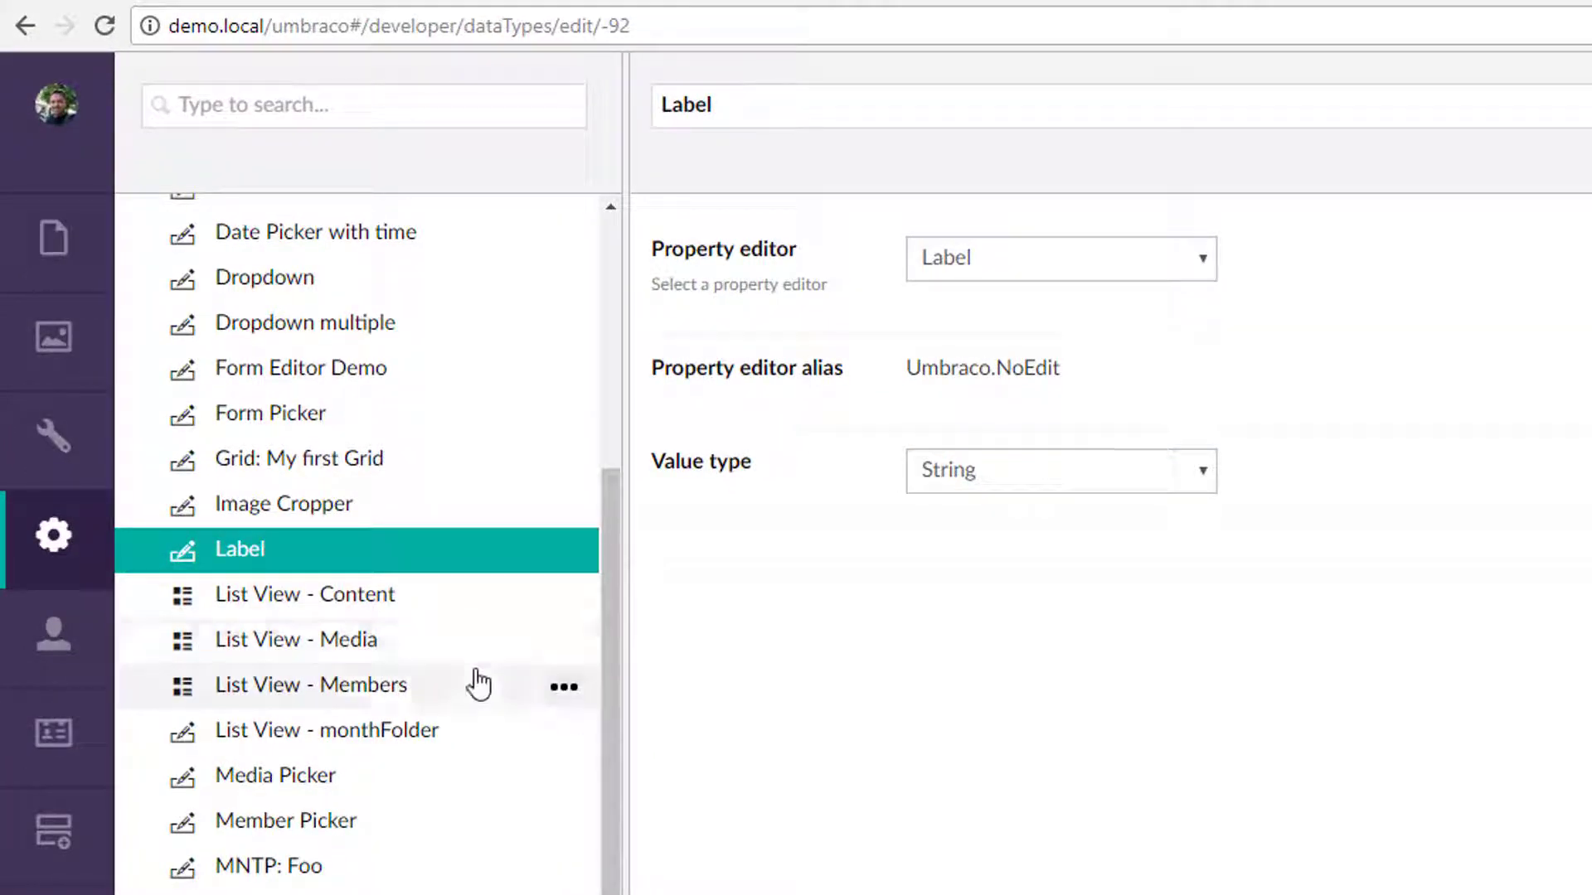
click(350, 609)
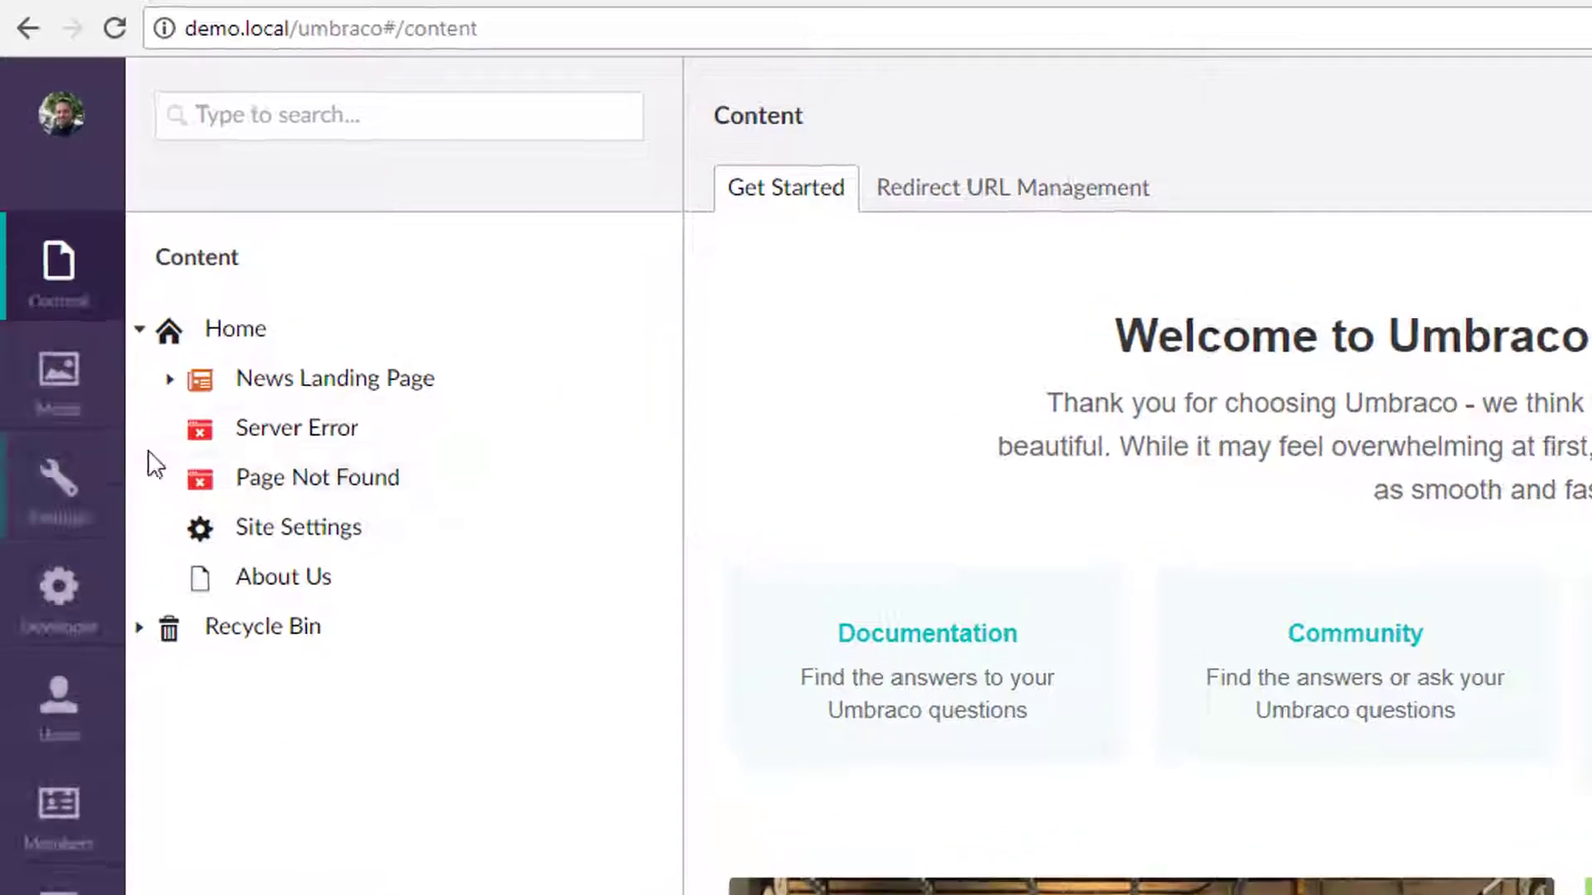
click(169, 379)
click(201, 426)
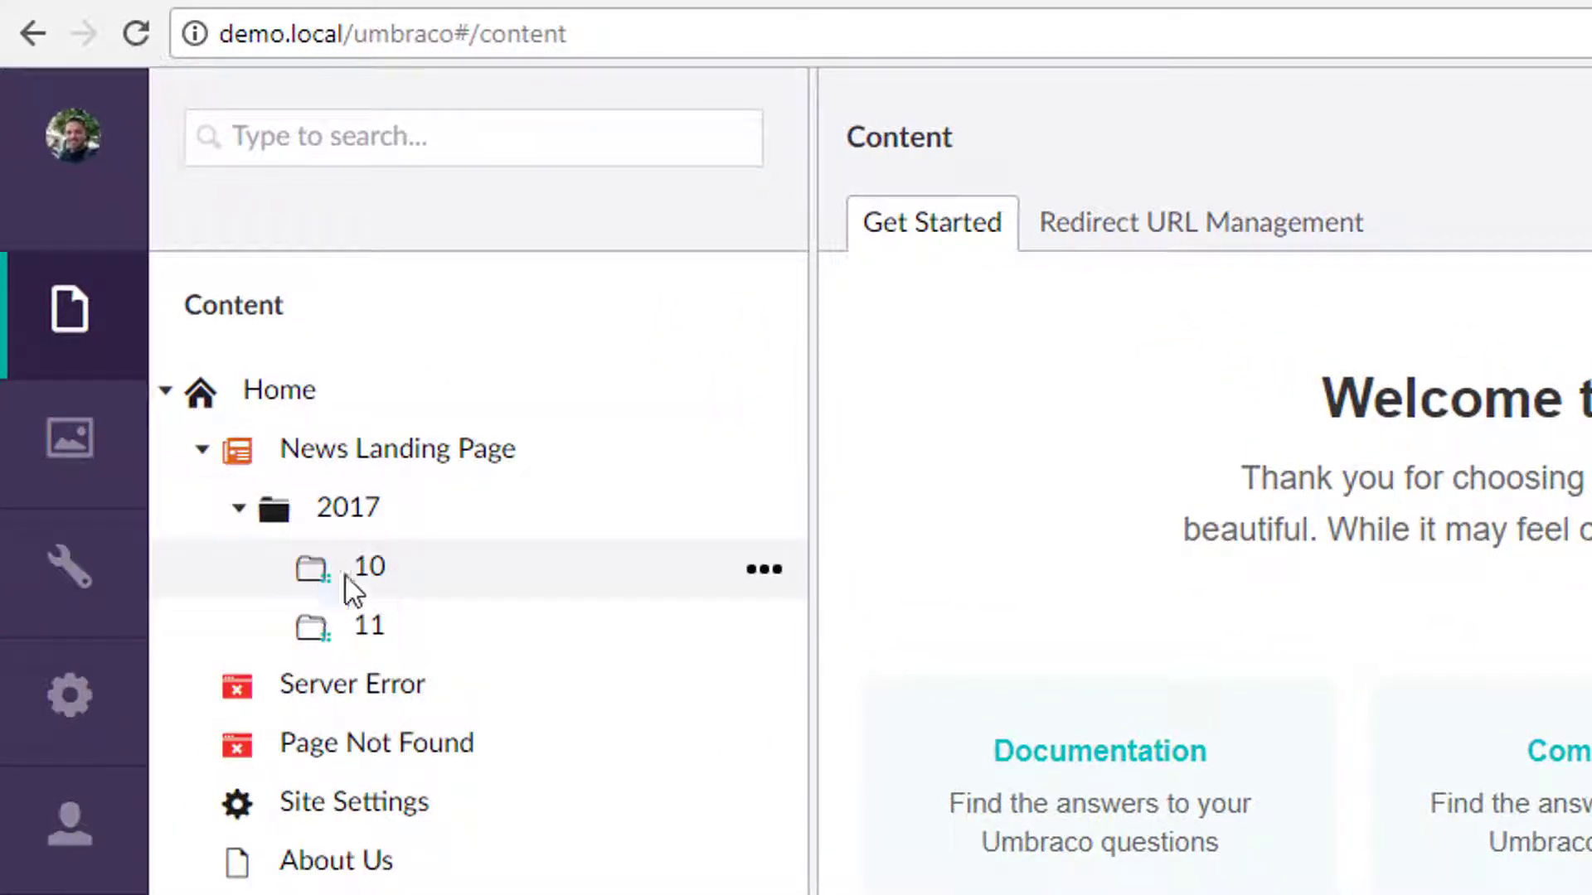
click(367, 583)
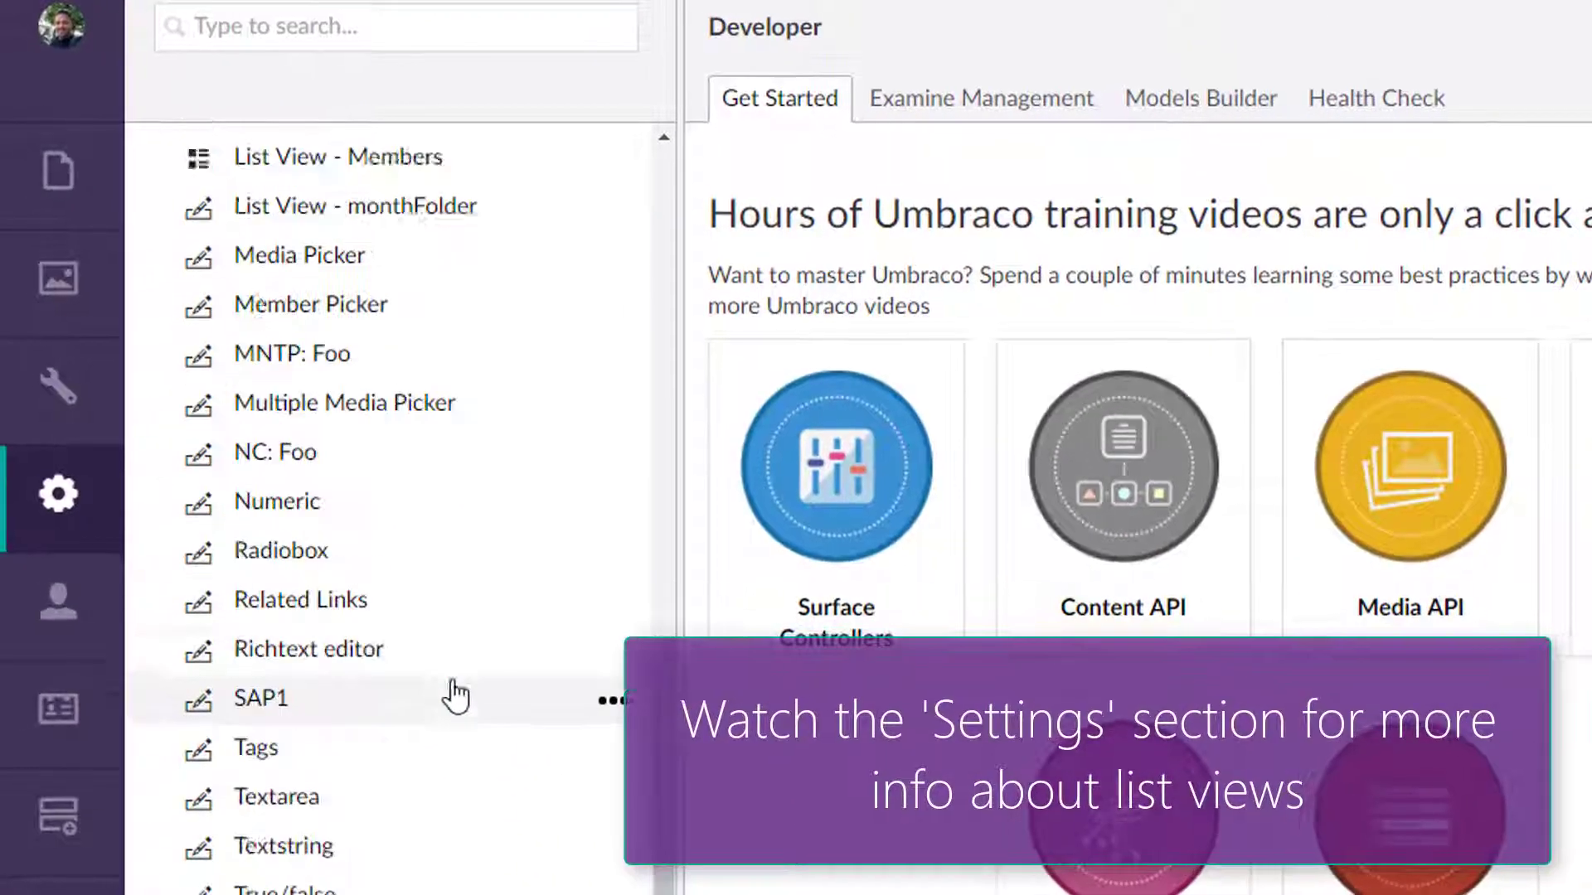
scroll(455, 696, up, 3)
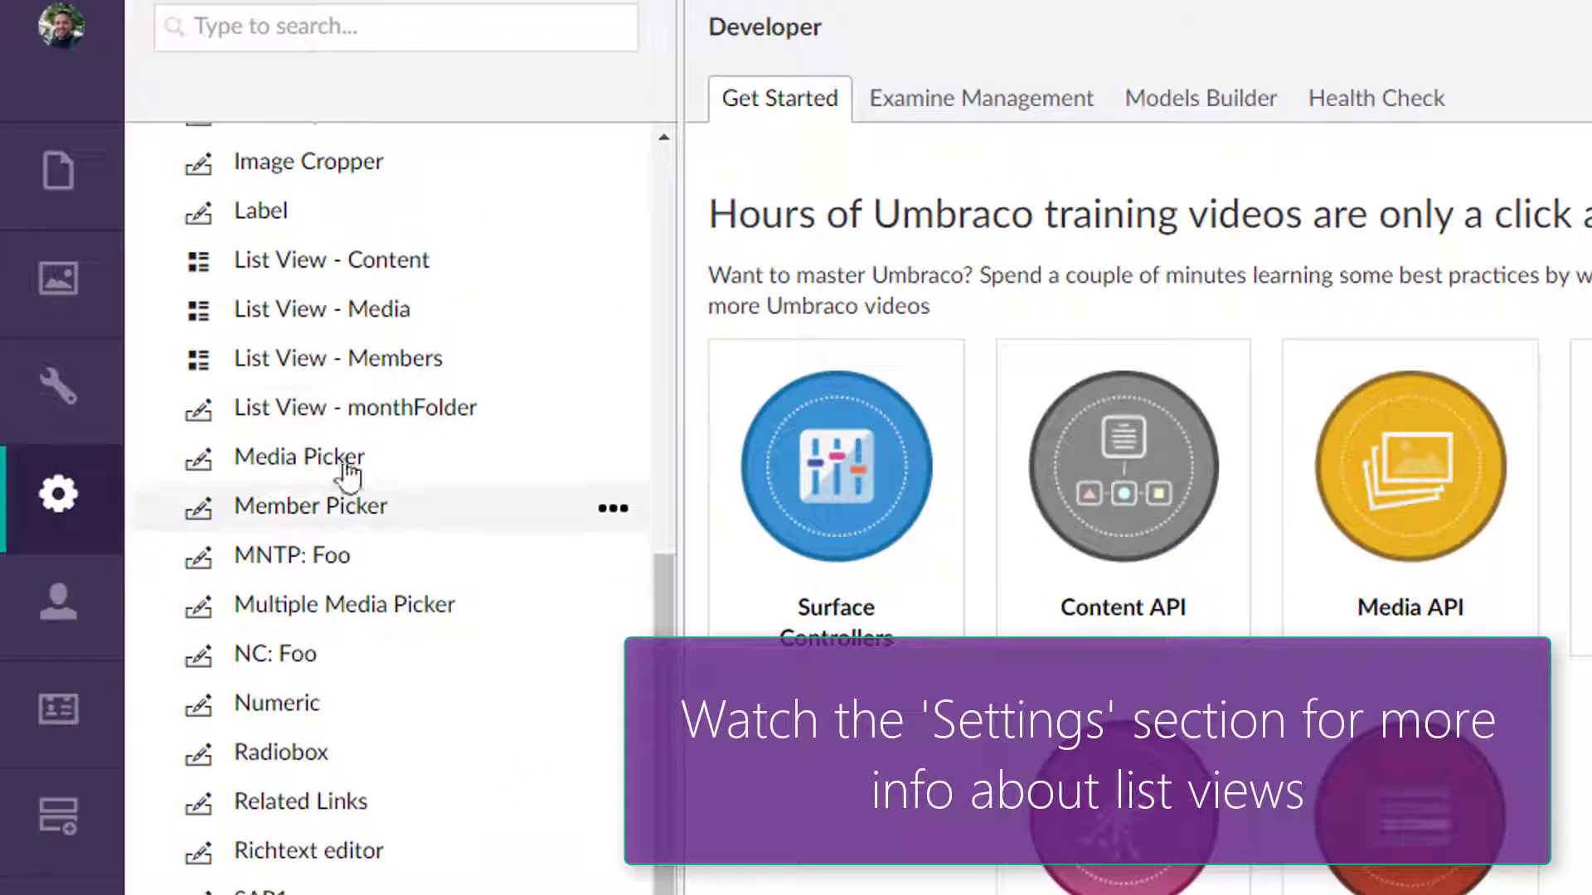
Inspect the List View - Content, Media Picker, Member Picker and MNTP: Foo data types.
click(391, 262)
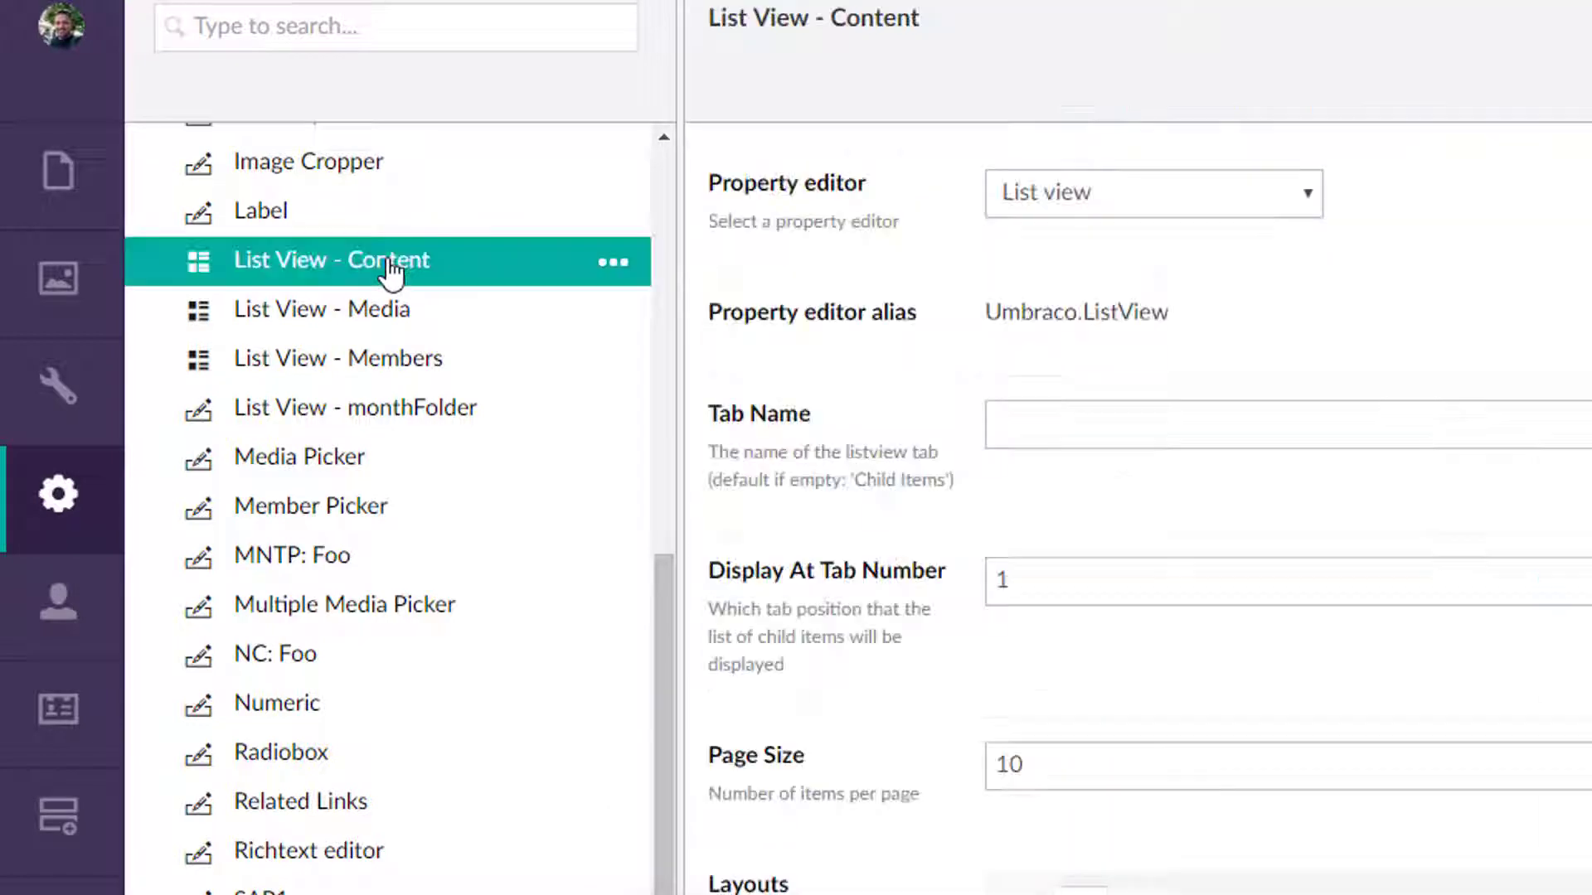
scroll(995, 613, down, 5)
scroll(1293, 879, down, 6)
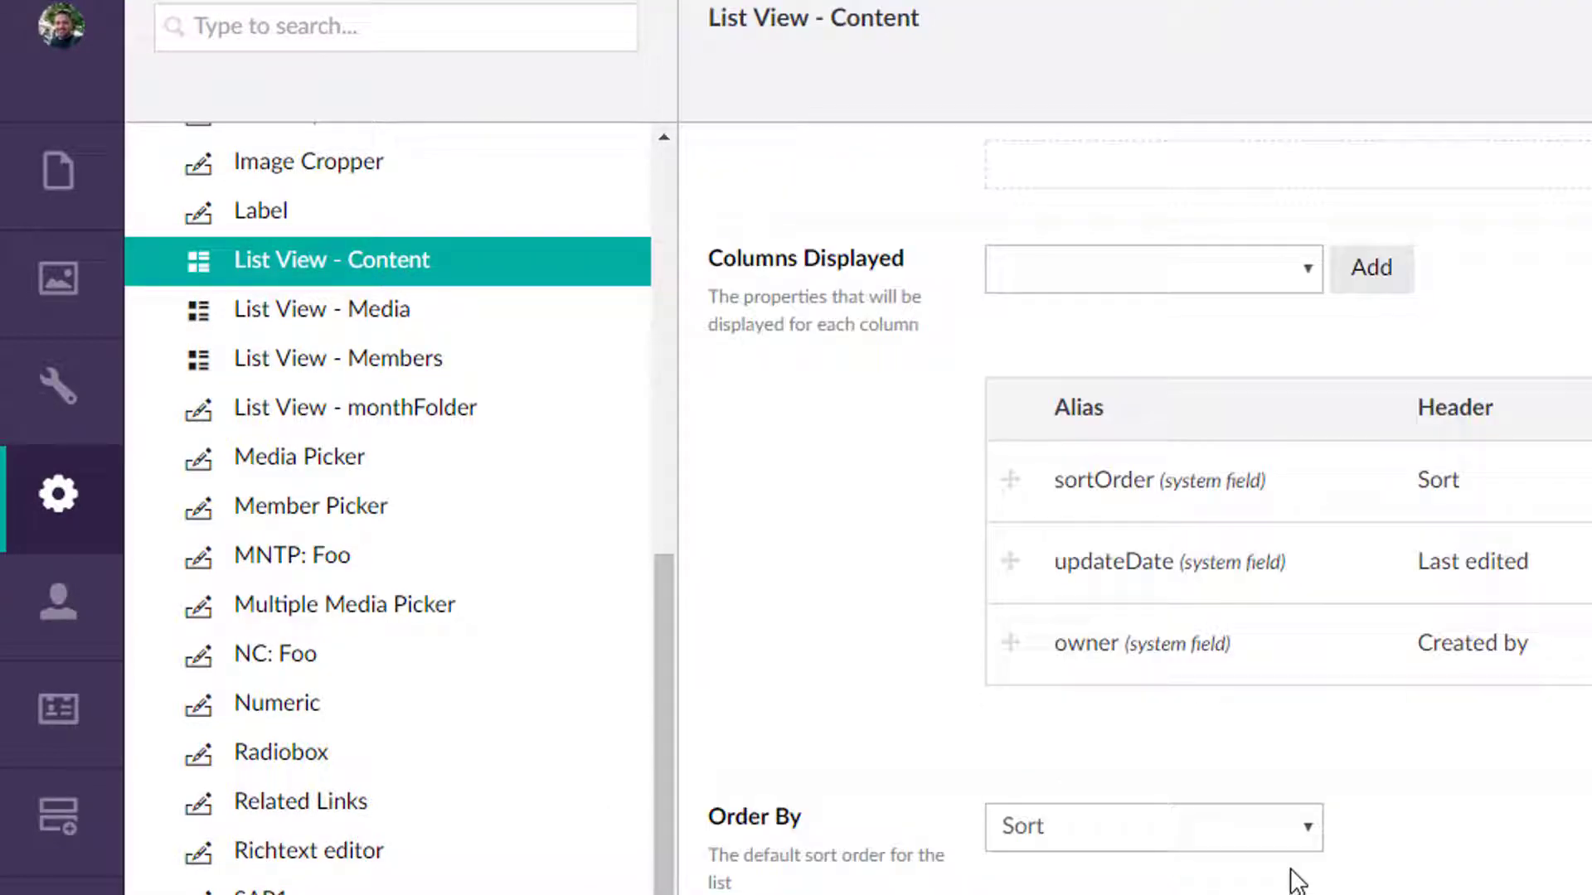
scroll(735, 686, up, 10)
scroll(248, 412, up, 5)
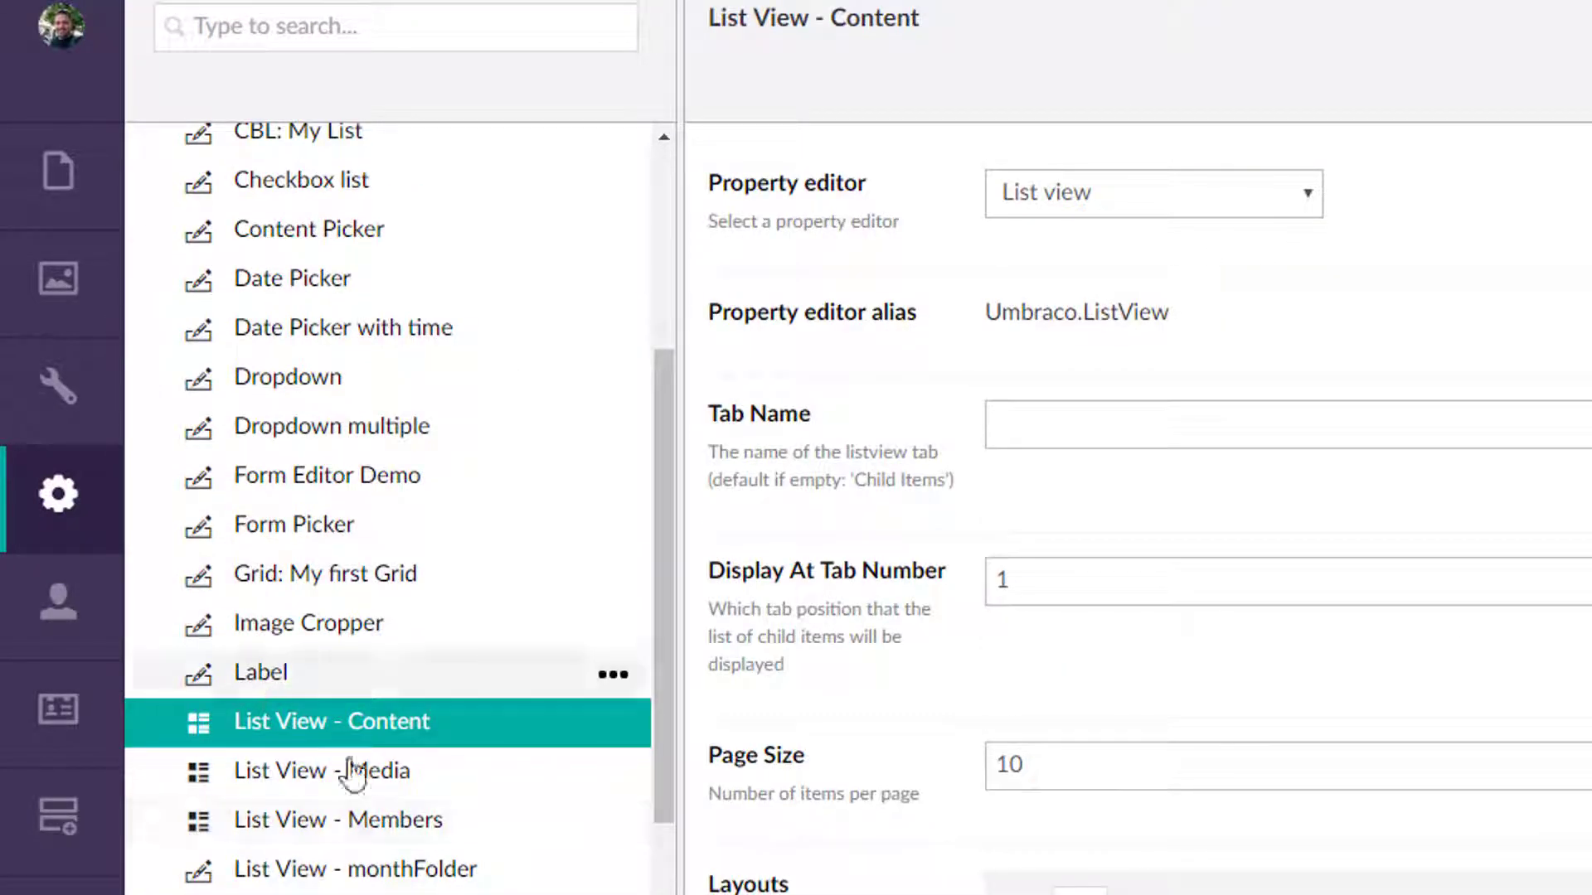
scroll(423, 841, down, 2)
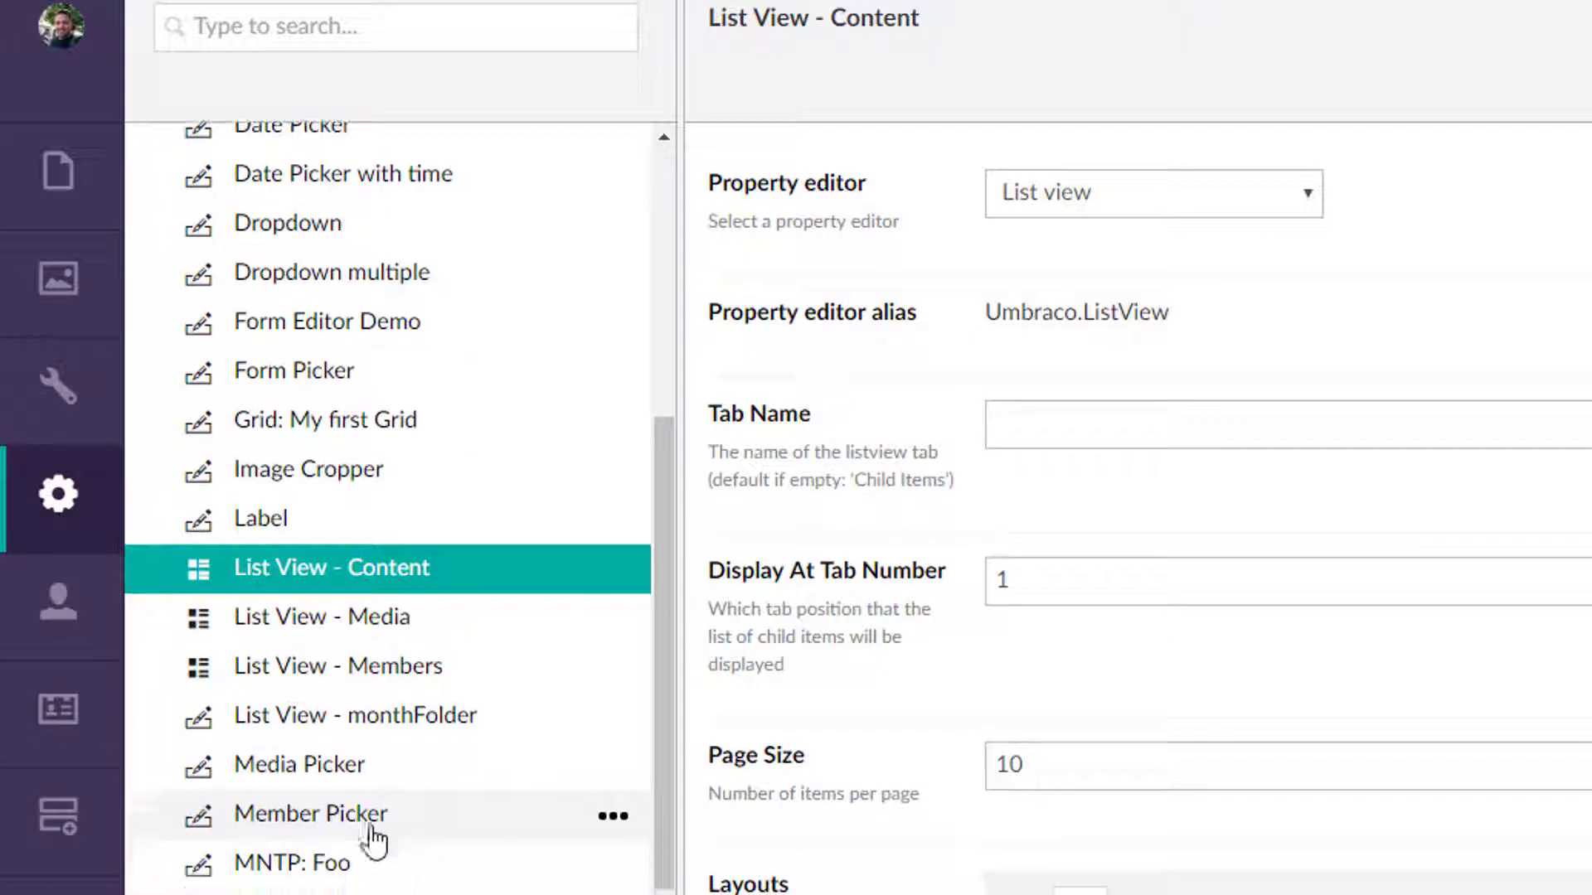
click(312, 775)
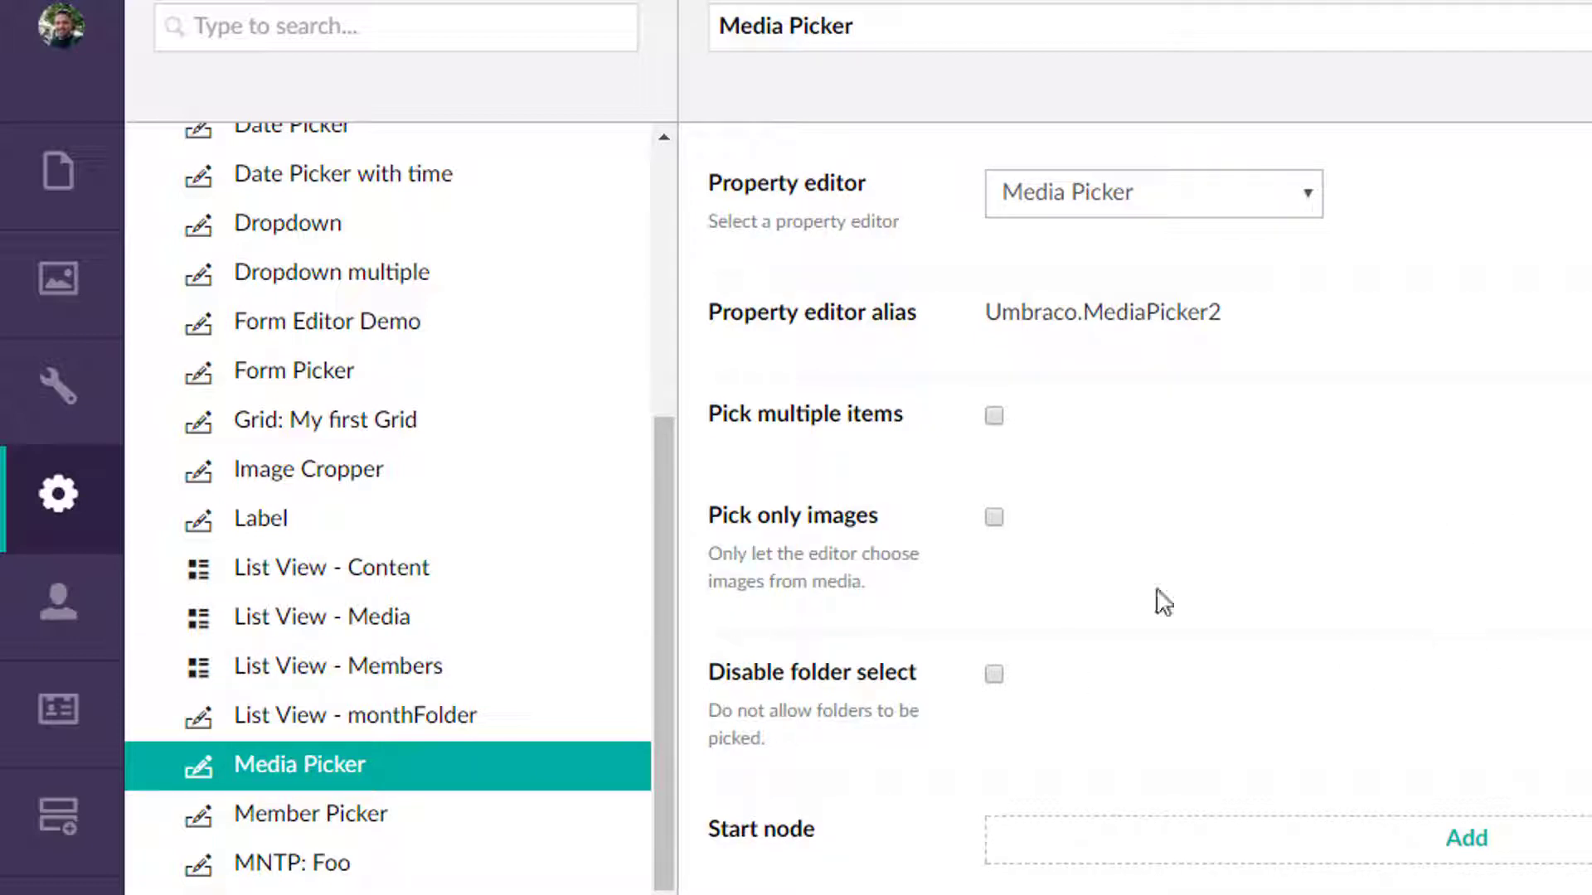
click(337, 810)
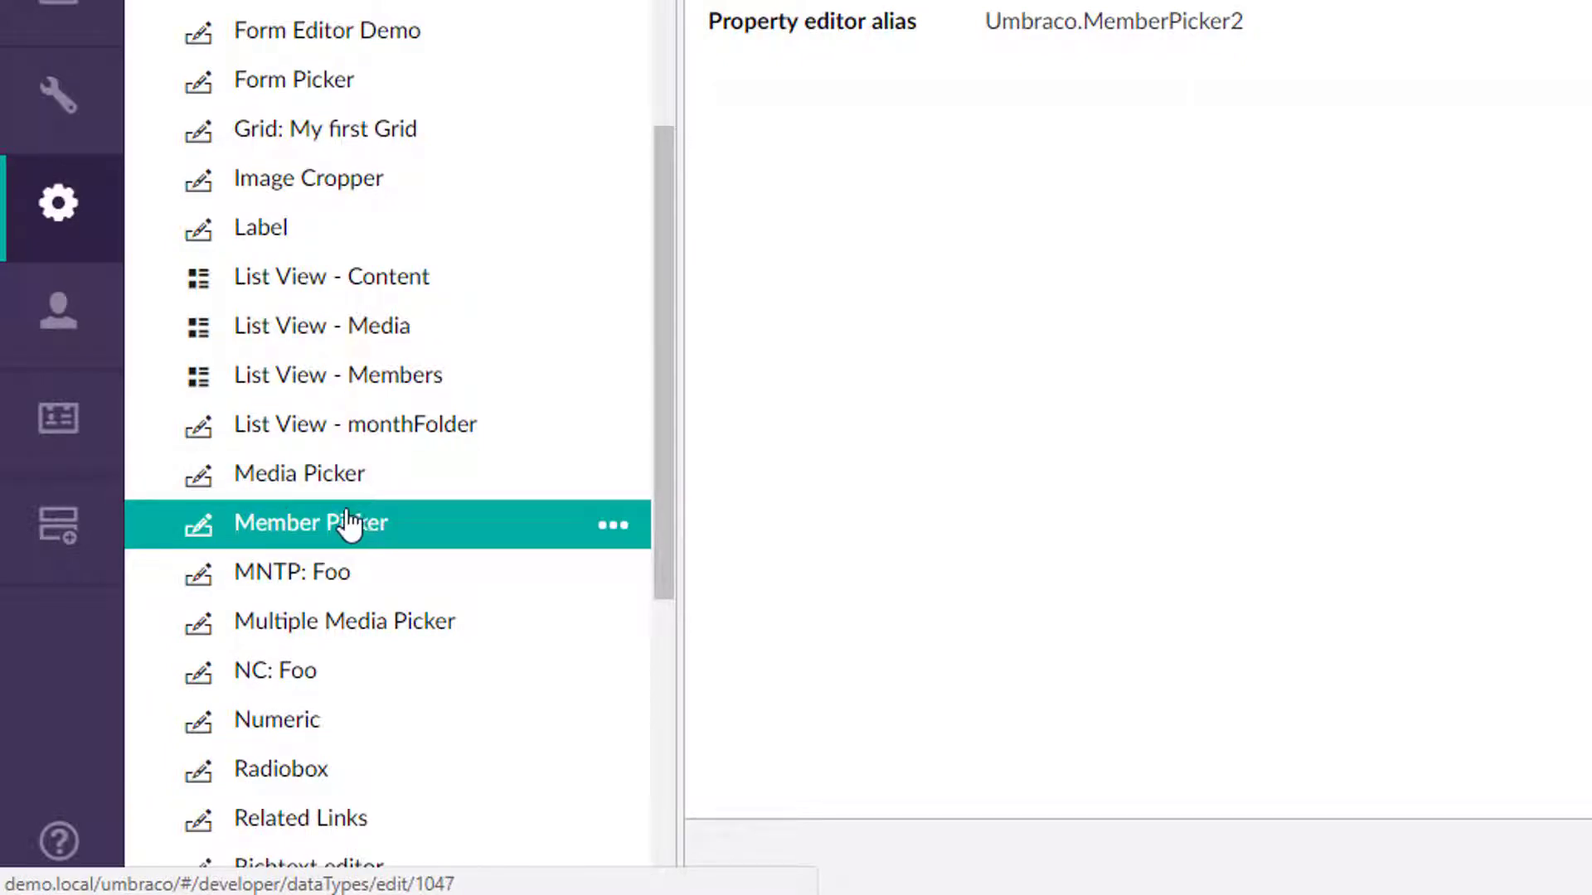
scroll(381, 531, down, 2)
click(273, 435)
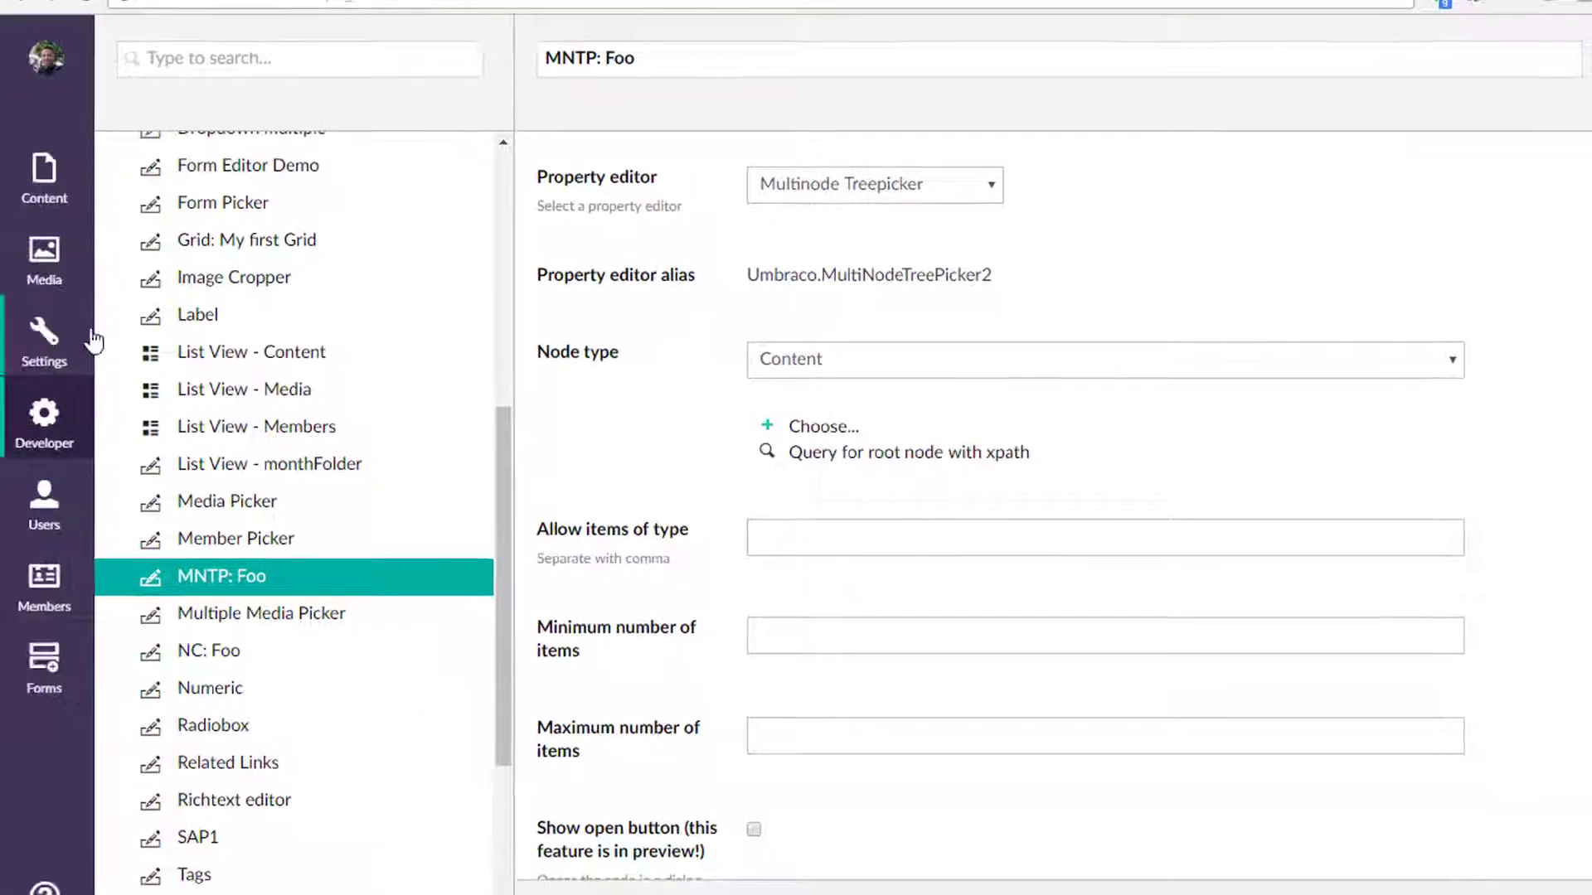
Add a My List property using the MNTP: Foo data type to the Generic Page document type and save it.
click(93, 340)
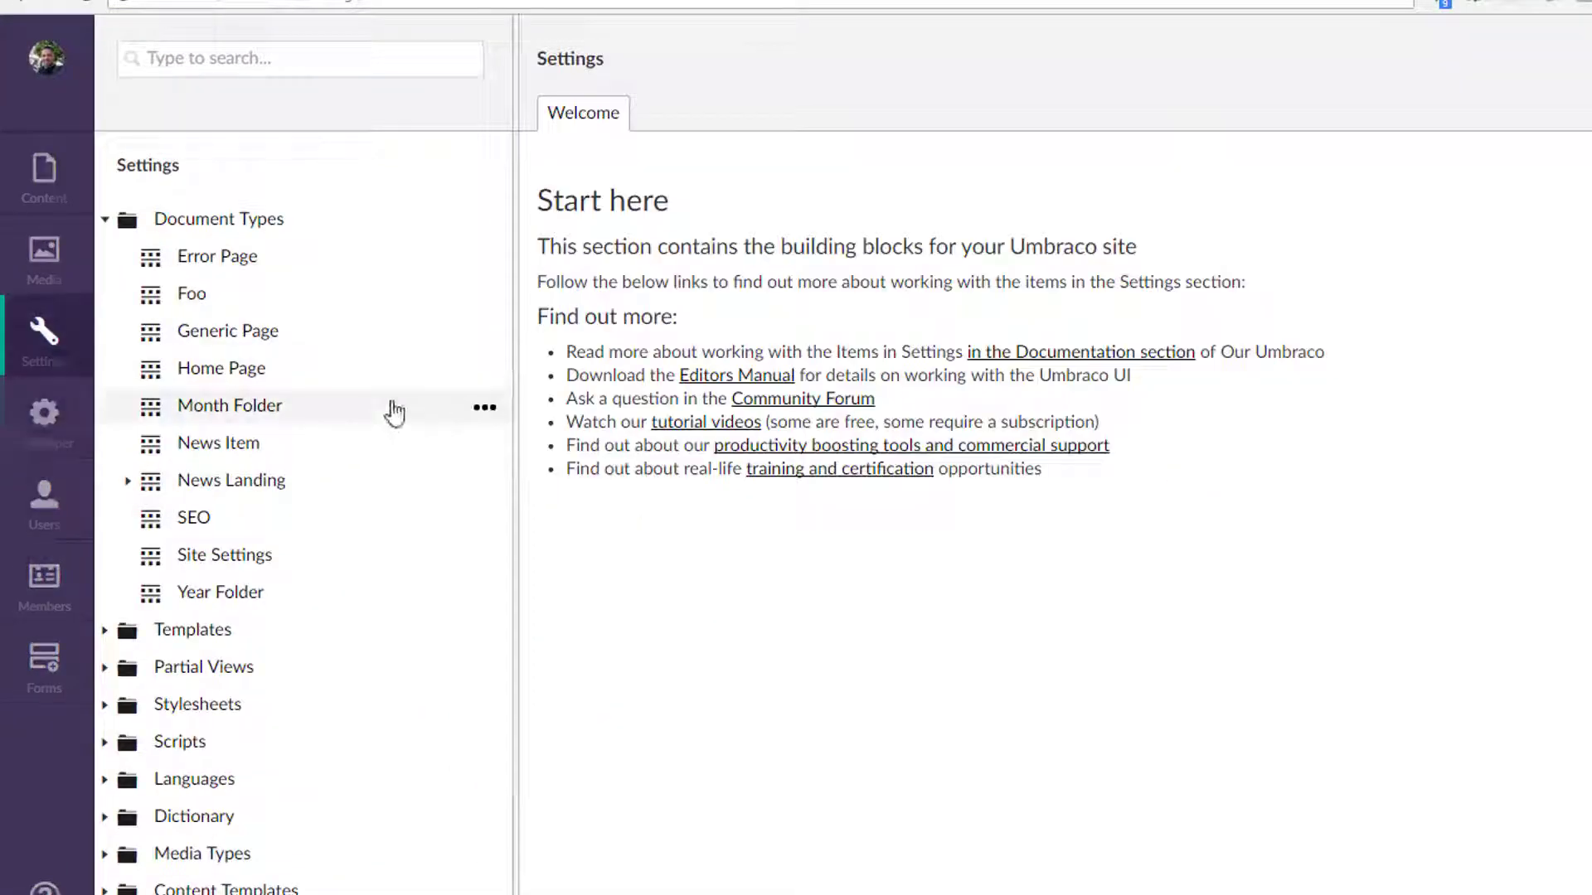
click(221, 333)
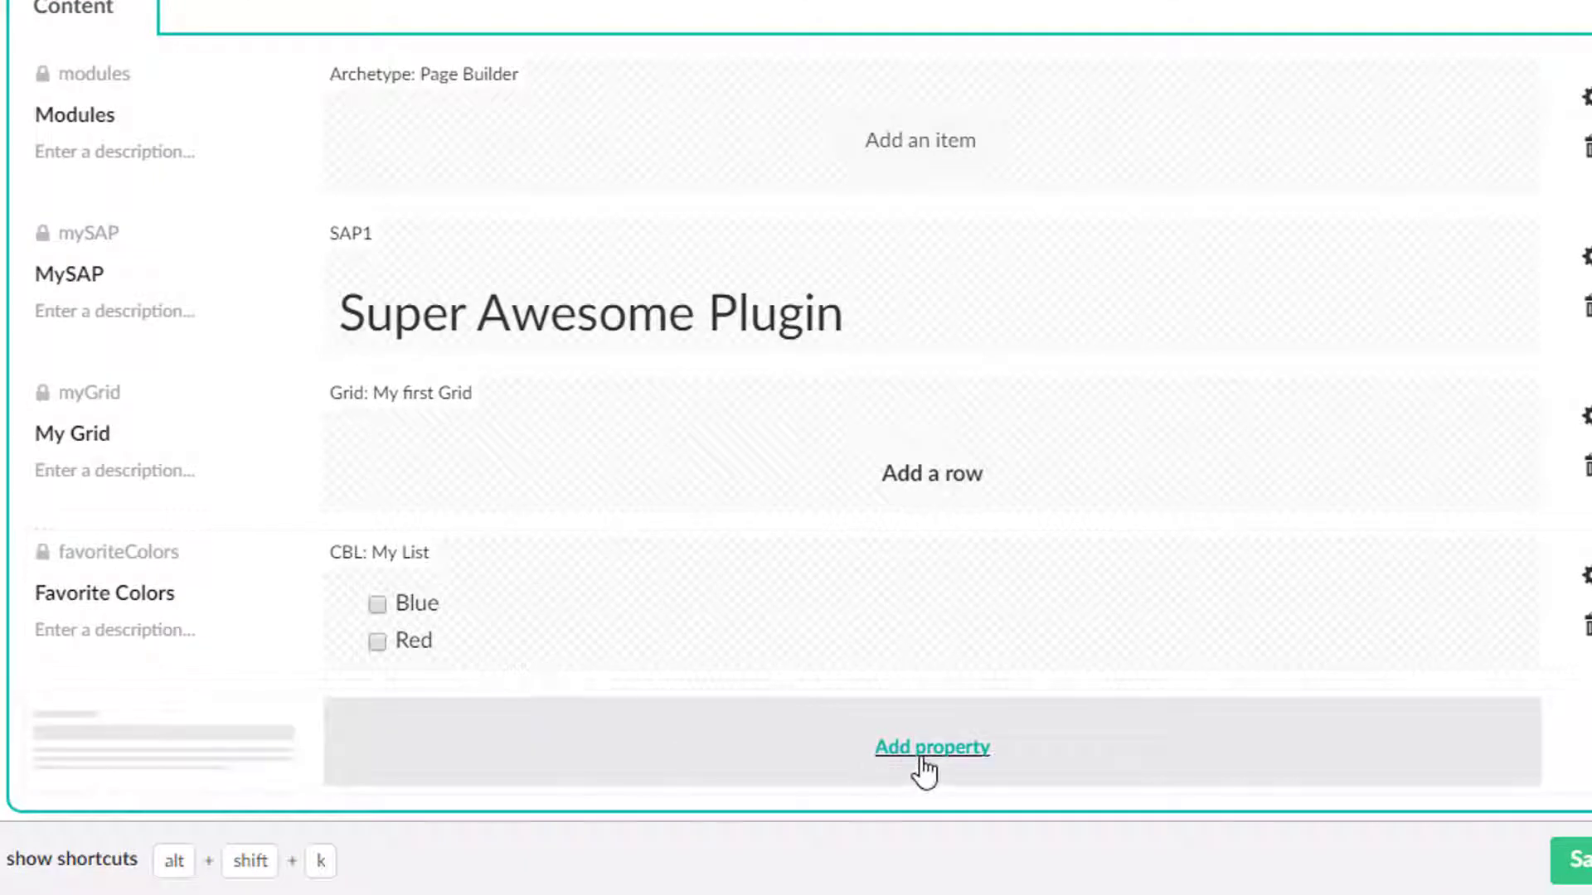
click(924, 771)
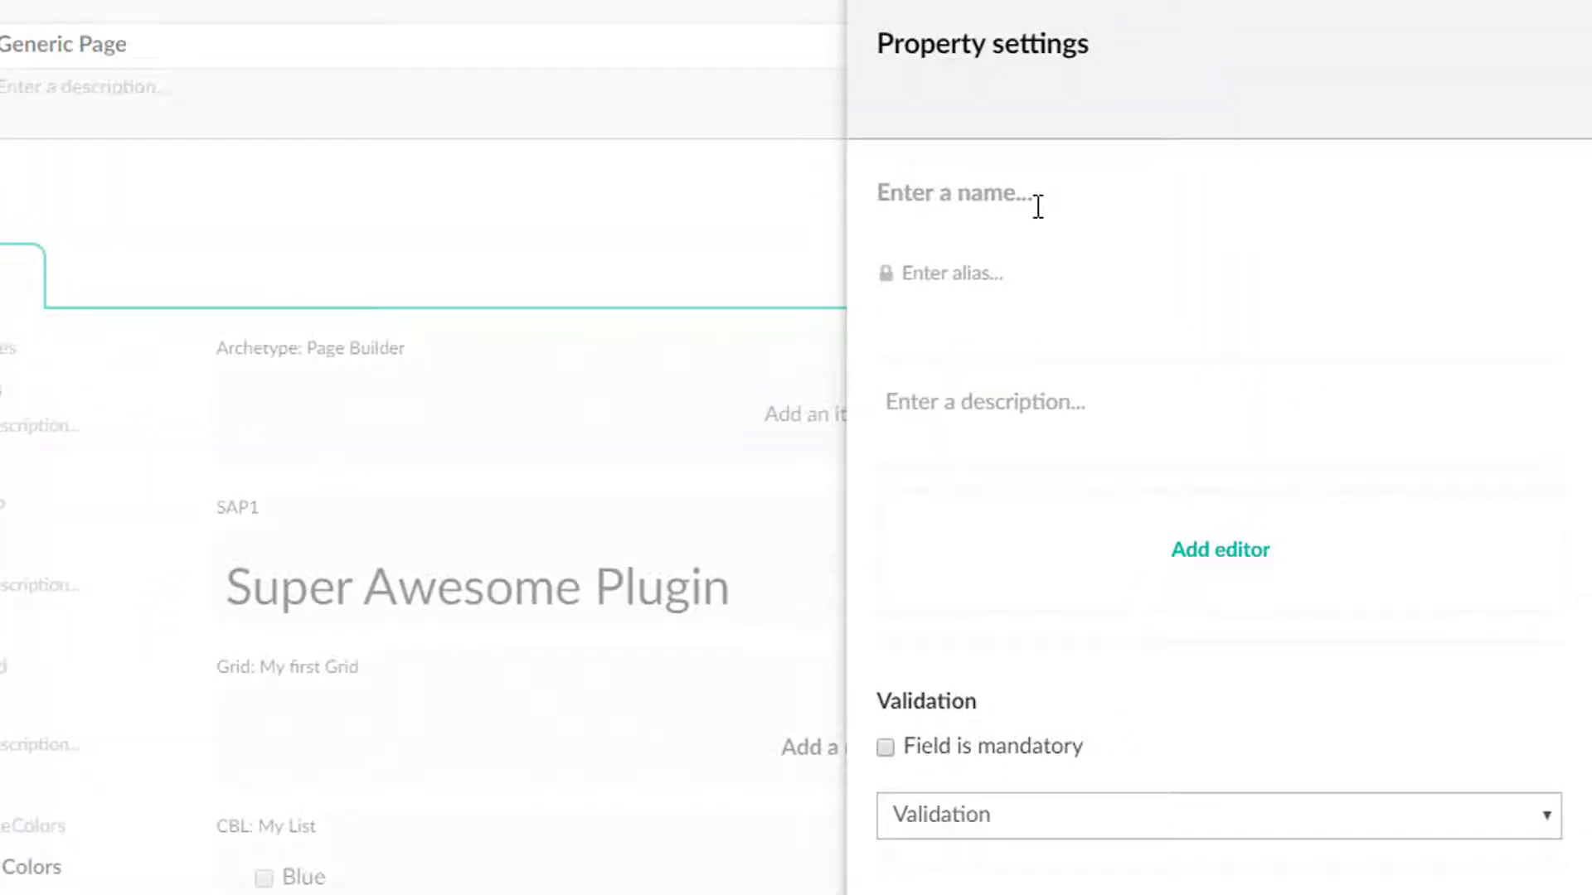
text(My List)
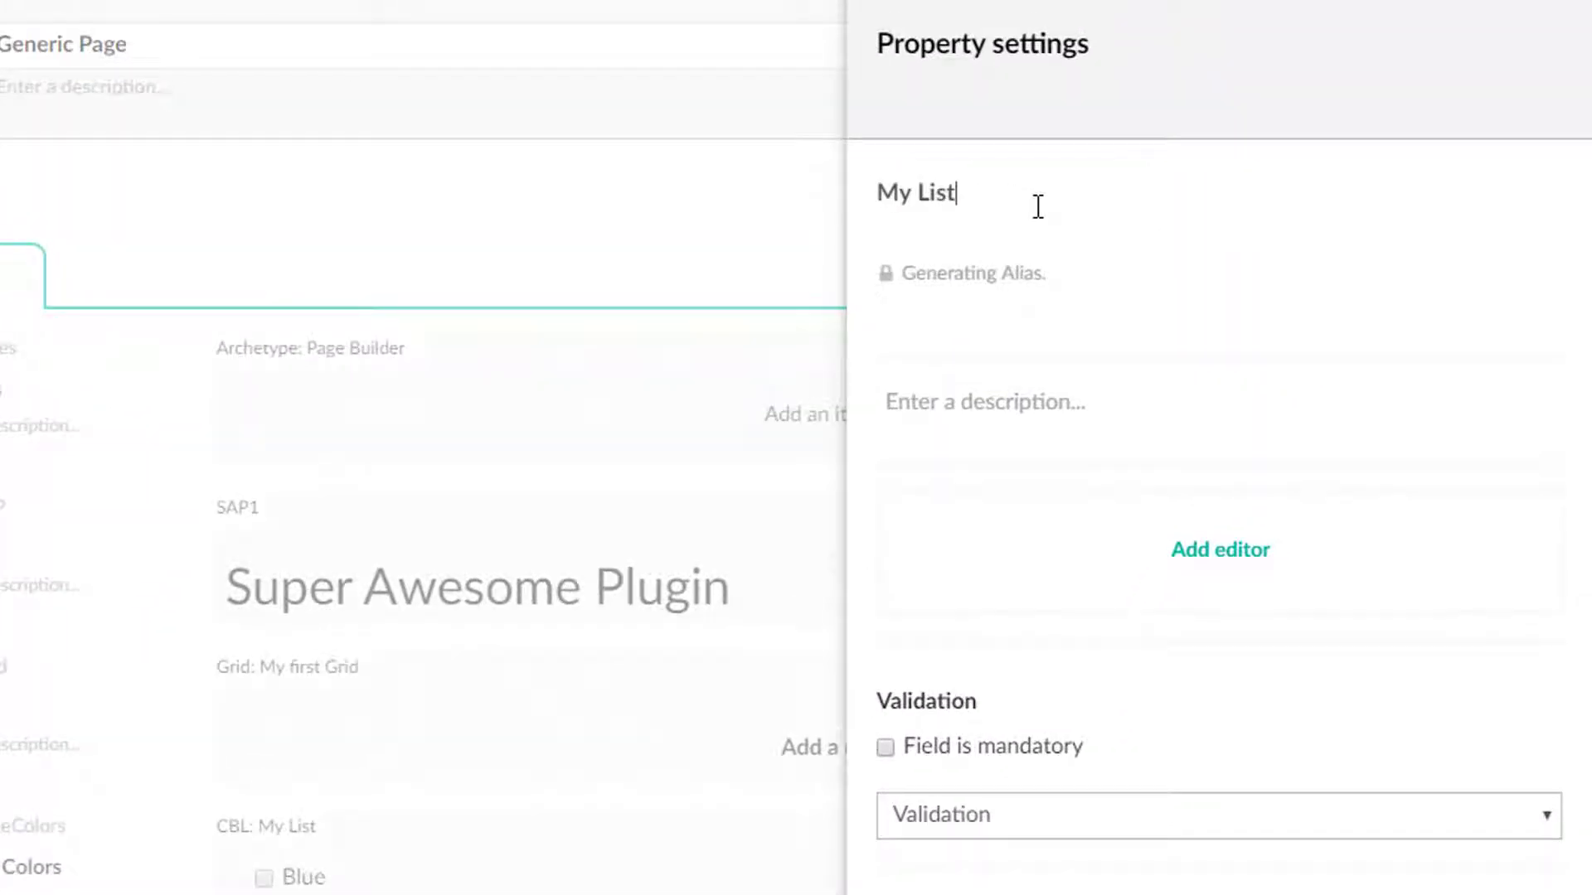
click(1251, 560)
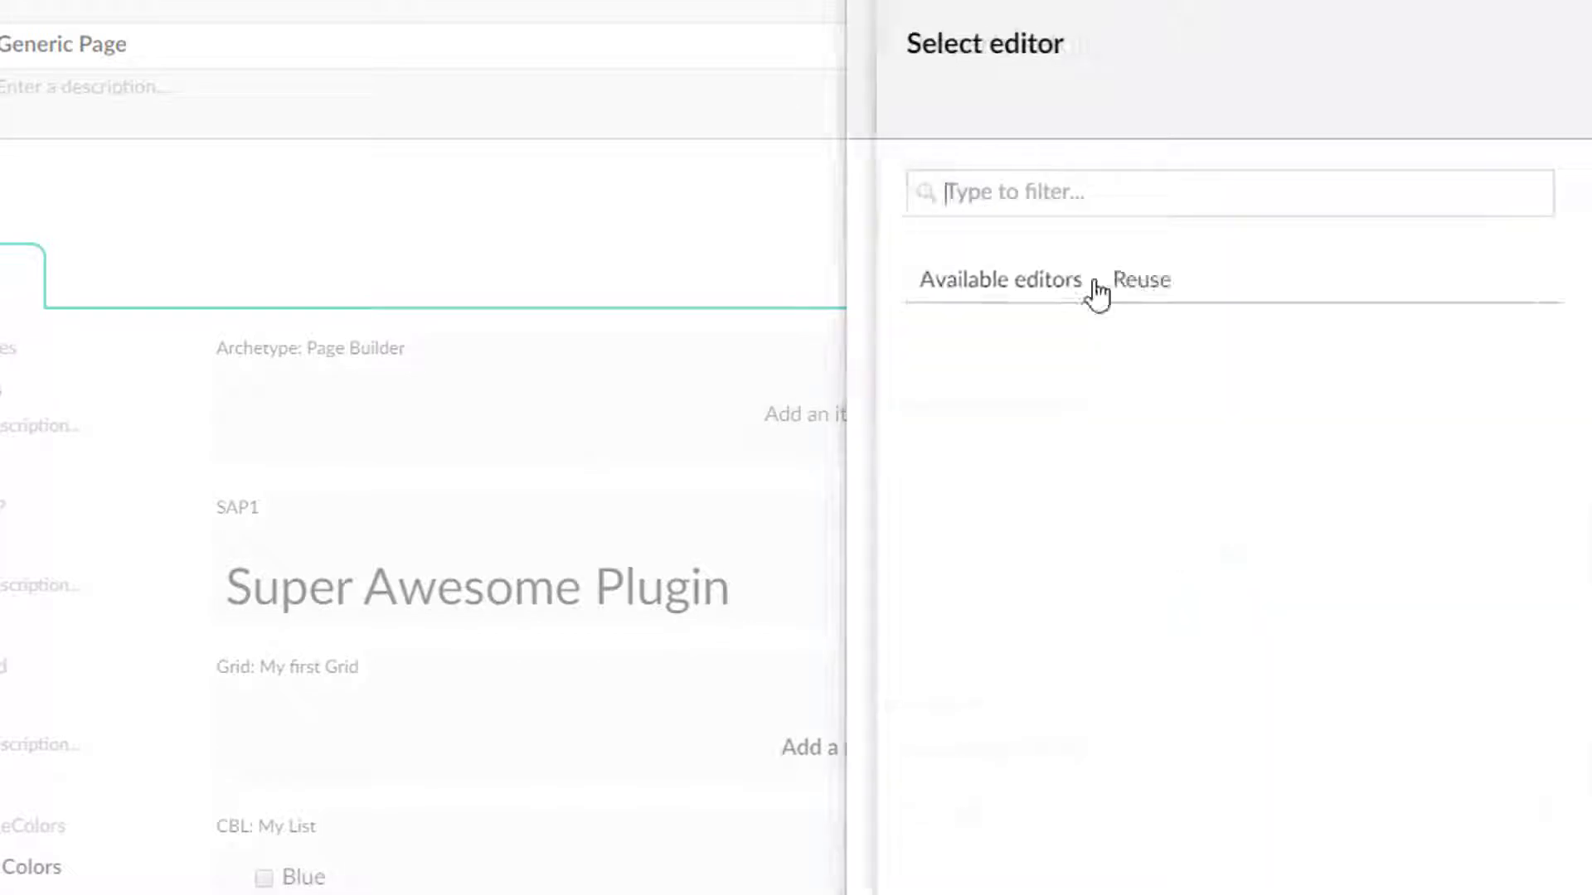
text(mntp)
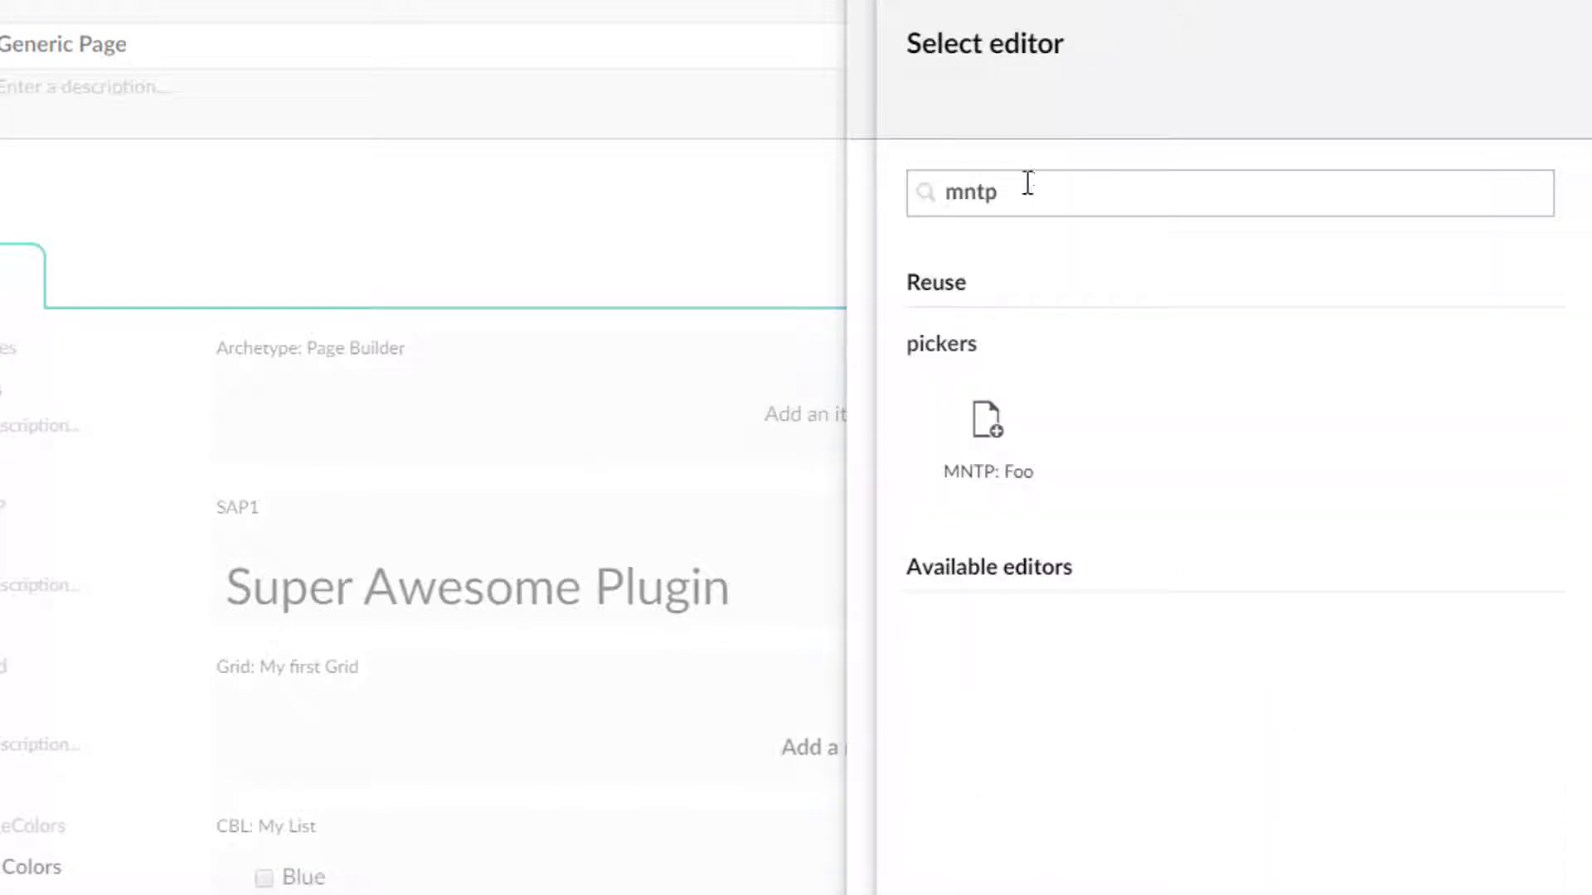
click(987, 431)
click(1509, 870)
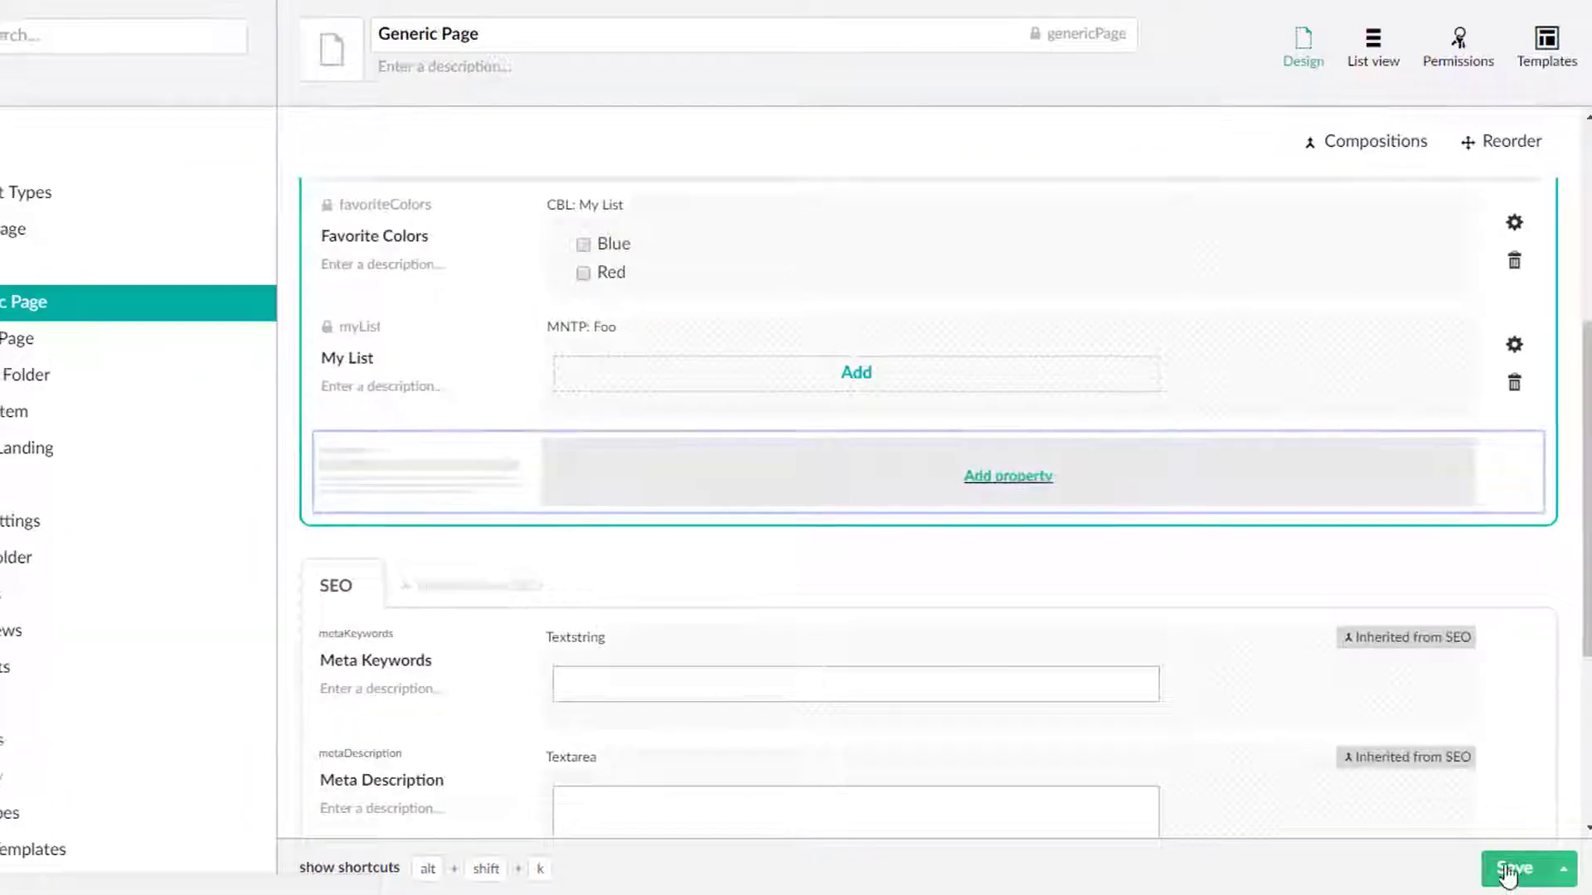
On the About Us page, pick News Landing Page, 2017 and Server Error in My List and publish the page.
click(43, 147)
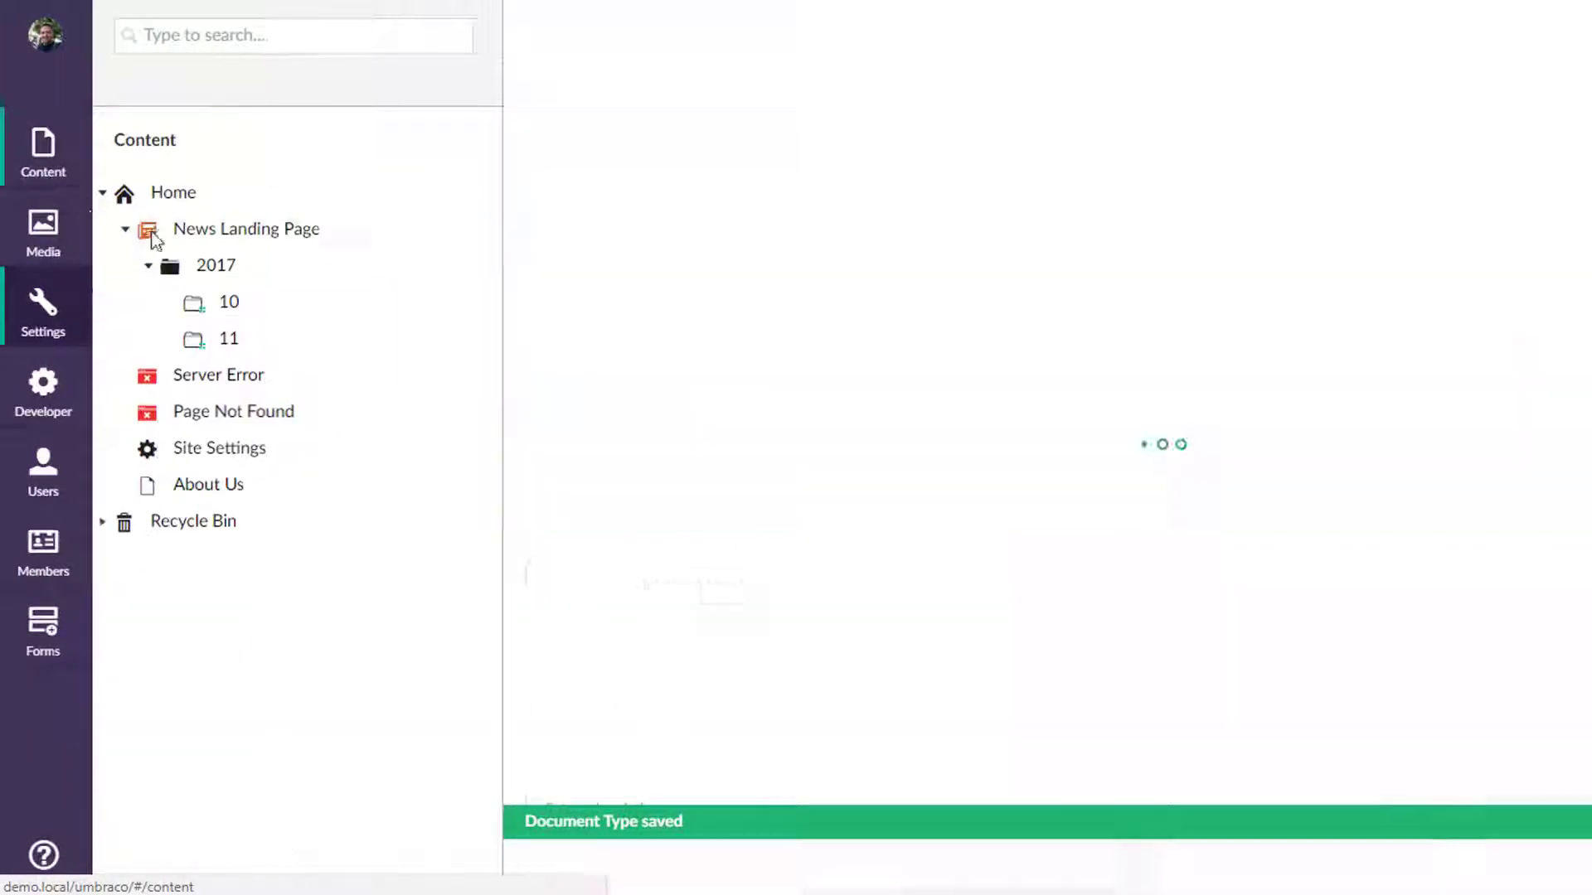
click(213, 487)
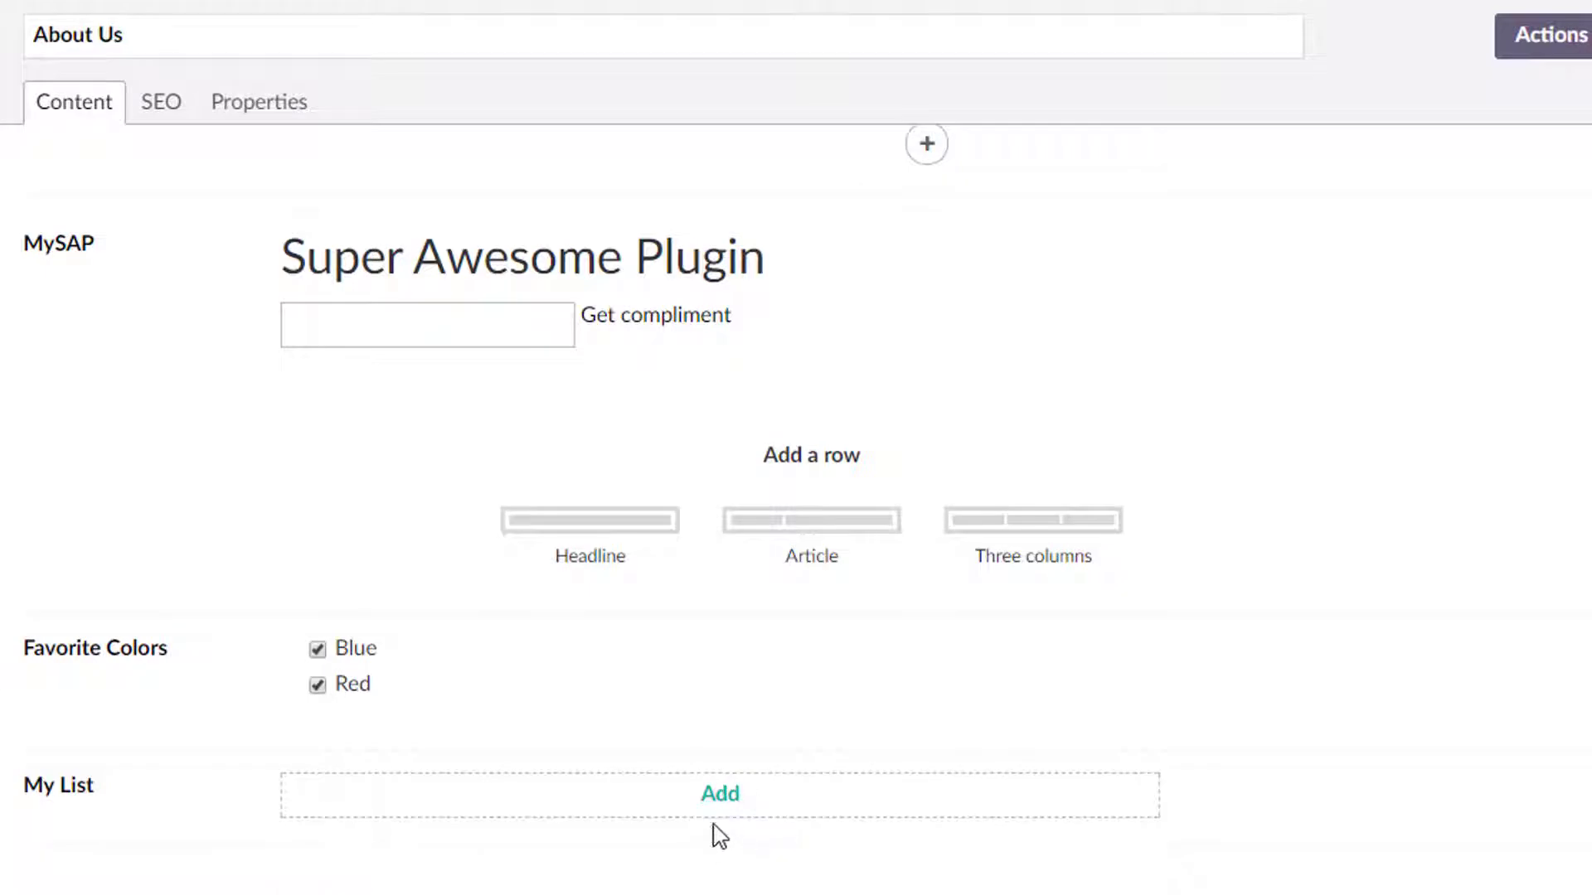
click(723, 798)
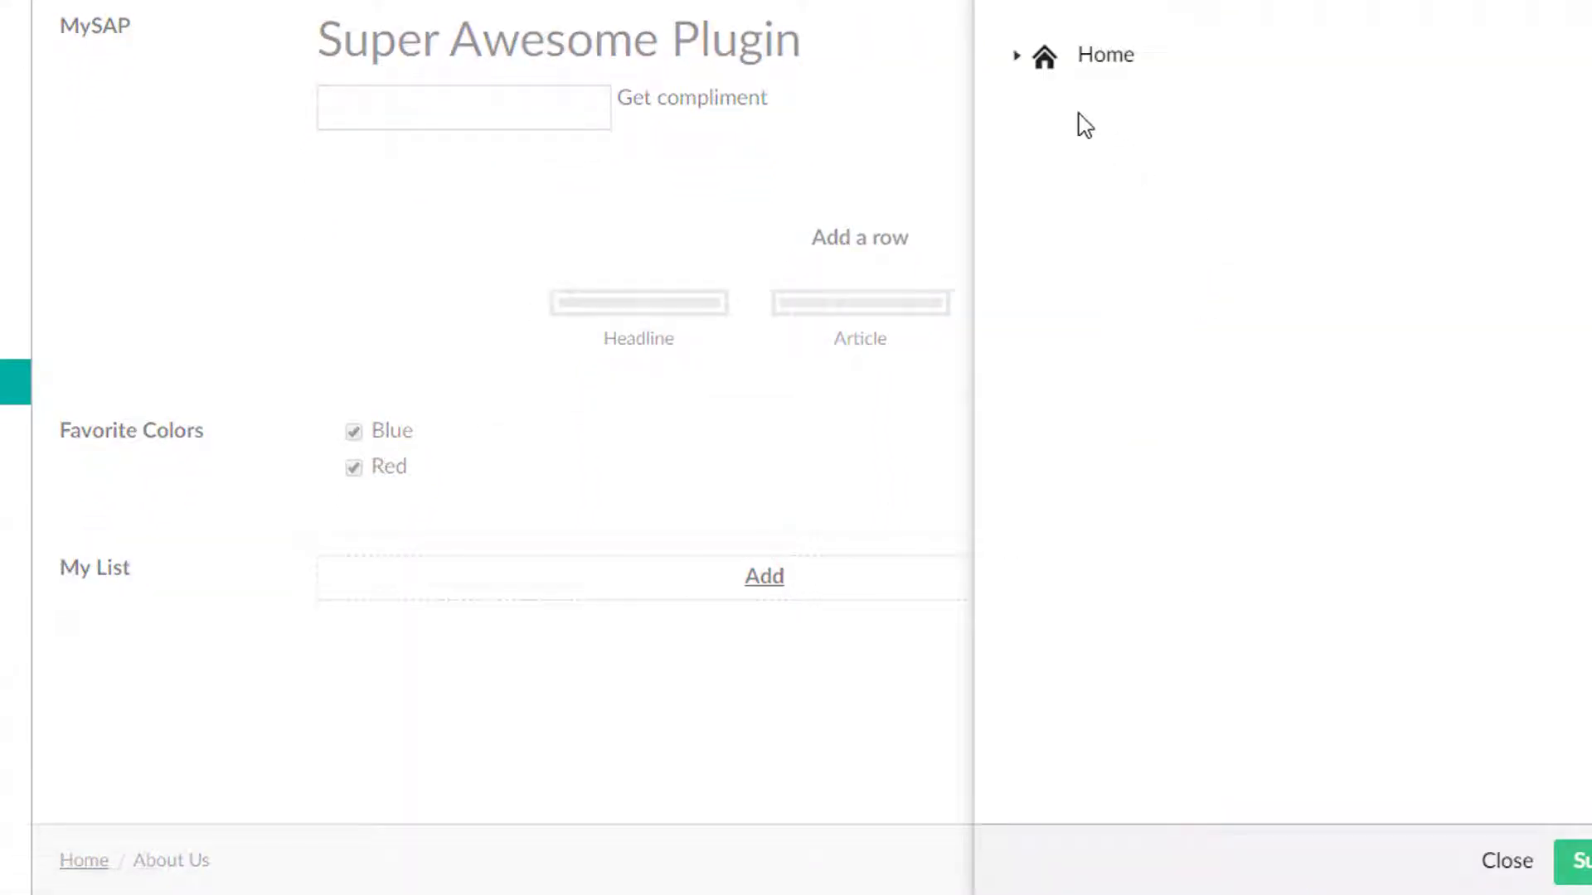
click(1018, 57)
click(1044, 102)
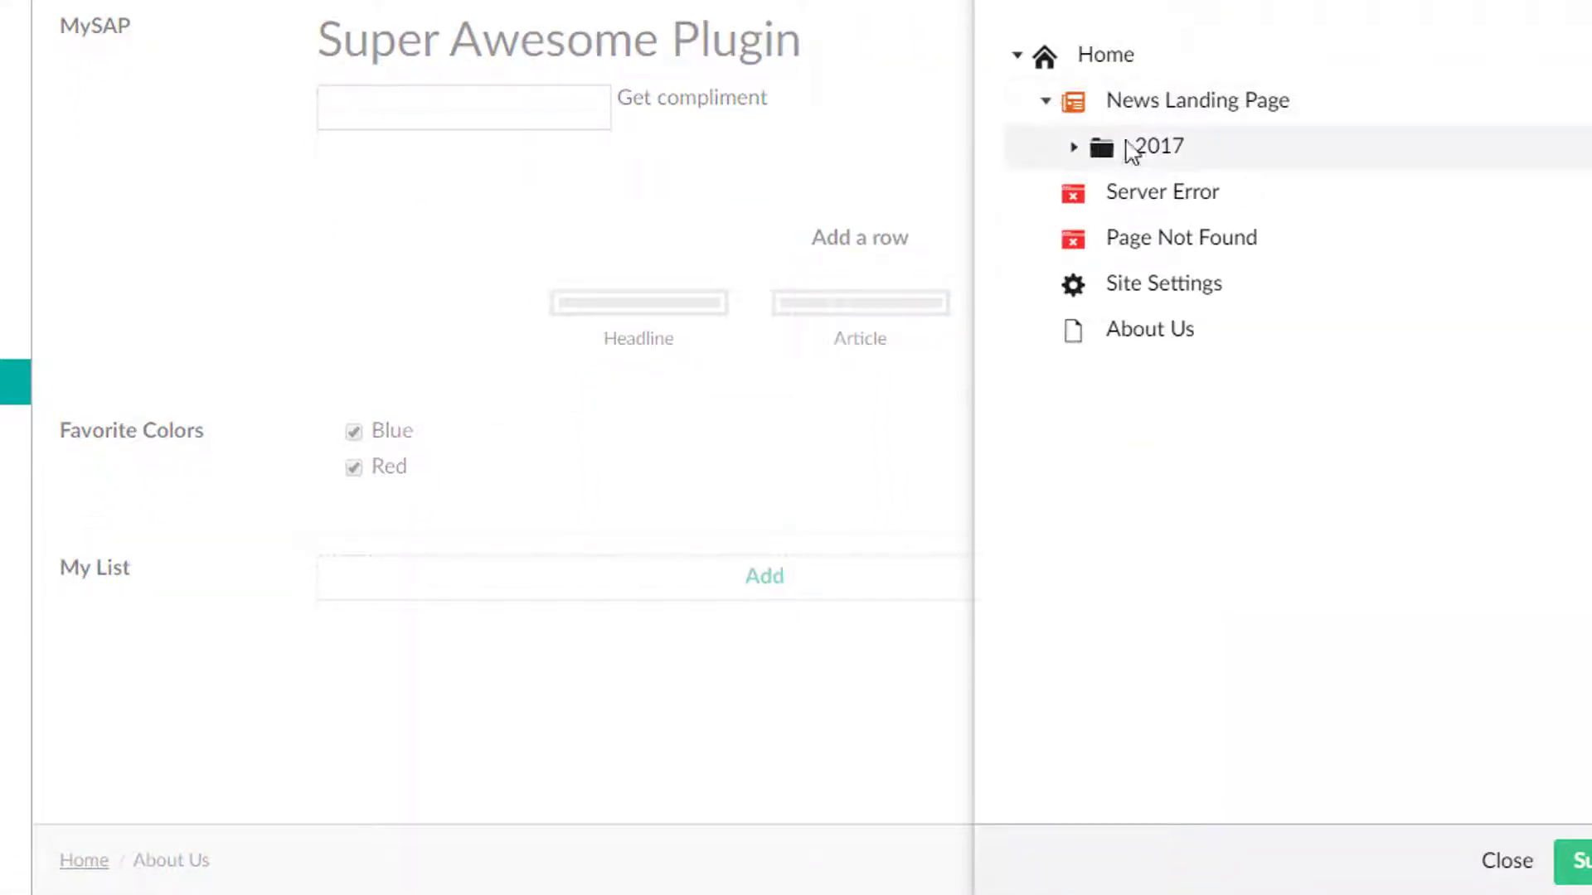
click(1177, 149)
click(1186, 103)
click(1183, 189)
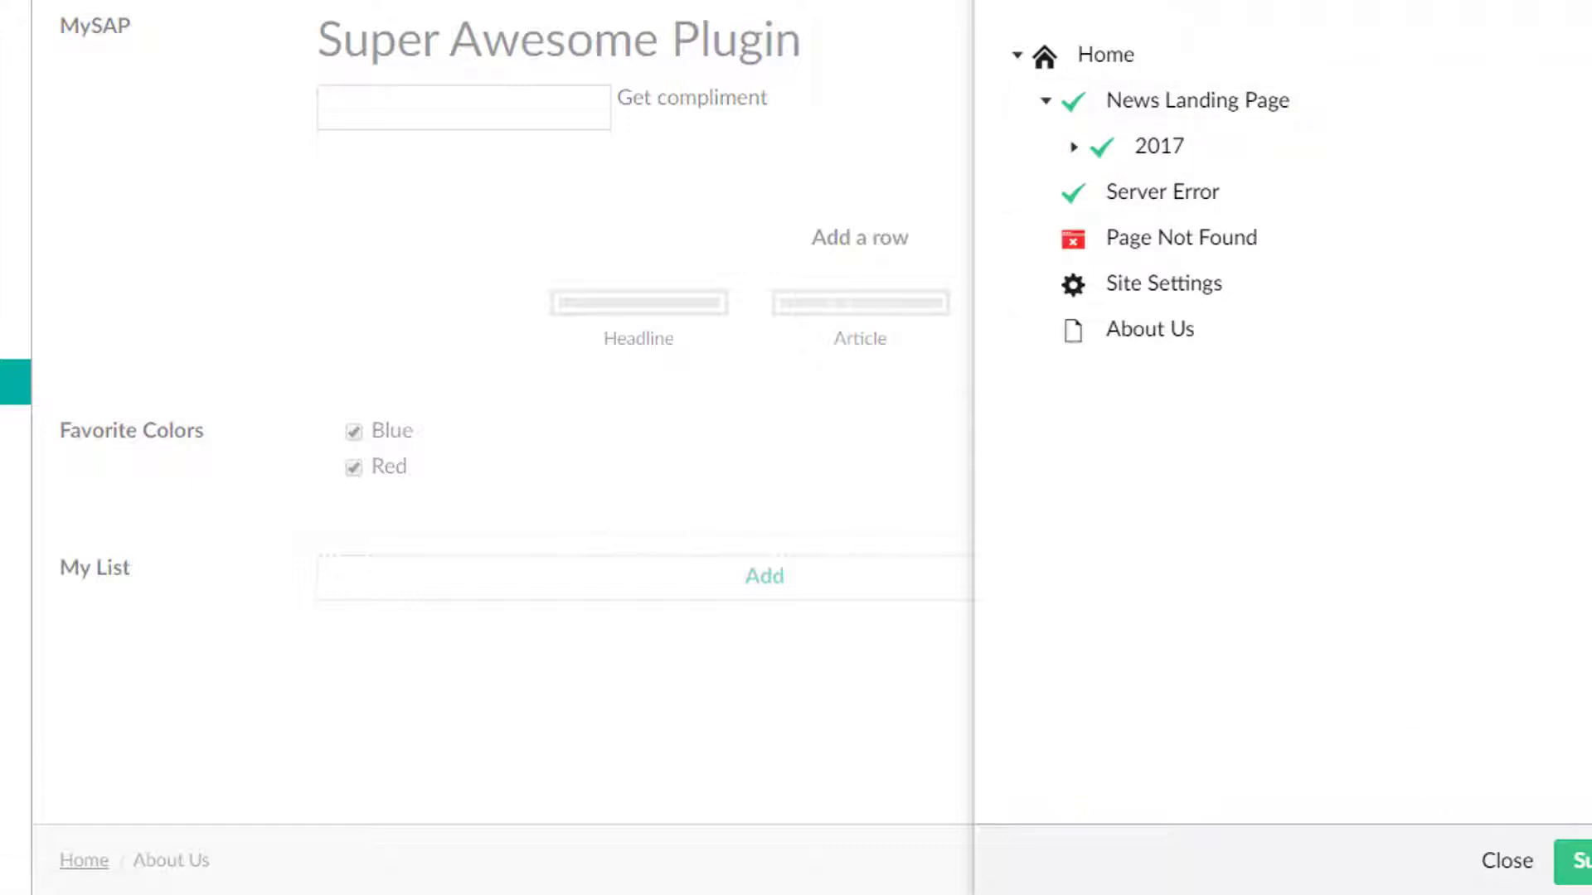
click(1579, 862)
scroll(529, 699, down, 3)
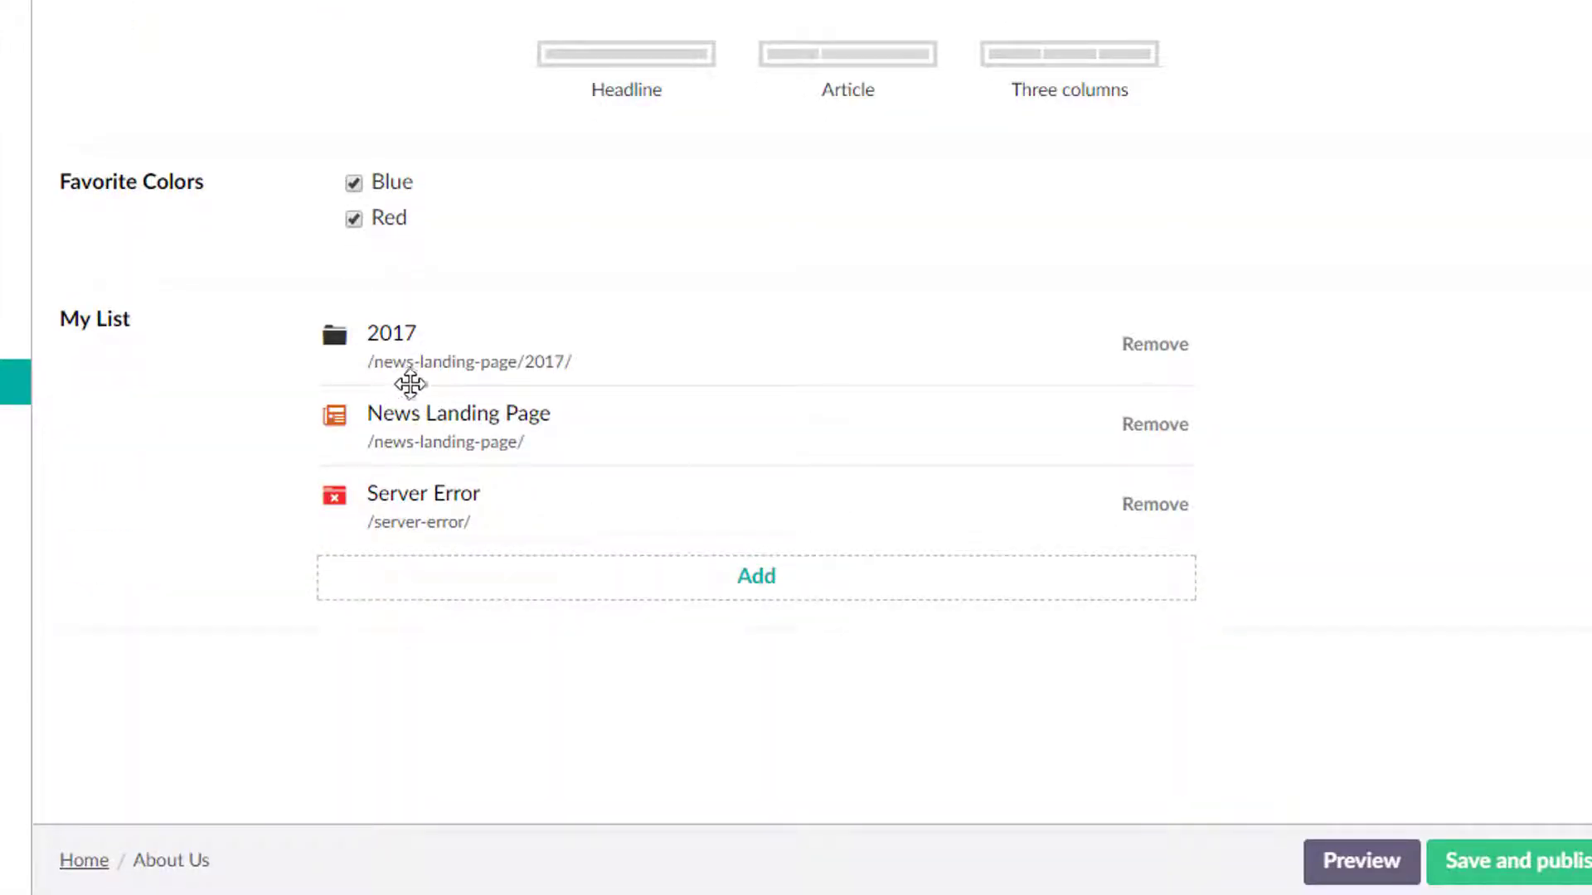
click(1516, 862)
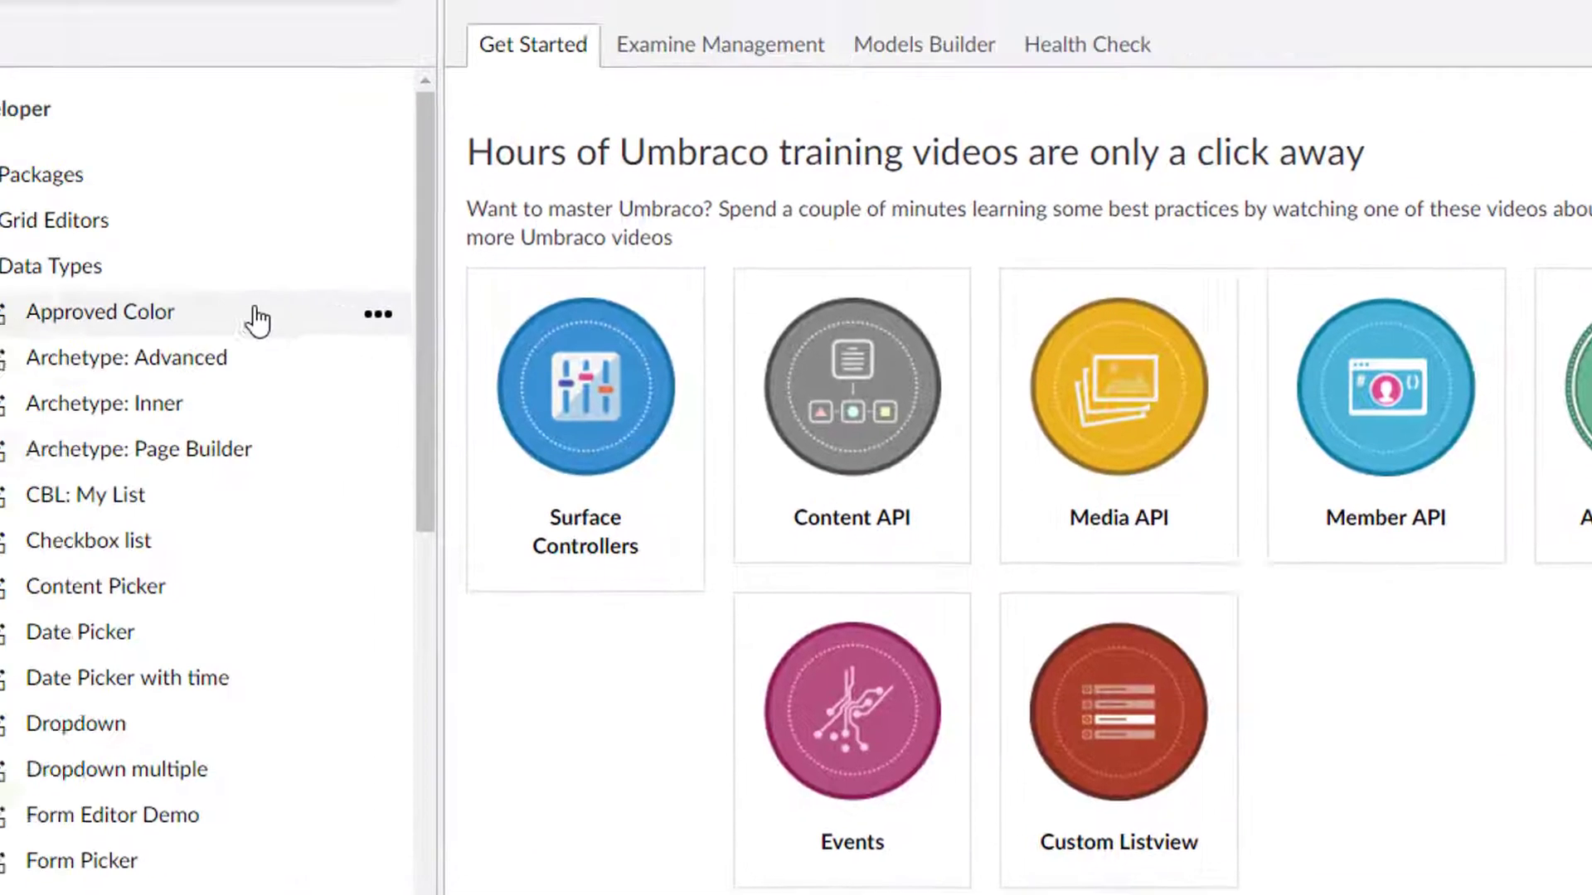
Inspect the Multiple Media Picker and NC: Foo data types.
scroll(400, 520, down, 10)
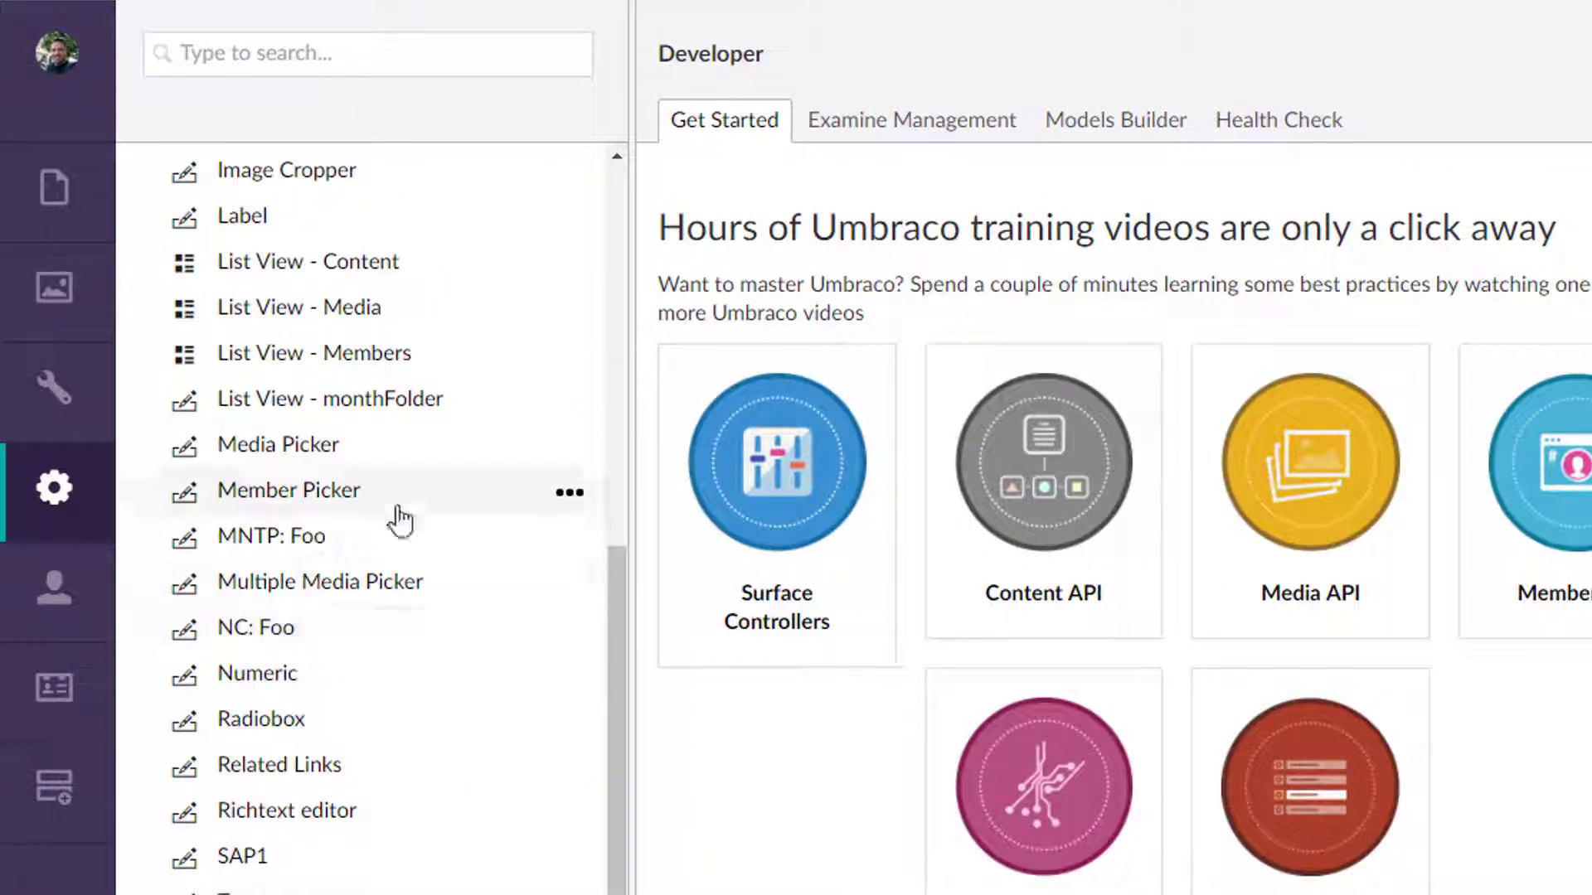
click(315, 591)
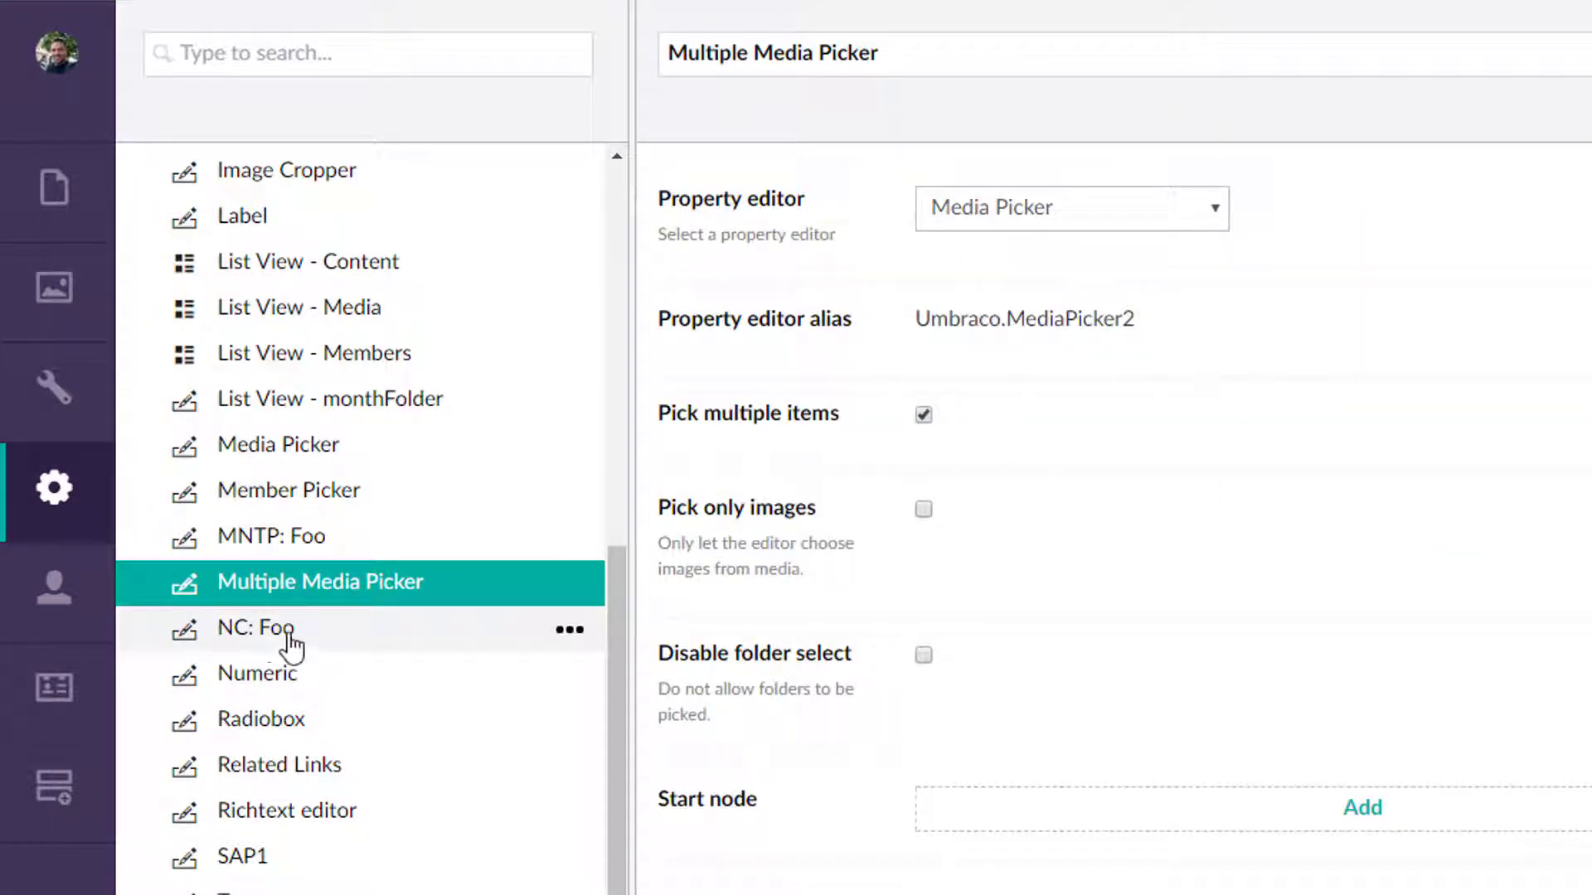
click(263, 635)
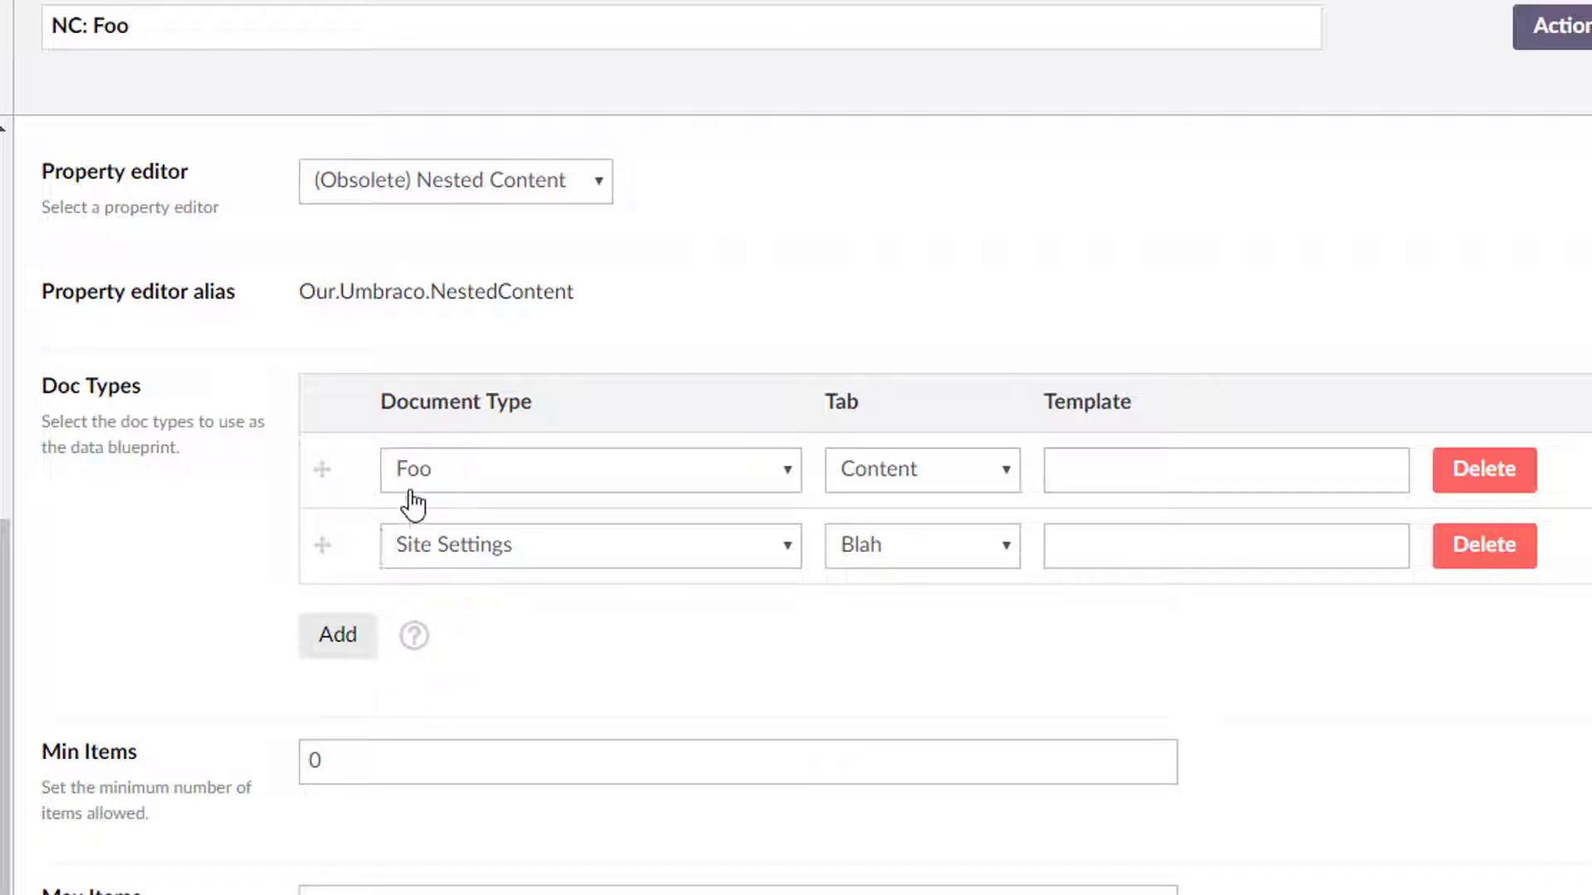
scroll(309, 688, down, 3)
scroll(311, 681, up, 3)
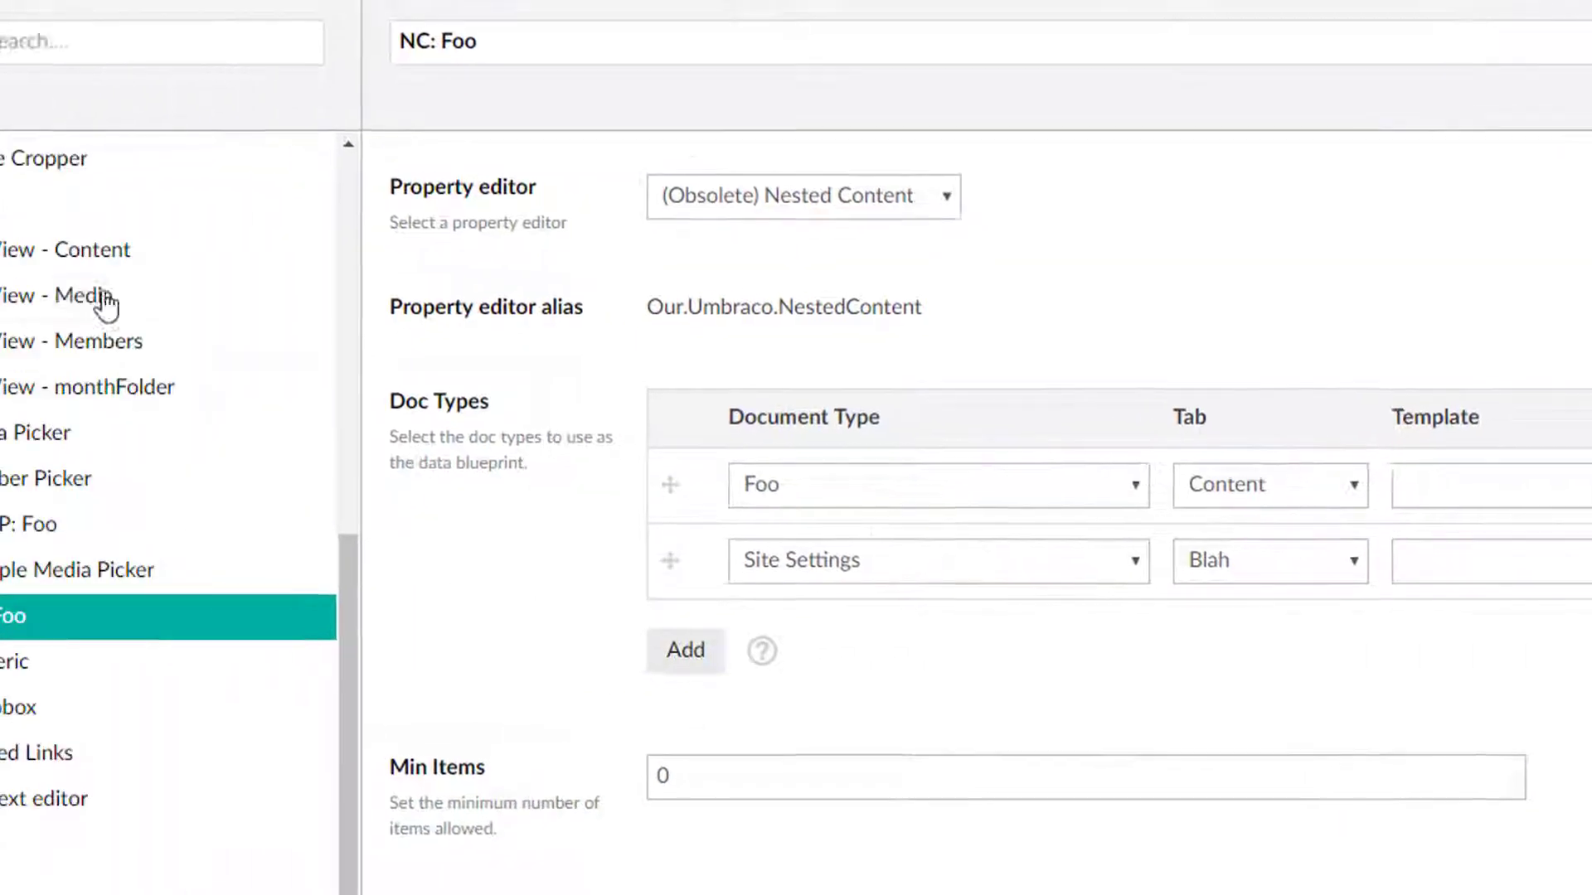
Add a My Nested Content property using the NC: Foo data type to the Generic Page document type and open the About Us page.
click(43, 397)
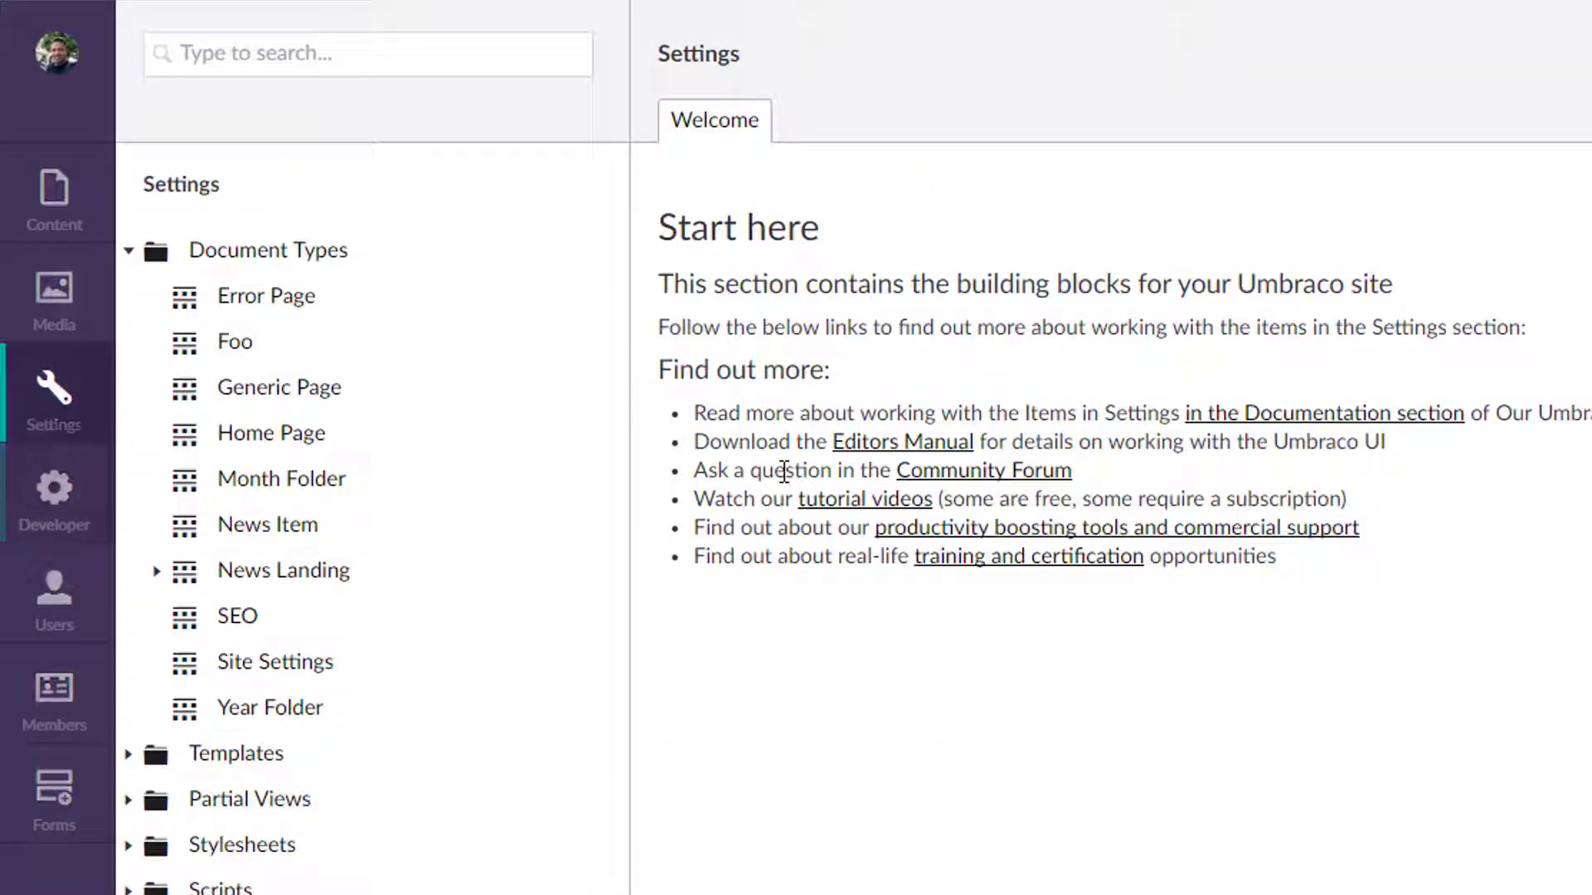
click(281, 427)
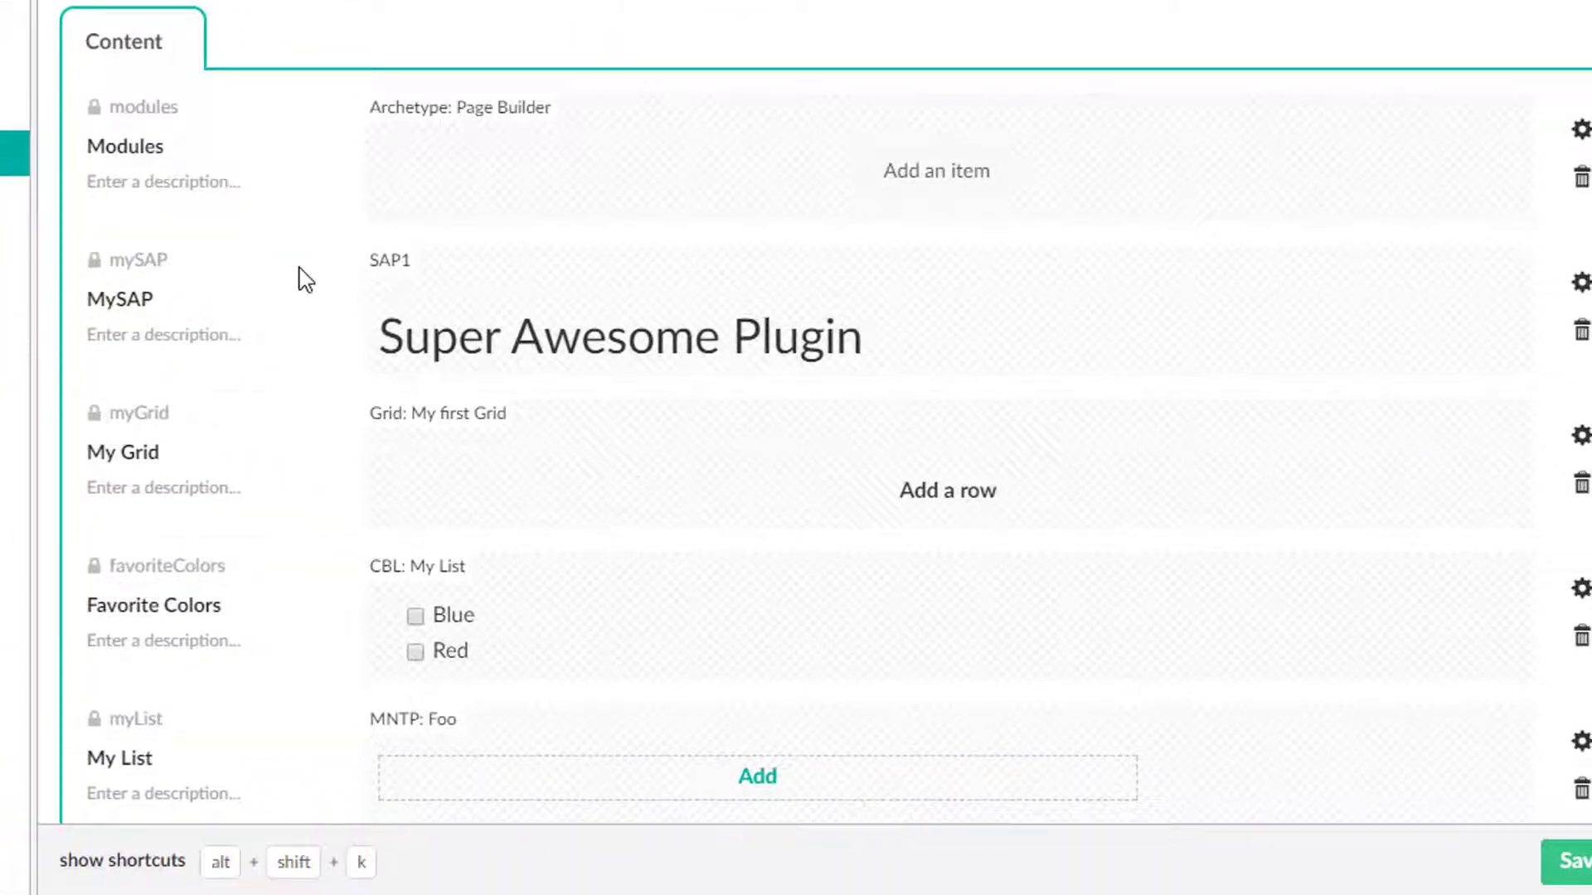
scroll(406, 235, down, 8)
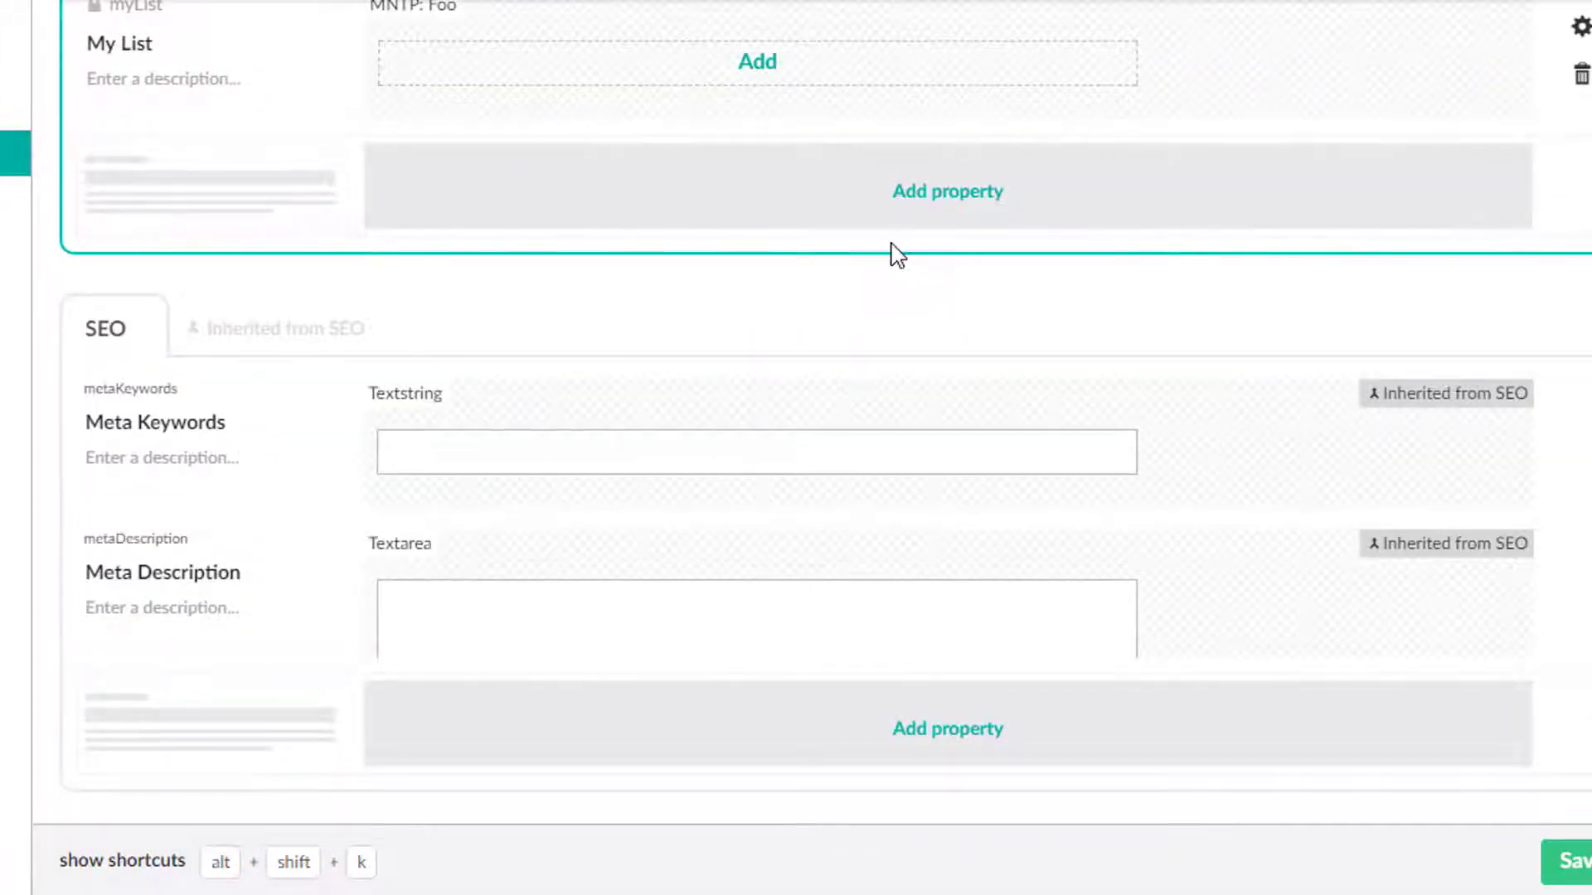
scroll(898, 255, up, 2)
click(856, 345)
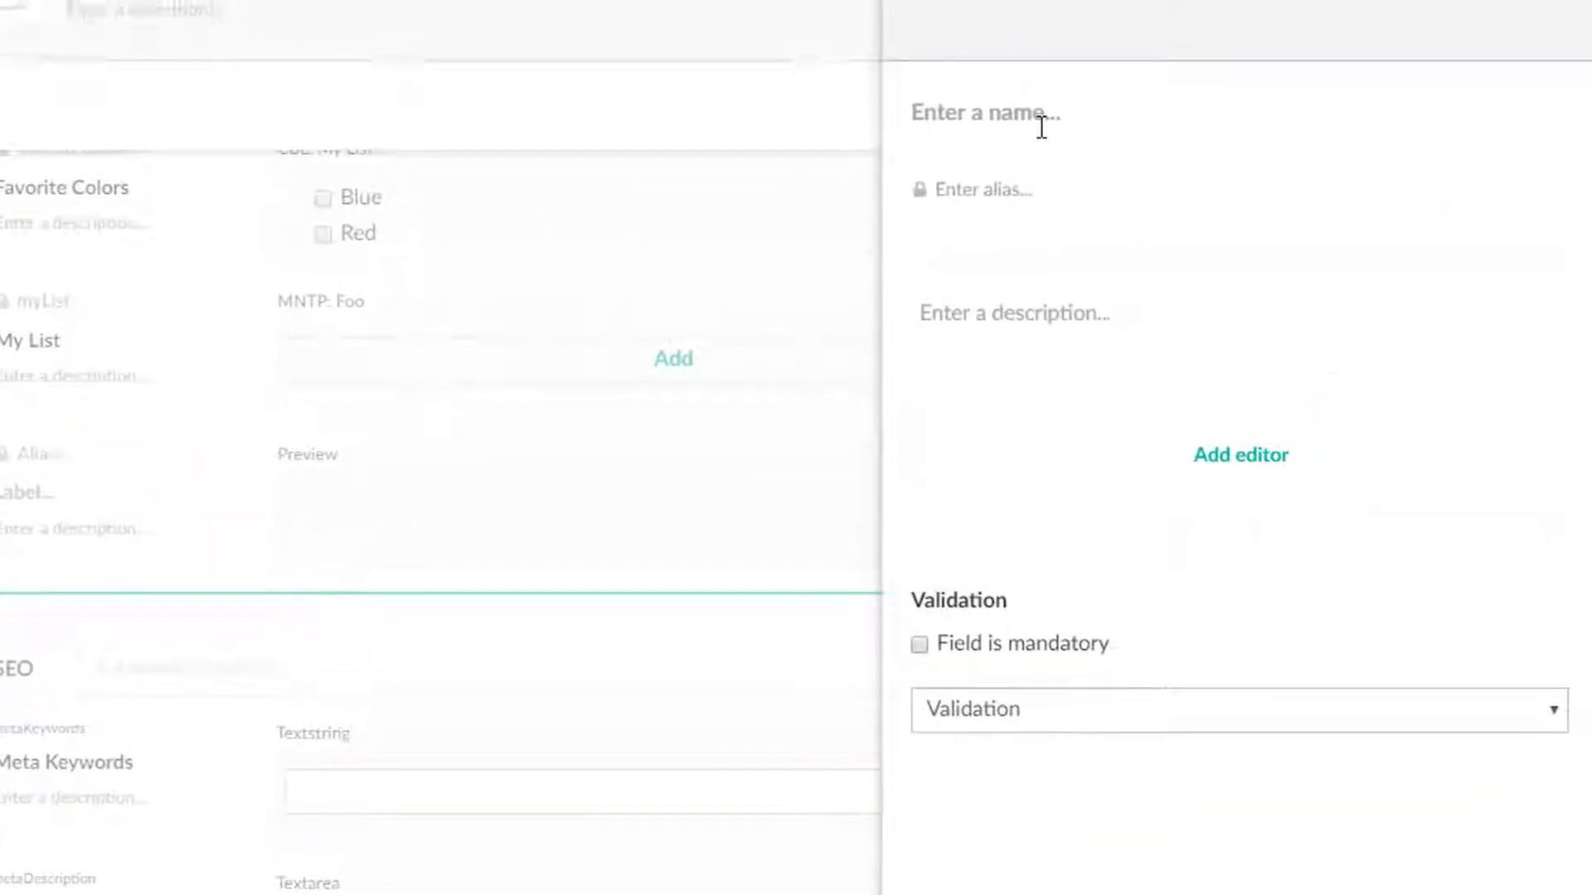
text(My Nested)
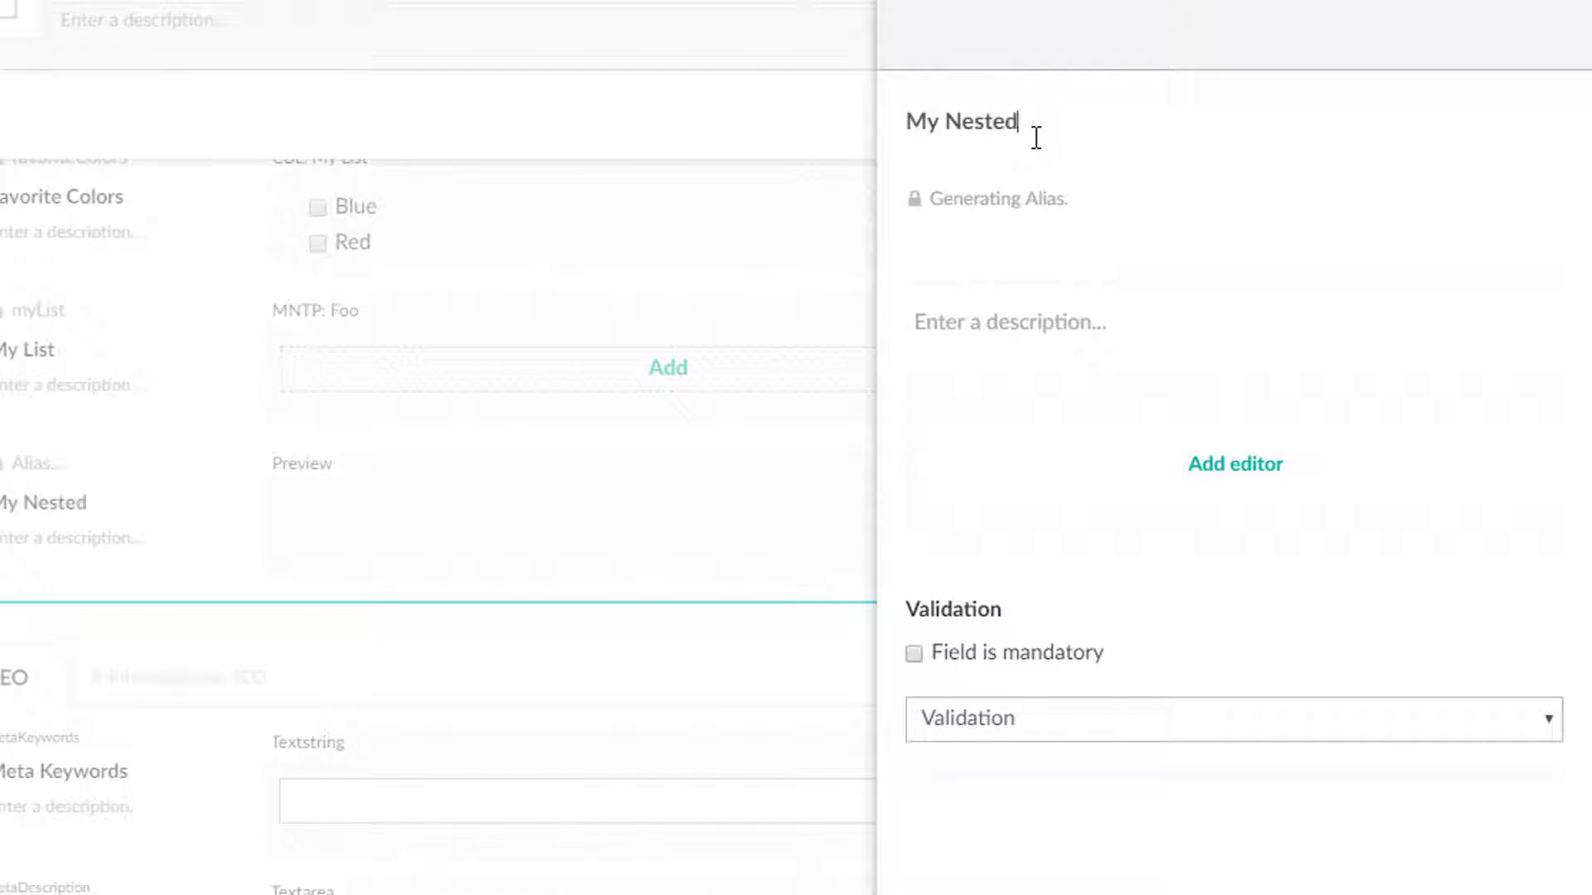
text( Content)
click(1201, 466)
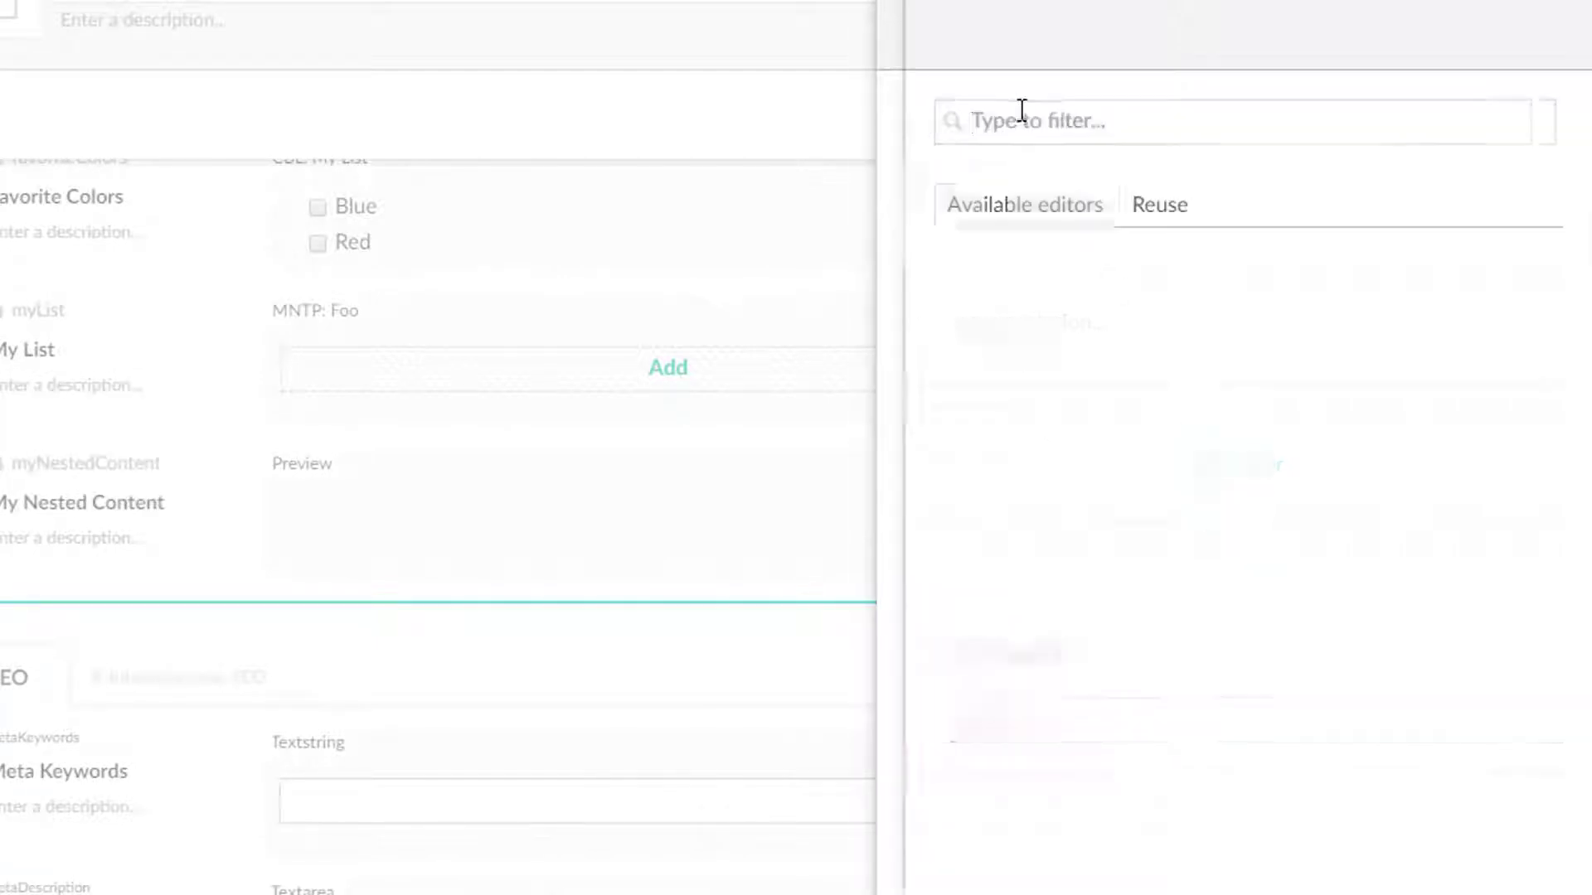
text(nc)
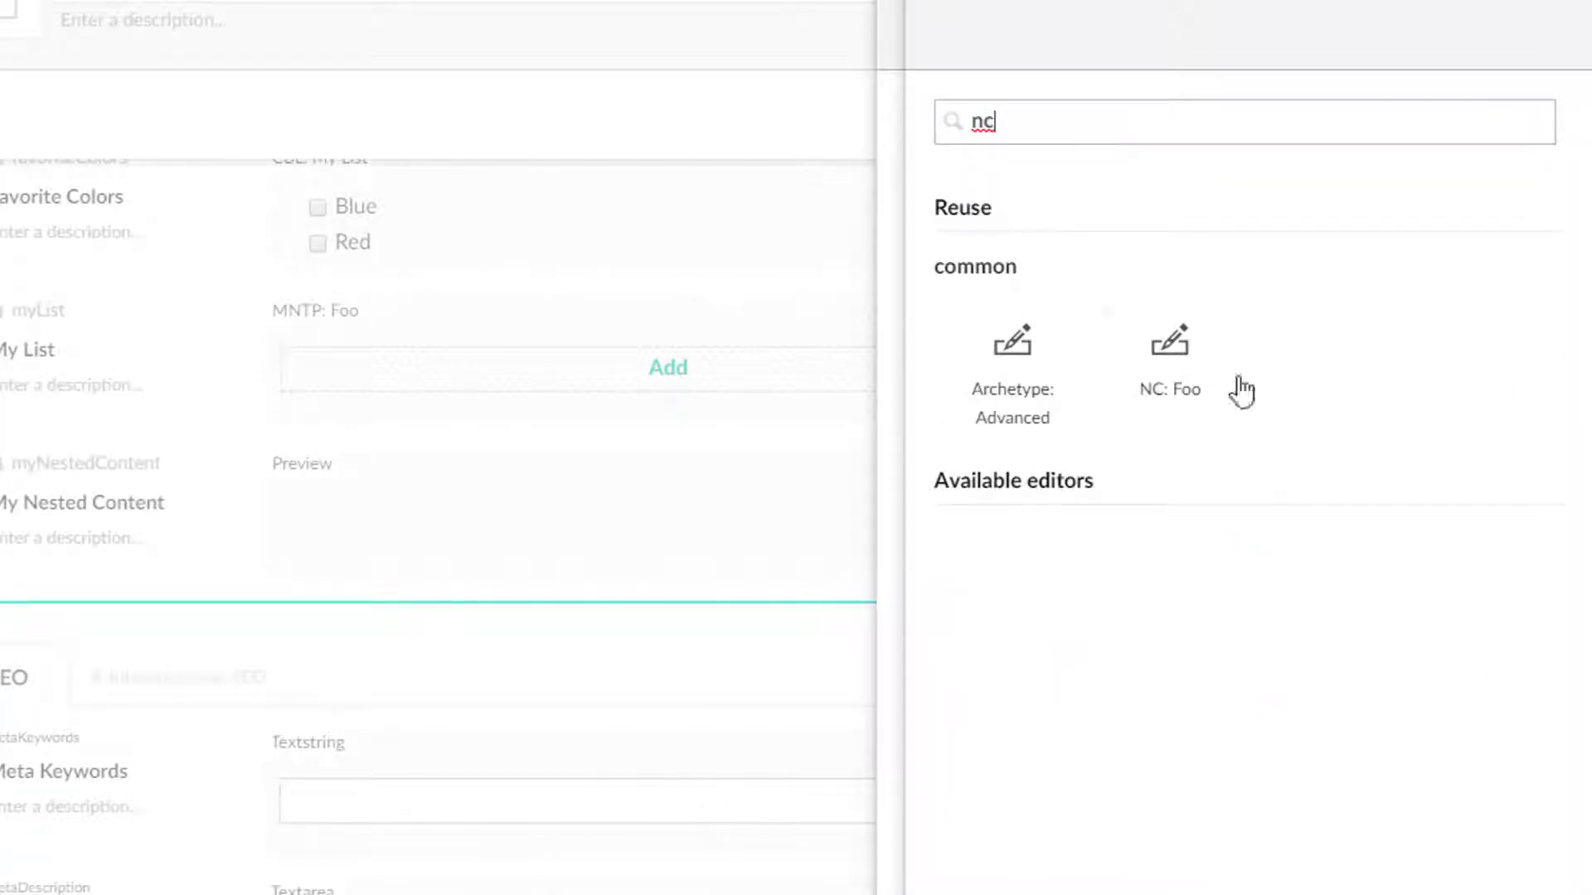
click(1202, 357)
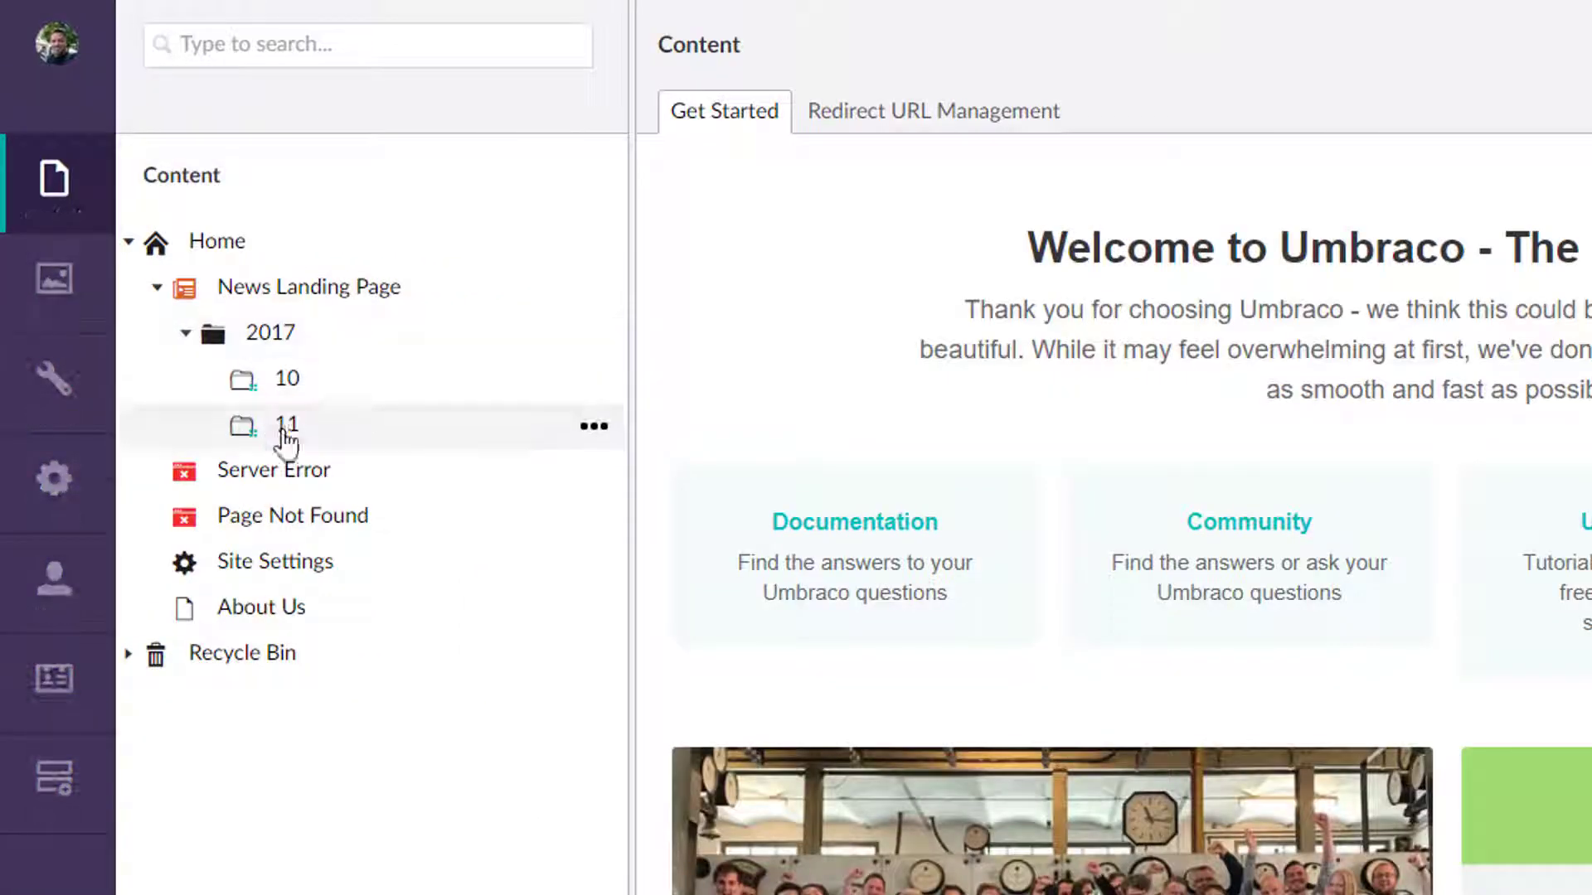
click(259, 607)
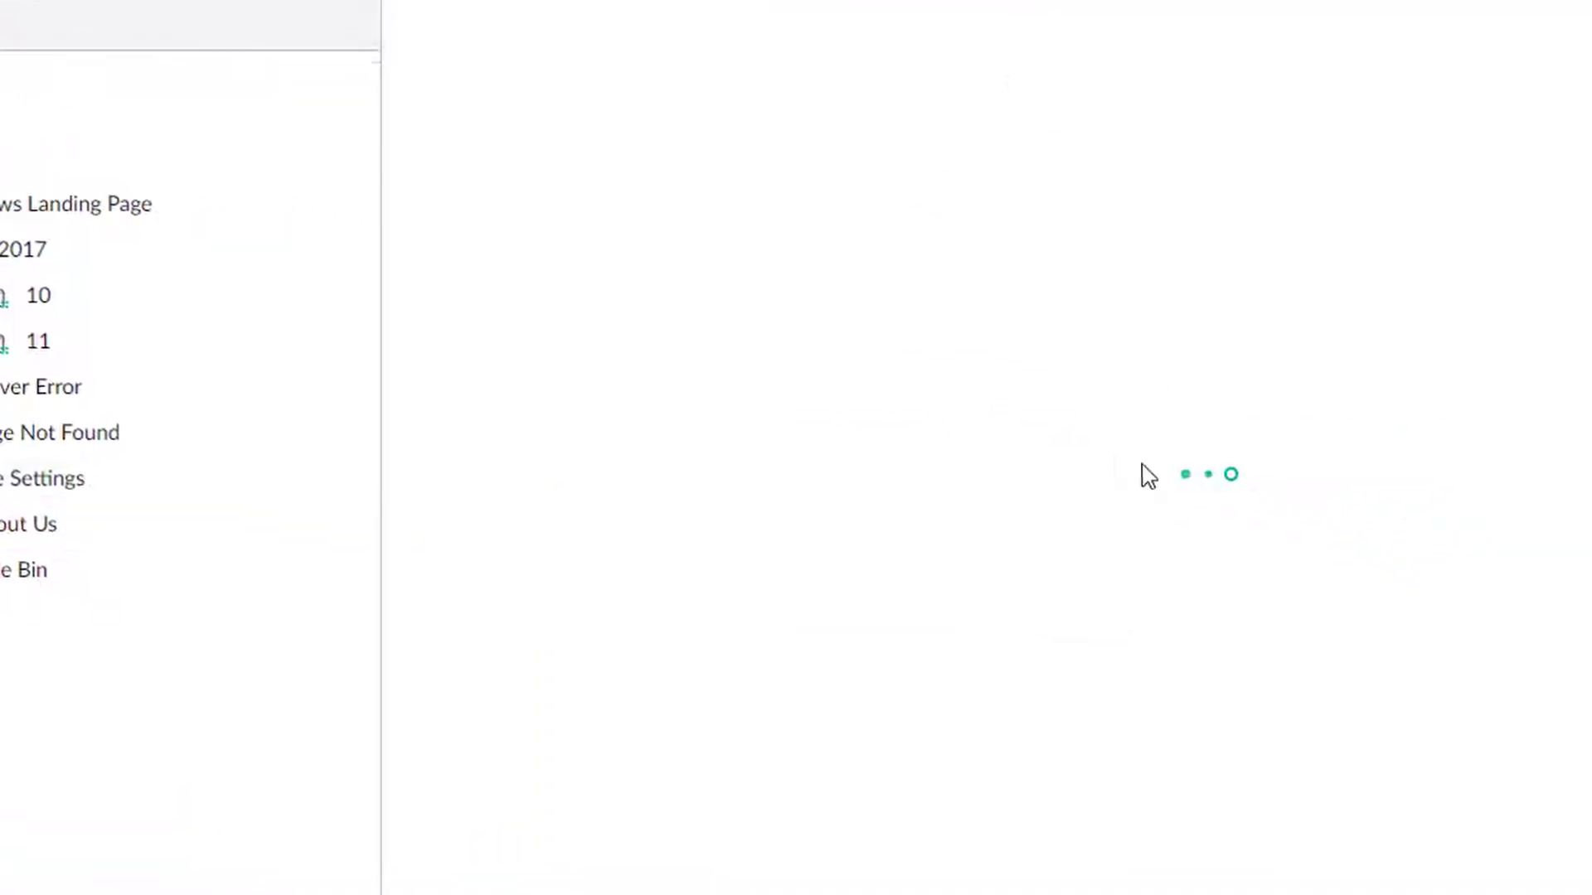
scroll(1164, 439, down, 10)
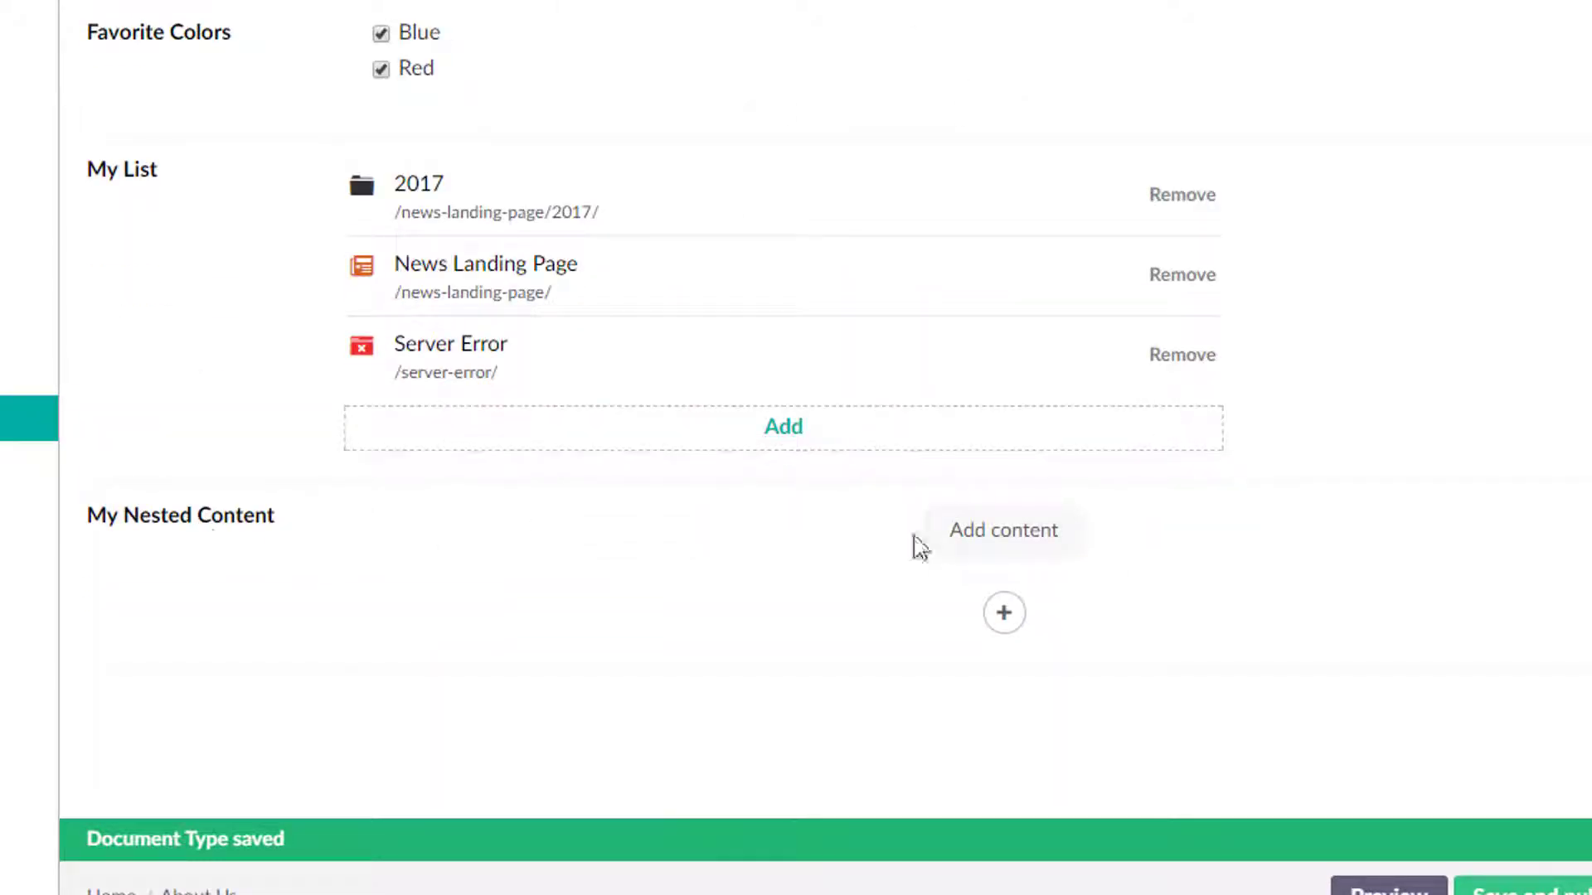
Add a Foo item and a Site Settings item to My Nested Content on the About Us page, then save and publish.
click(1004, 618)
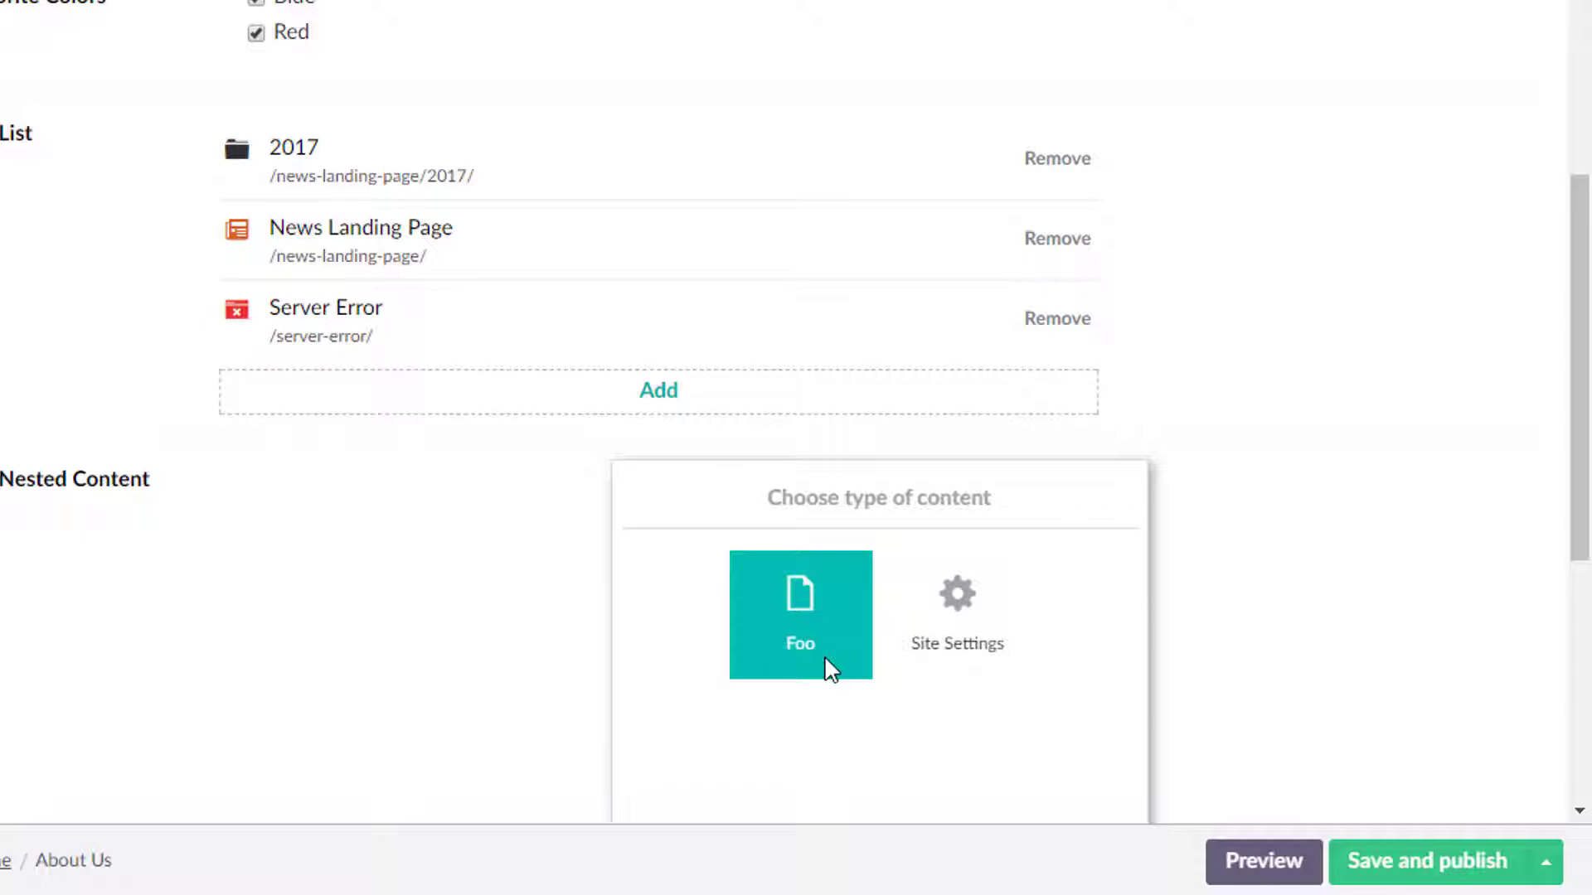
click(807, 609)
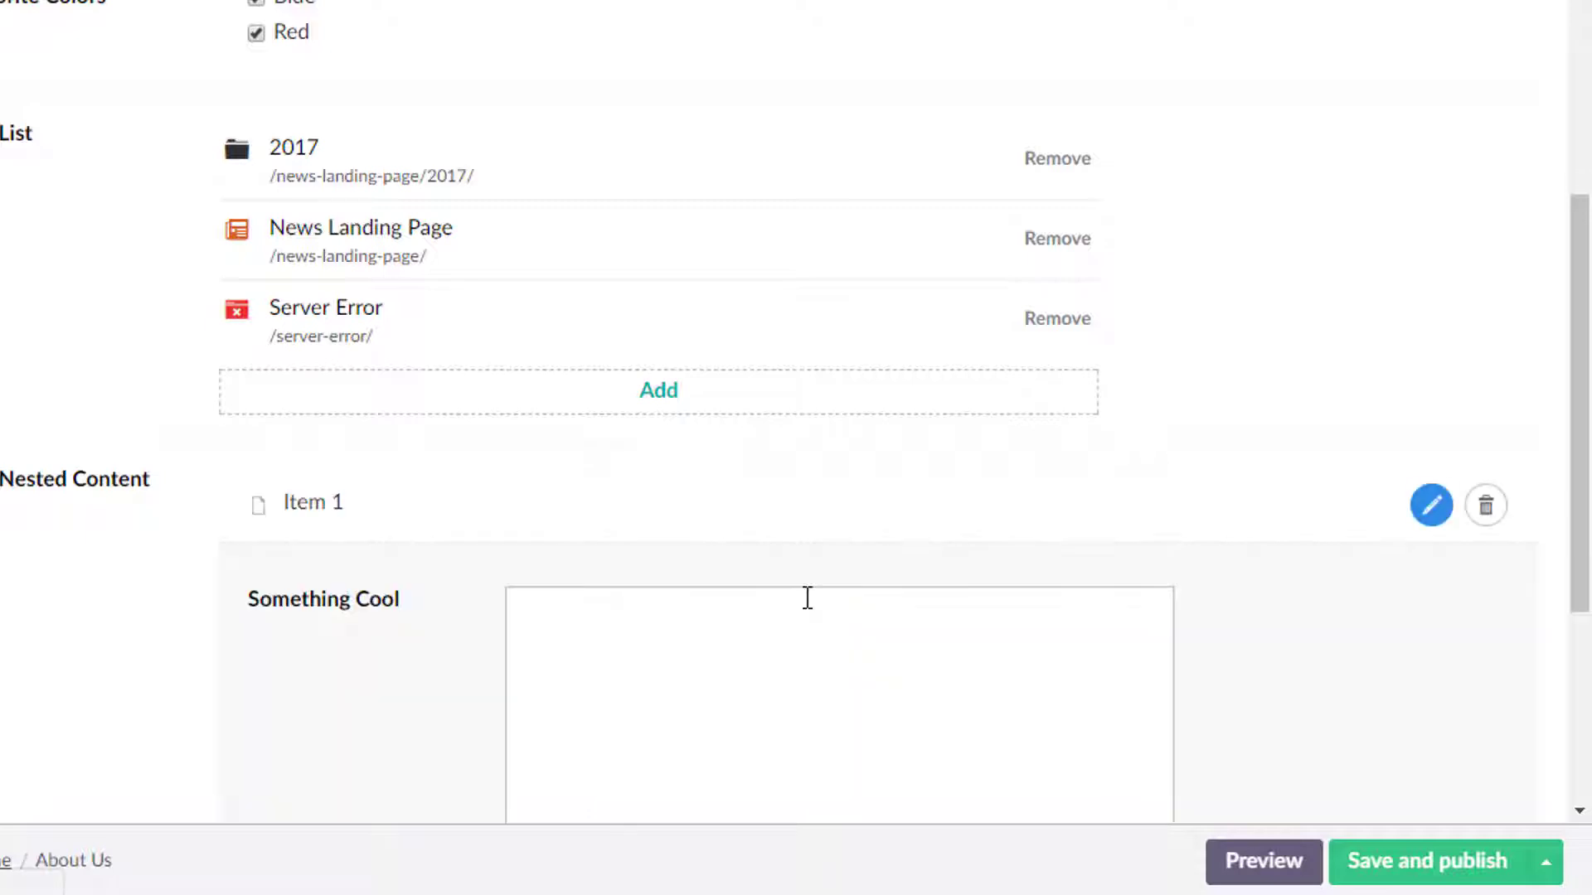
scroll(912, 598, down, 5)
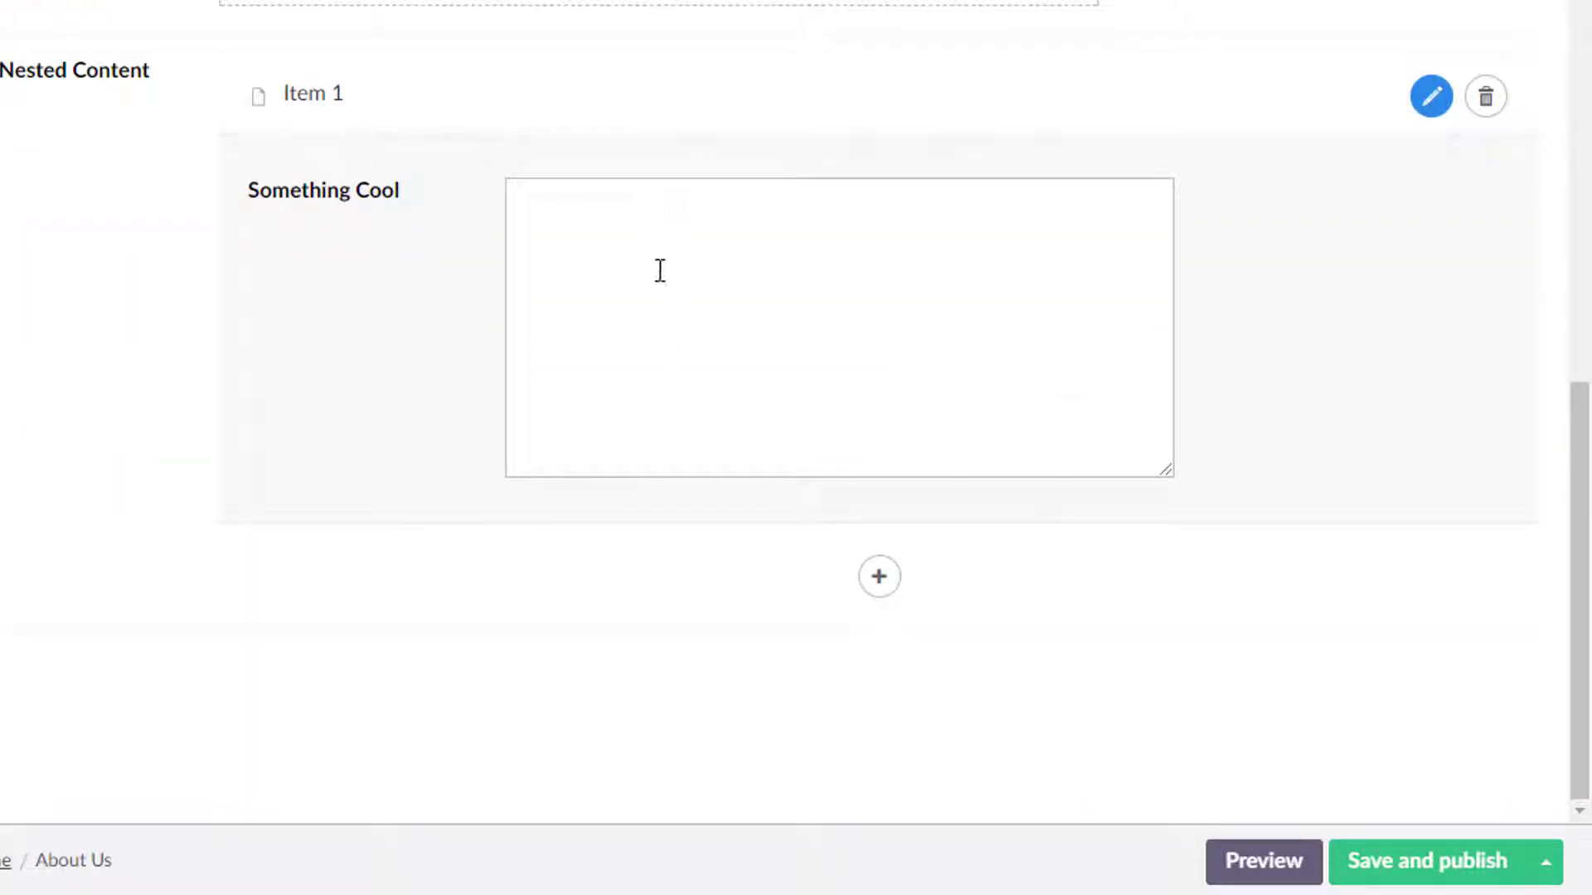
click(870, 579)
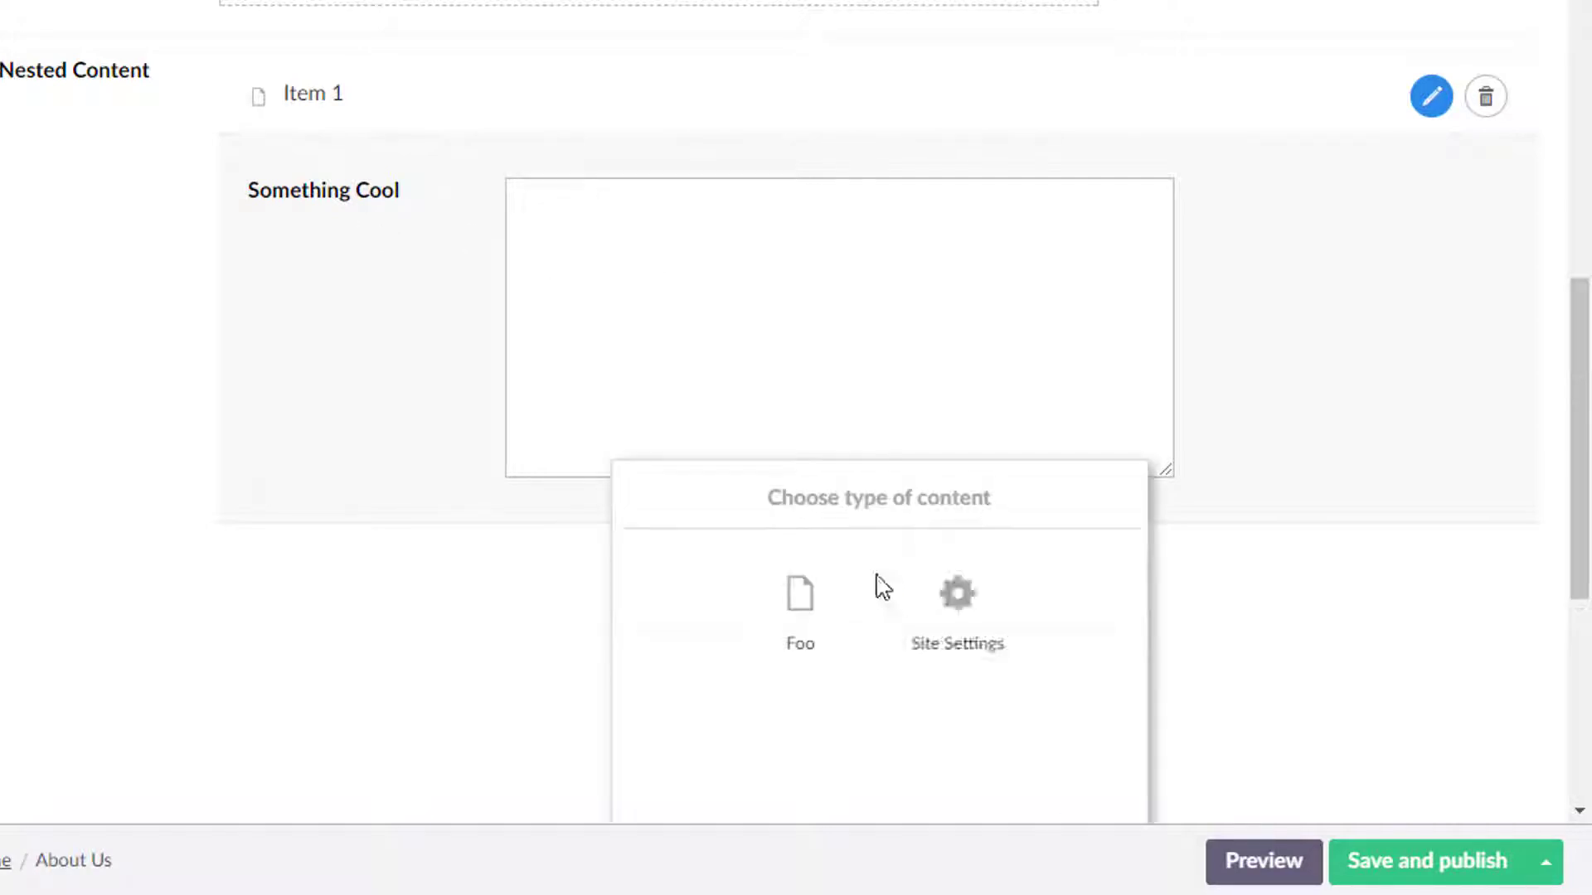
click(969, 611)
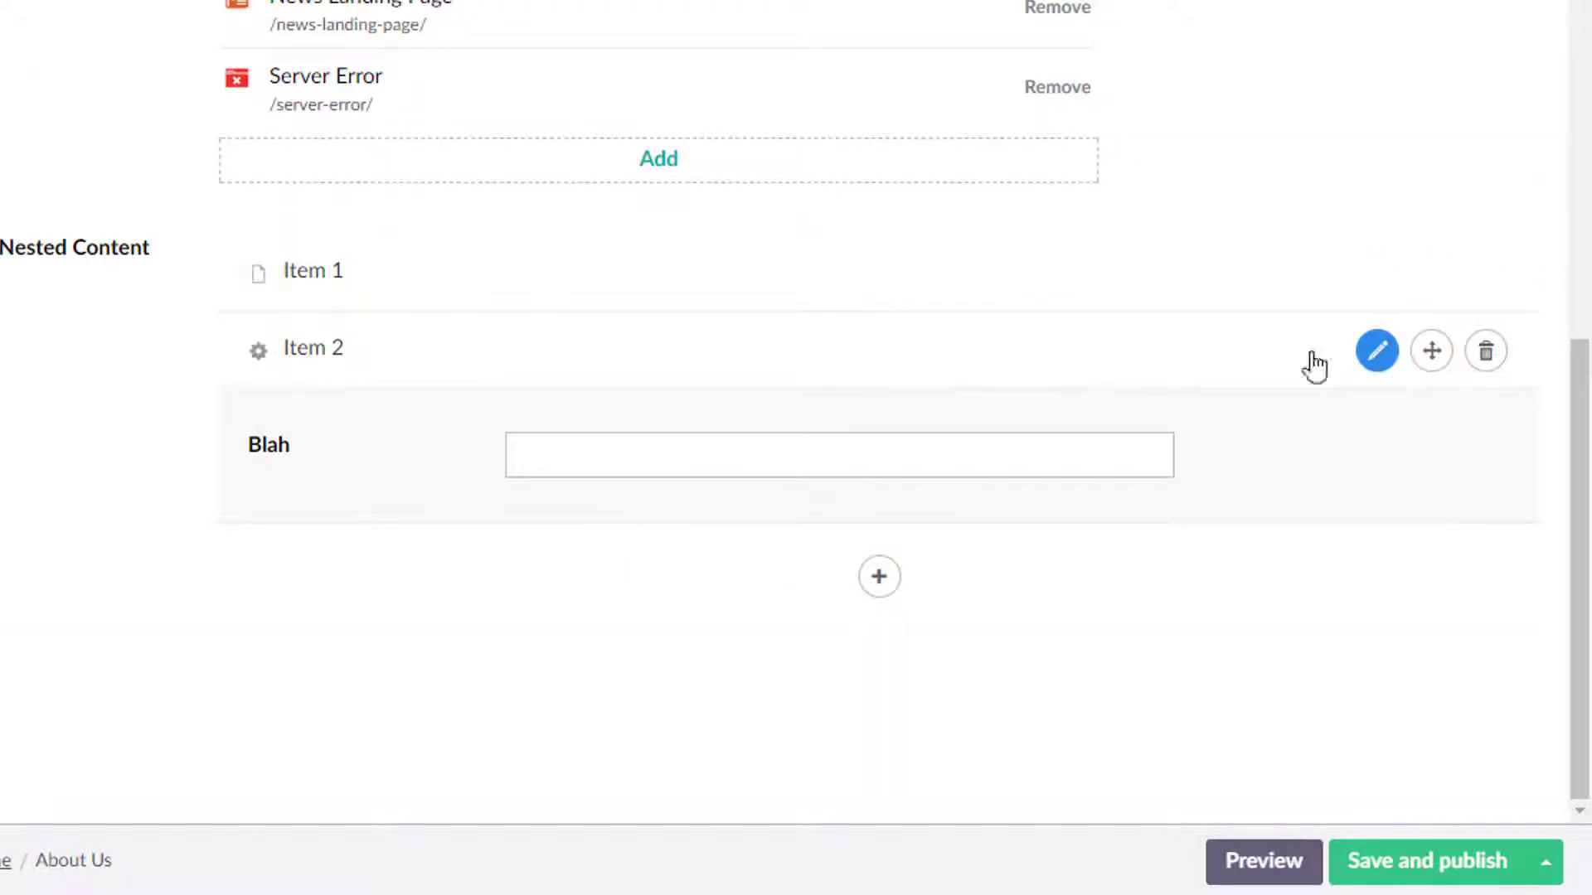
drag(1441, 362, 1155, 455)
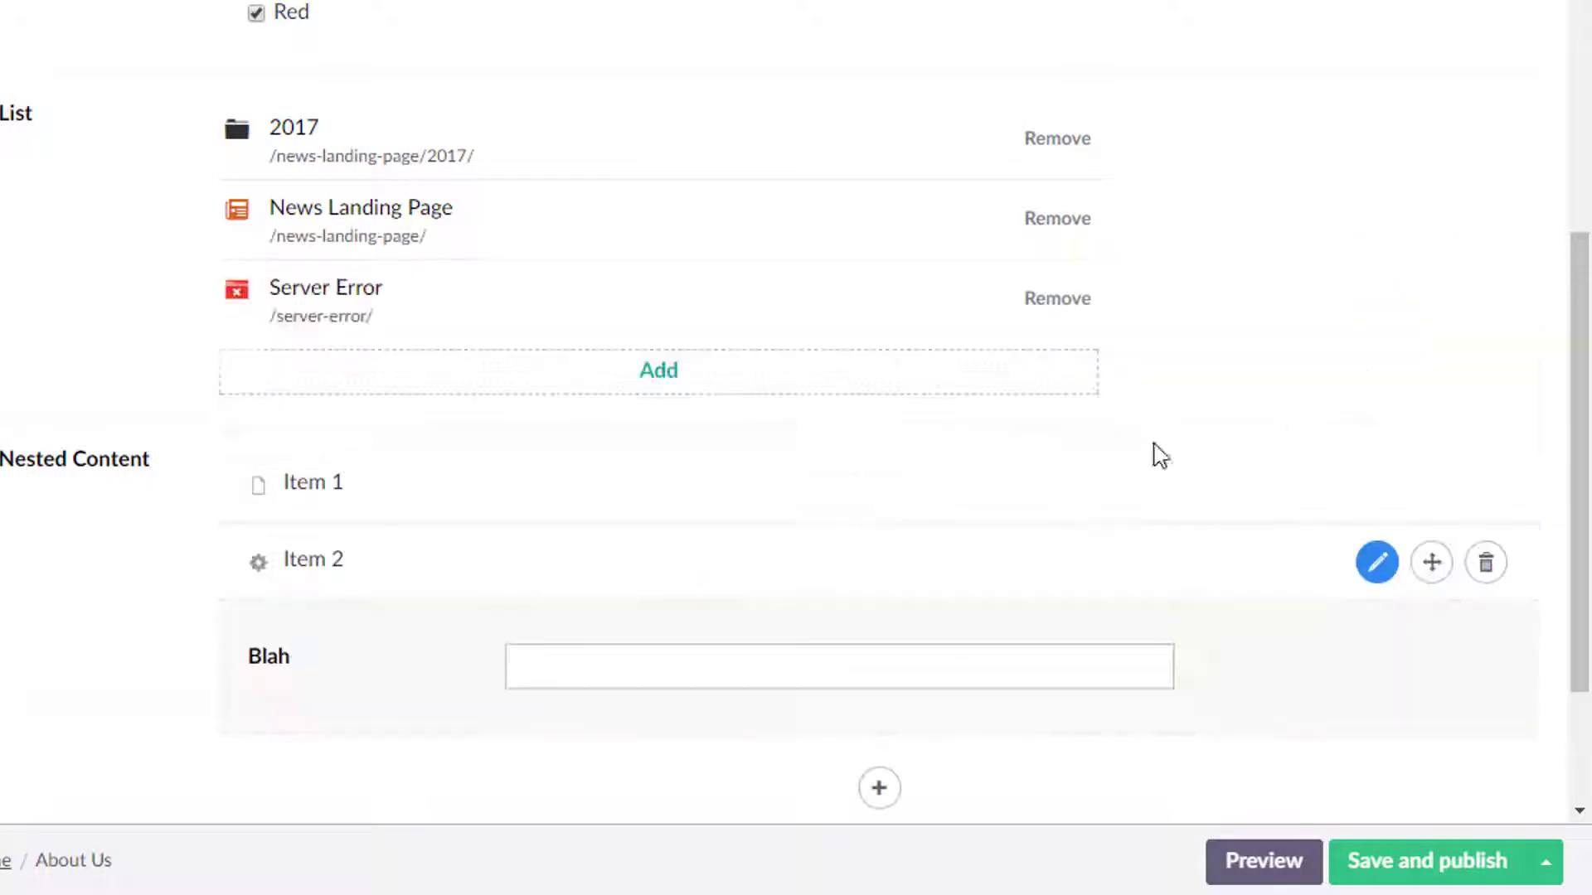
scroll(1171, 592, down, 3)
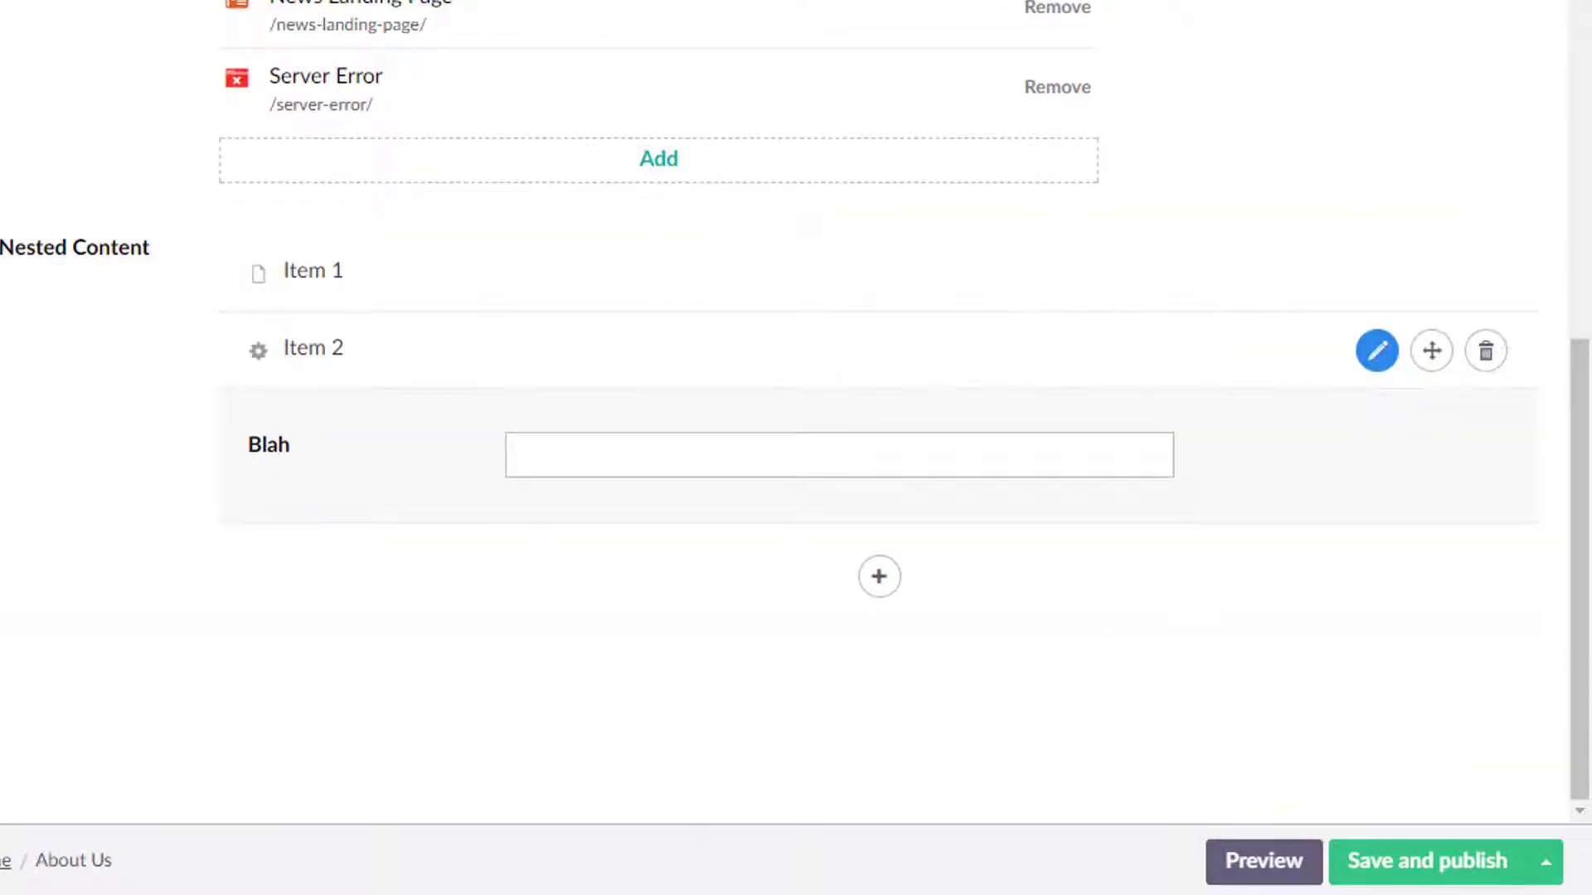
click(1403, 870)
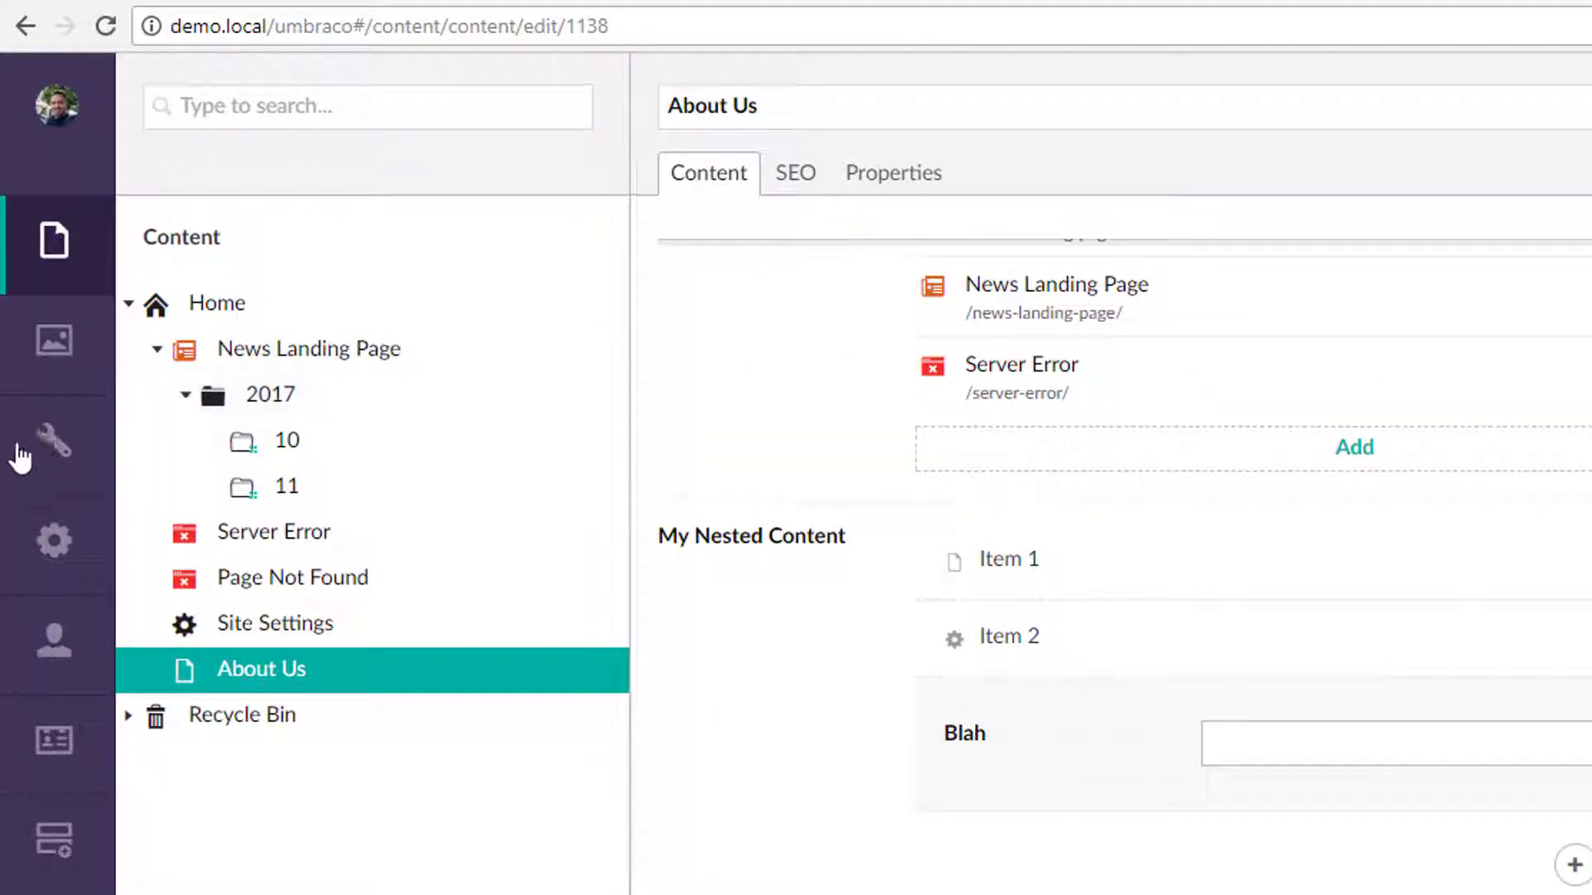
In the Developer section, inspect the Numeric, Radiobox, Related Links and Richtext editor data types.
click(54, 567)
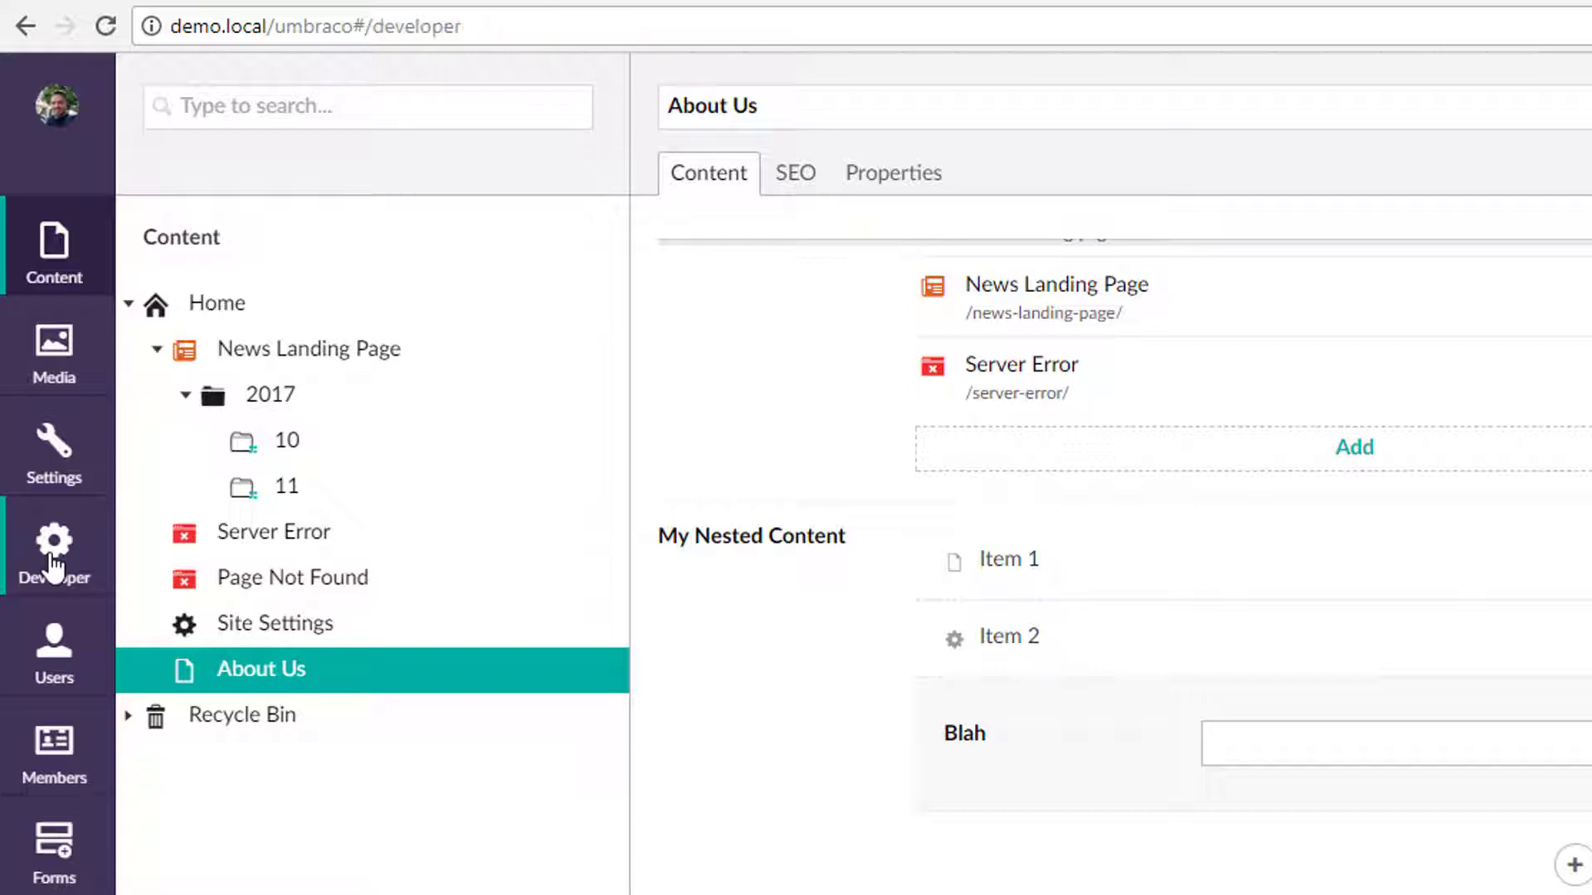
scroll(458, 806, down, 10)
scroll(456, 800, down, 3)
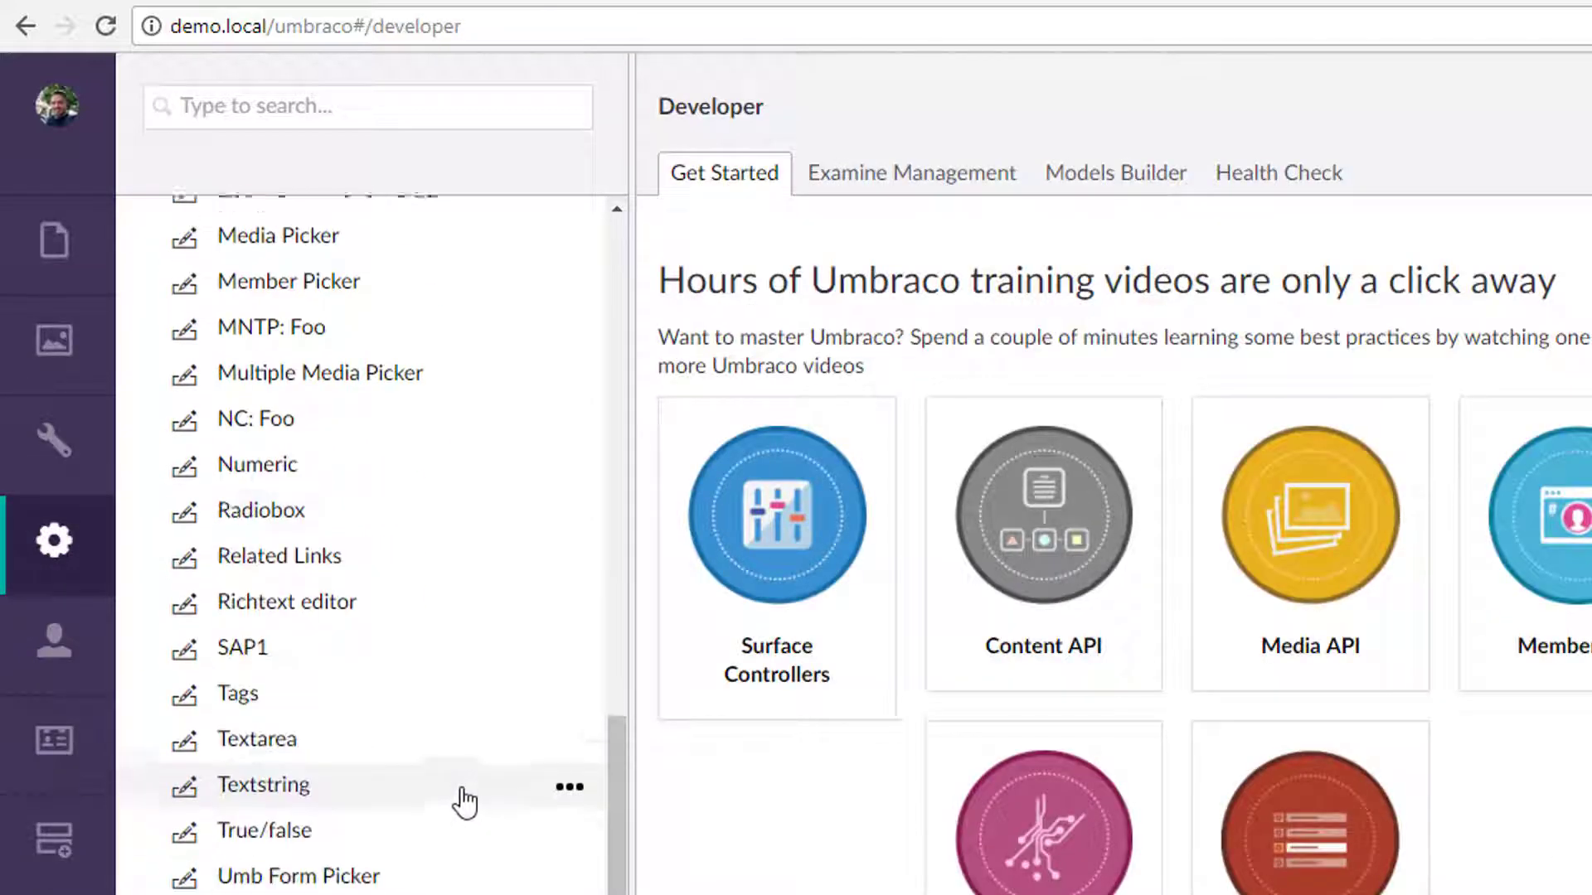
scroll(461, 773, up, 2)
click(287, 611)
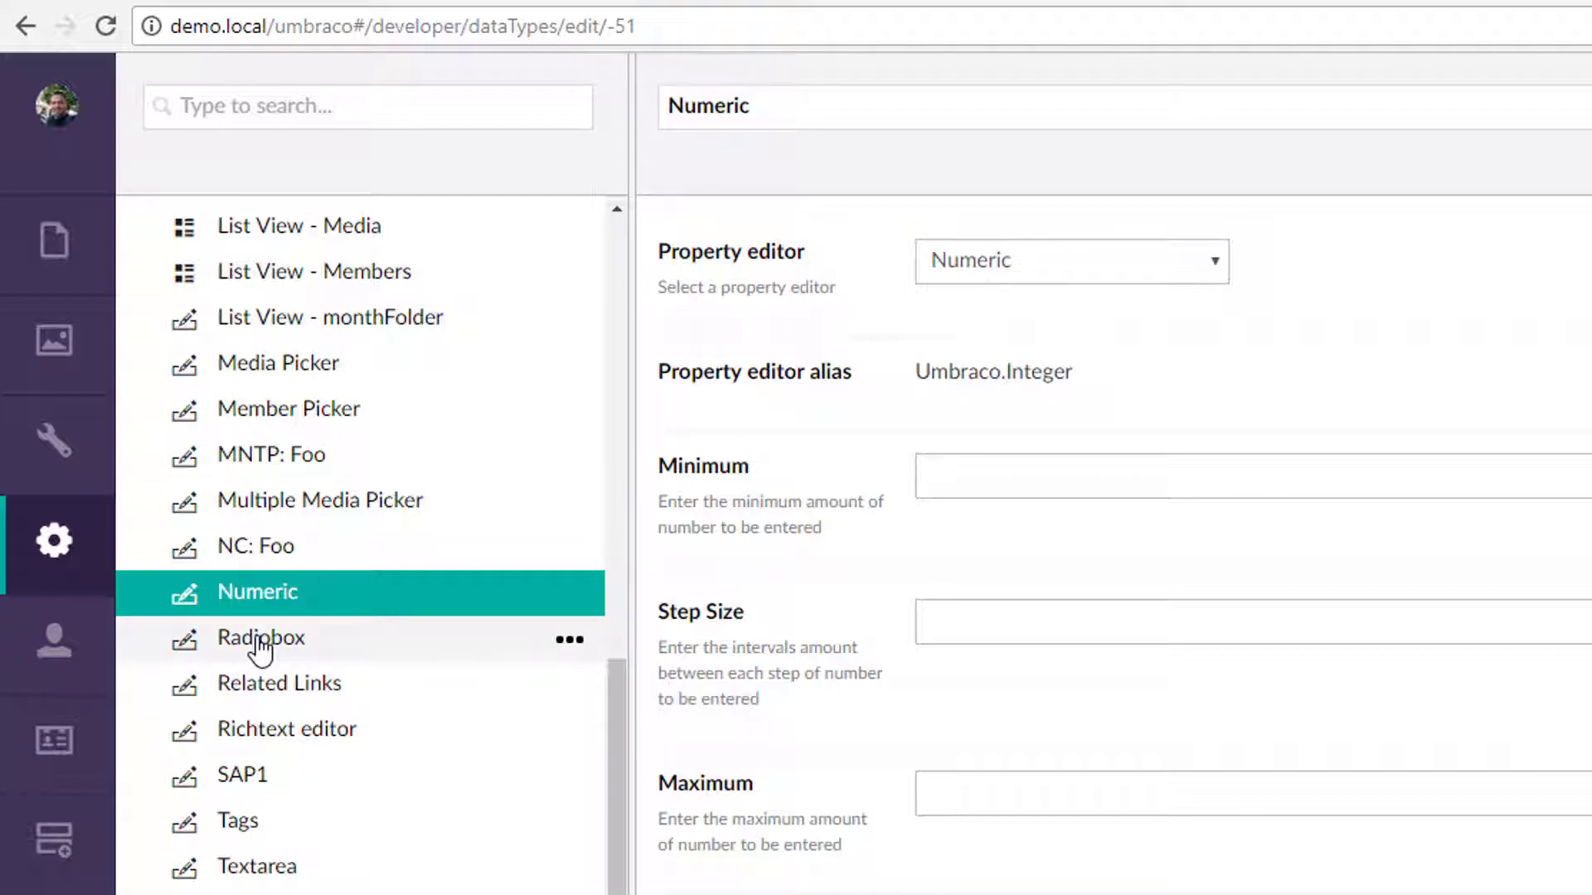
click(319, 642)
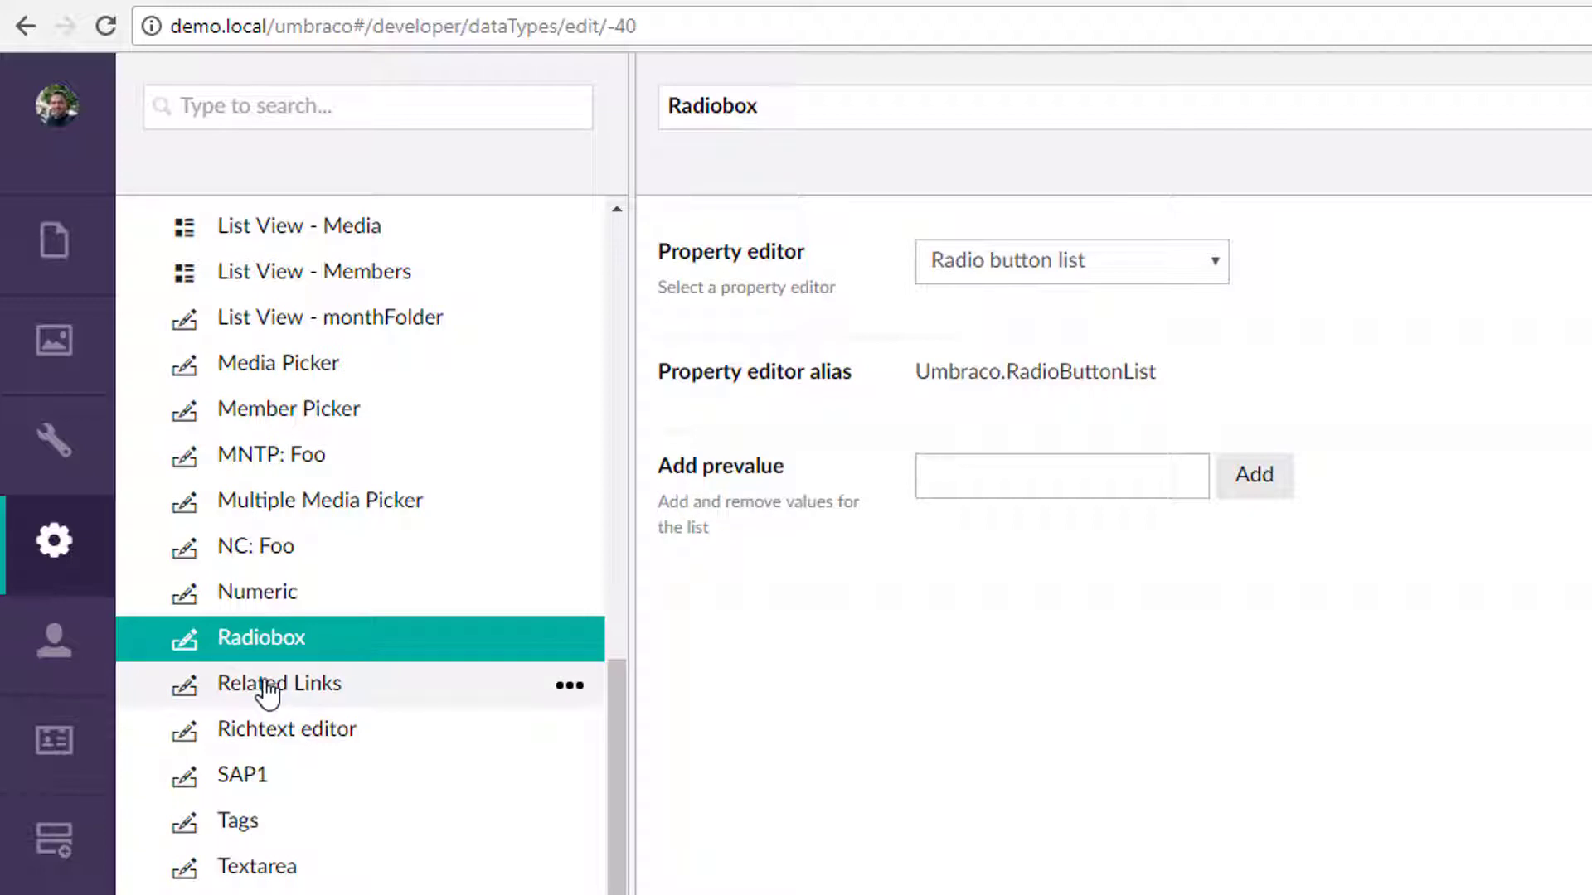
click(267, 692)
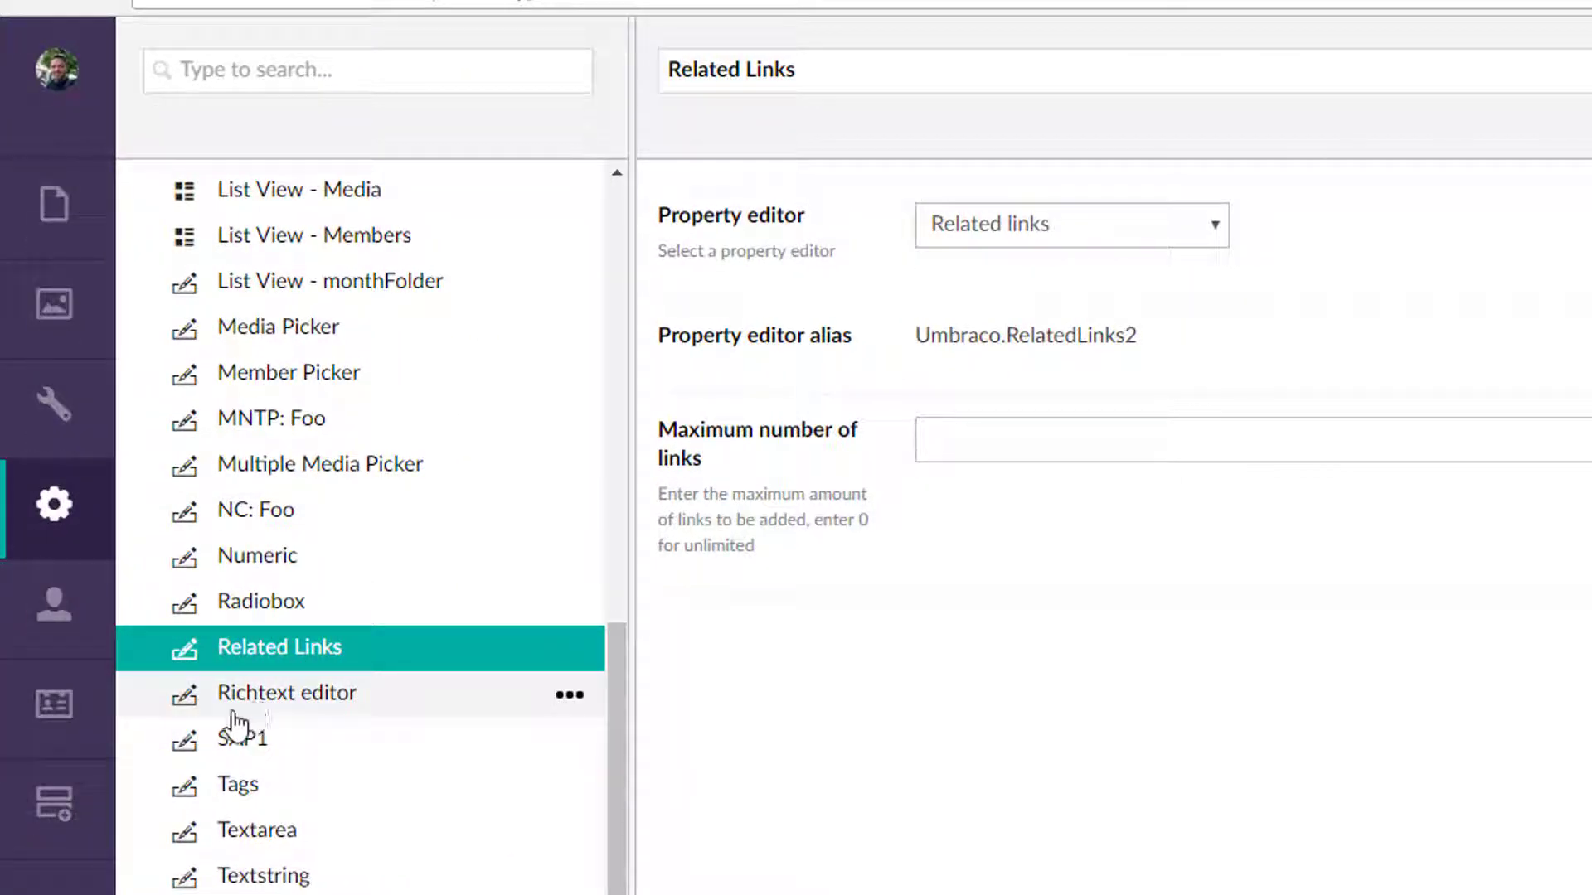
click(277, 706)
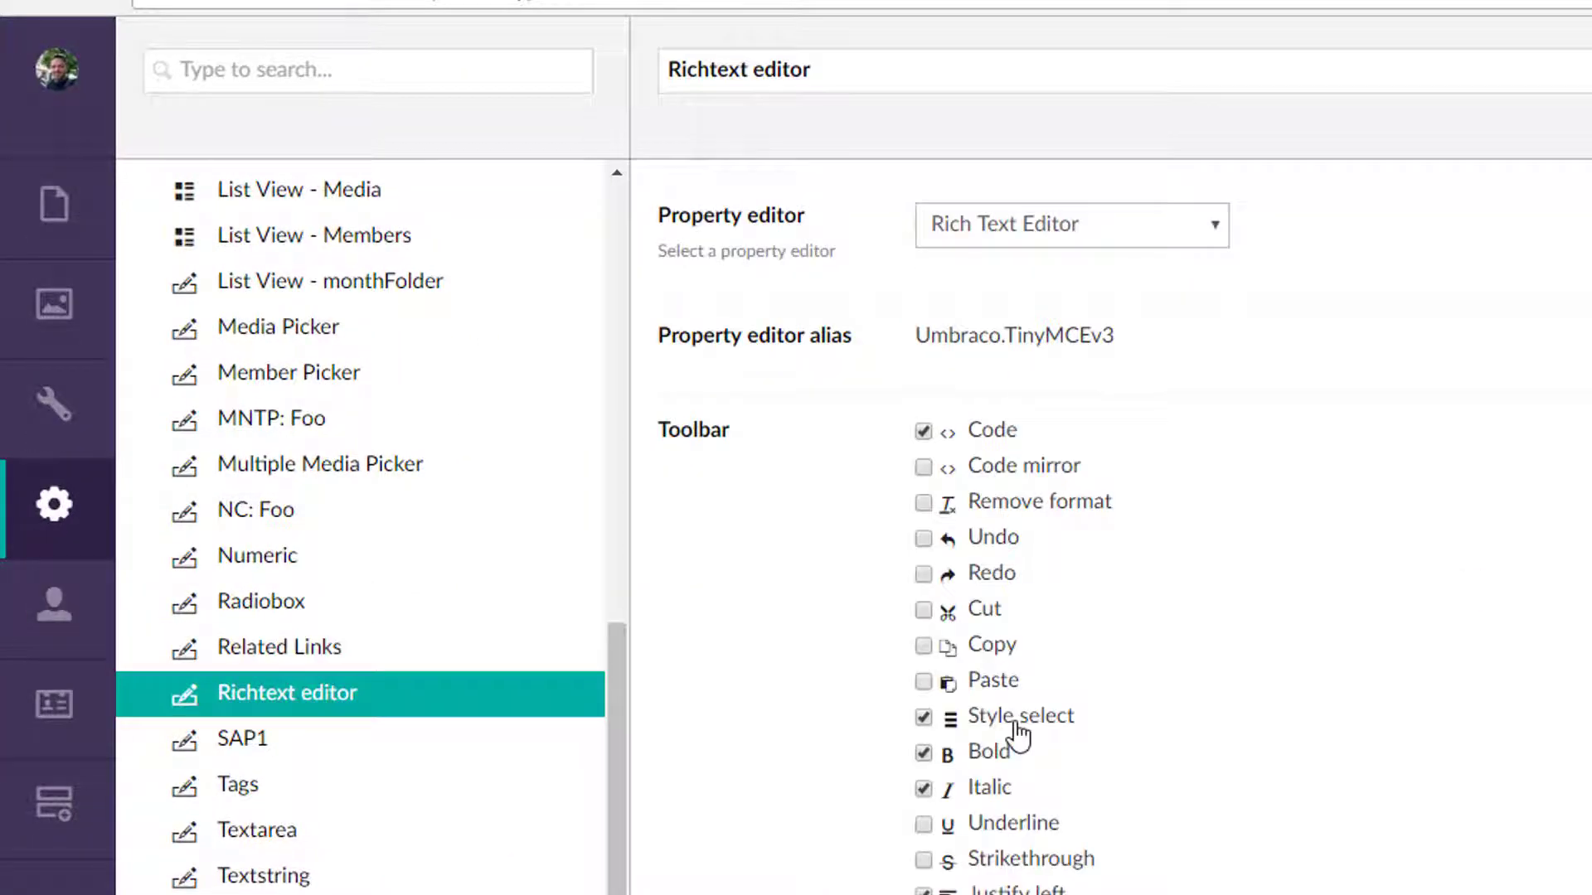
scroll(1187, 727, down, 4)
scroll(1290, 714, down, 5)
scroll(1290, 717, up, 8)
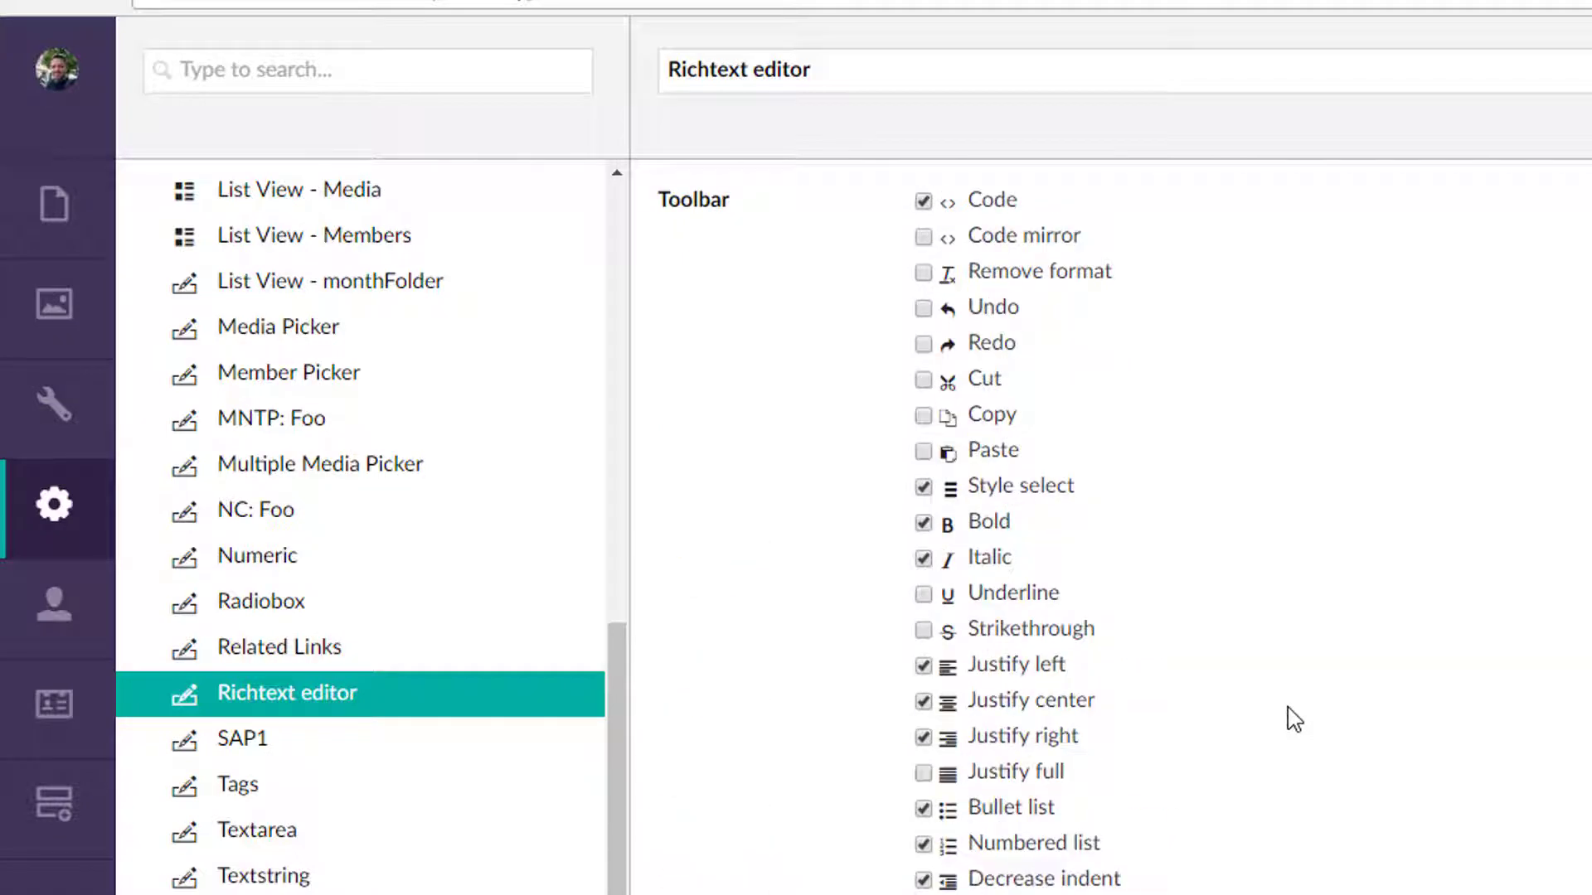
Create a new data type named RTE: Basic using the Rich Text Editor property editor.
right_click(259, 703)
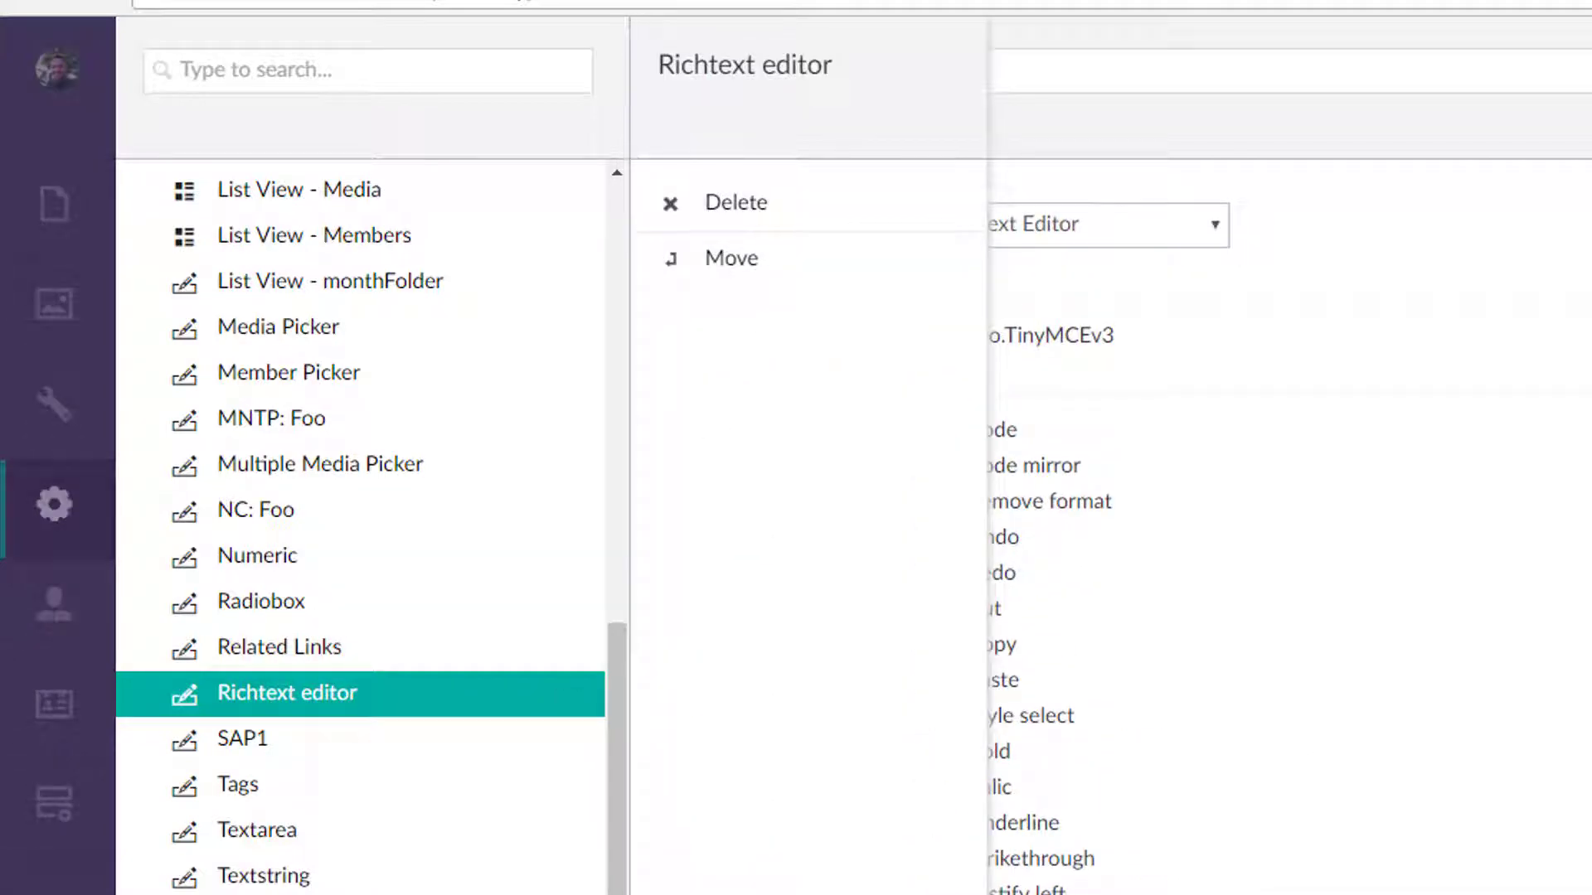
scroll(319, 278, up, 10)
right_click(304, 365)
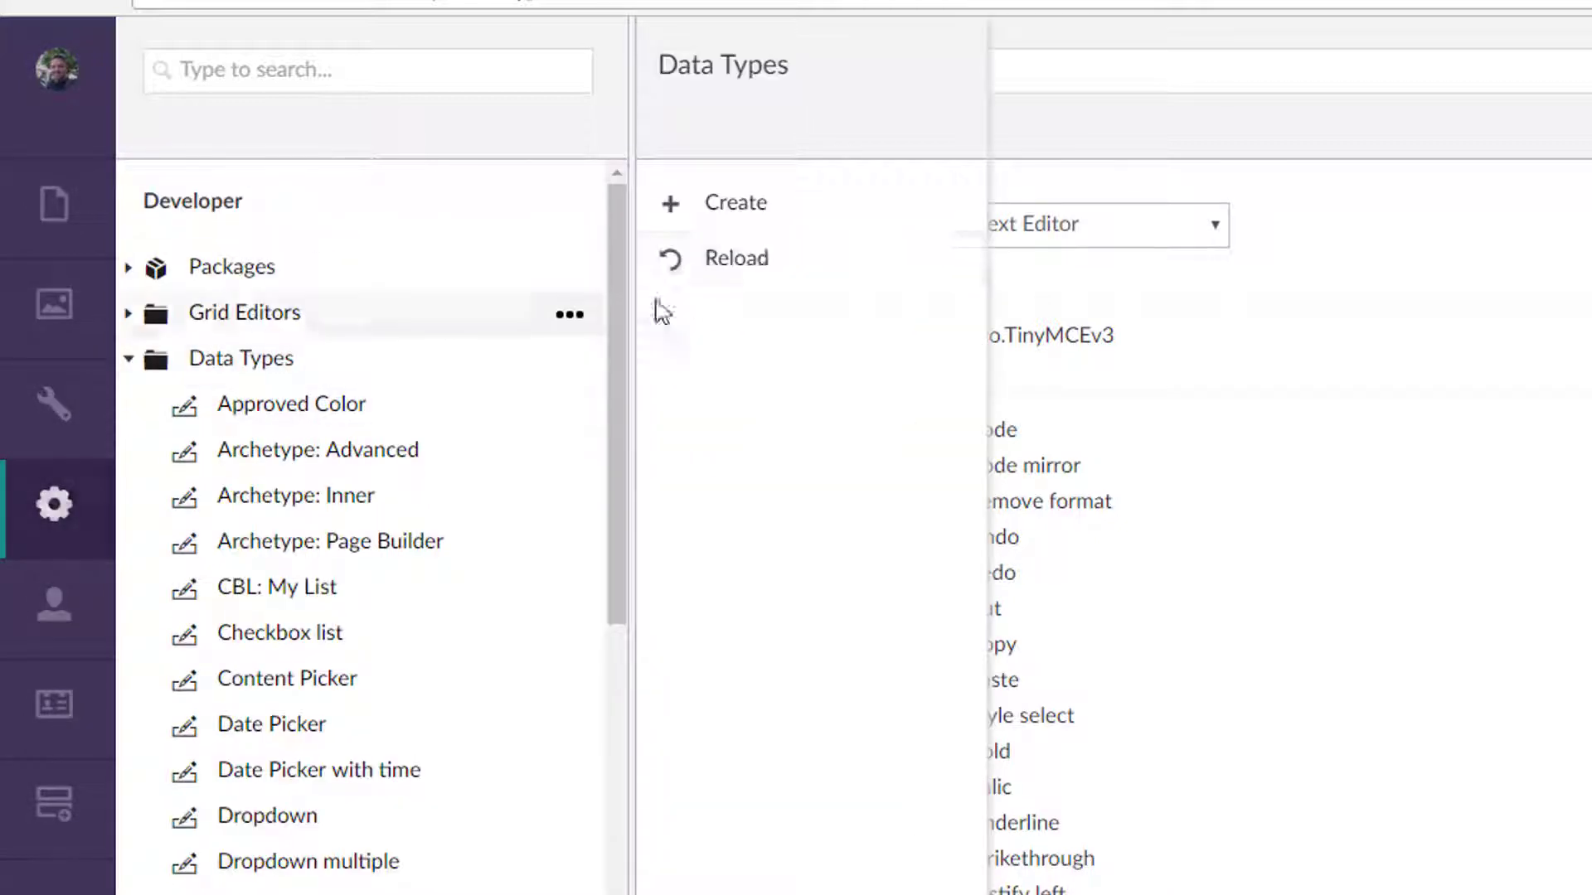
click(777, 207)
click(832, 286)
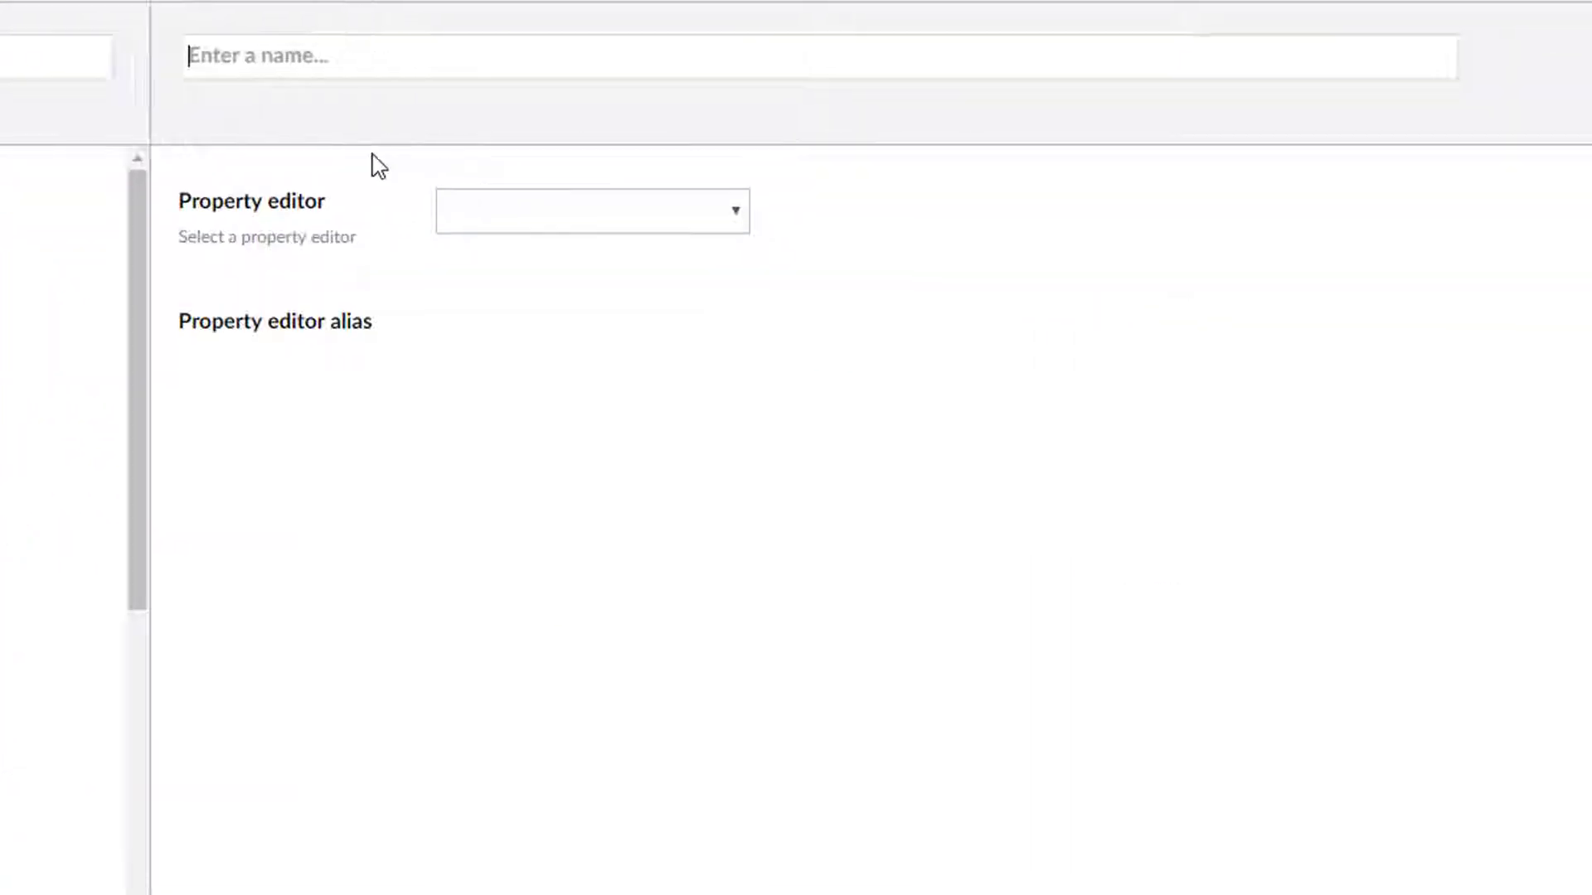
text(RTE: Basic)
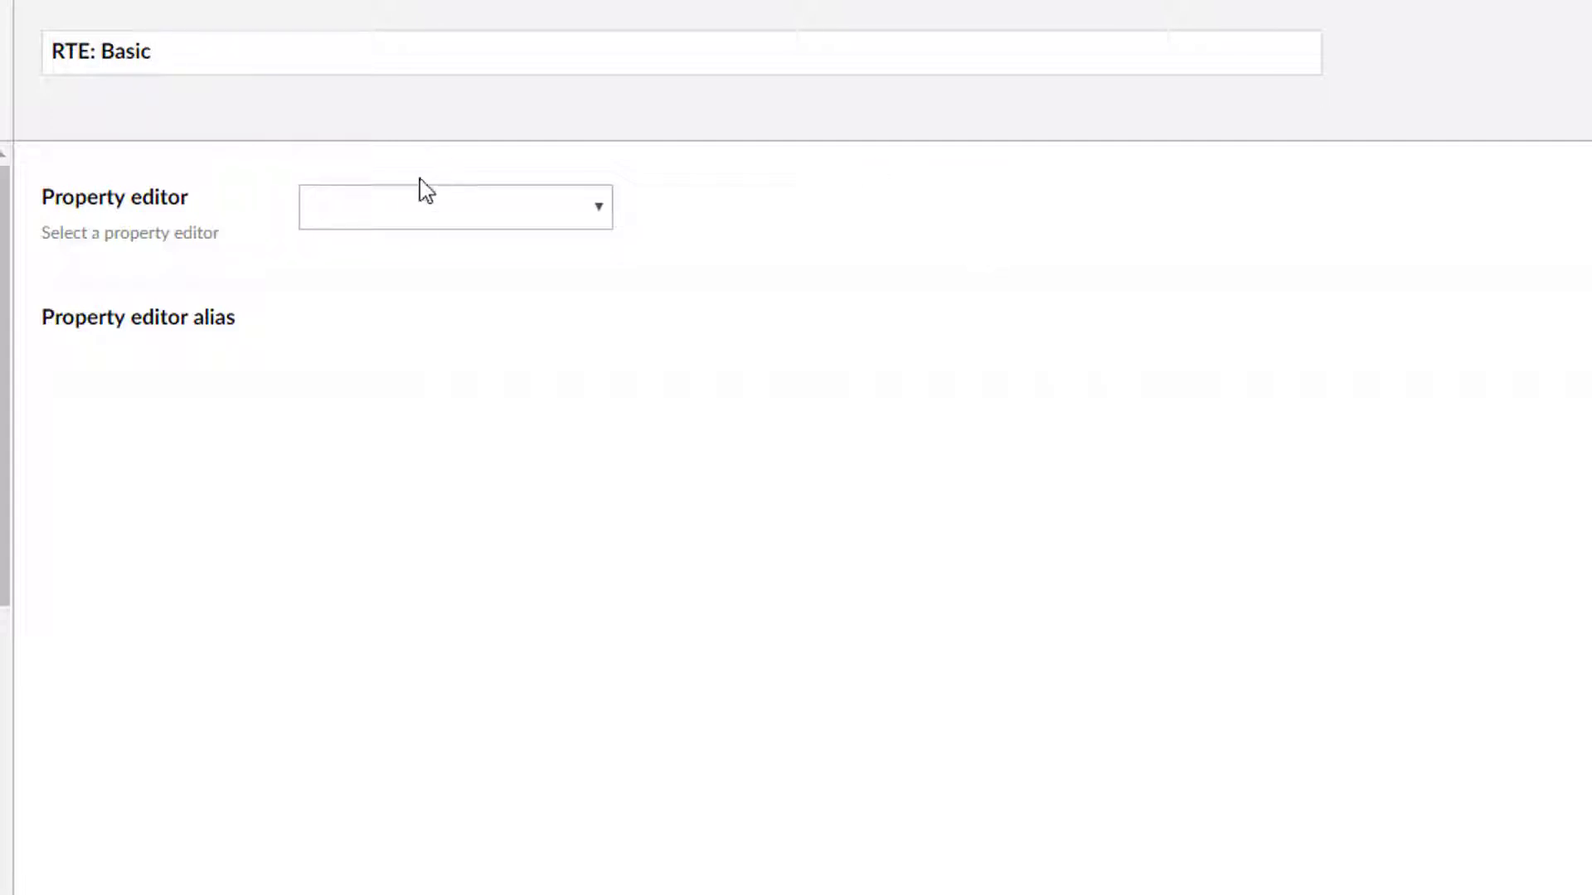
click(425, 191)
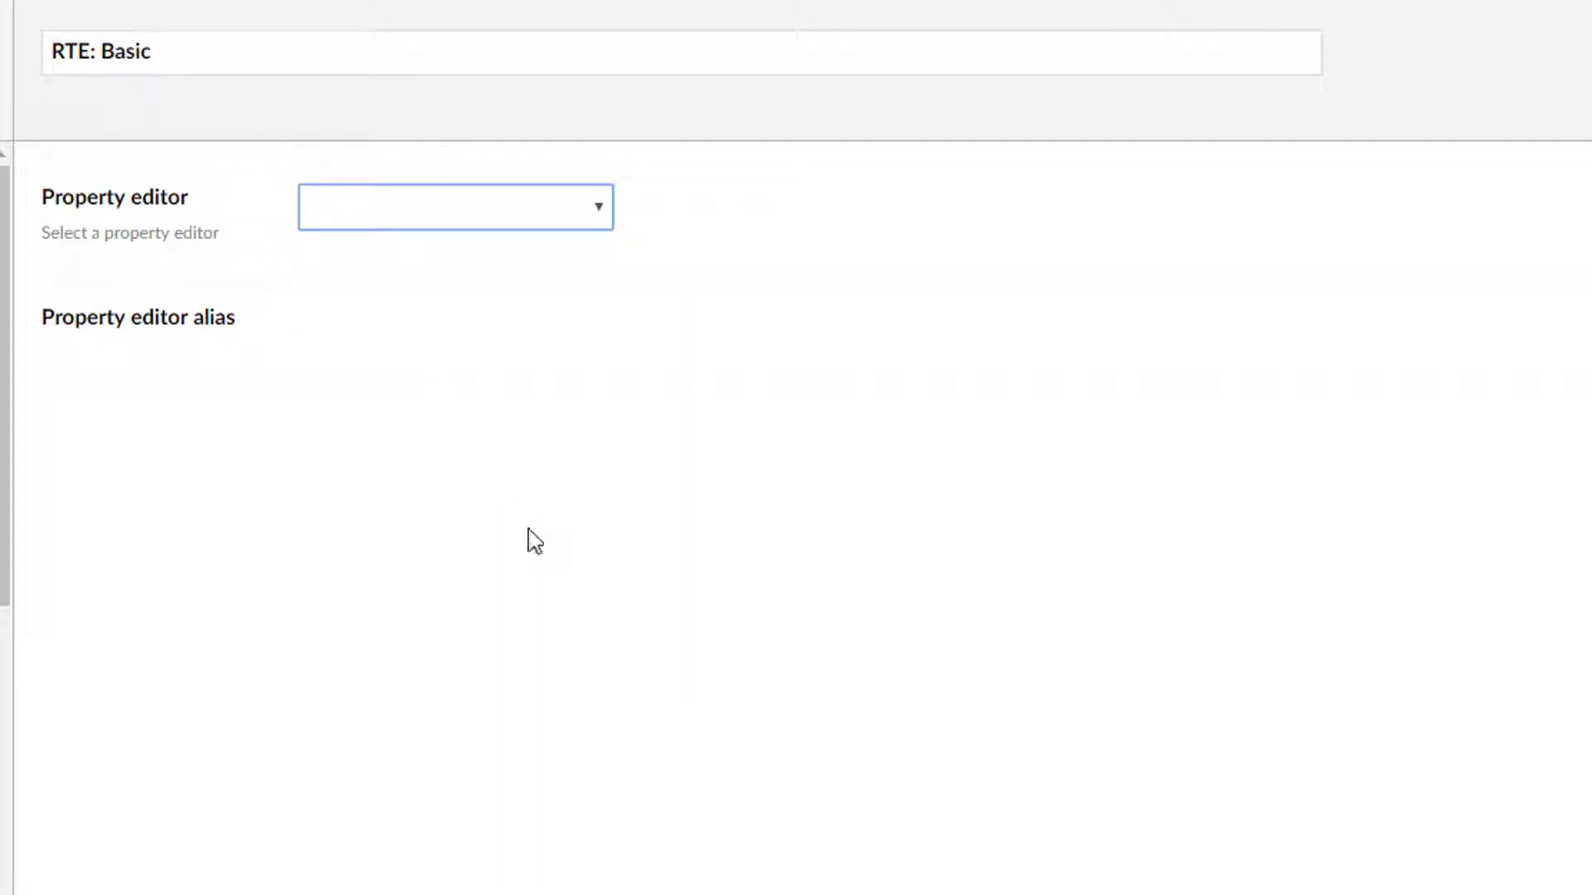
click(497, 228)
scroll(398, 531, down, 2)
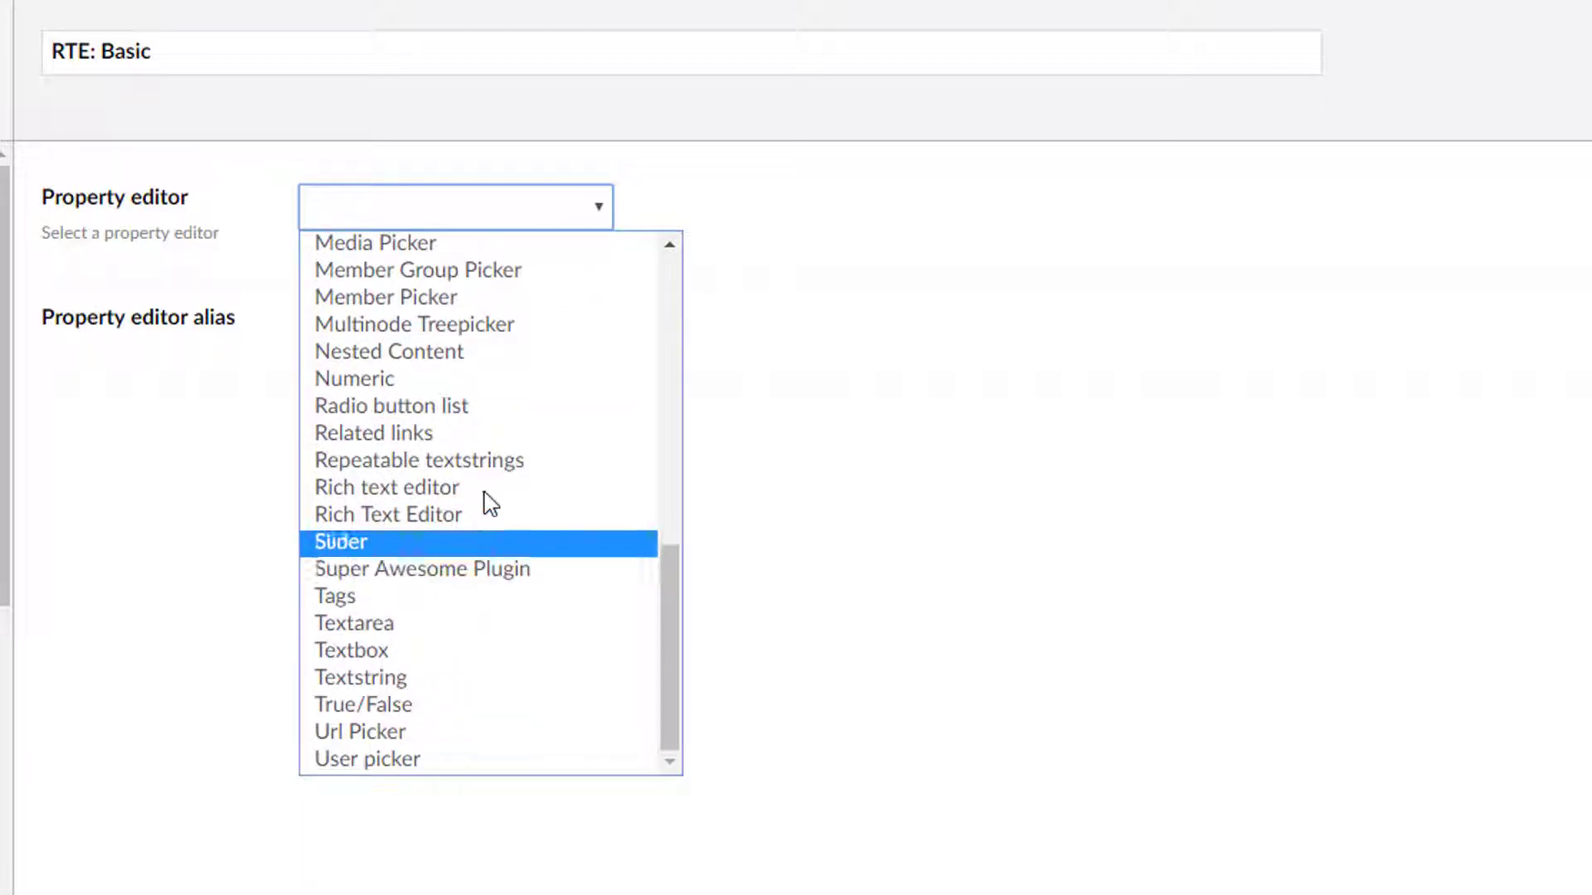
click(446, 513)
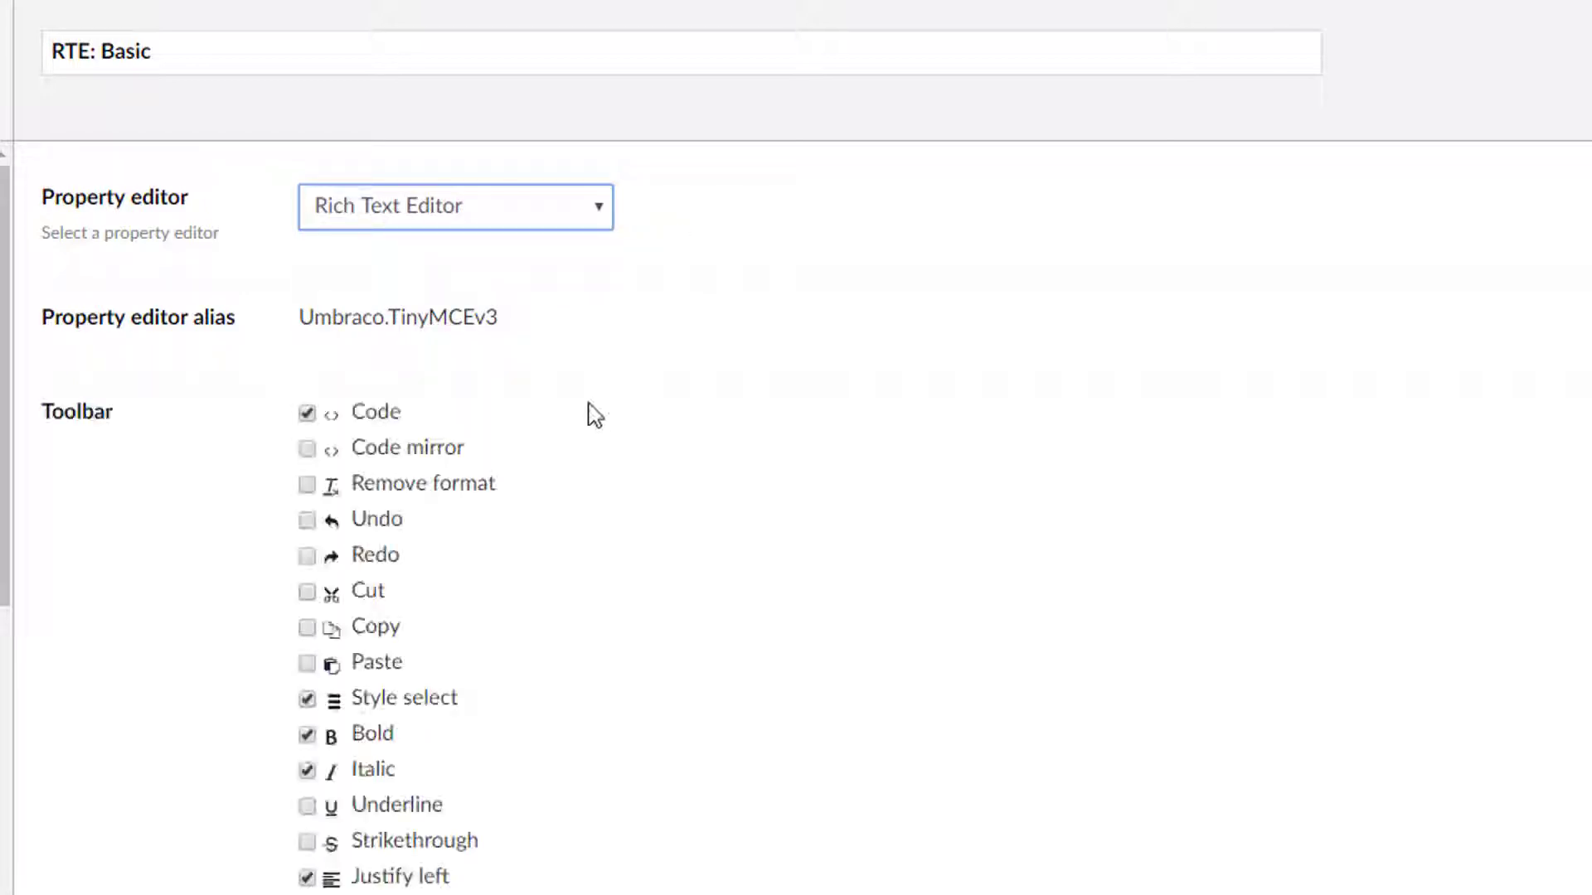
Configure the RTE: Basic toolbar so only Code, Bold and Italic stay enabled, clearing Style select, indents, link, image and macro.
click(309, 700)
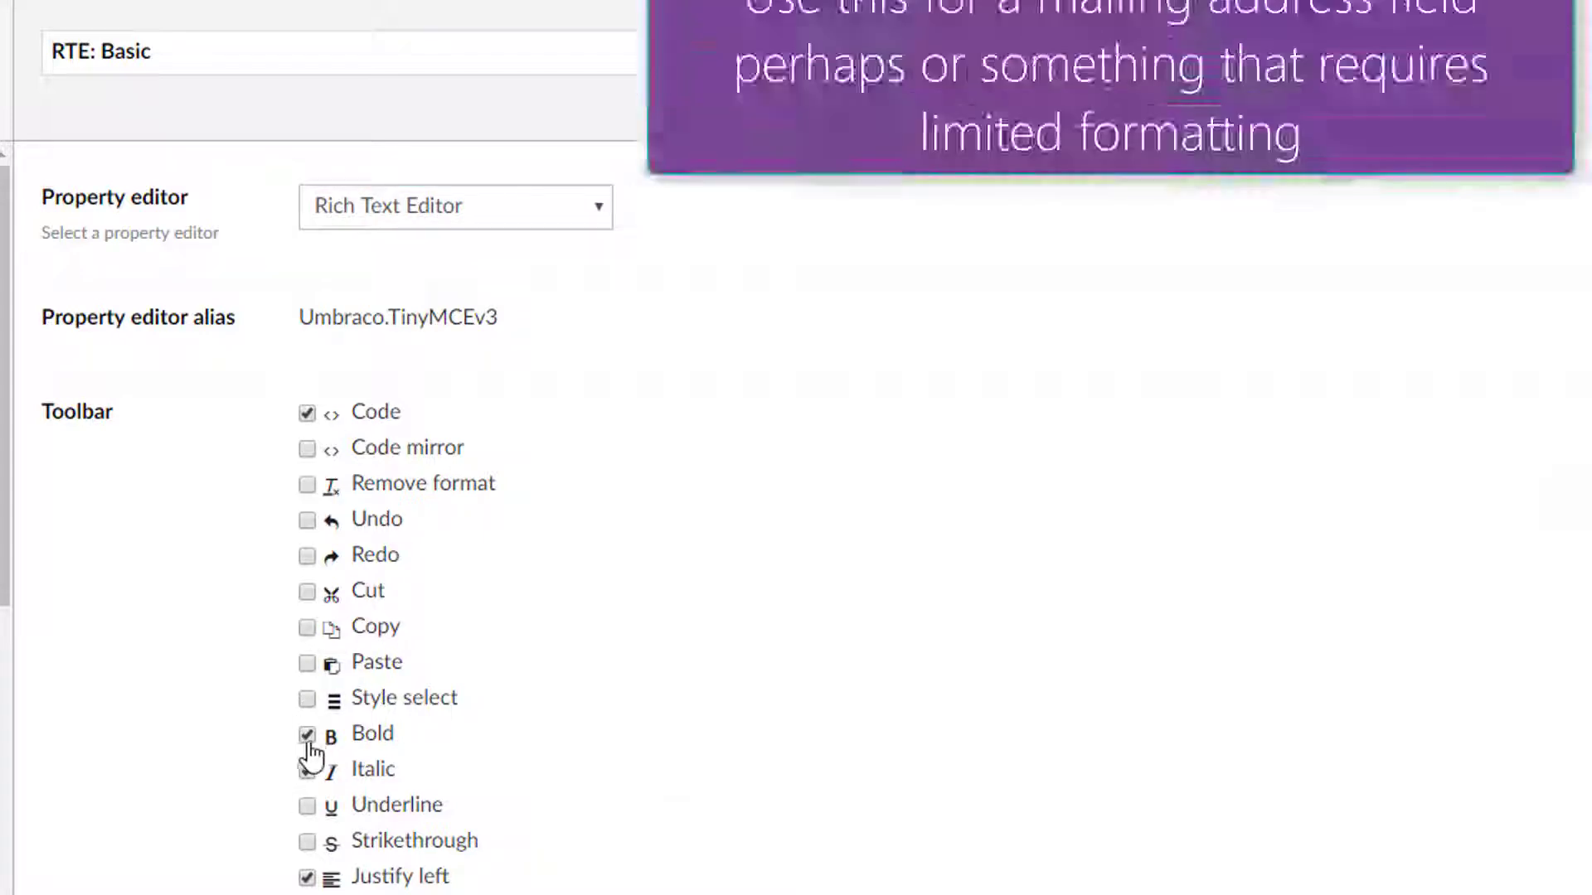
click(308, 770)
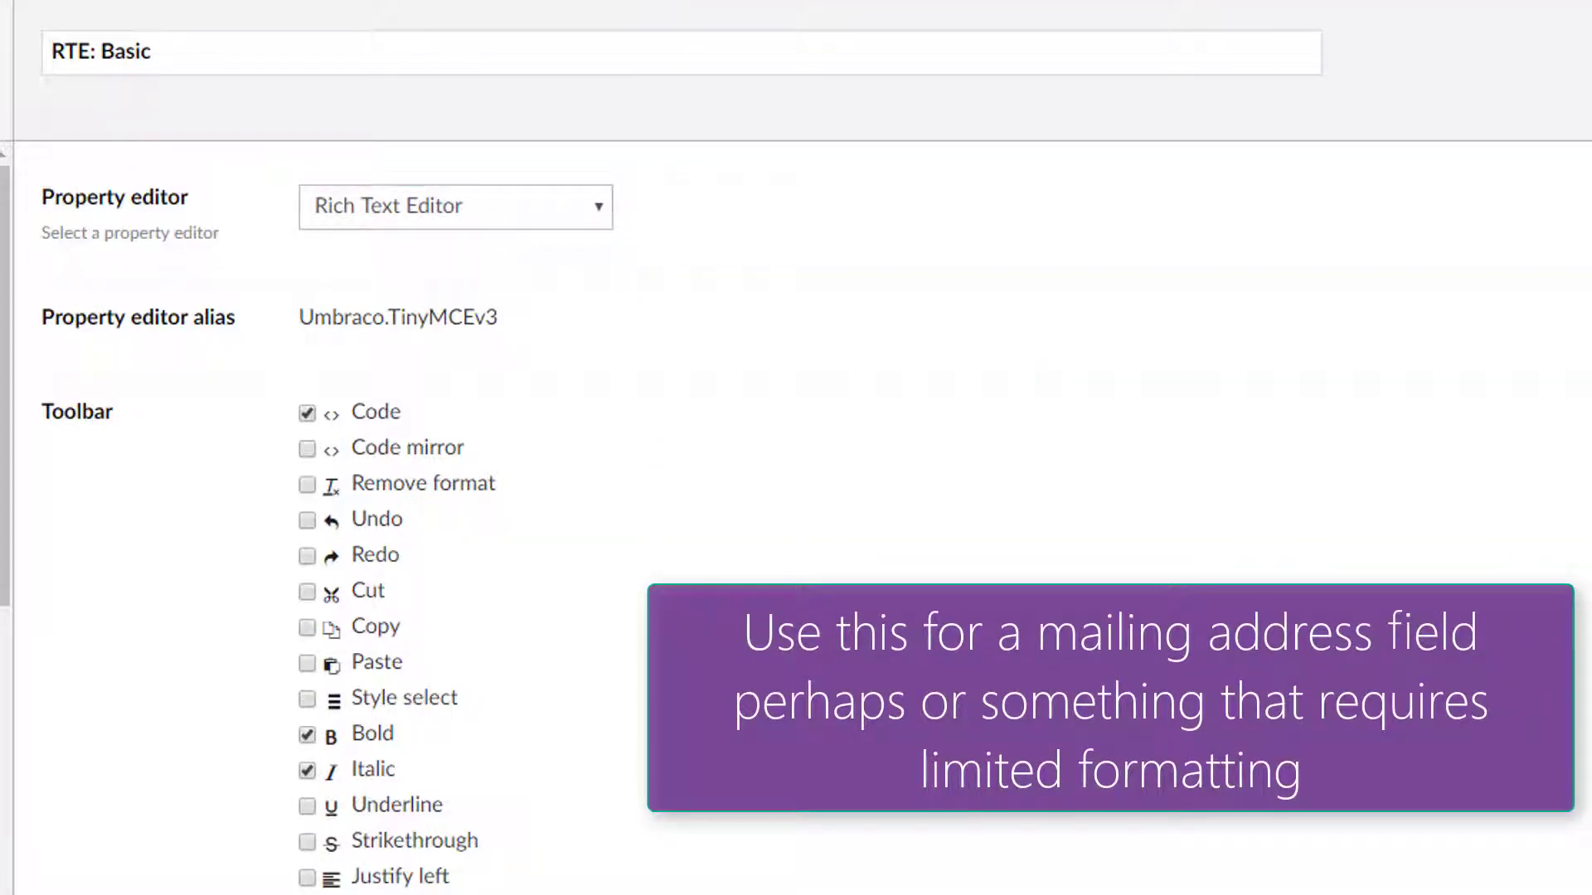
scroll(311, 879, down, 5)
click(306, 592)
click(307, 628)
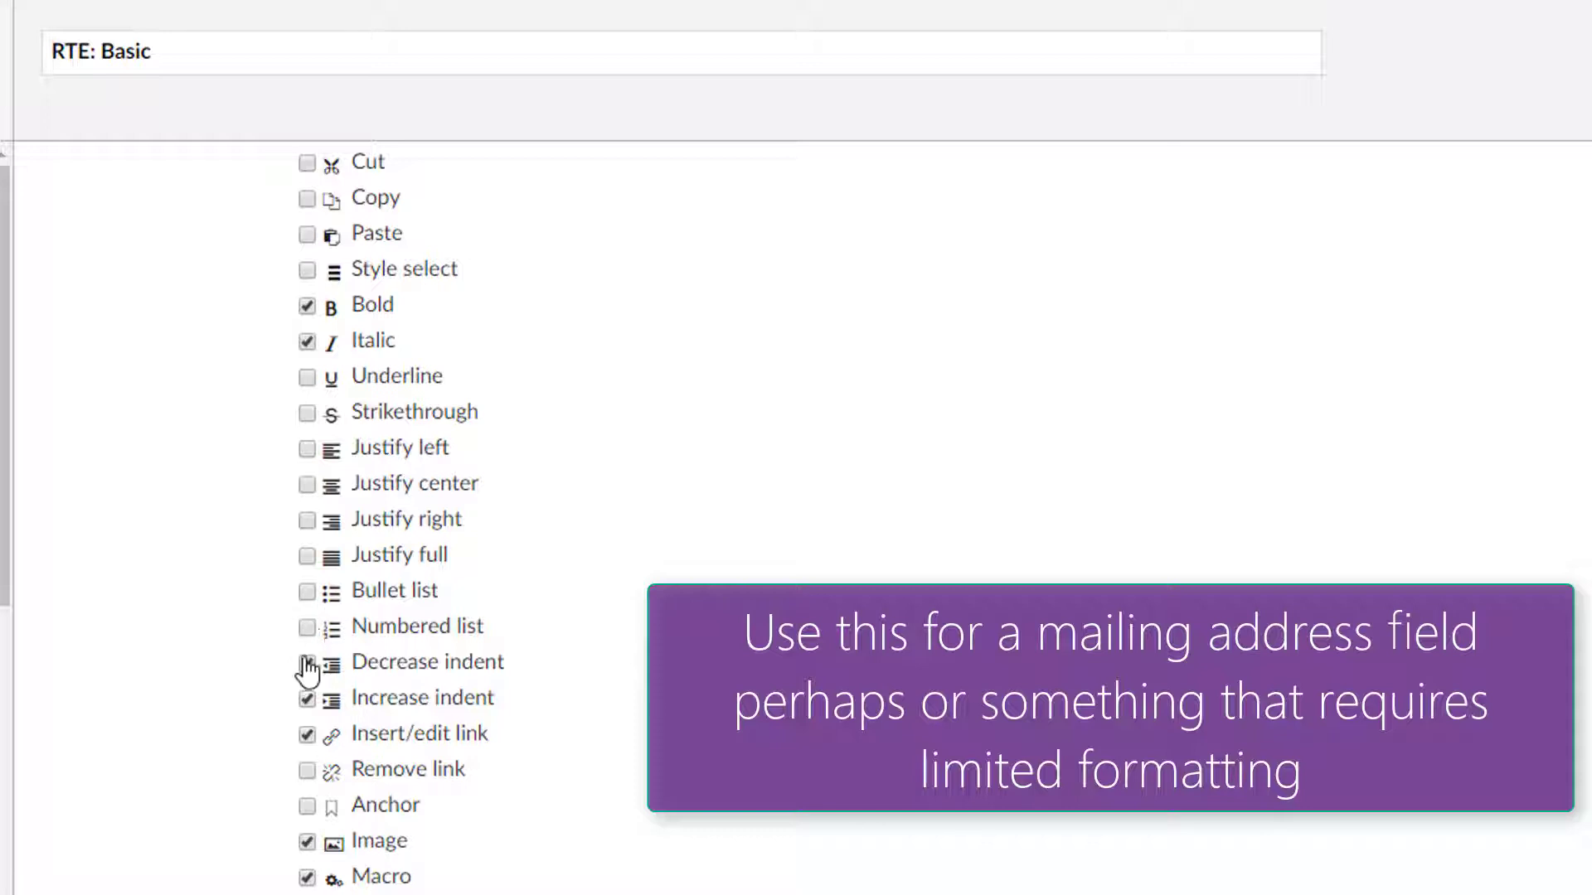
click(307, 663)
click(307, 699)
click(307, 734)
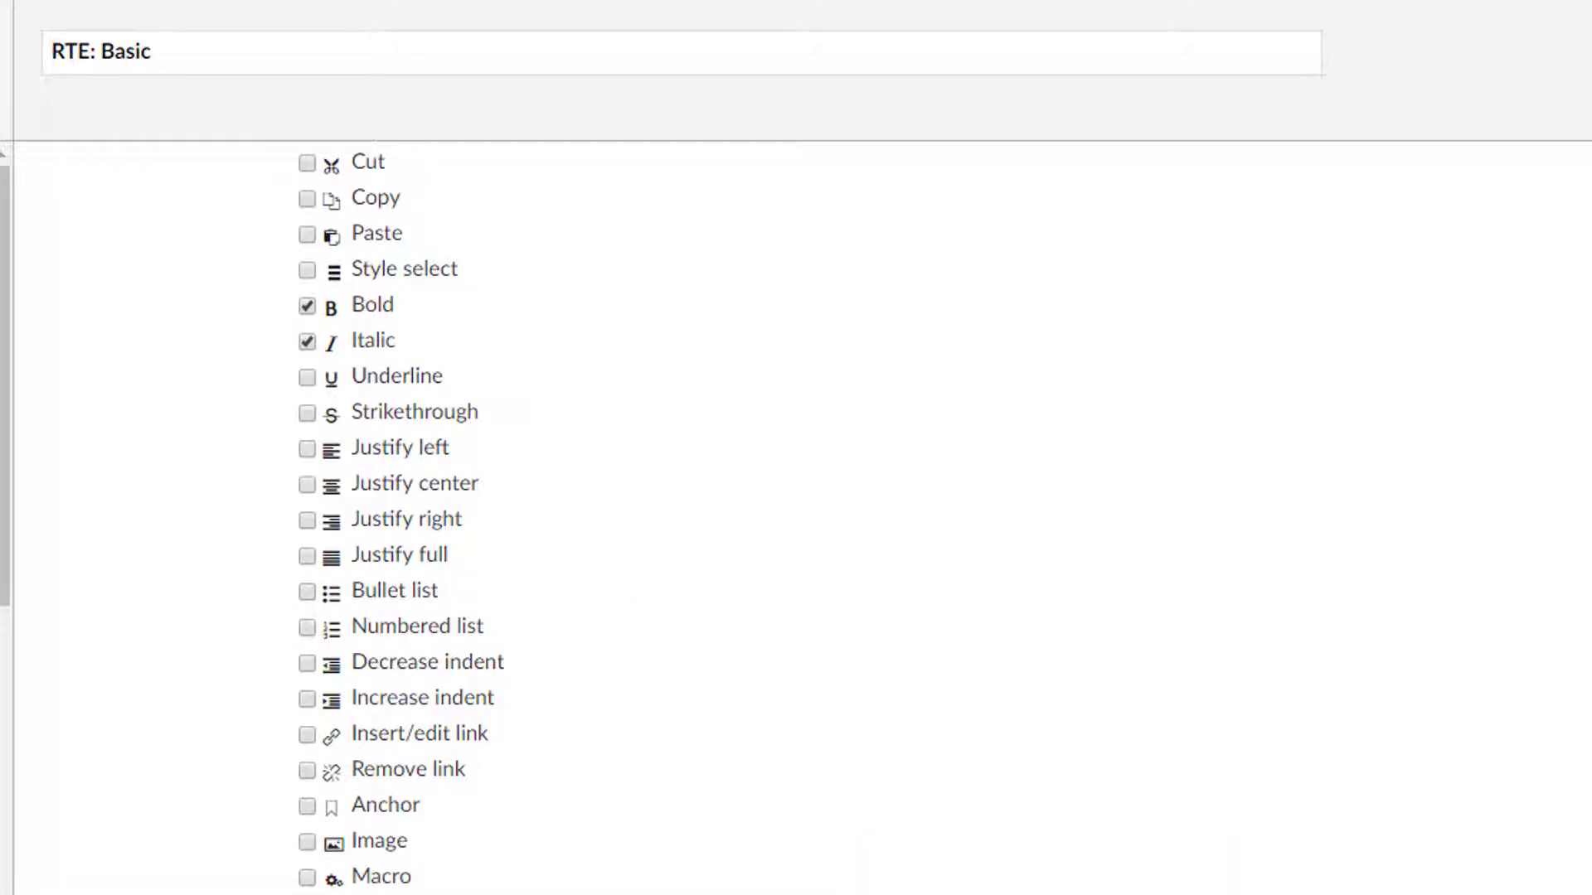
scroll(620, 870, down, 3)
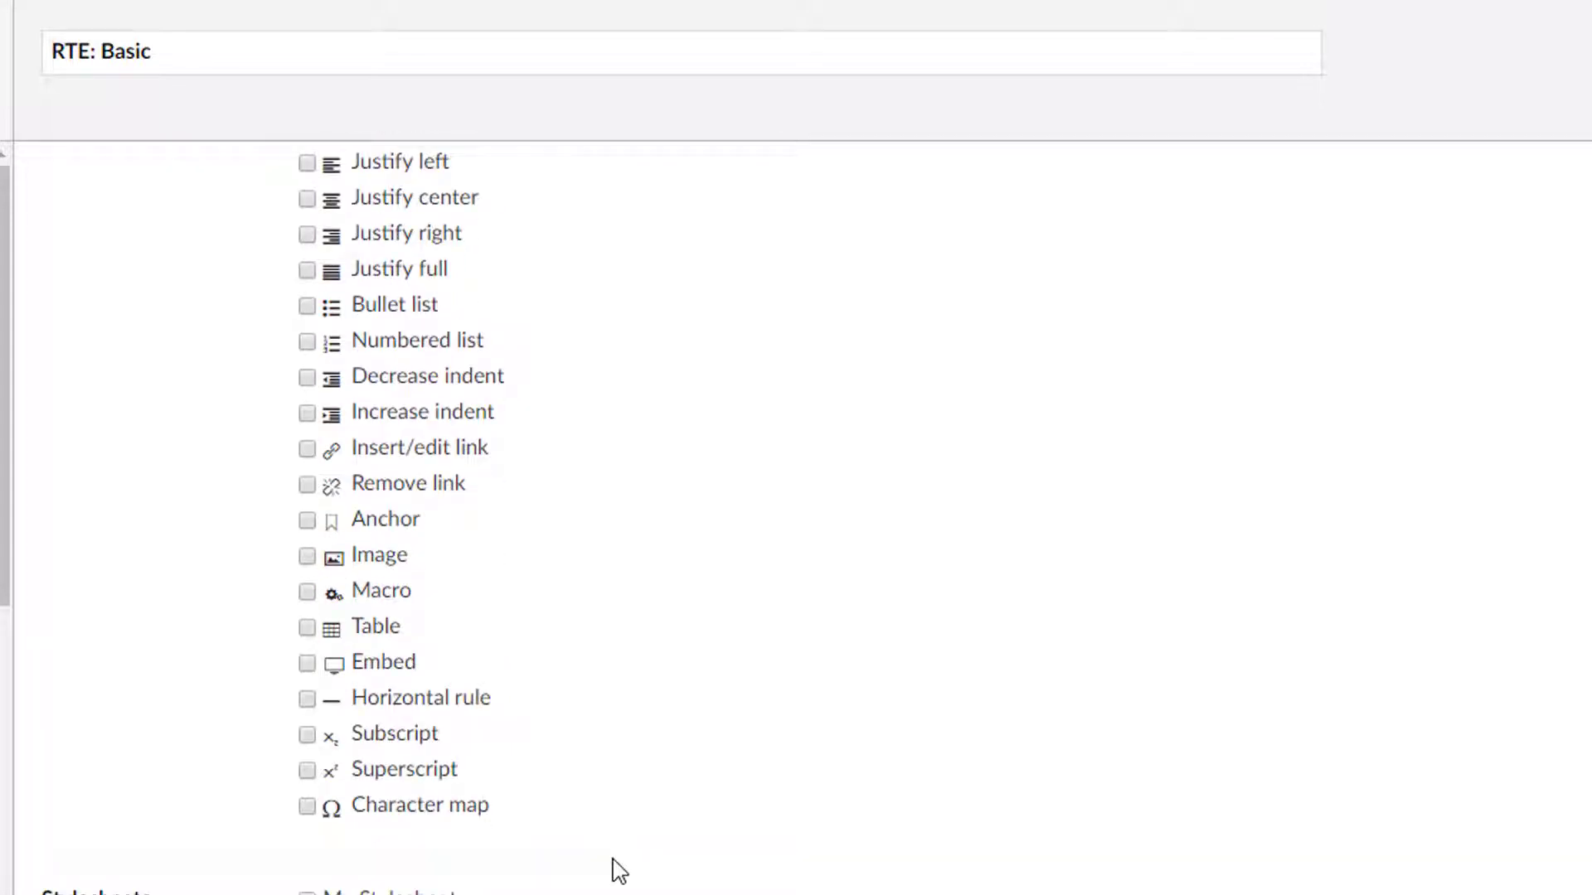
scroll(809, 755, up, 3)
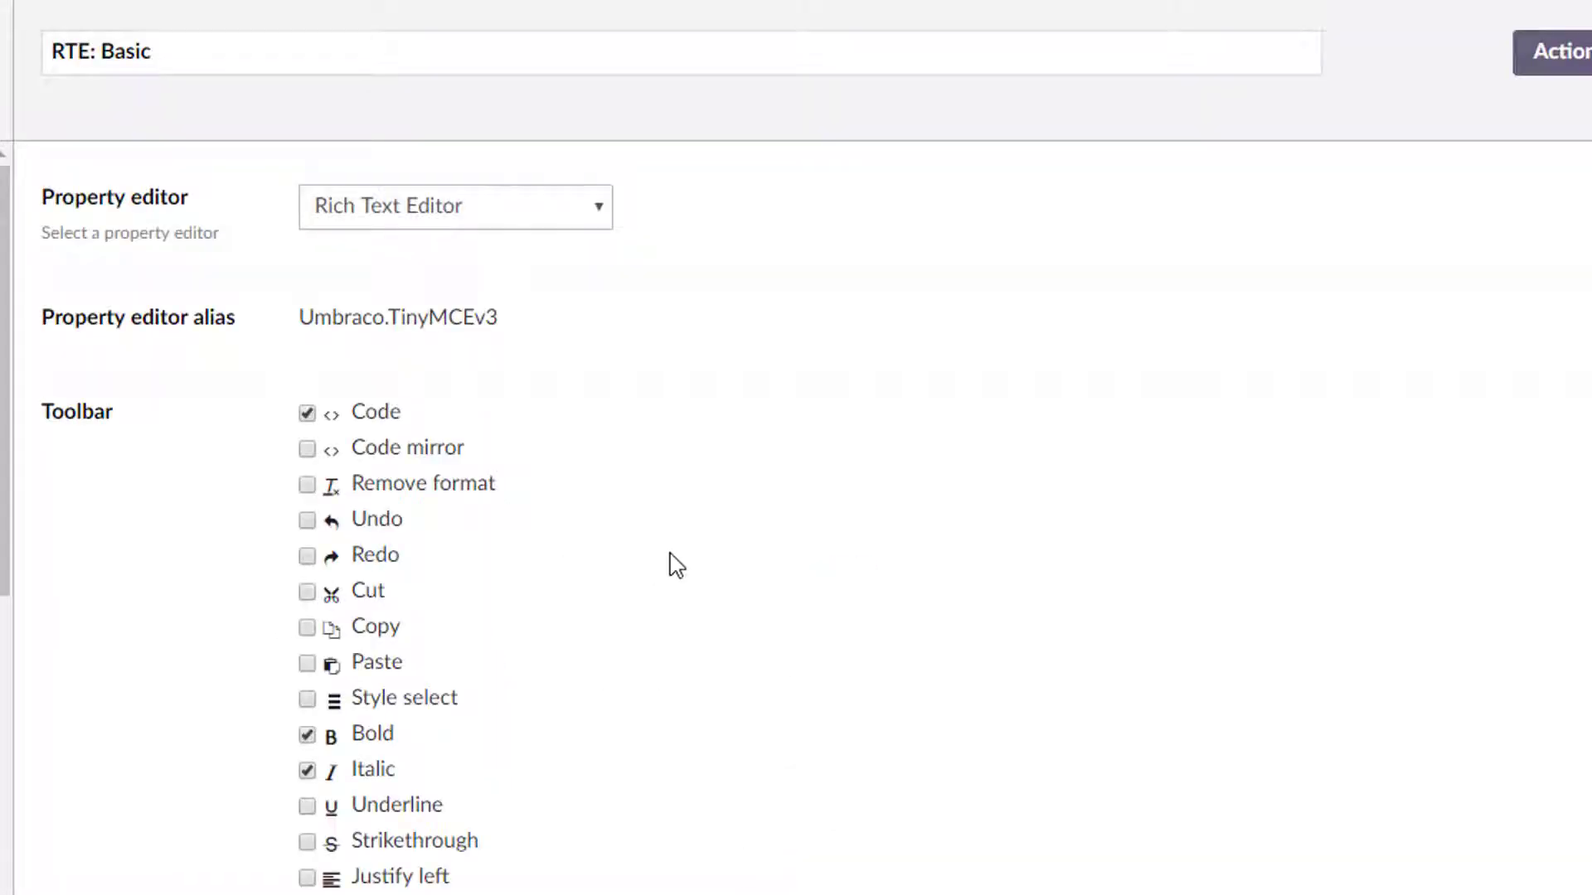
scroll(456, 498, down, 5)
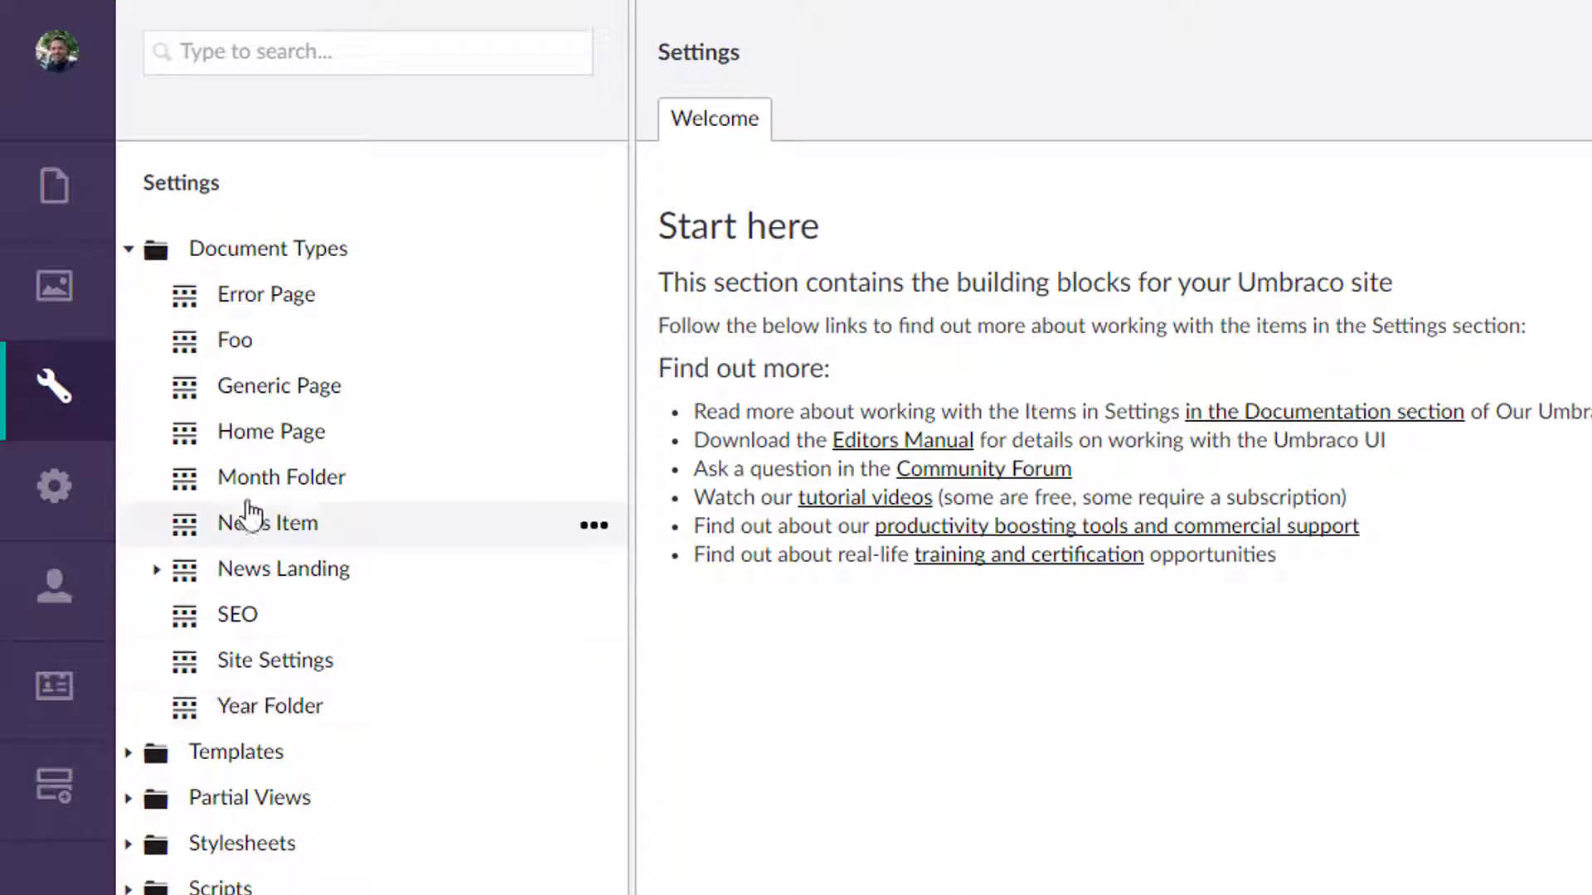
Open the Generic Page document type and inspect the My List property's settings.
click(290, 385)
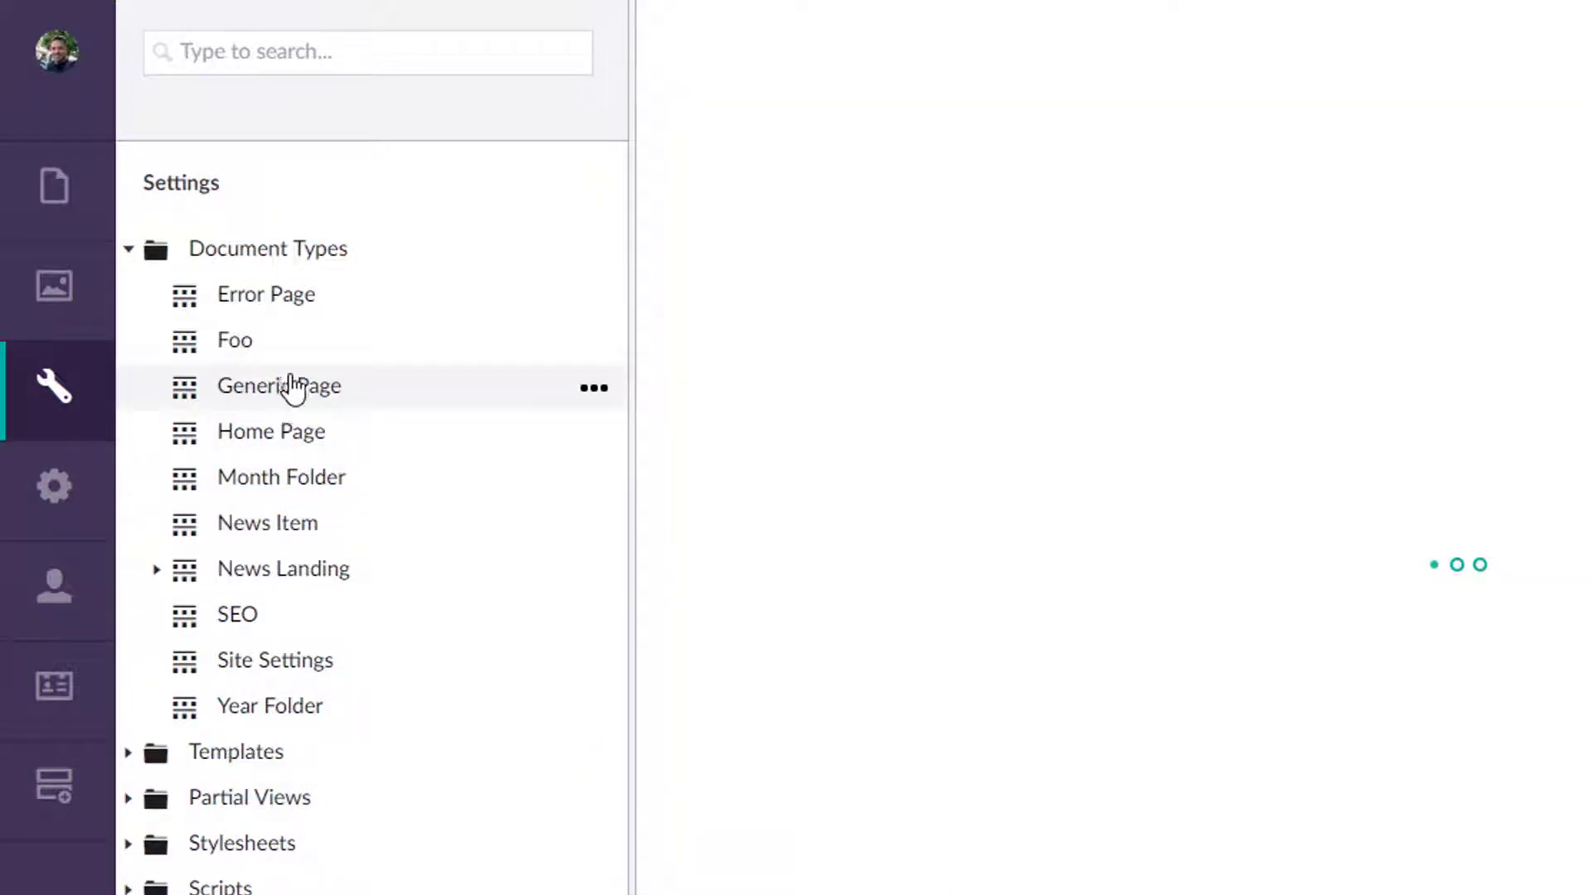
click(261, 358)
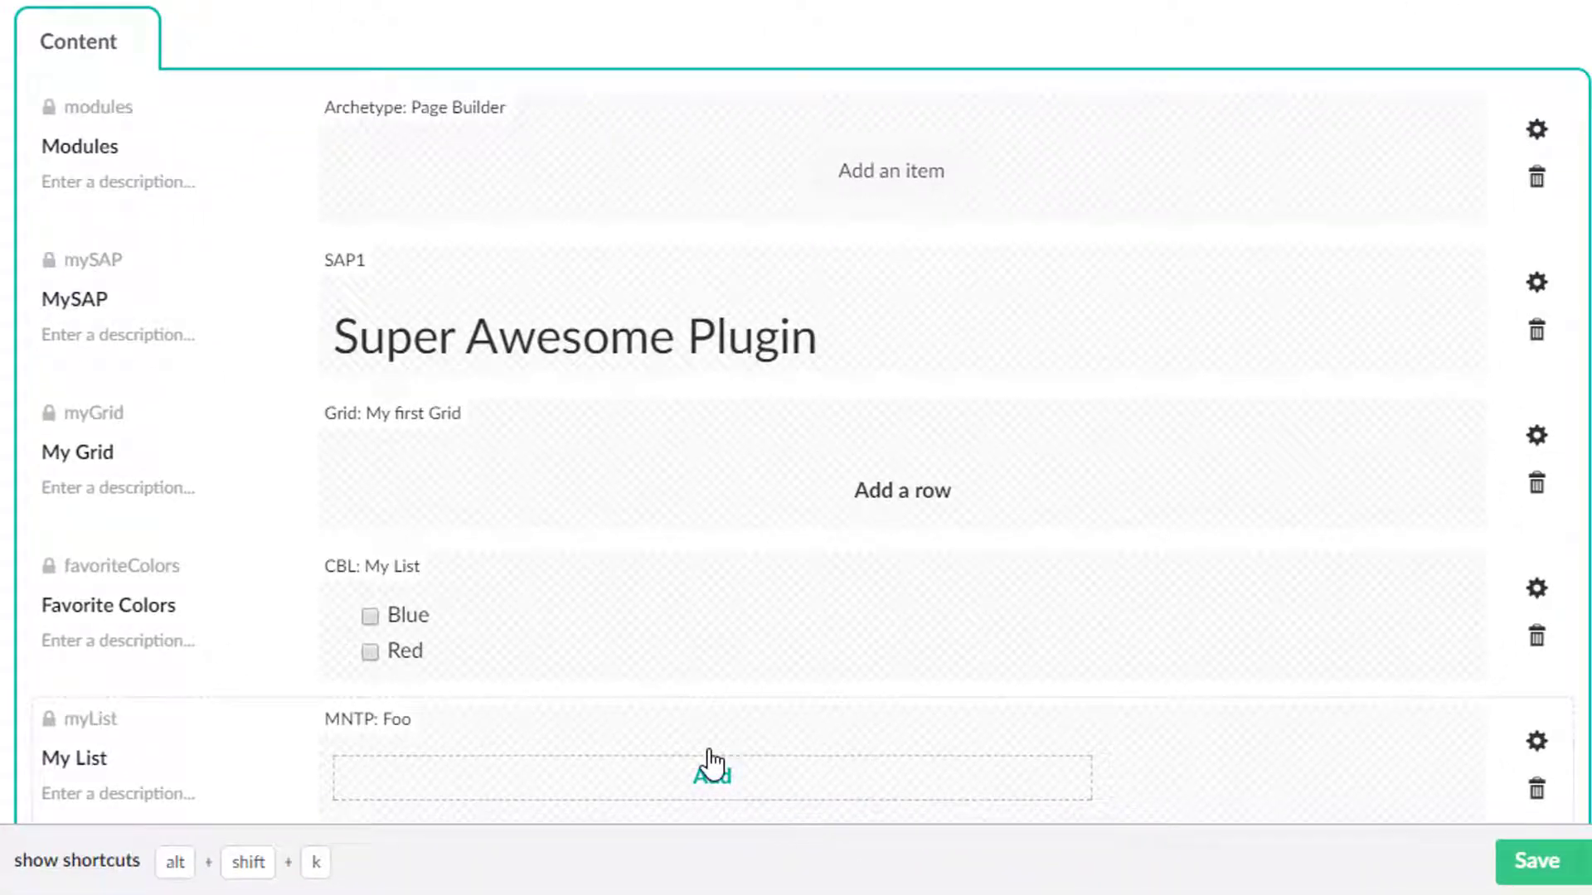
click(709, 770)
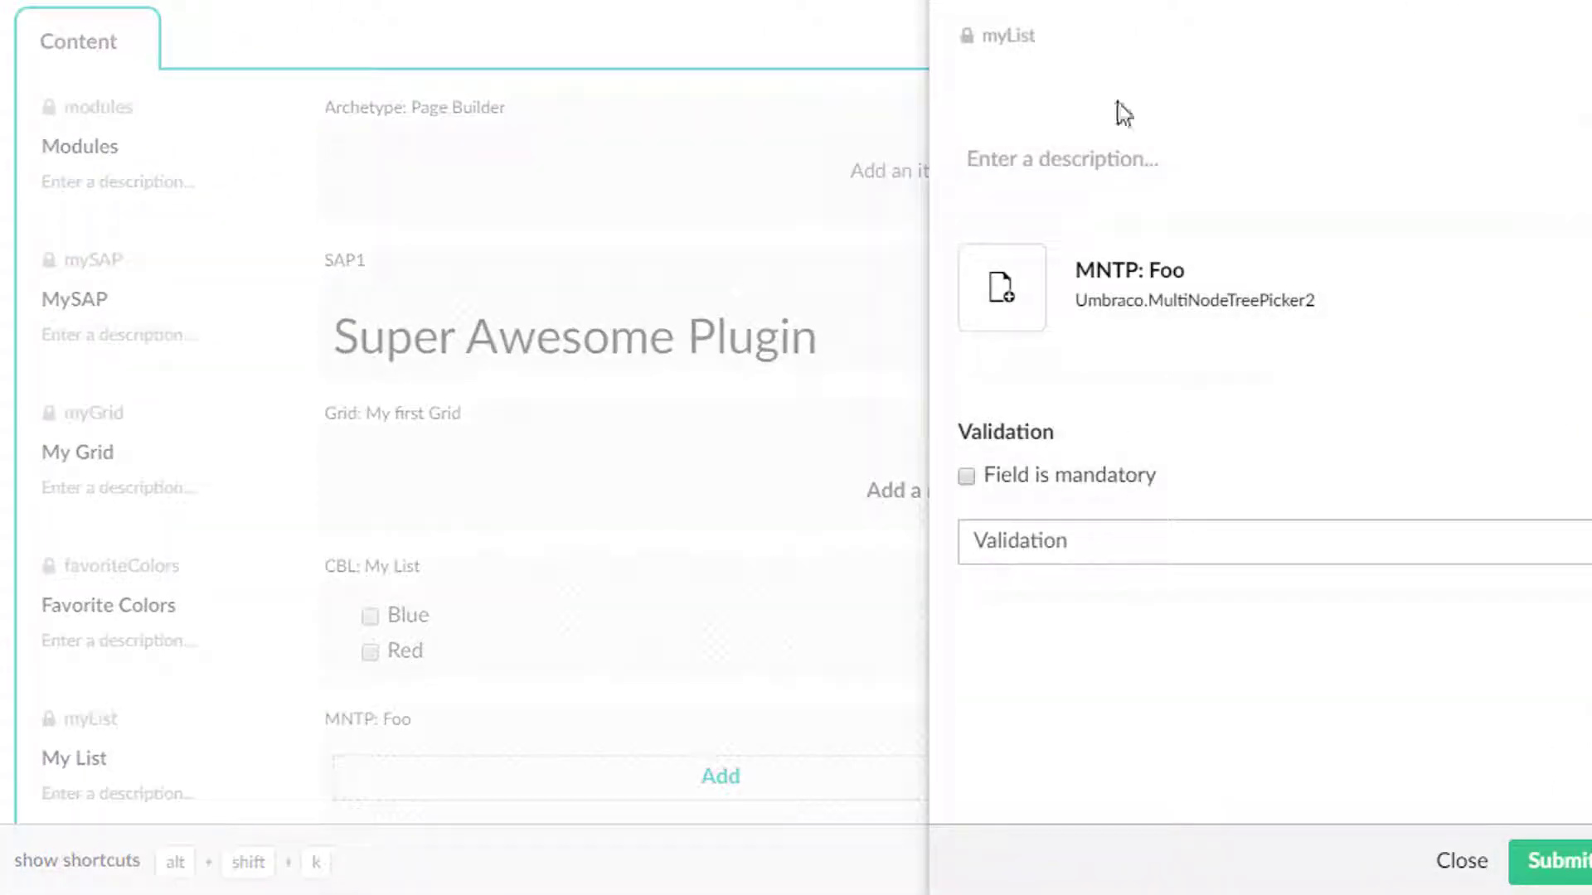
click(1459, 864)
Add a property named Basic to Generic Page that reuses the RTE: Basic data type.
scroll(736, 601, down, 5)
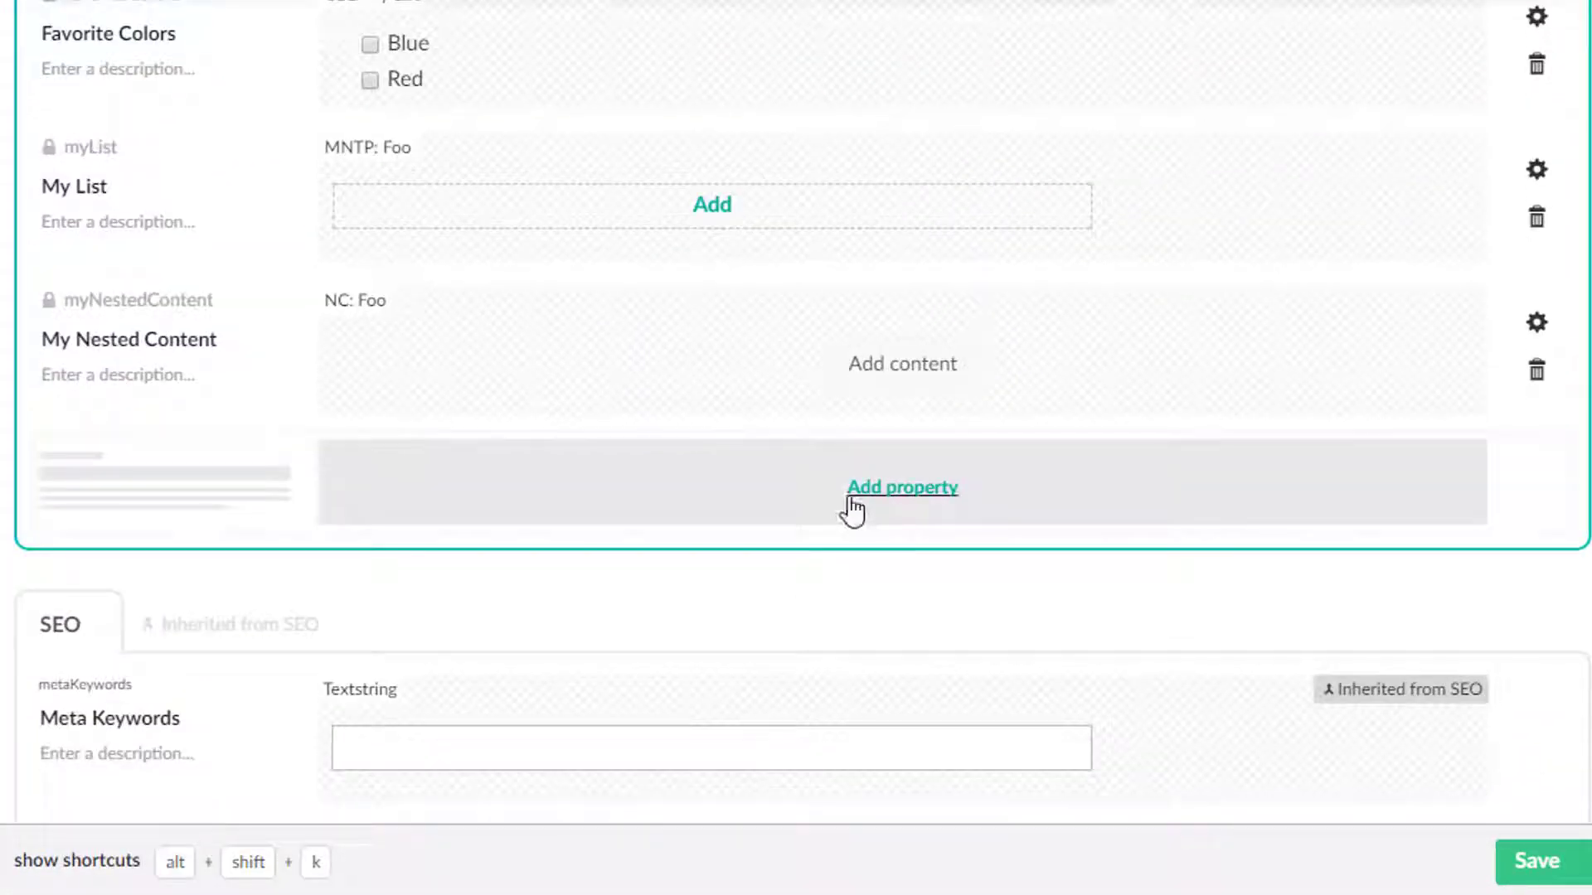
click(850, 496)
click(1284, 306)
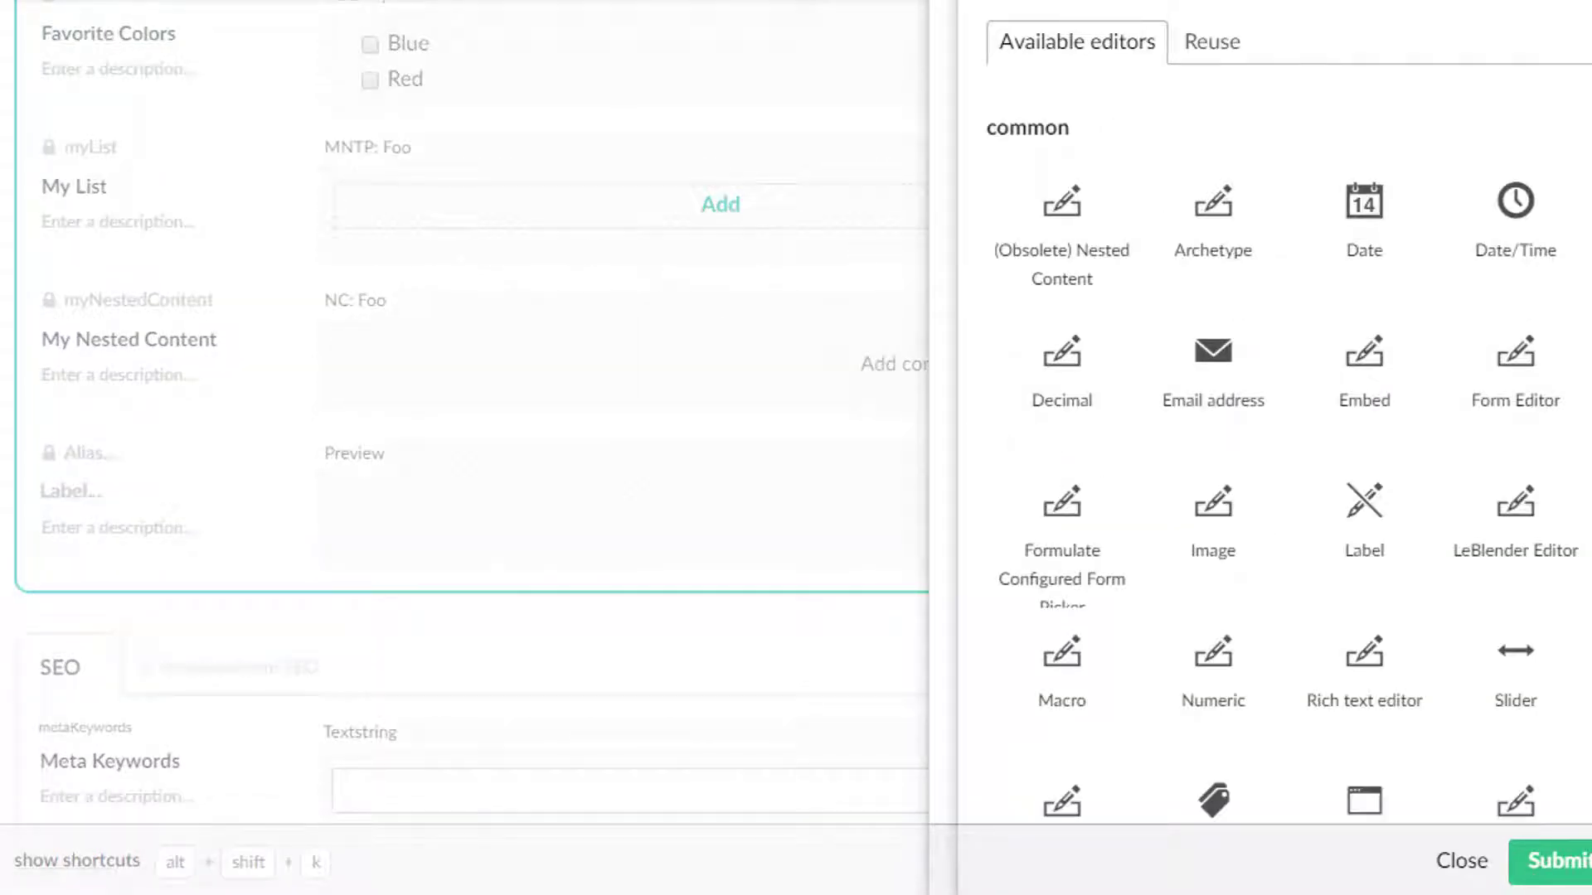
text(rte)
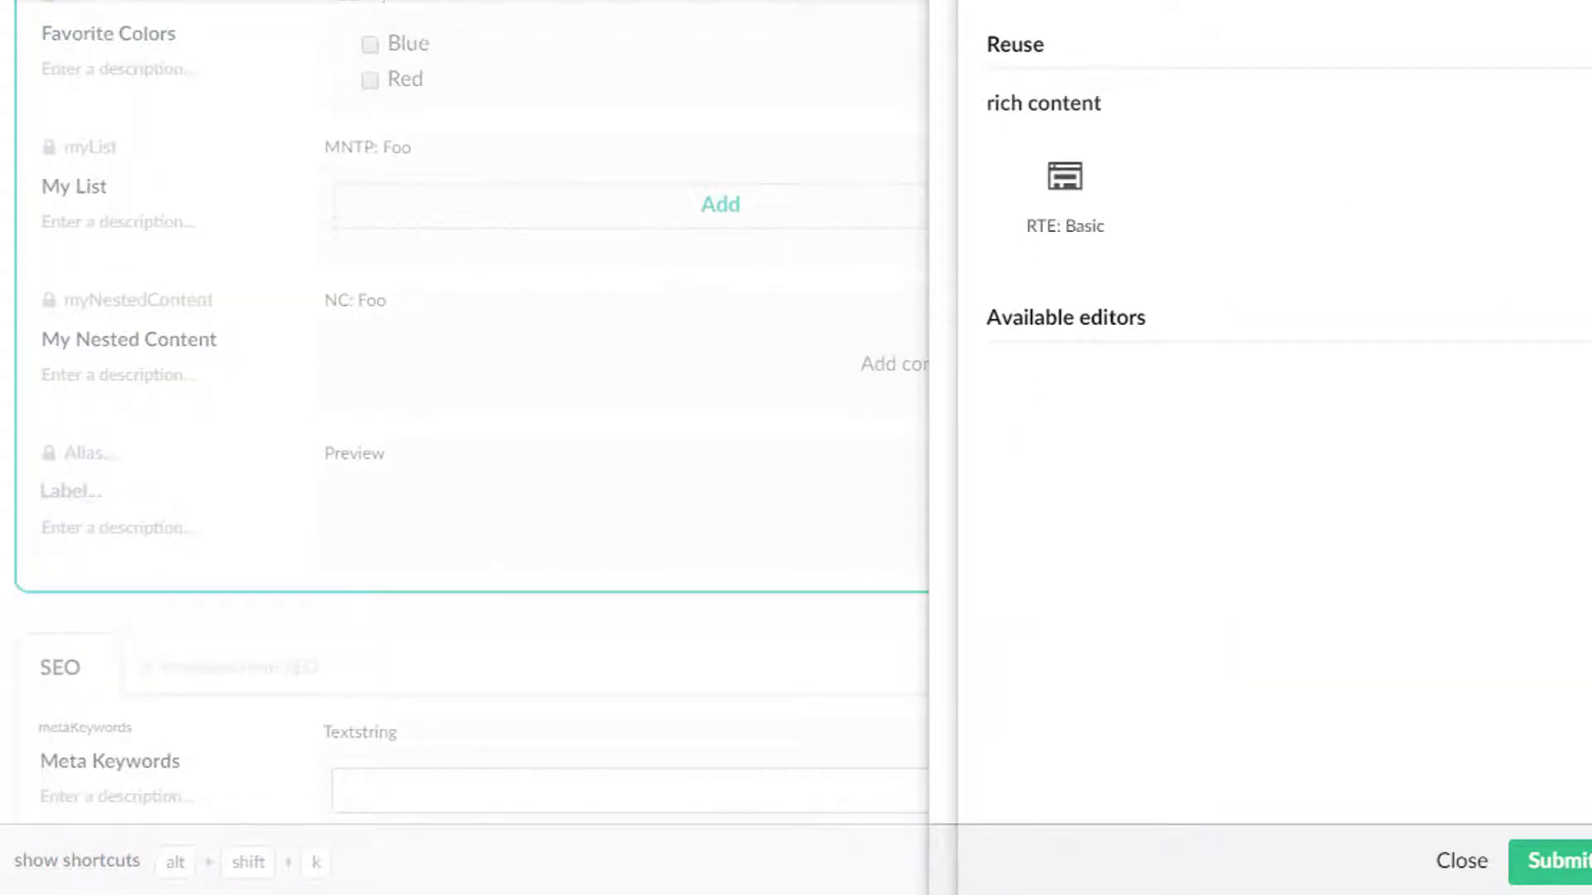
click(1066, 186)
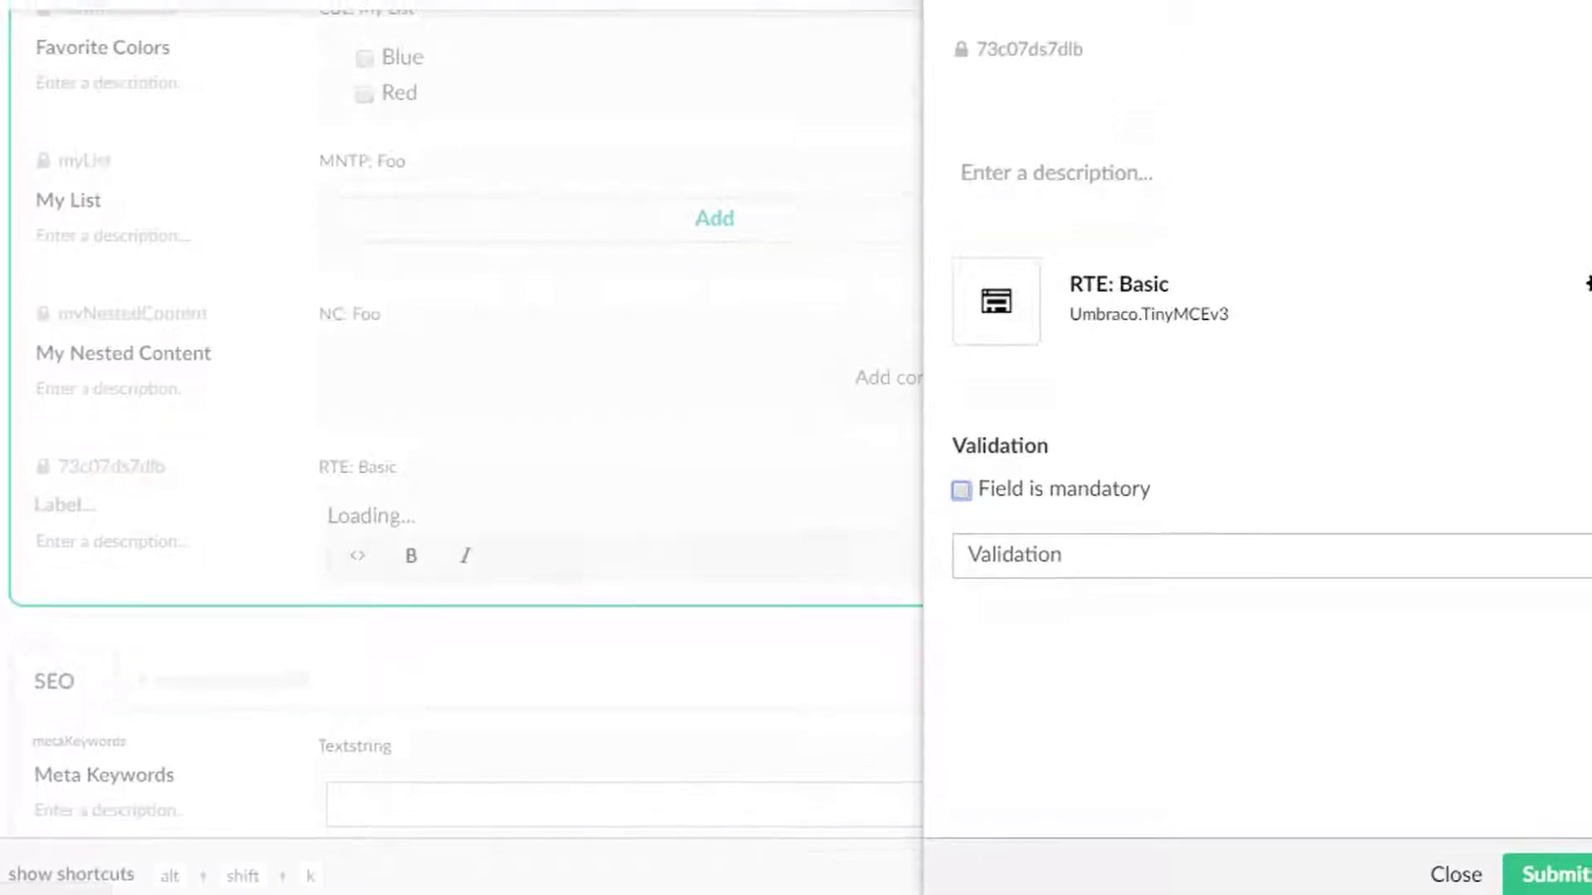
click(1070, 0)
text(Bai)
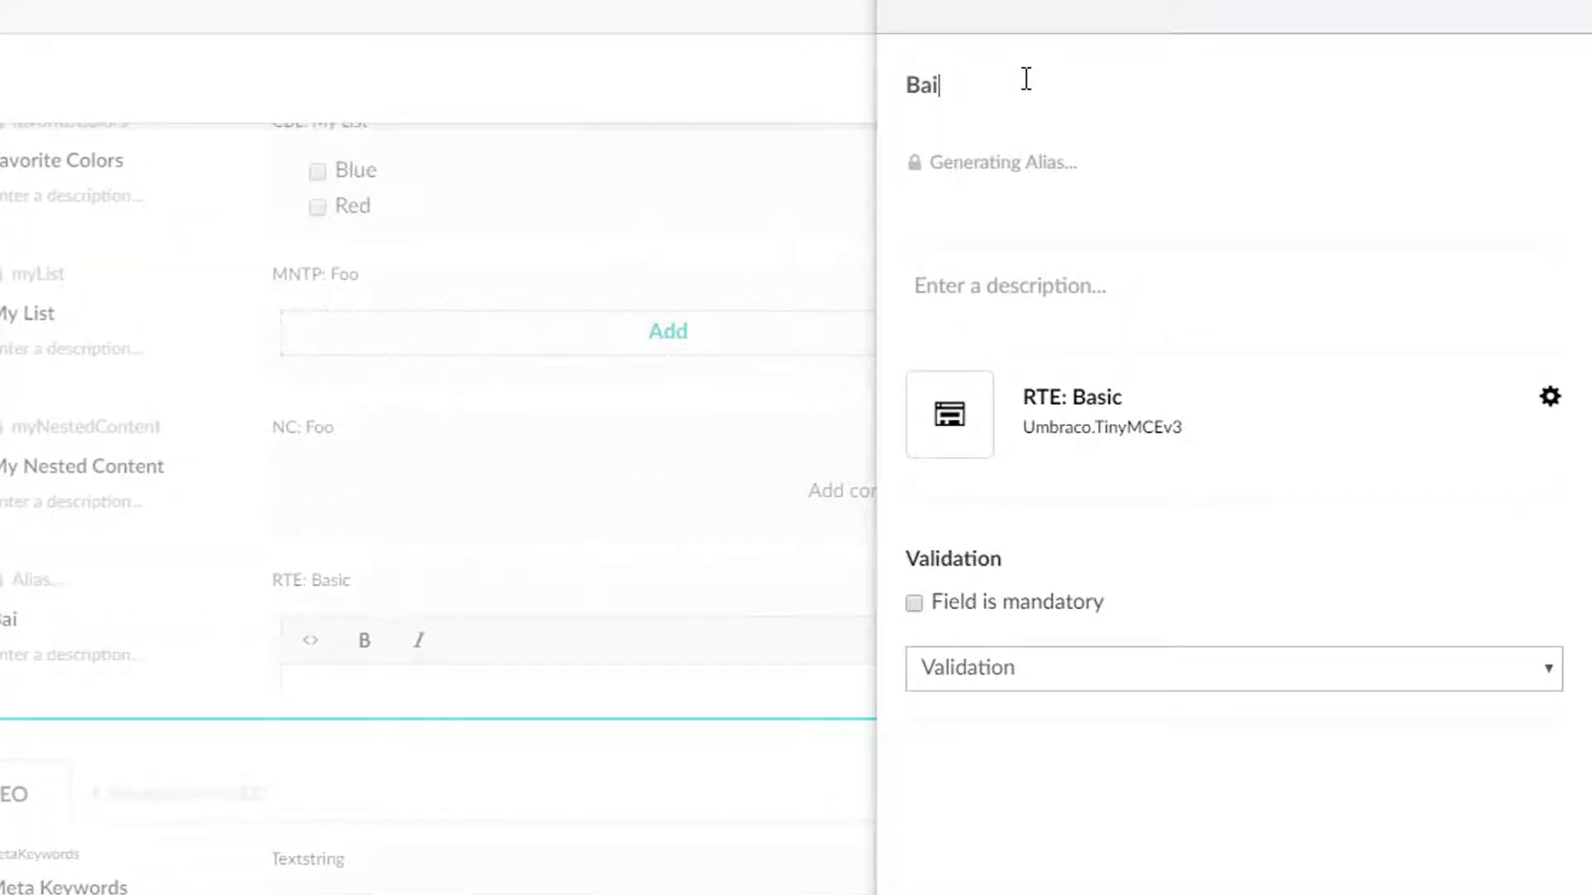
key(Return)
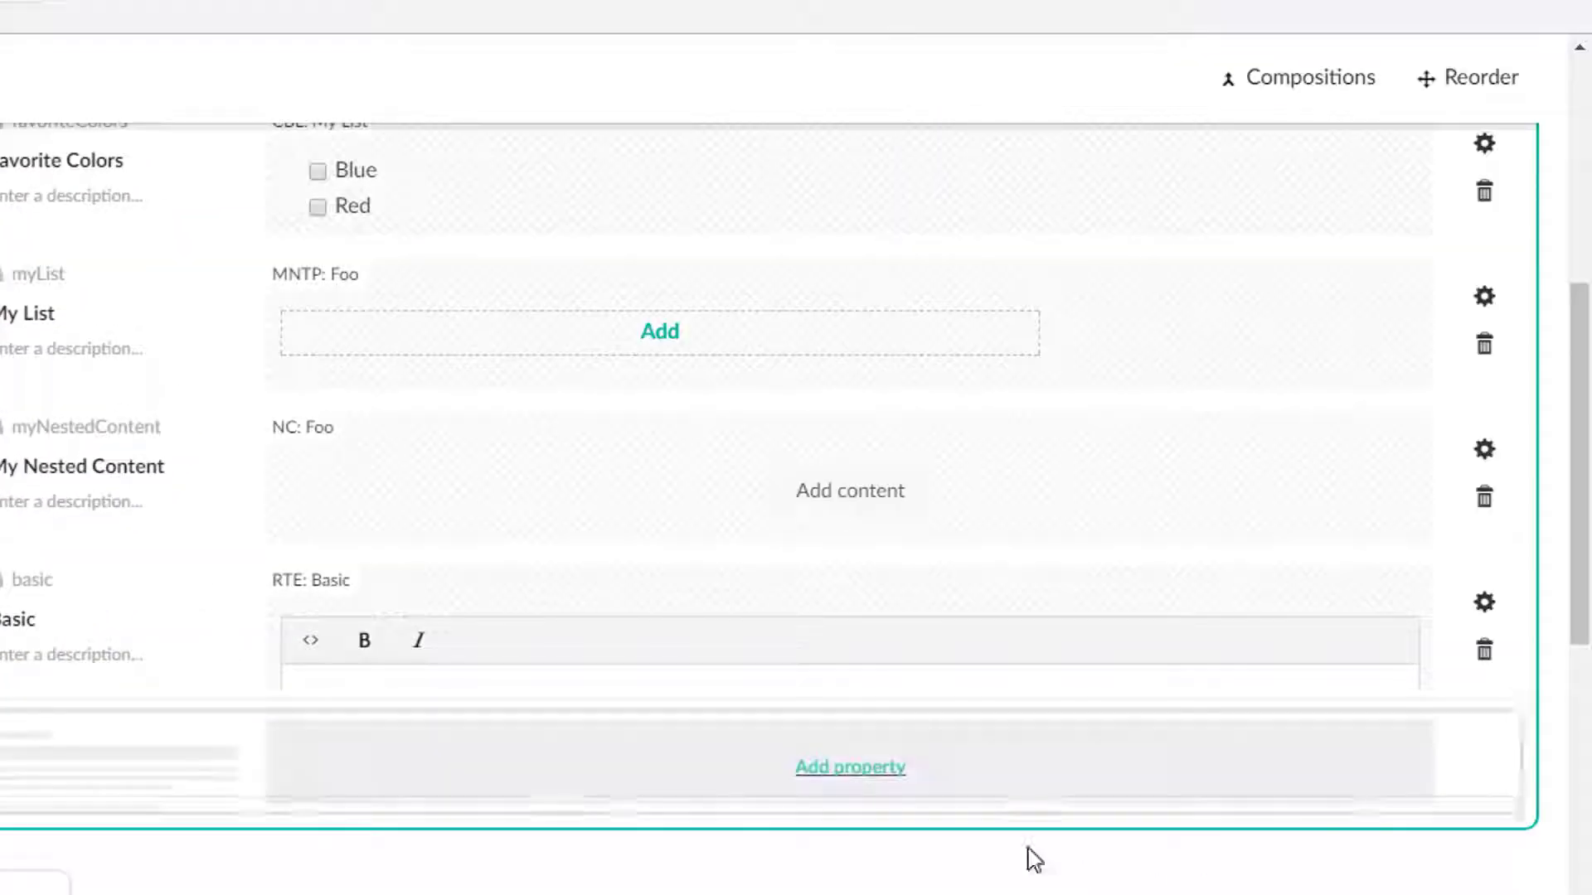
Add a property named Text to Generic Page using a new Rich text editor data type.
click(850, 766)
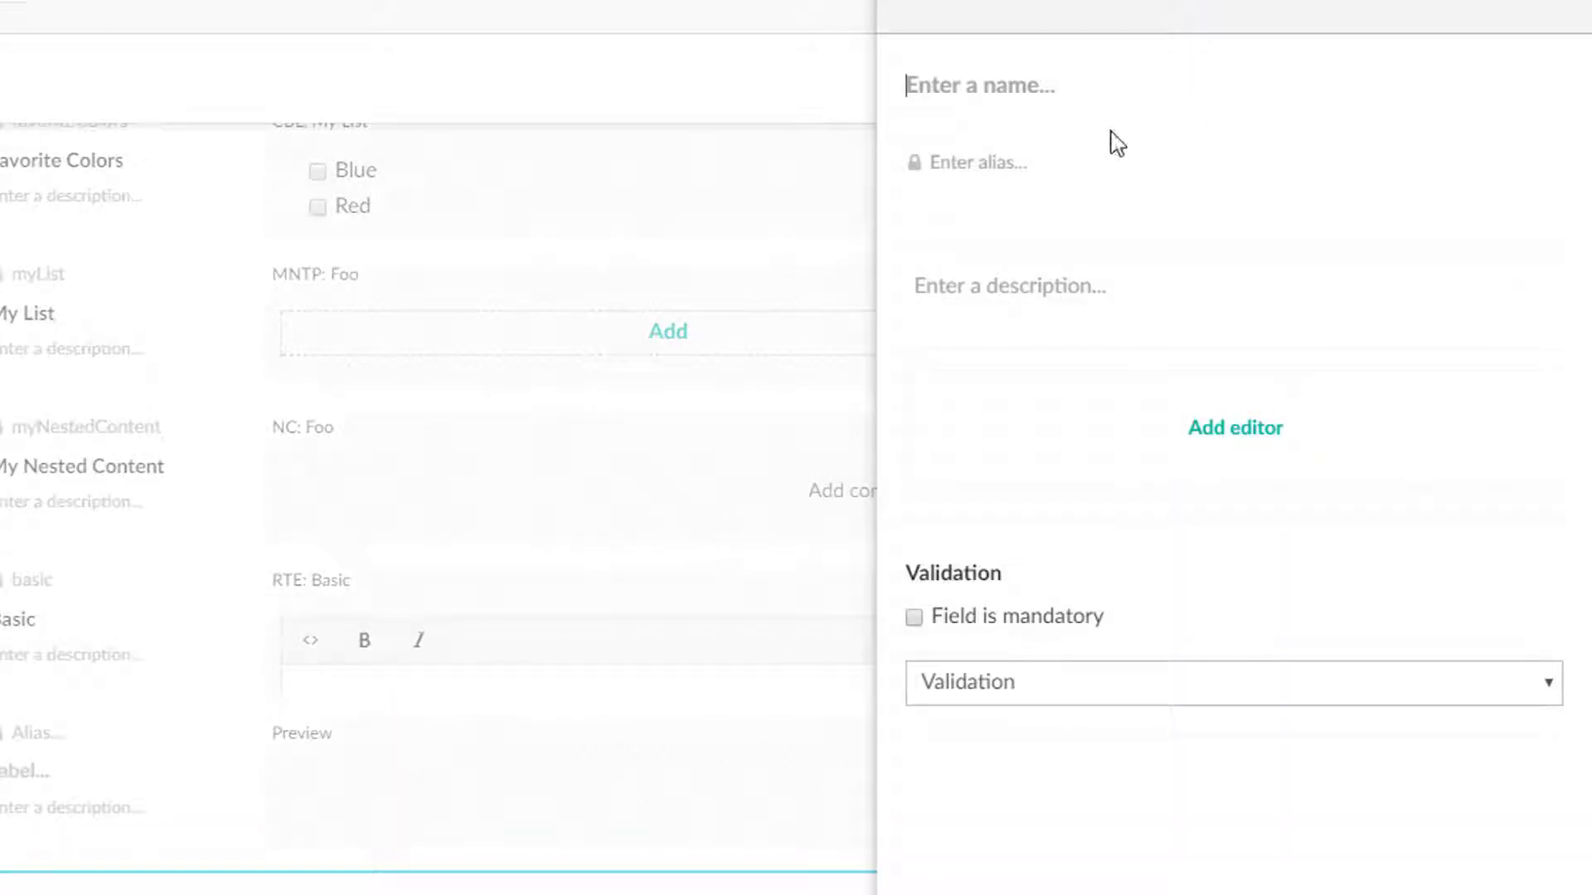
text(Text)
click(1202, 426)
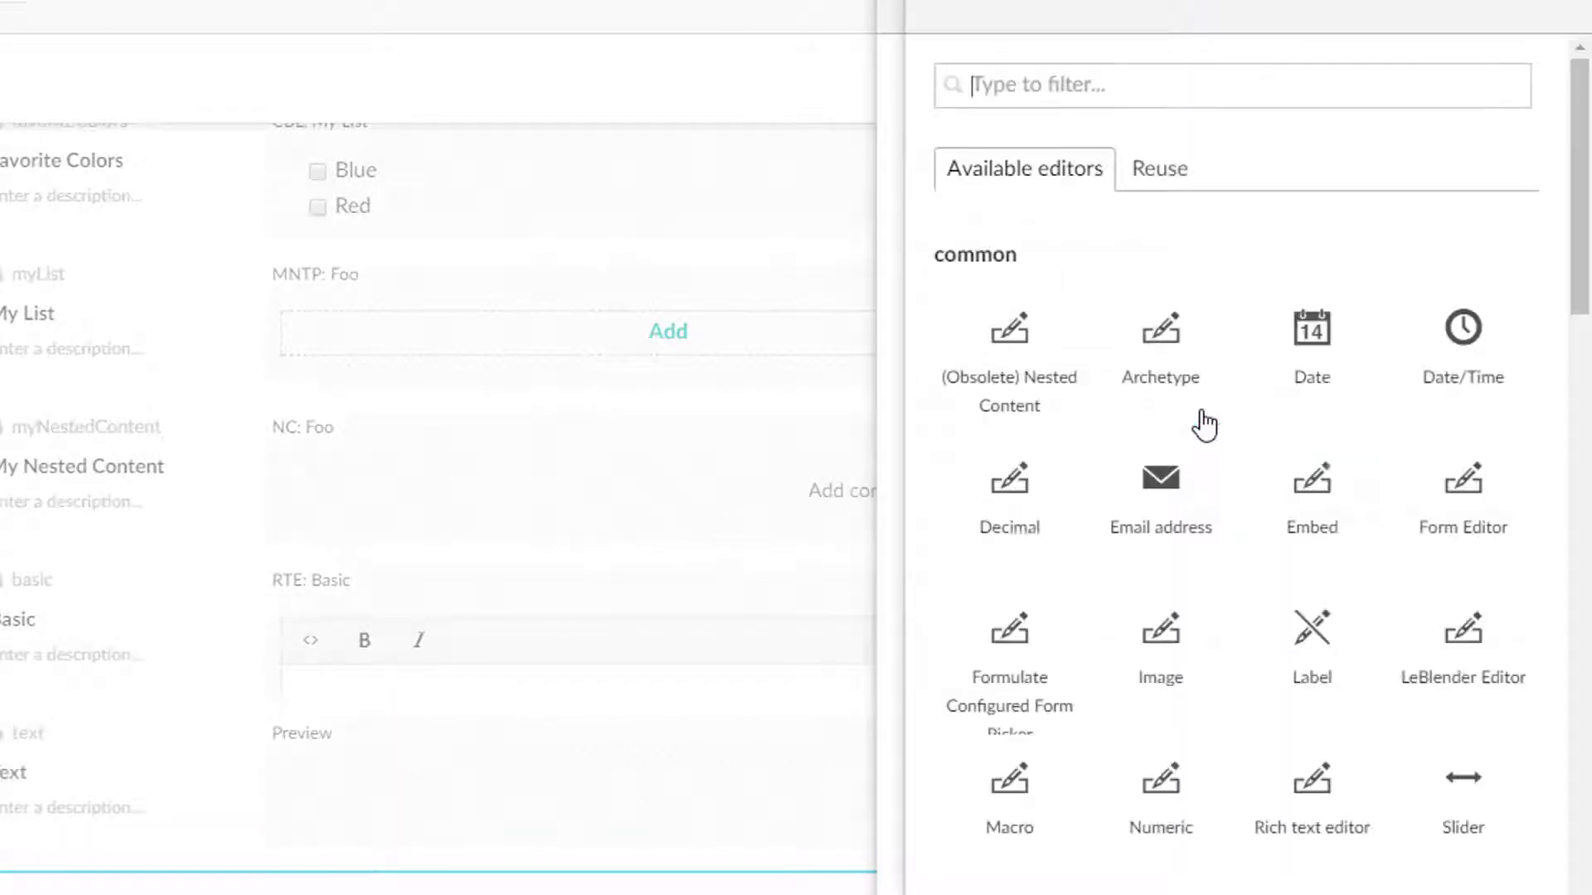
text(rte)
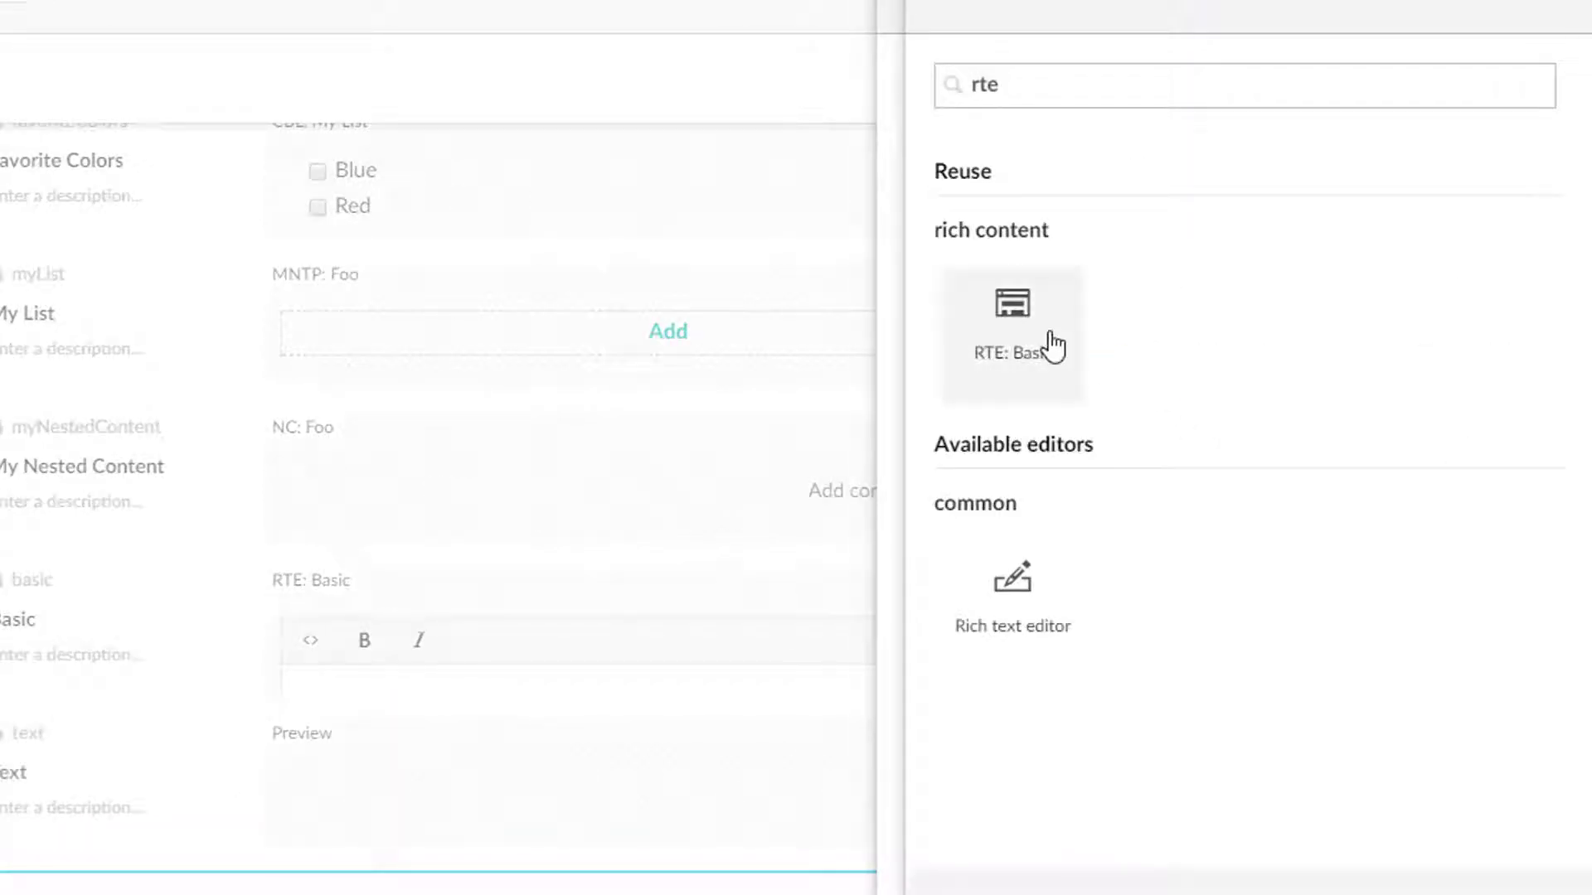
click(1041, 584)
click(1510, 870)
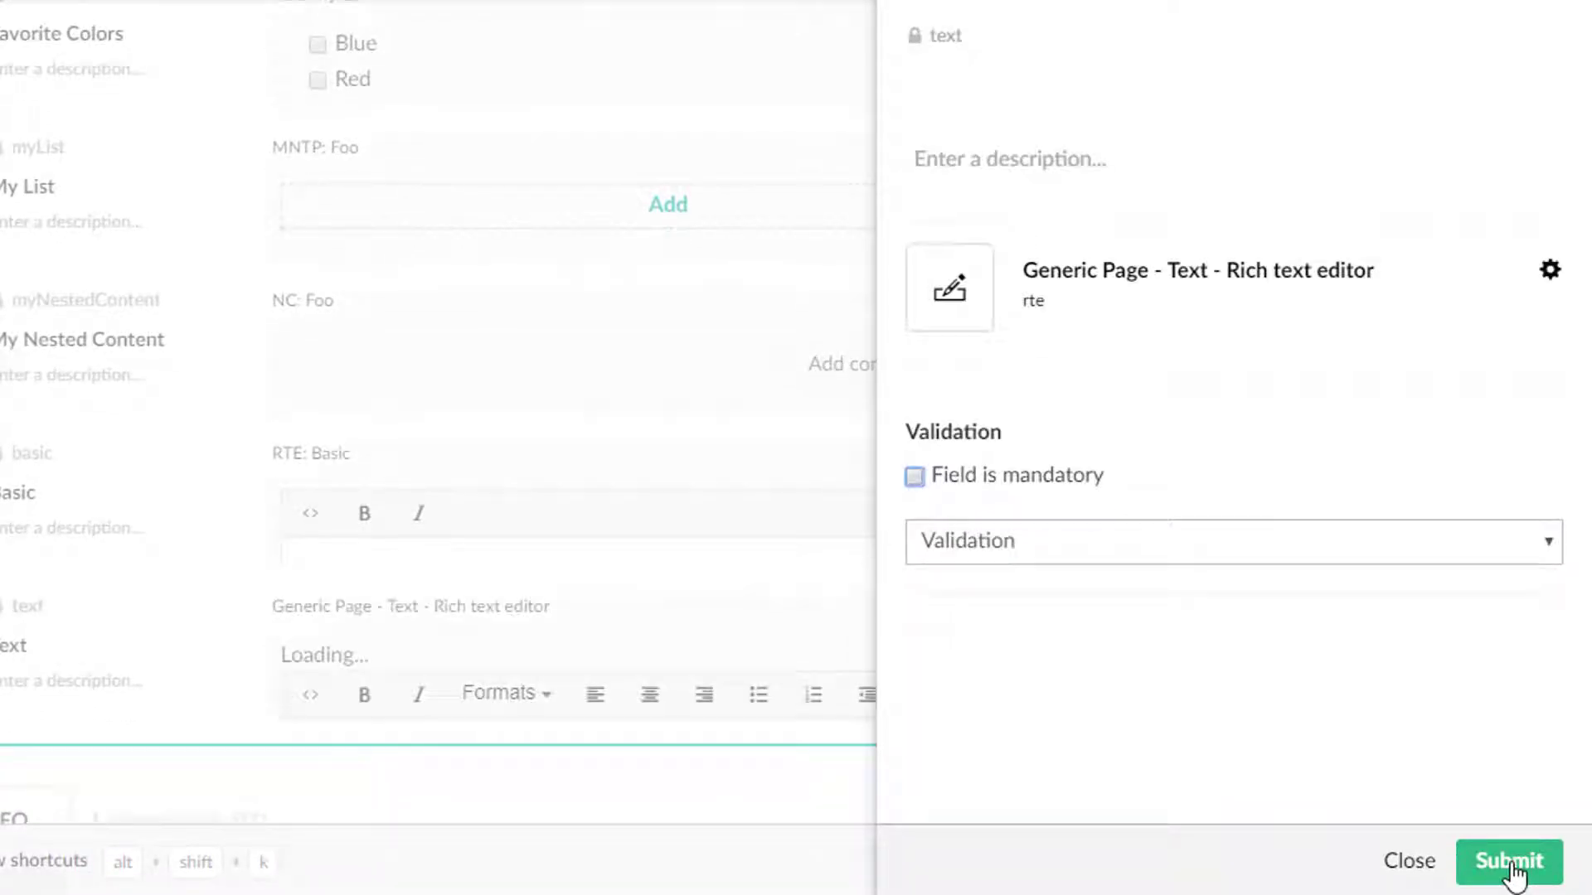
click(1510, 862)
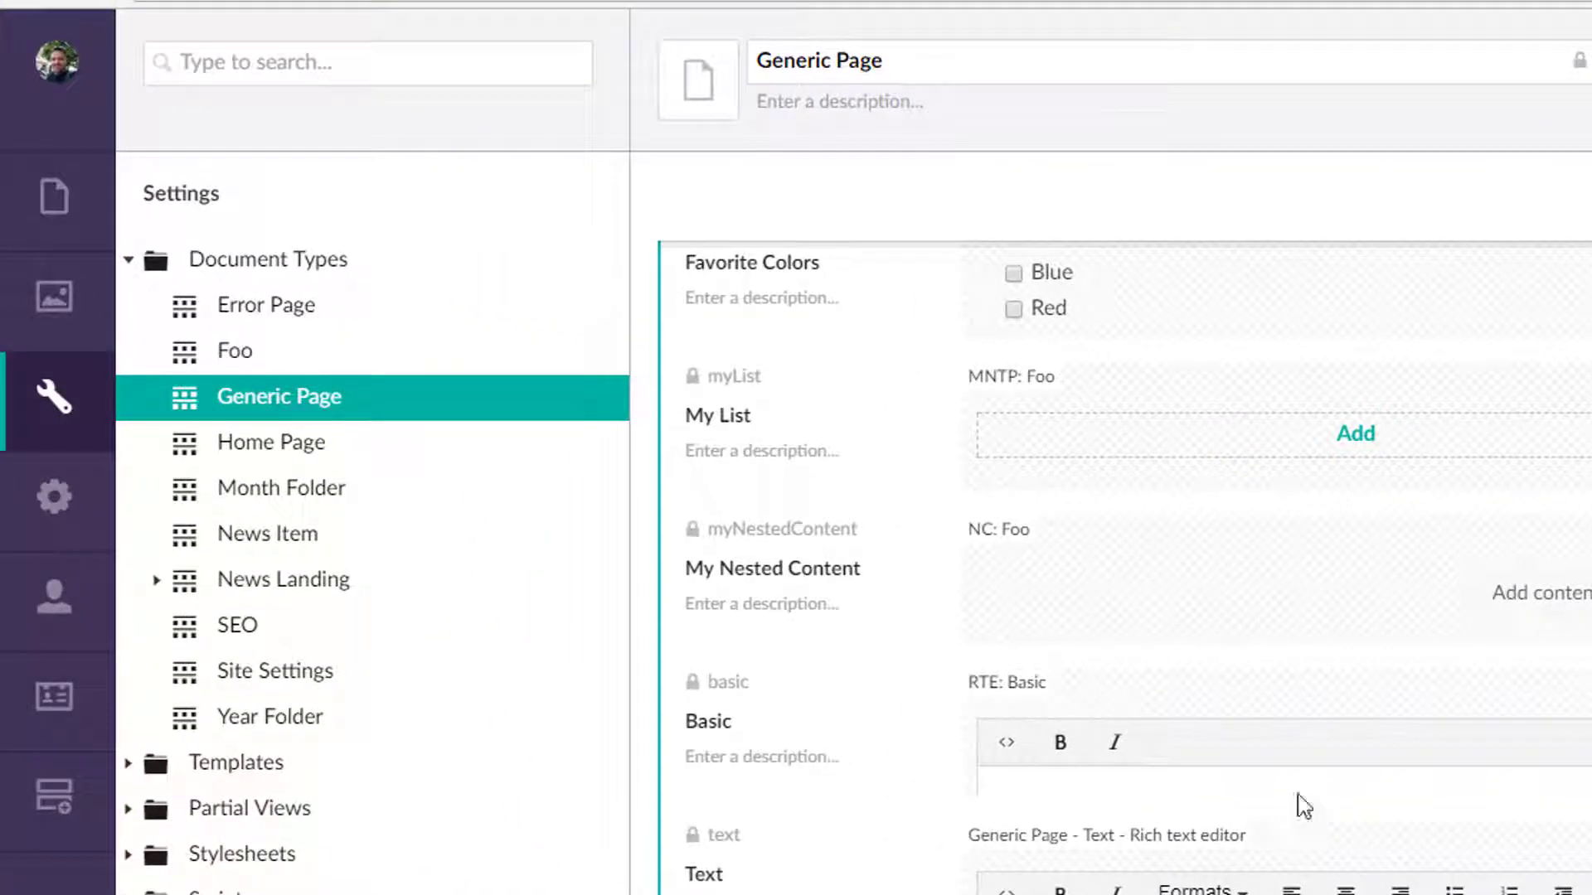
Open the About Us page and view the source code of the Basic rich text field.
click(41, 214)
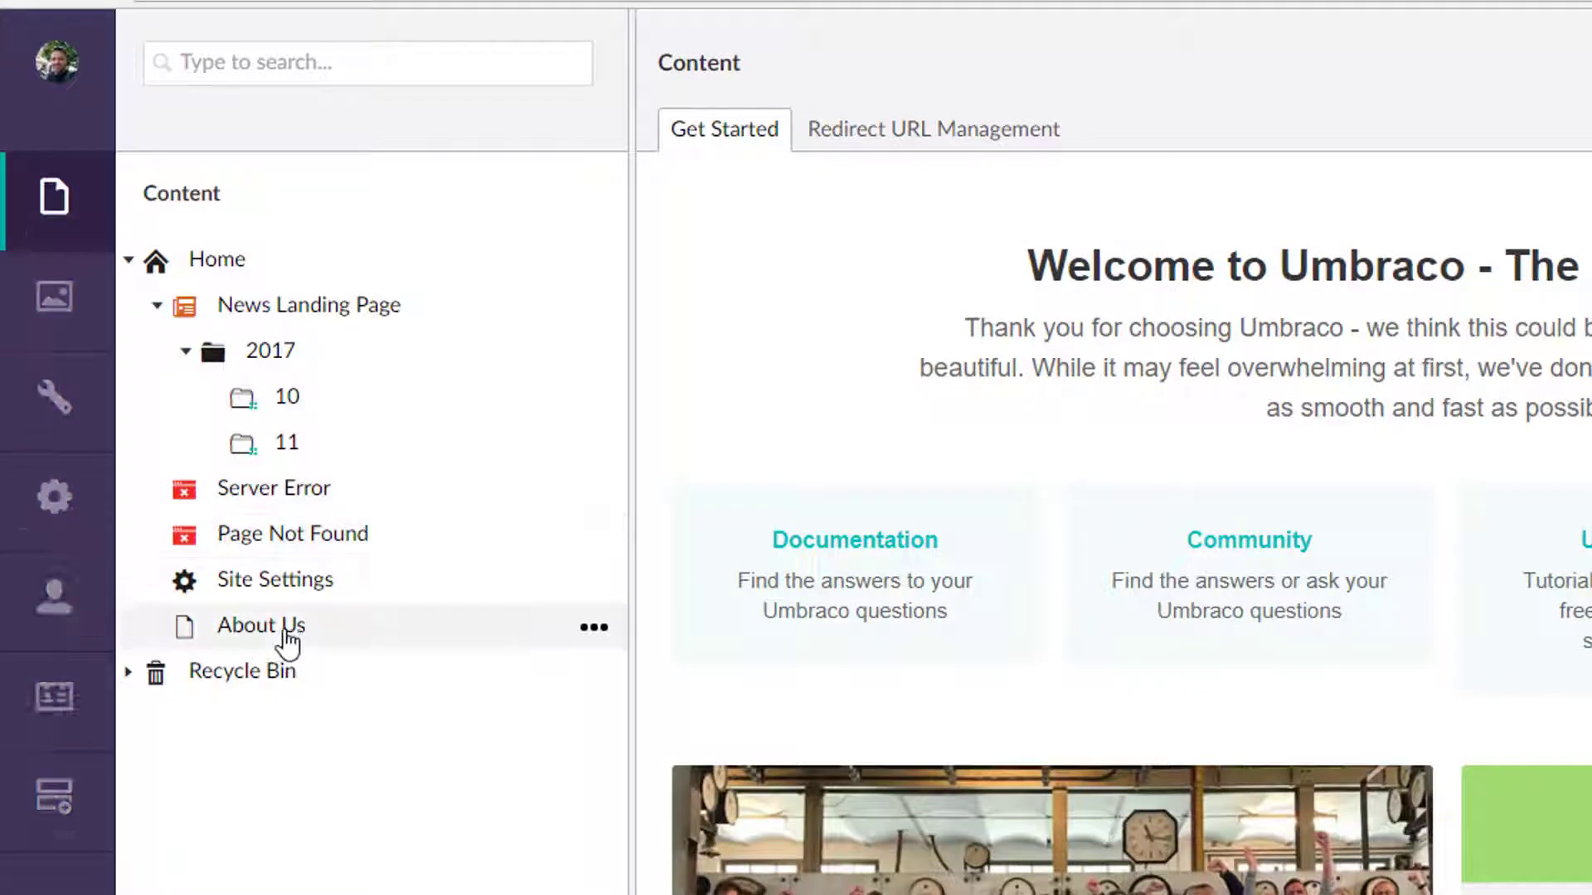
click(282, 637)
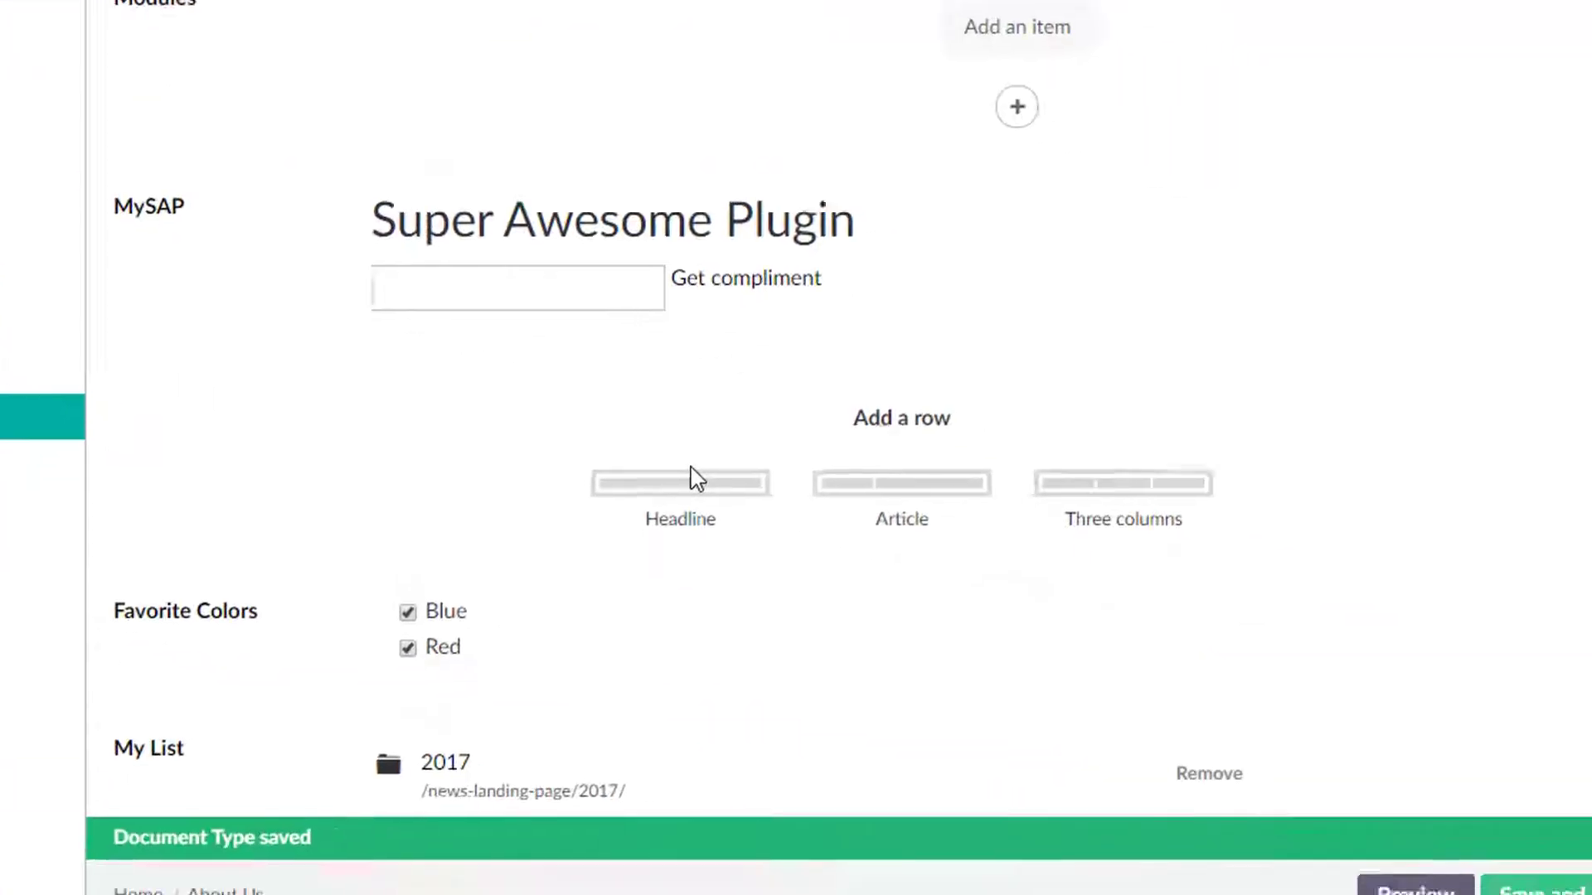
scroll(1224, 678, down, 4)
scroll(629, 445, down, 6)
scroll(497, 348, up, 2)
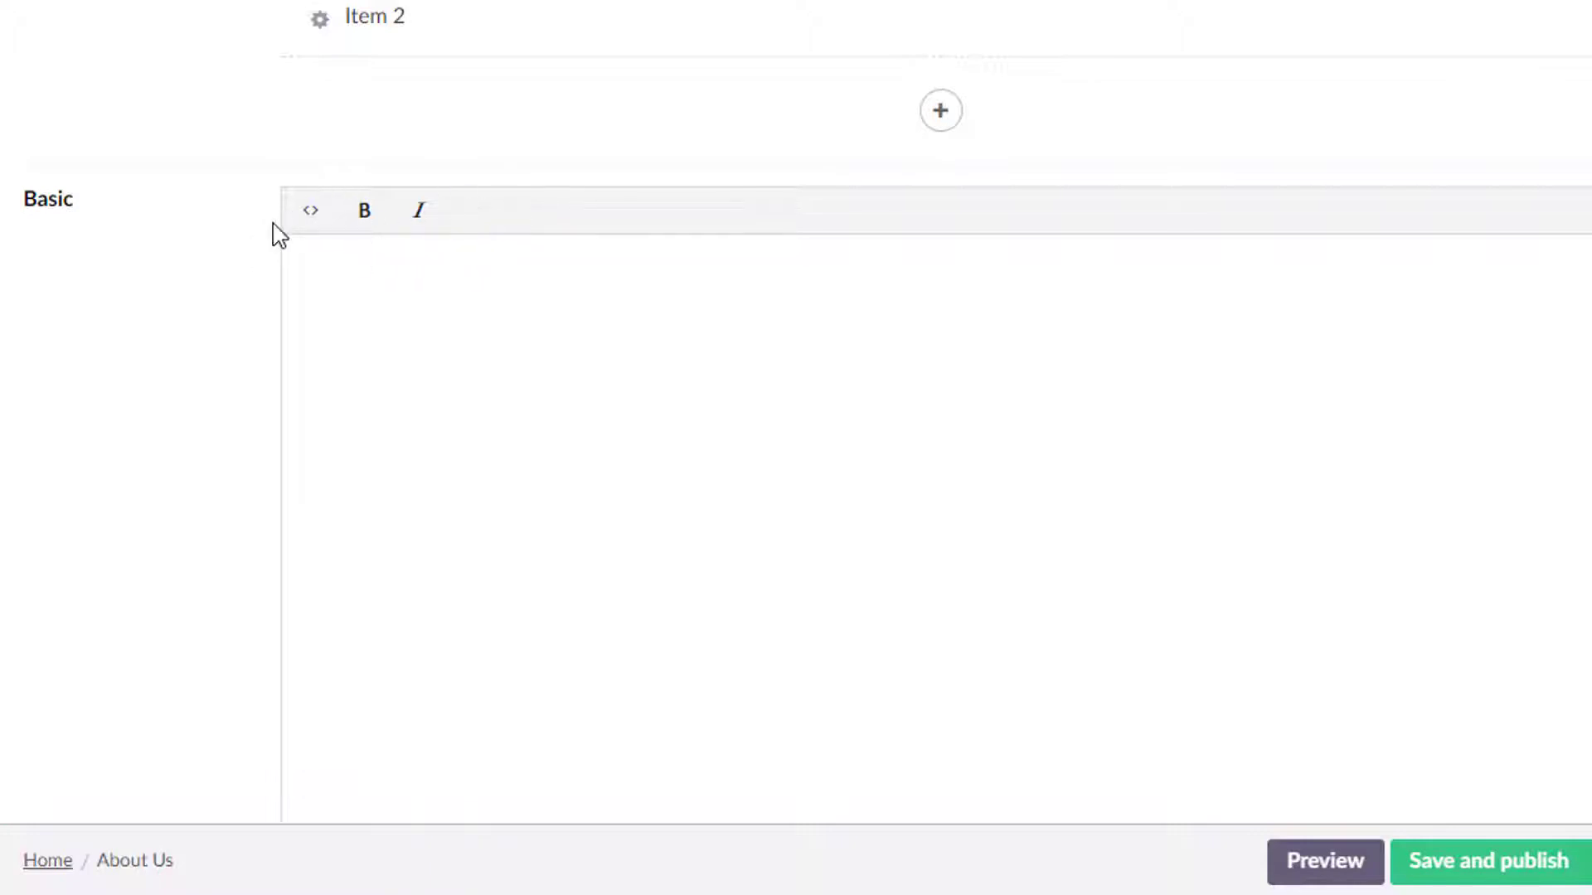
click(306, 218)
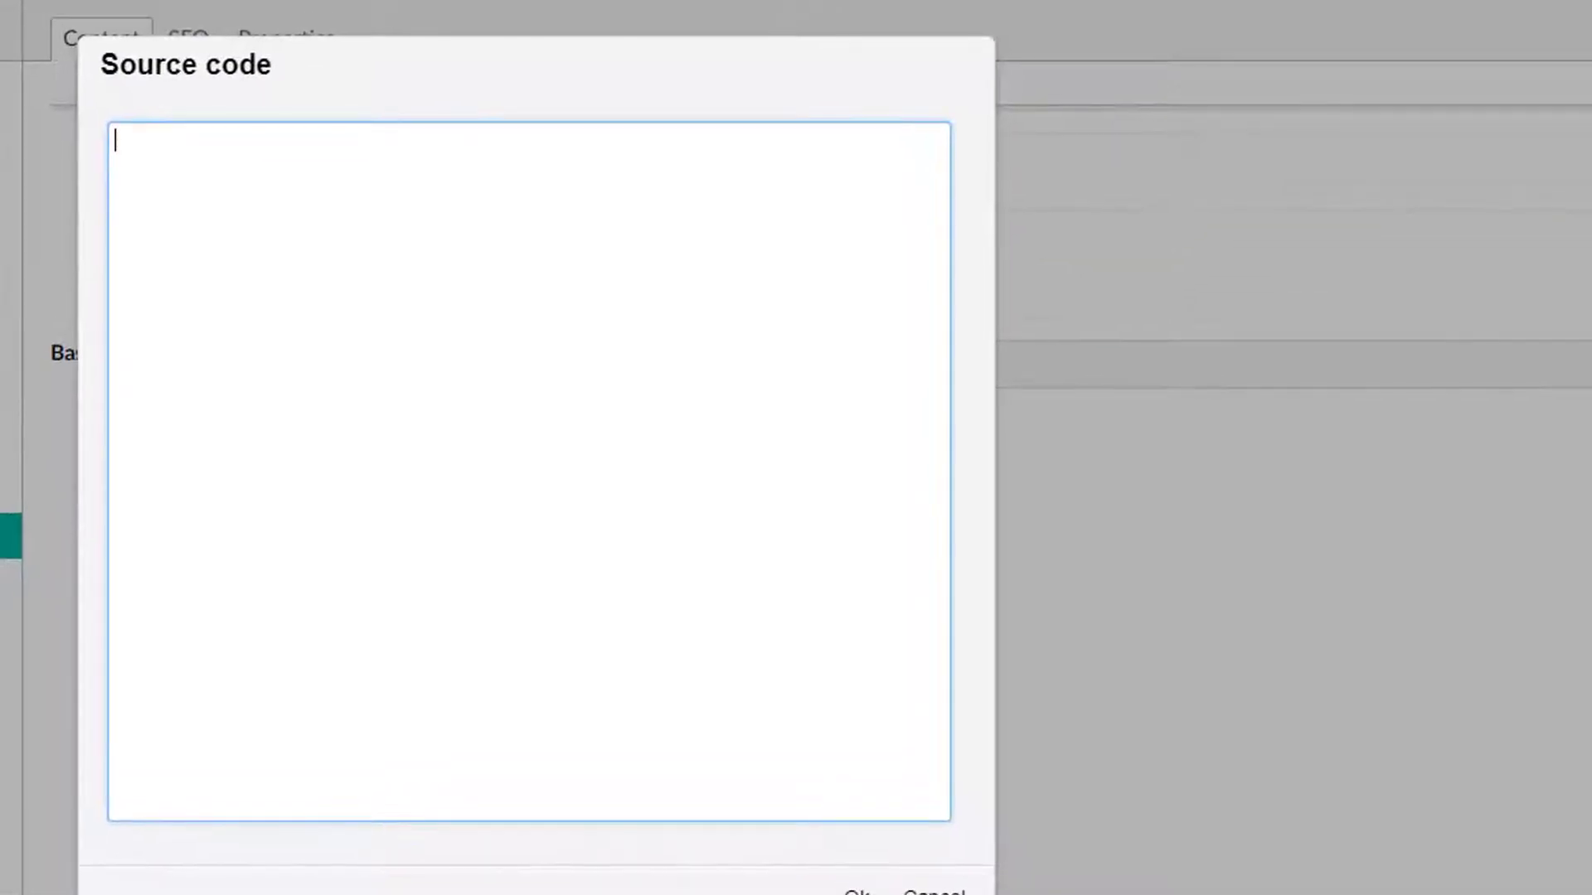
click(934, 893)
Insert a form macro into the Text field, choosing My Form with the bootstrap3-horizontal theme.
scroll(1051, 675, down, 5)
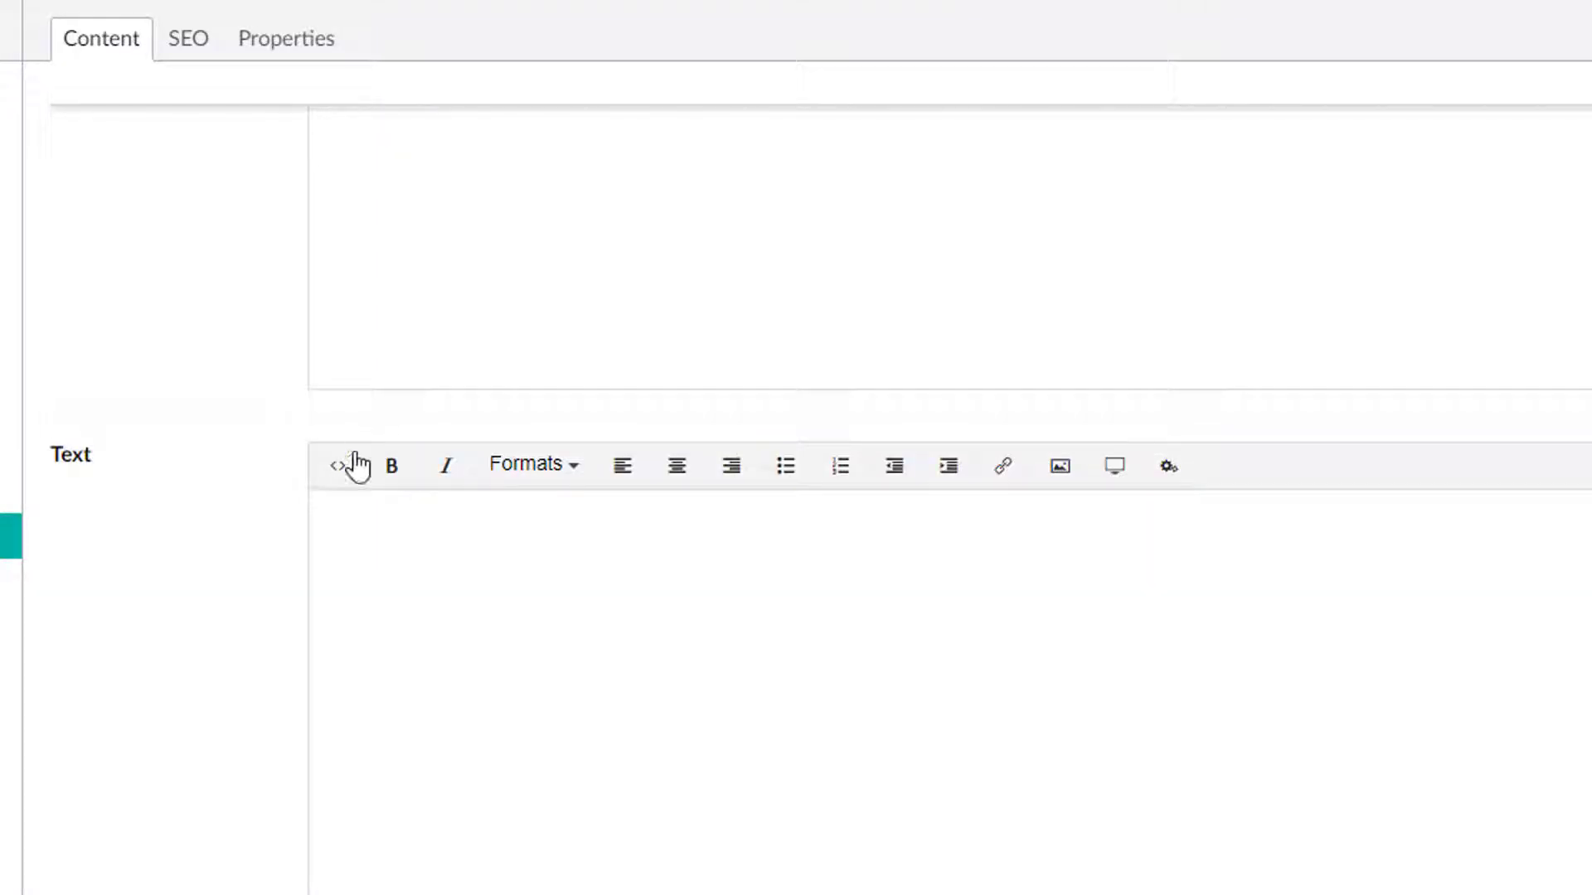
scroll(801, 798, down, 3)
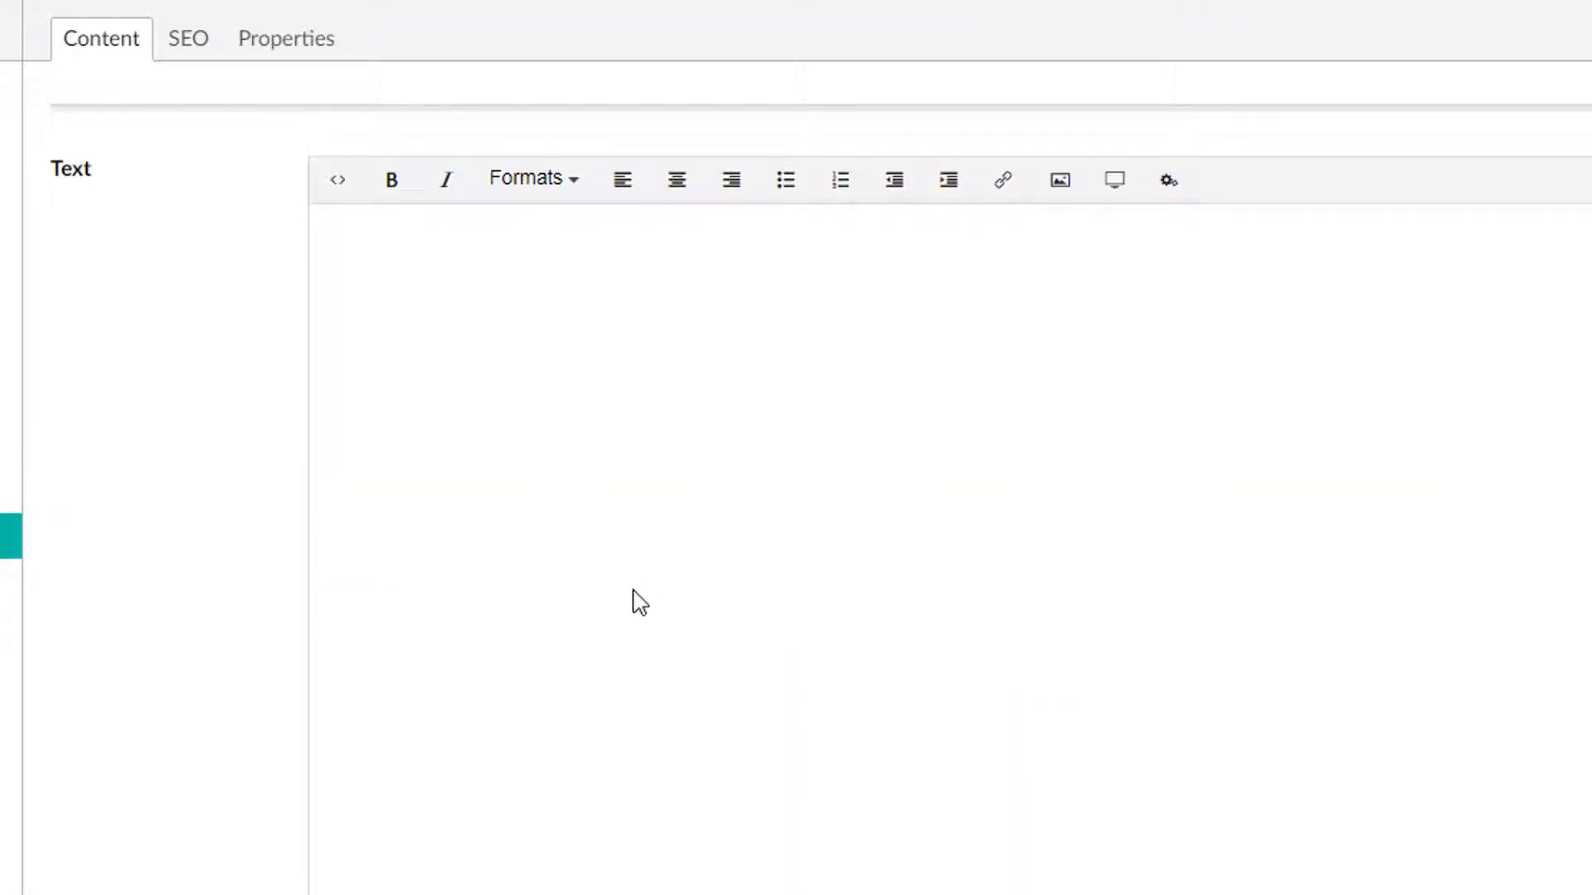
scroll(781, 627, up, 2)
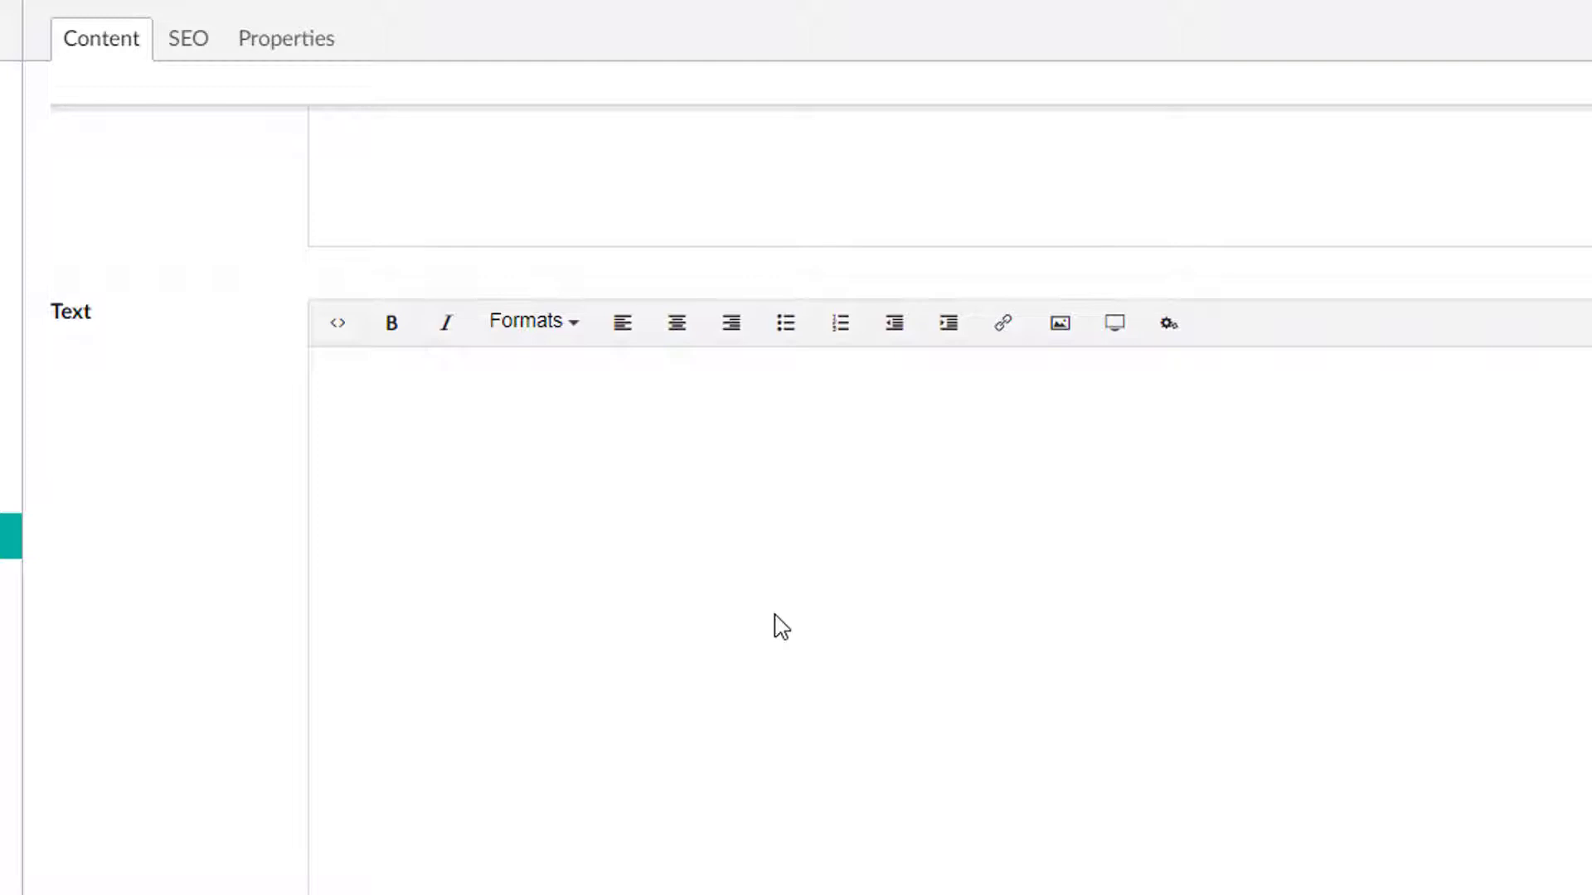
click(1169, 325)
click(1092, 245)
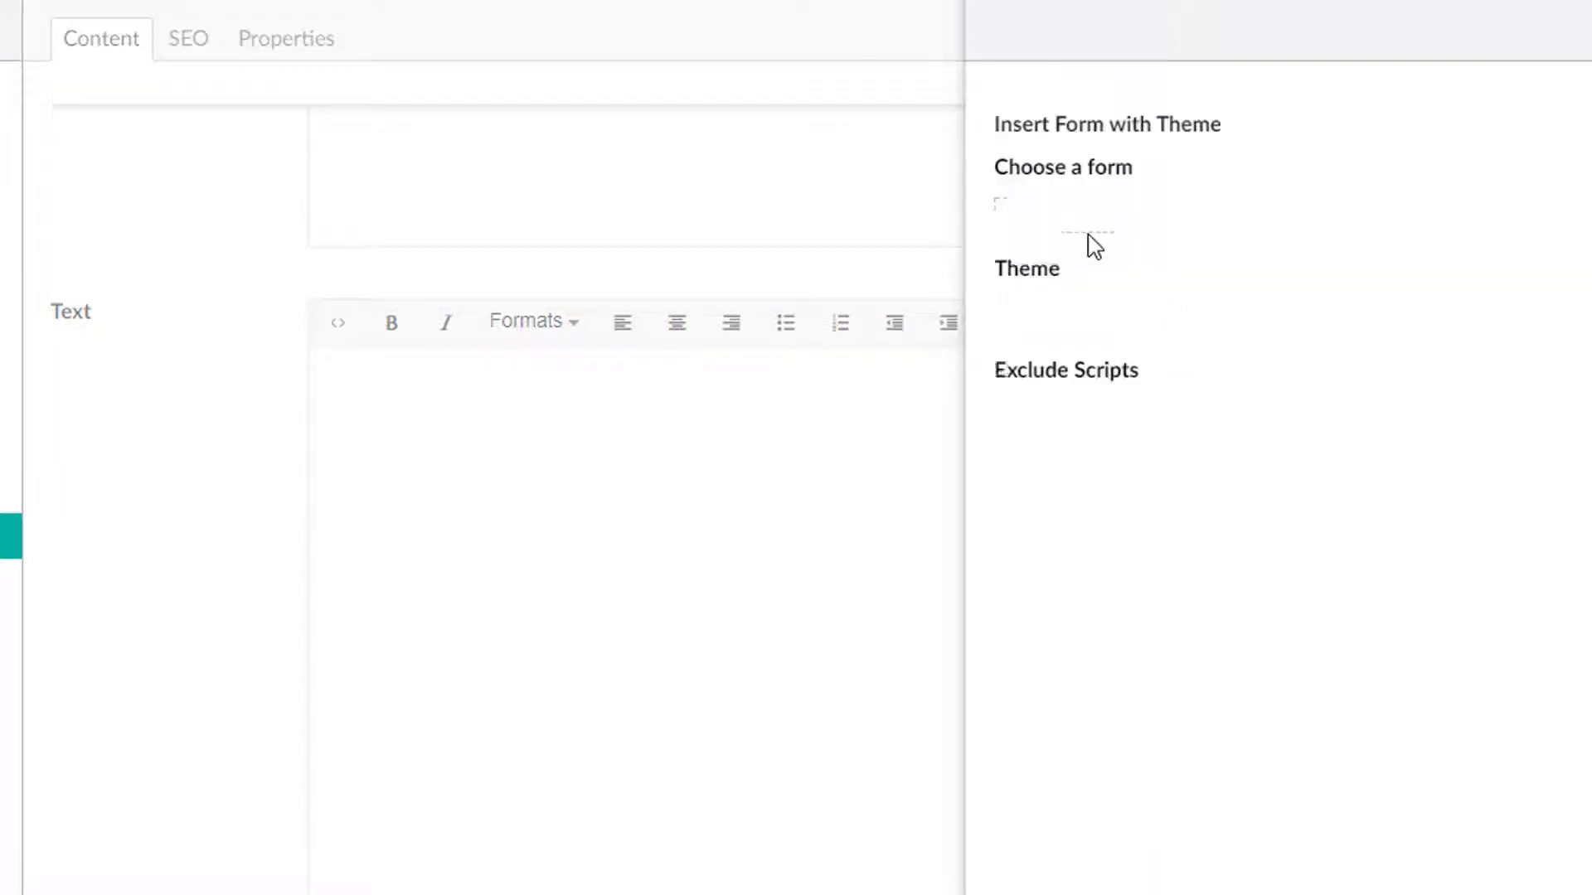
click(1300, 221)
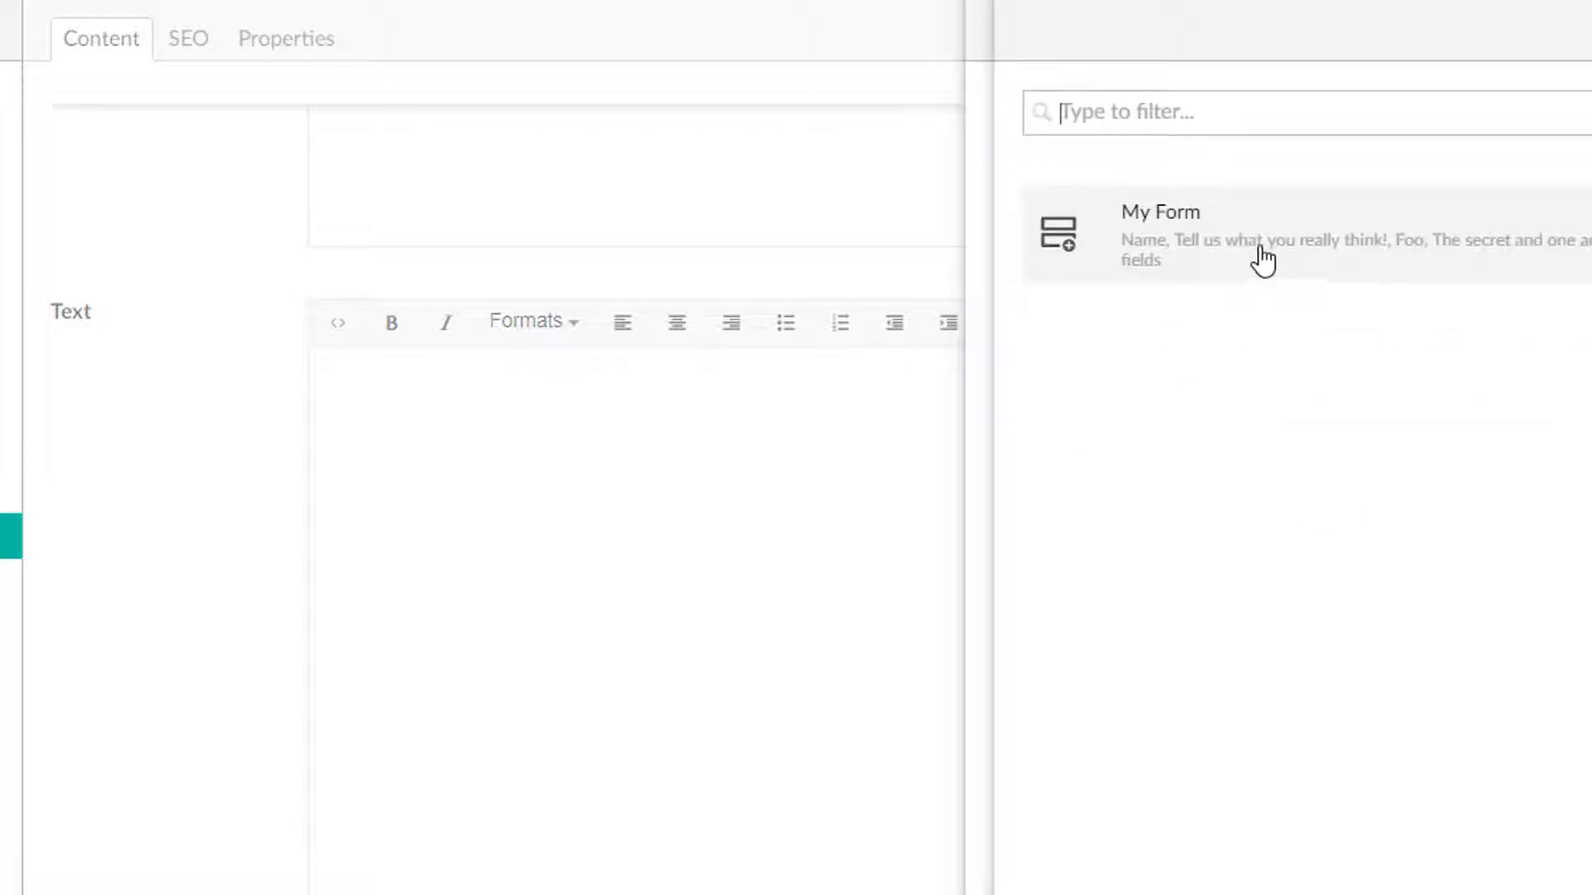
click(1264, 261)
click(1326, 439)
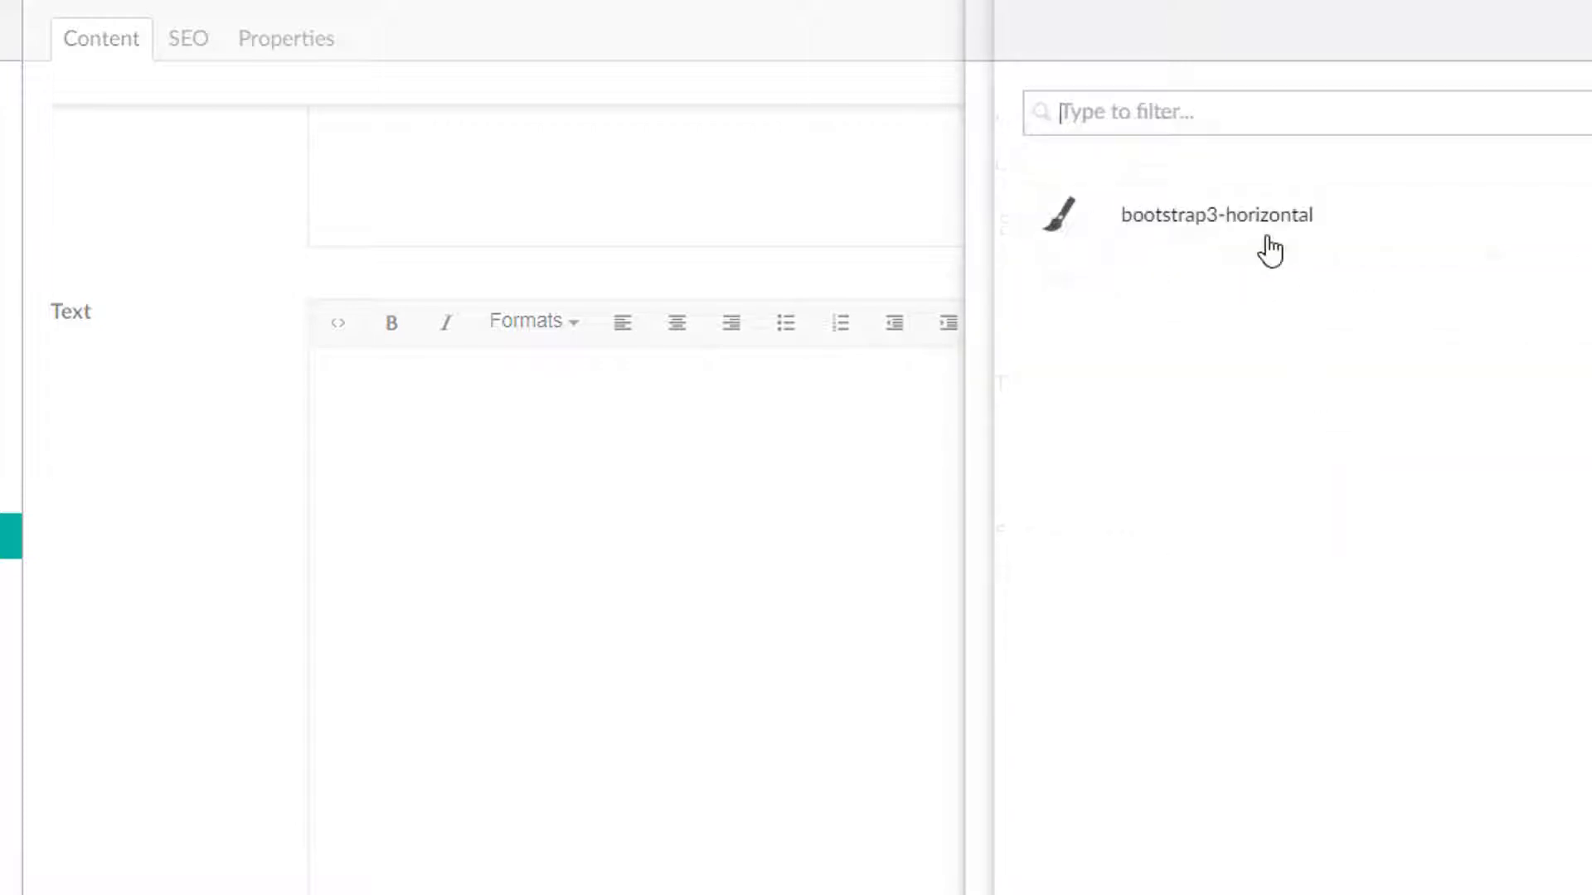
click(1261, 233)
click(1583, 887)
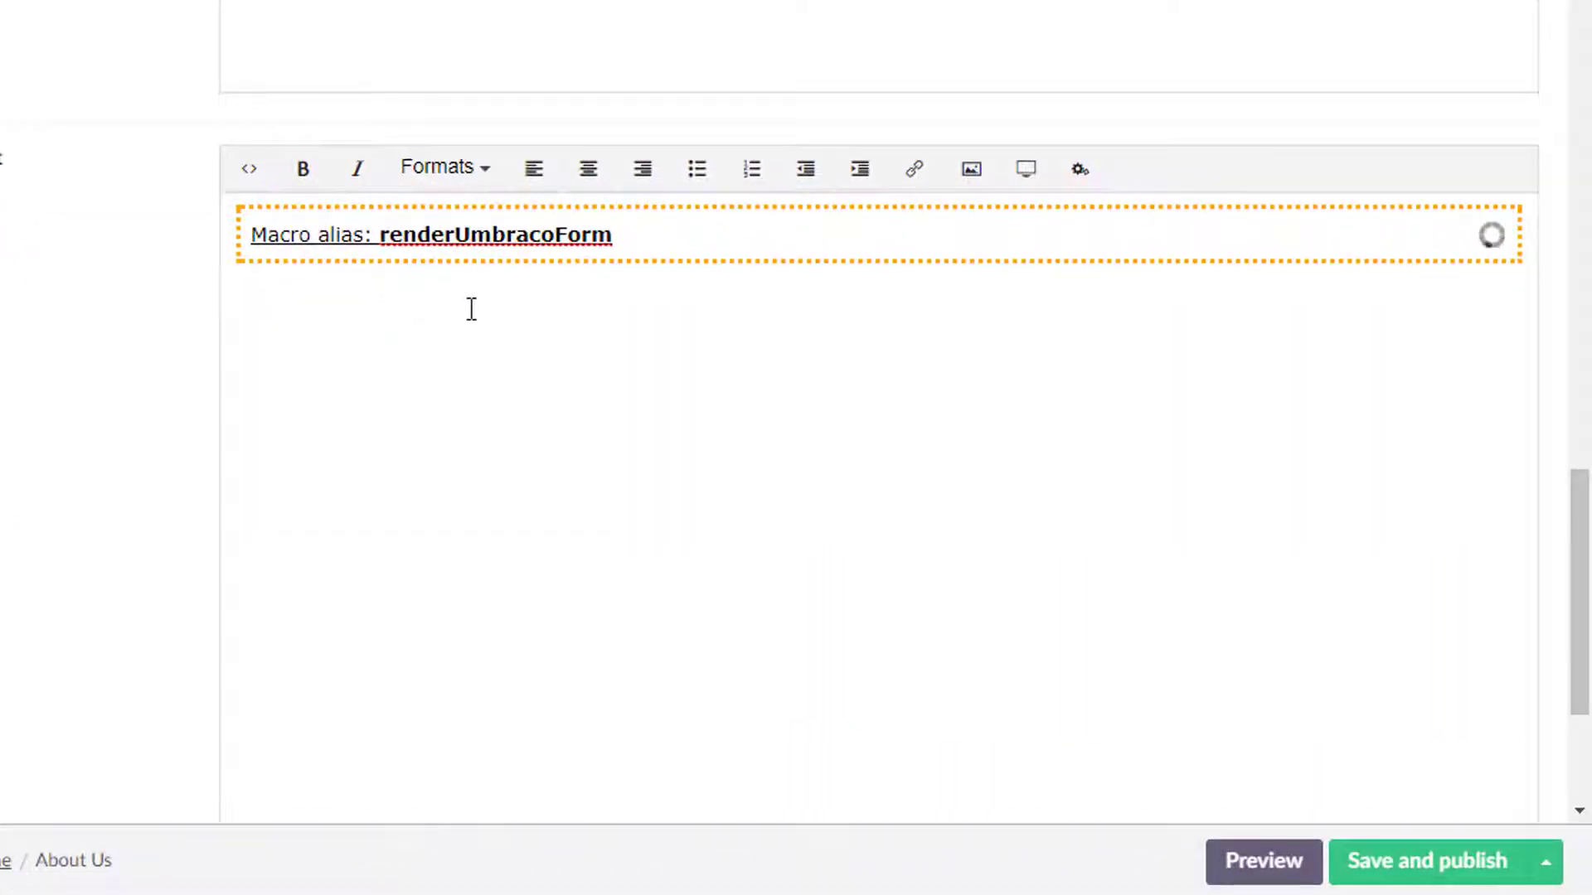
Examine the inserted form macro in the Text field.
click(774, 234)
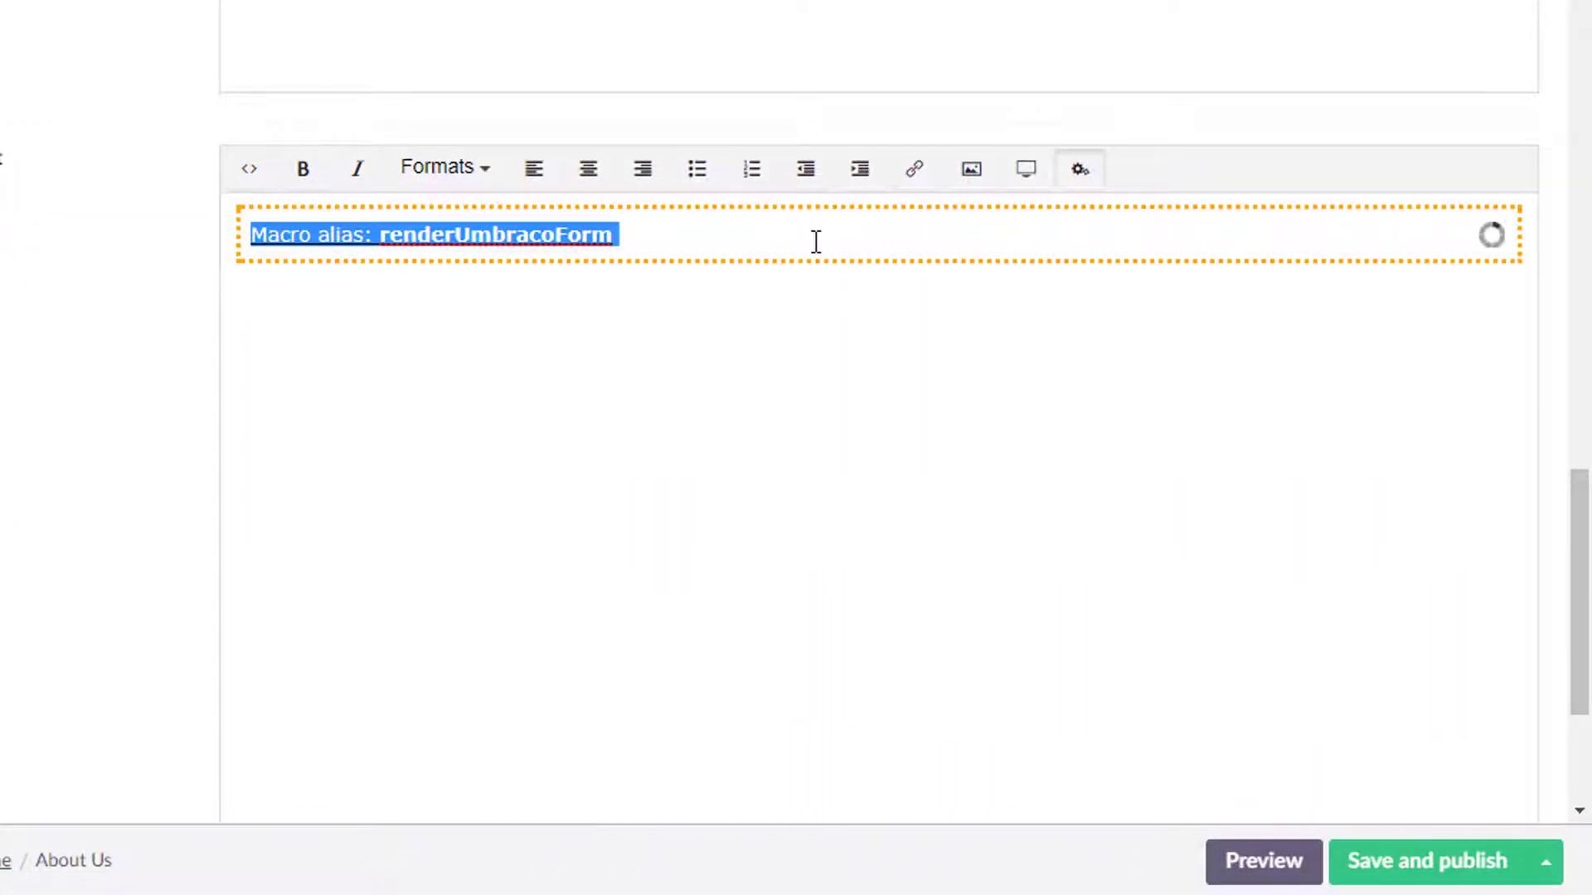
click(846, 220)
click(780, 226)
click(878, 232)
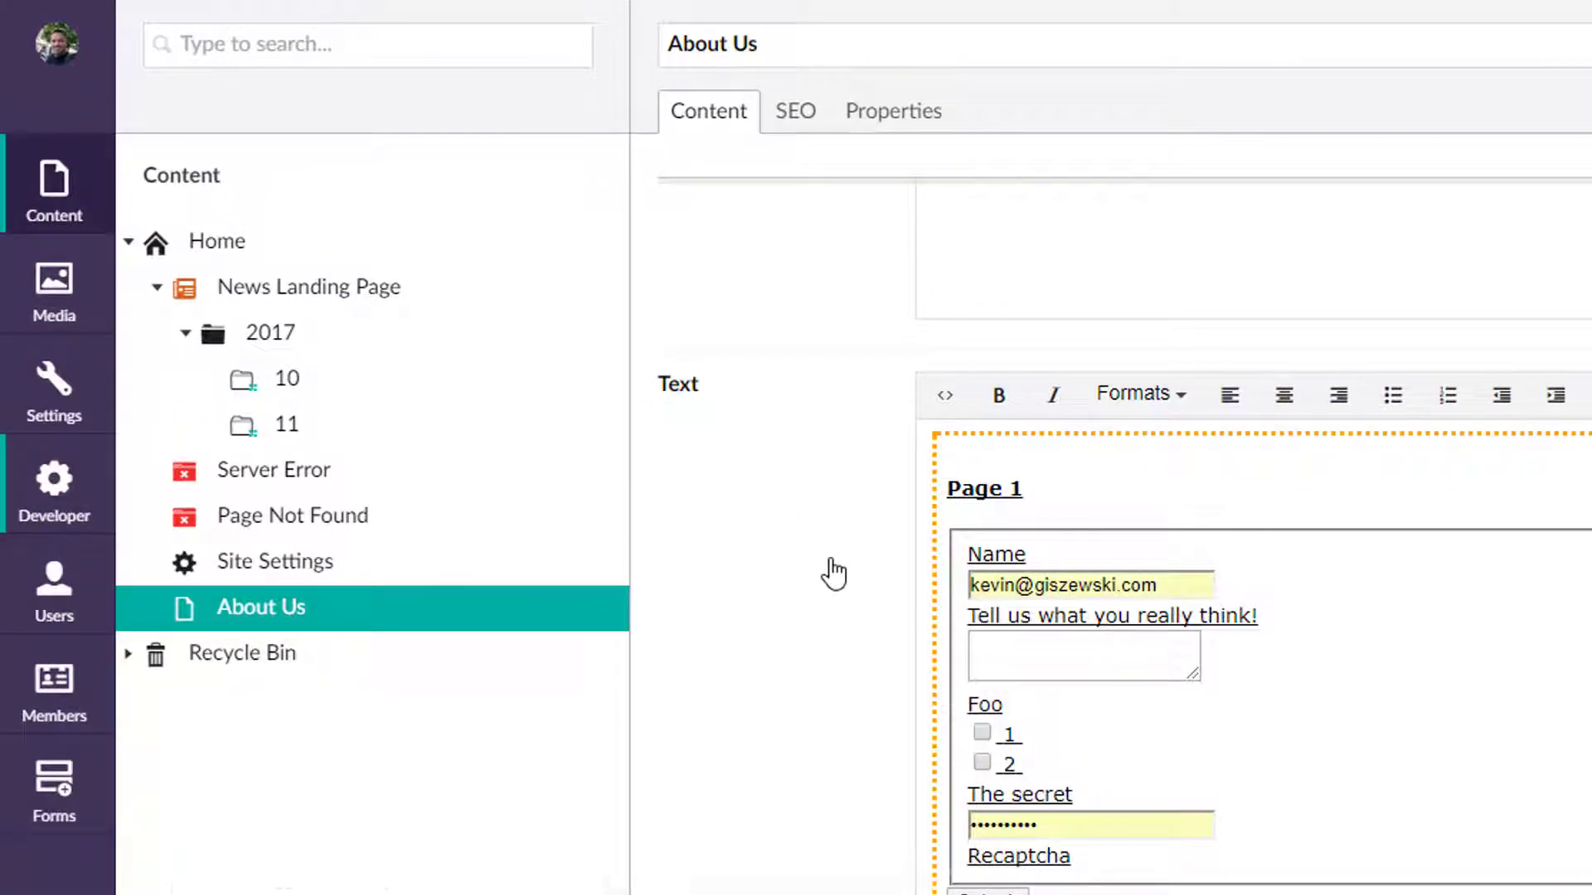
In the Developer section, browse the data types and inspect SAP1 and Tags.
click(54, 489)
scroll(373, 580, down, 6)
click(489, 639)
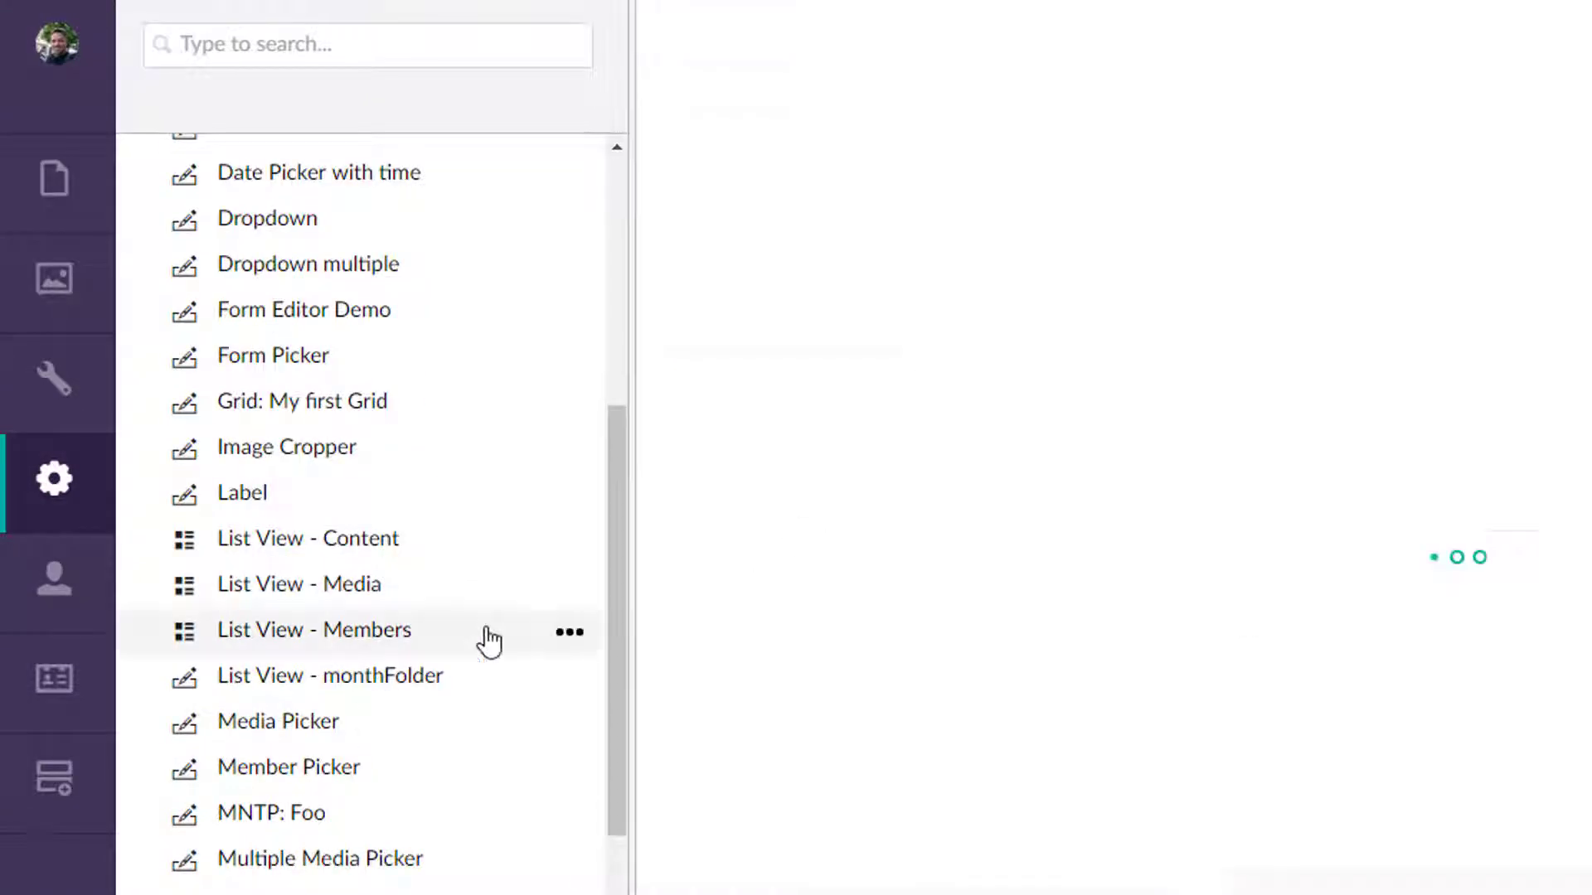
scroll(493, 664, down, 7)
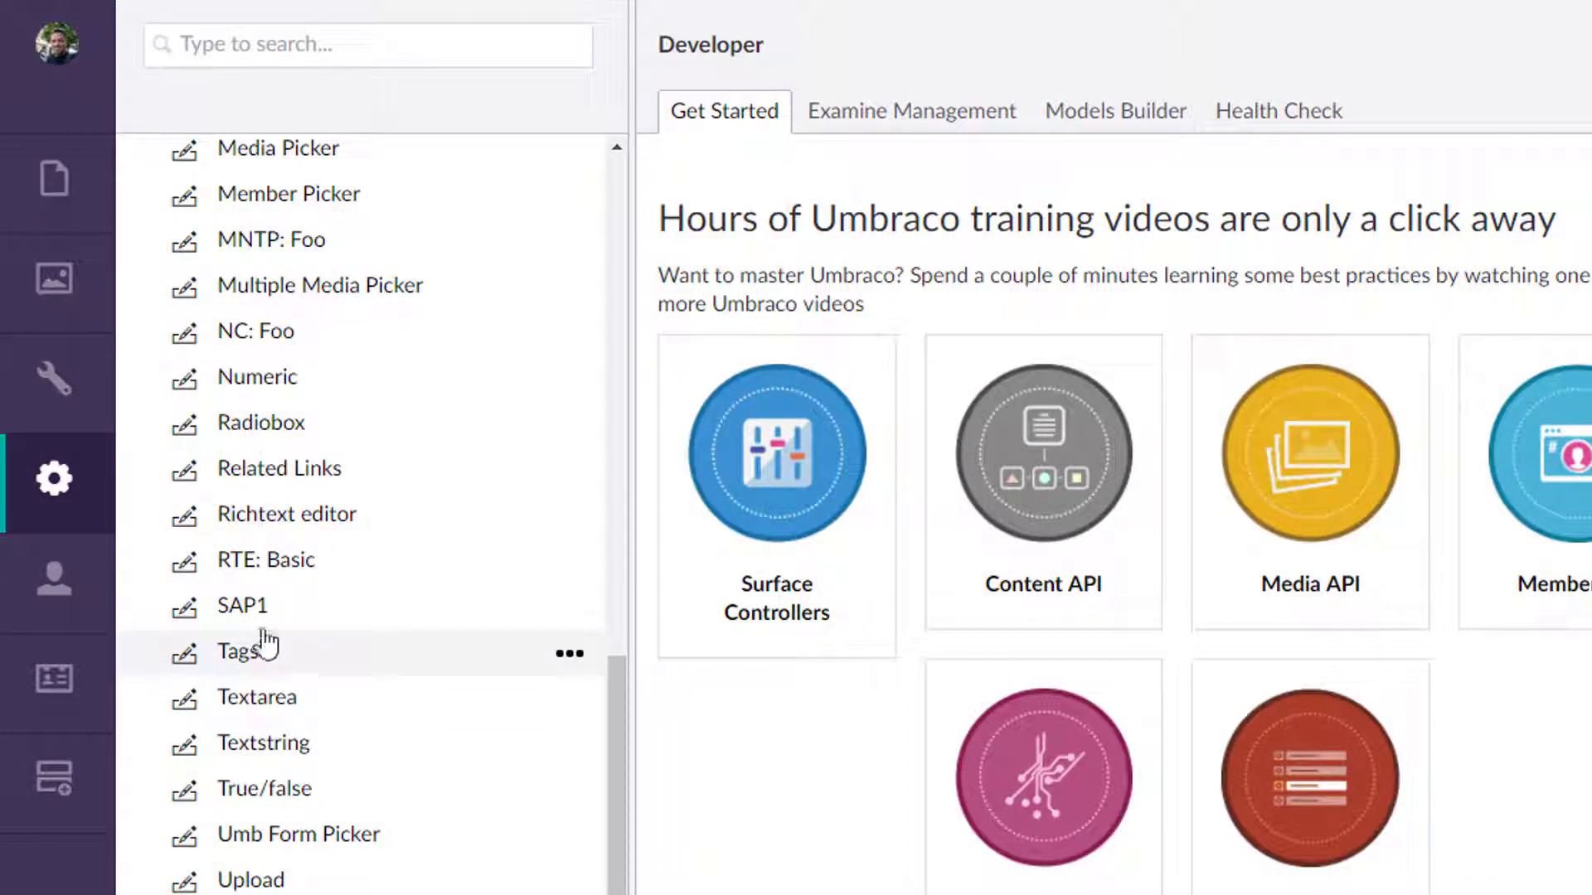
click(244, 613)
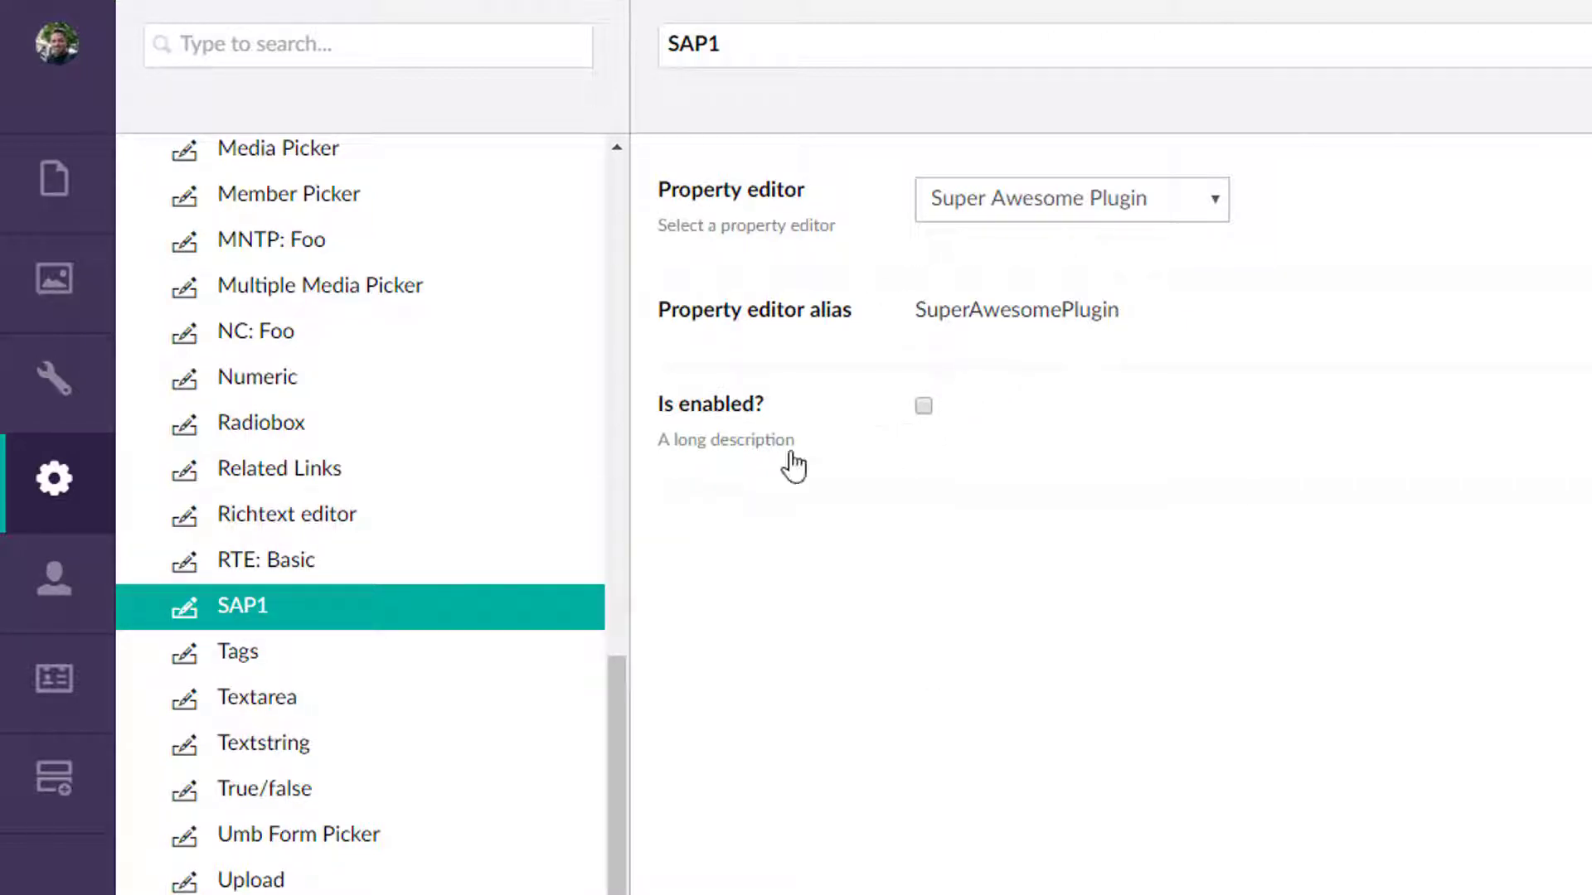
click(245, 665)
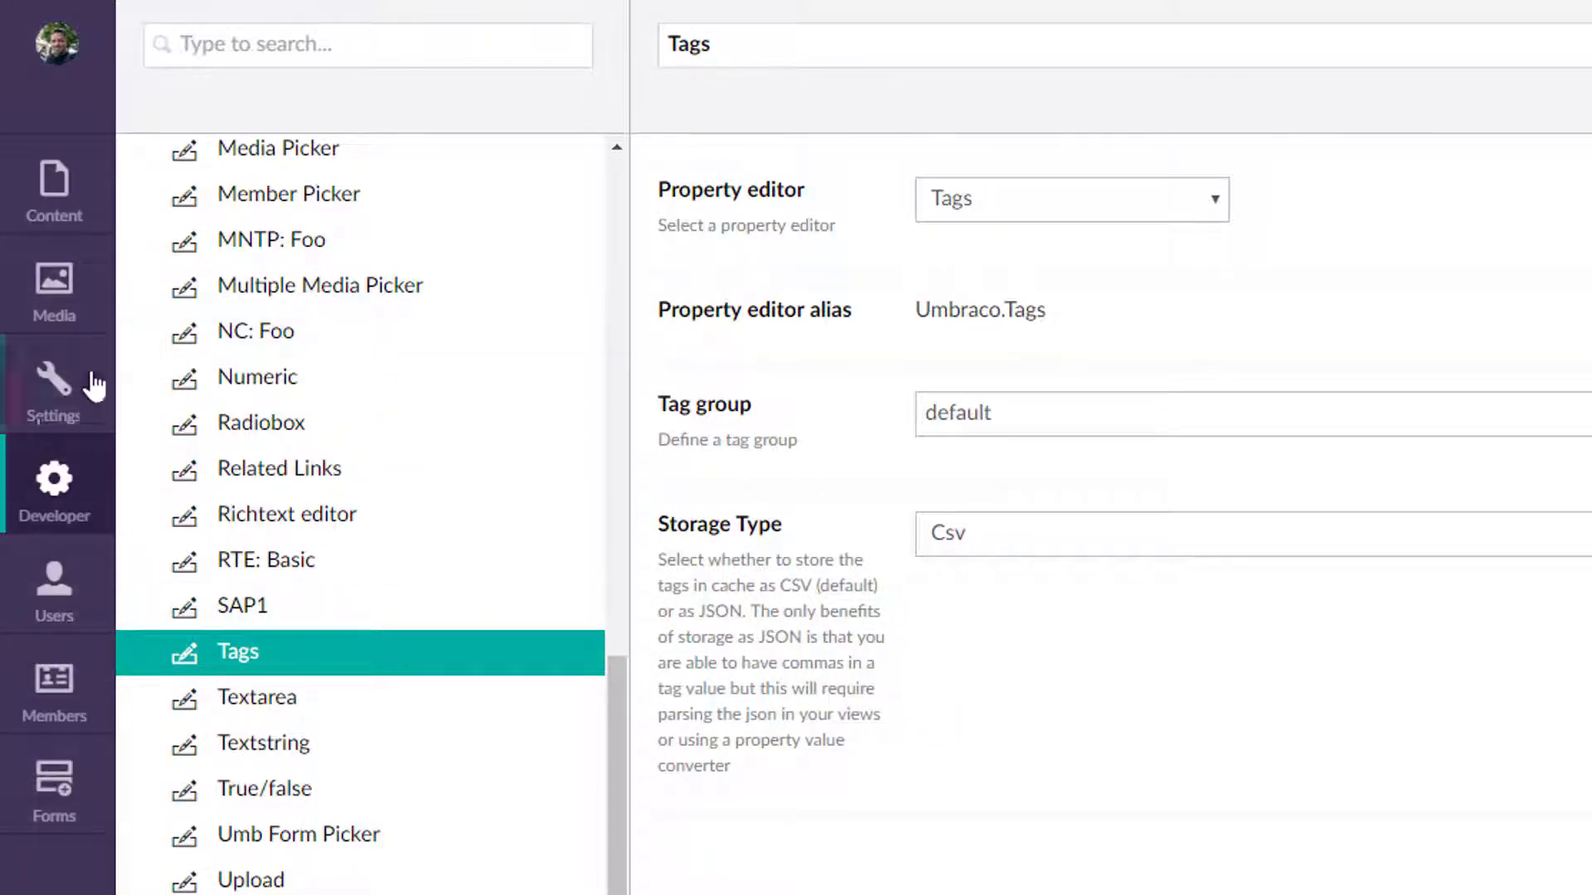
Add a Tags property to the Generic Page document type, reusing the existing Tags data type.
click(54, 417)
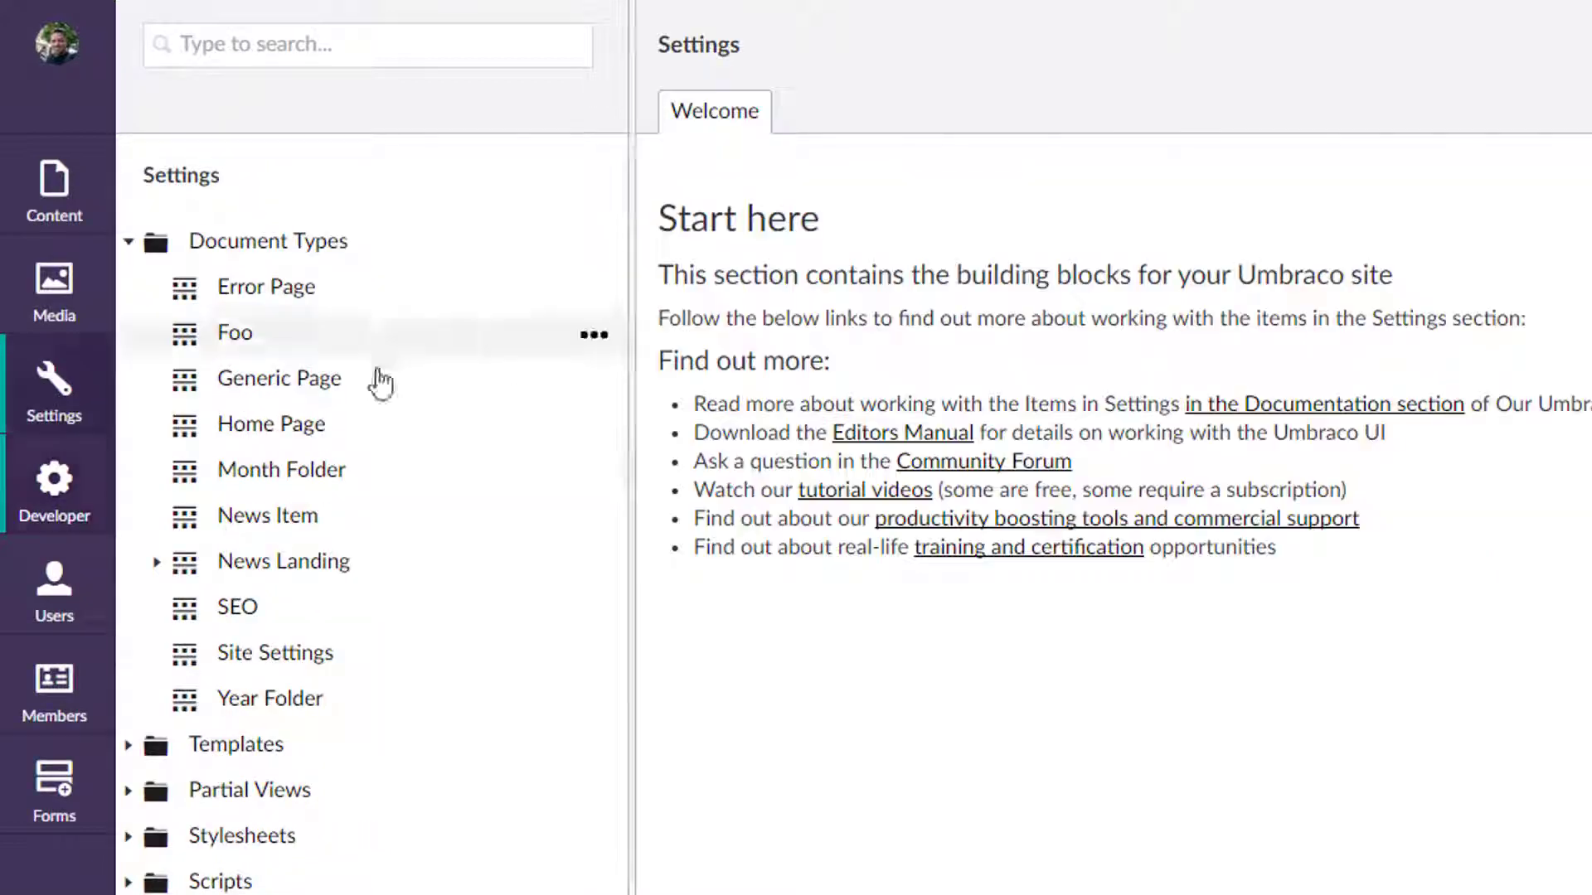
click(302, 386)
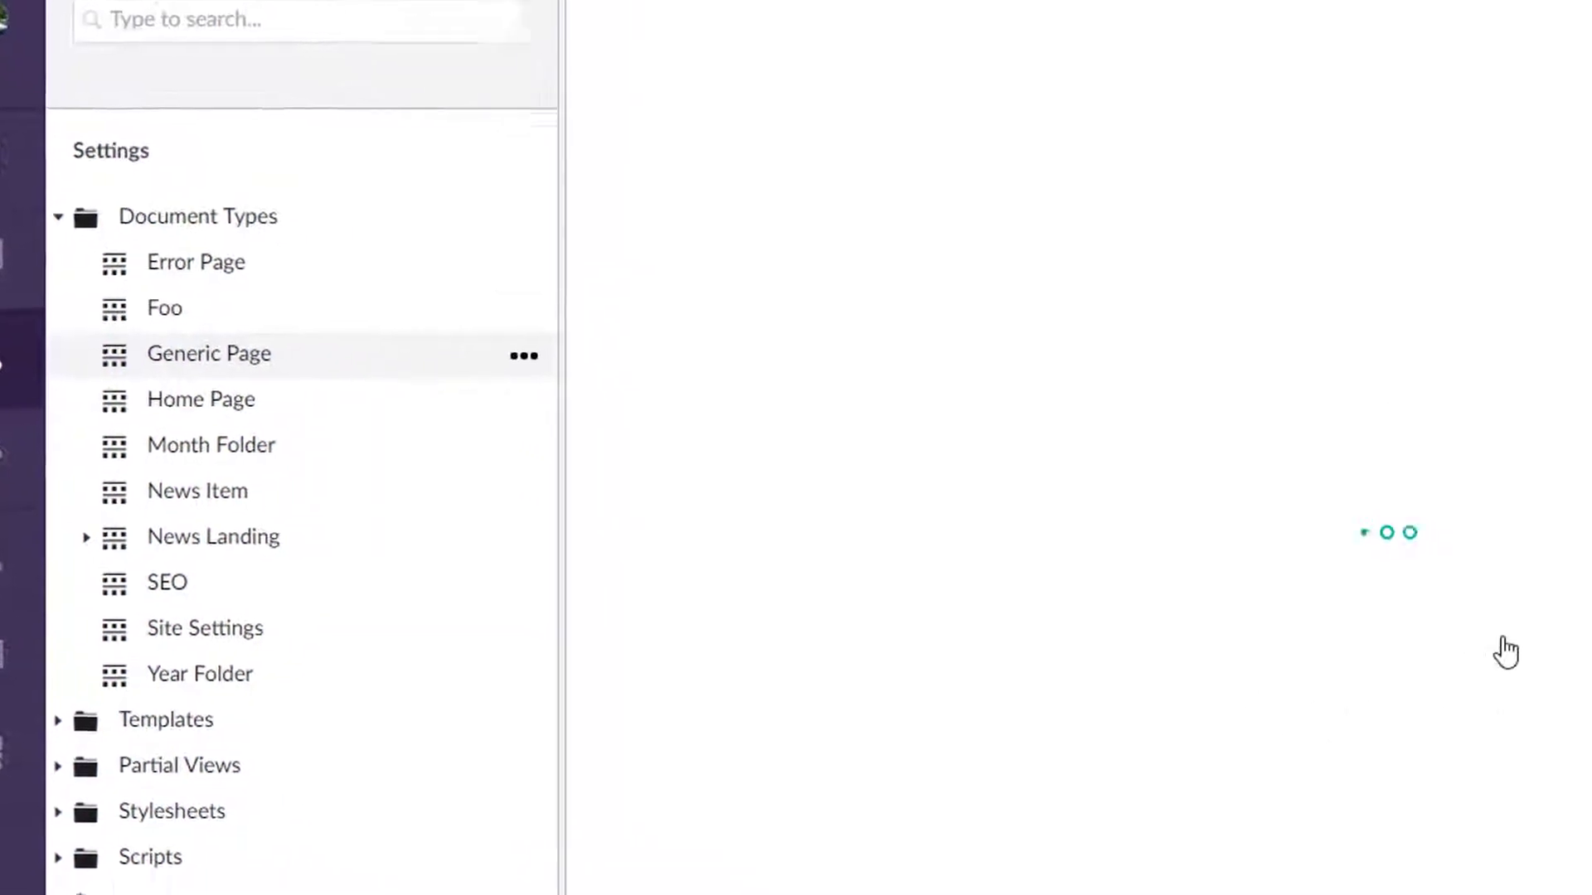
scroll(896, 536, down, 6)
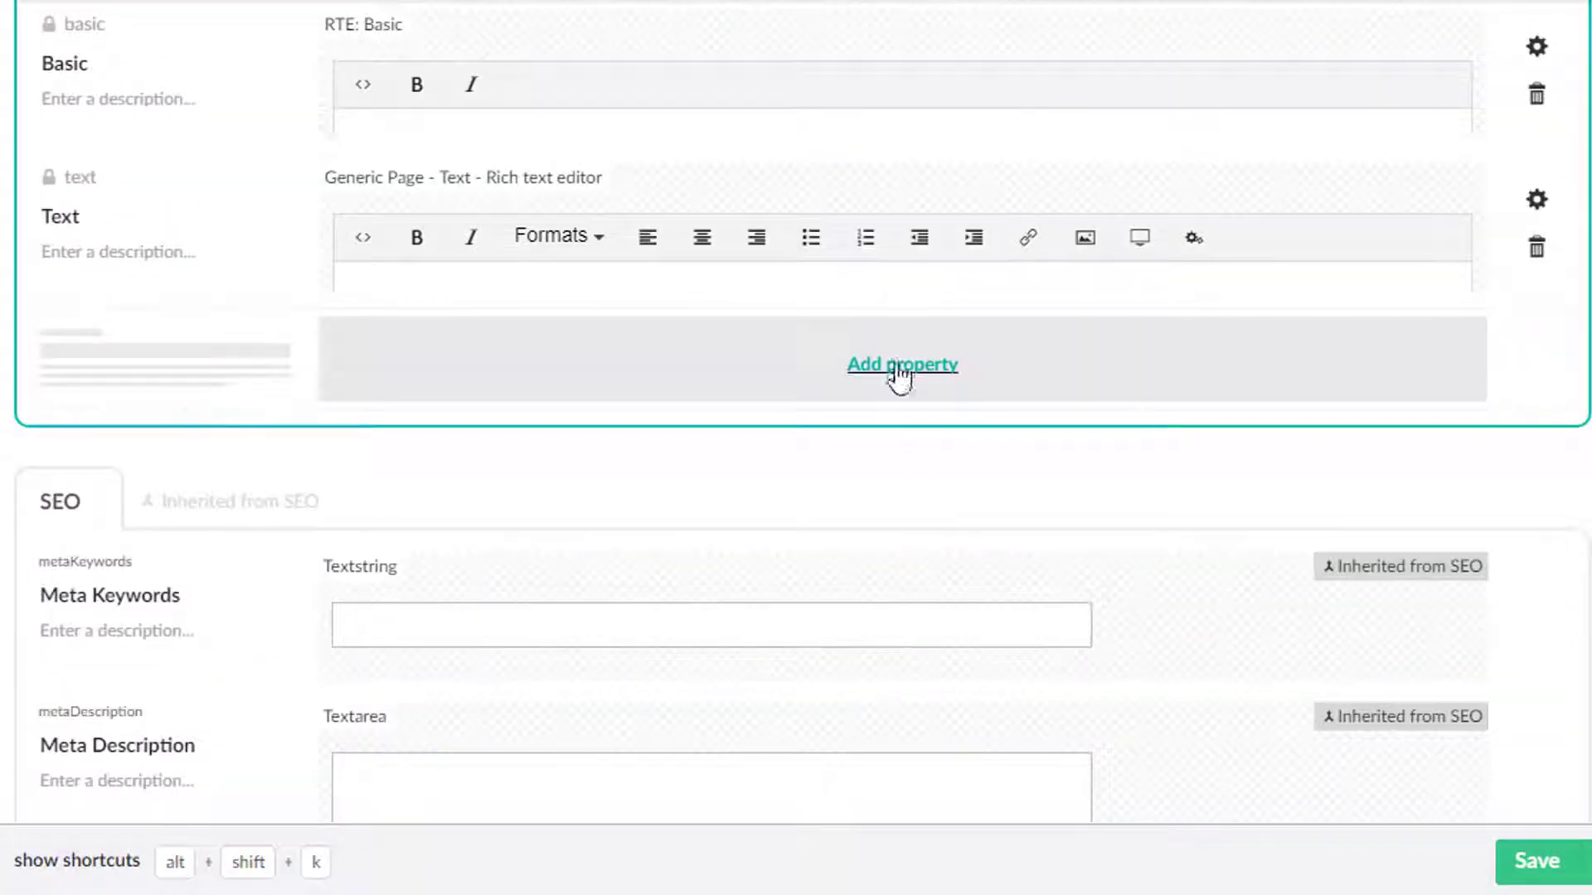
click(899, 370)
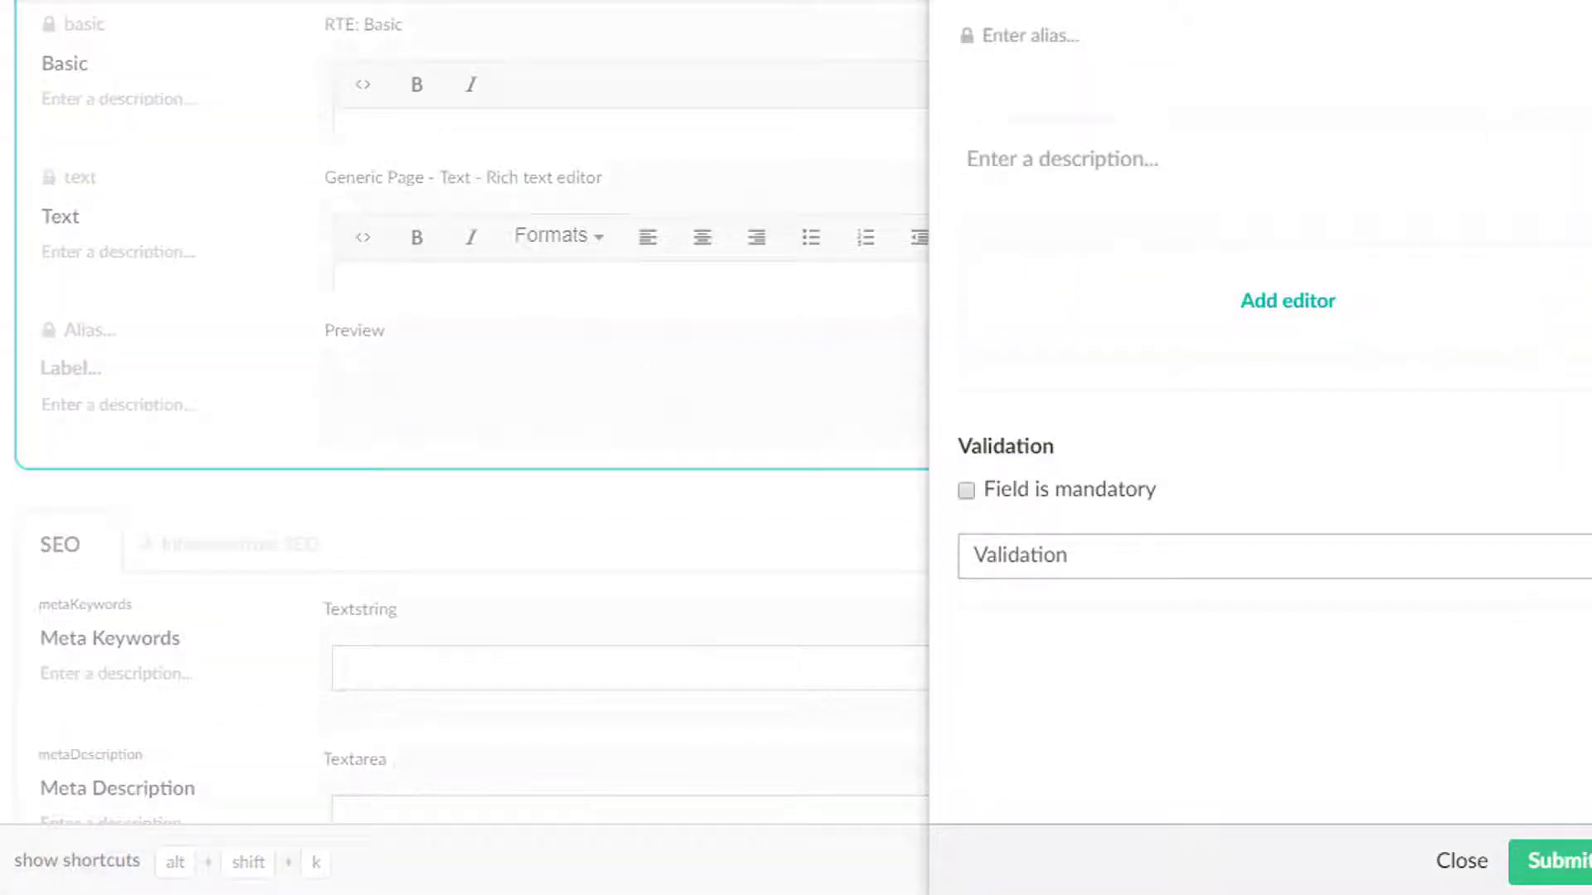
text(Tags)
click(1273, 302)
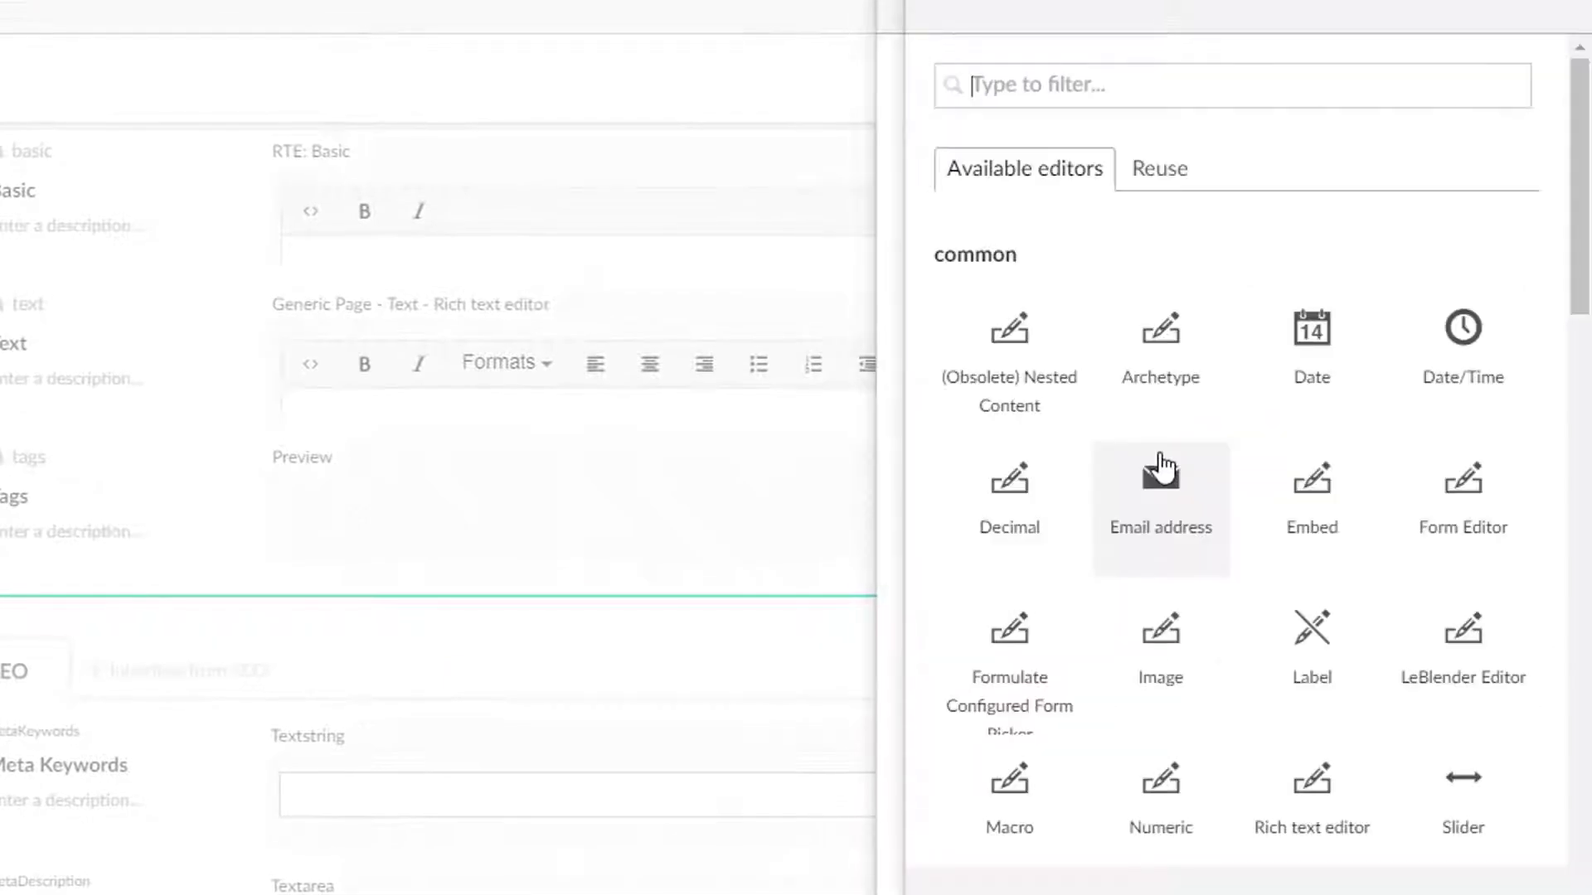
text(tags)
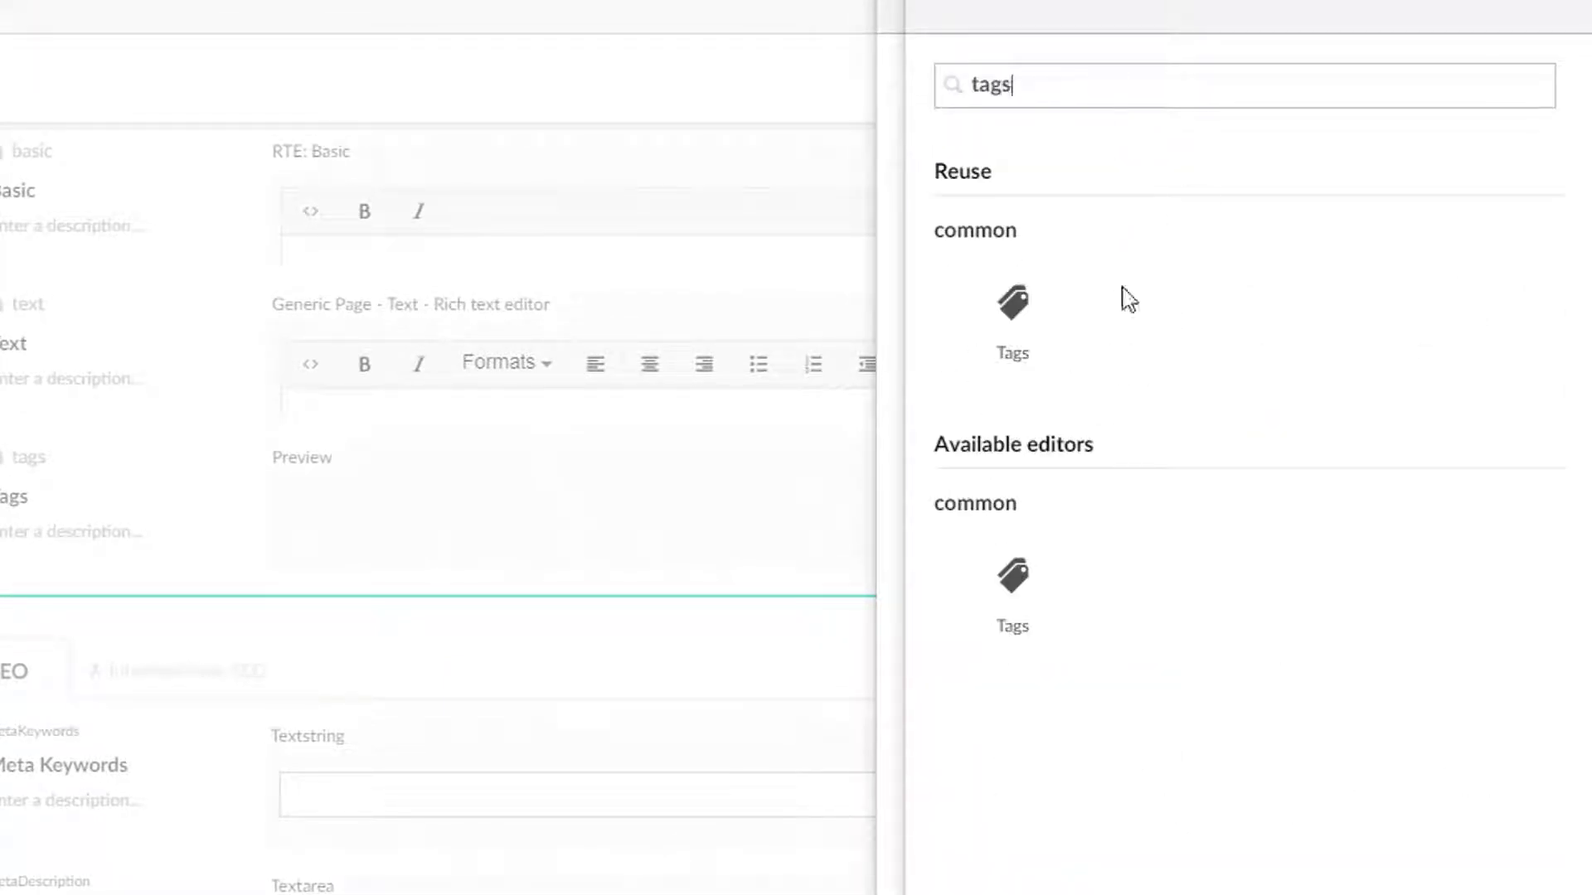
click(1014, 340)
key(Return)
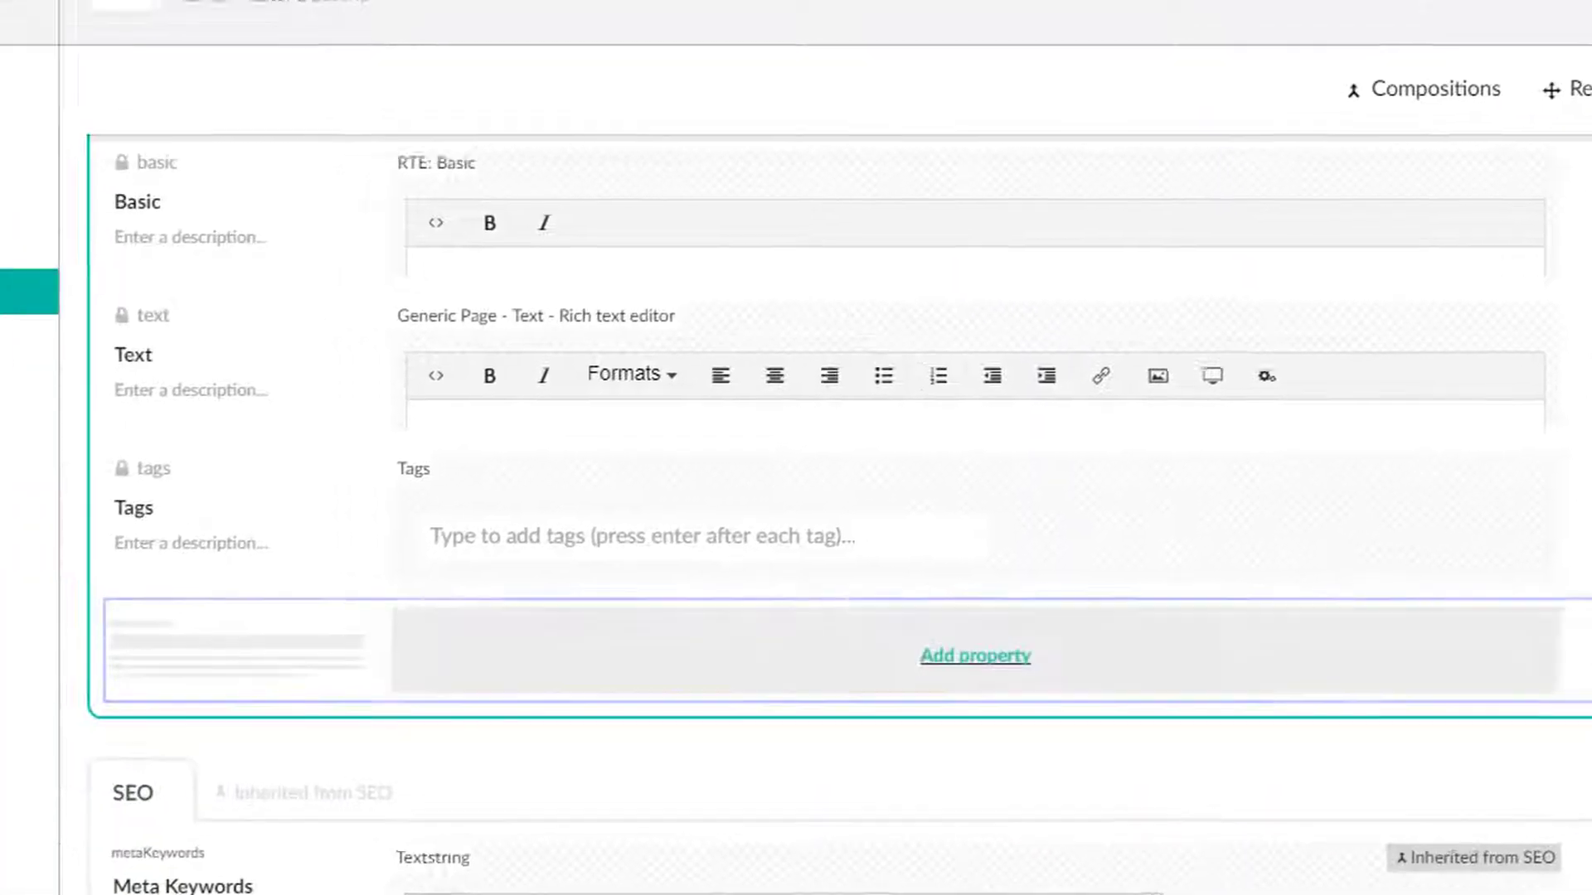
On the About Us page, add the tags umbraco, foo, bar and hi there, and save and publish the page.
click(43, 182)
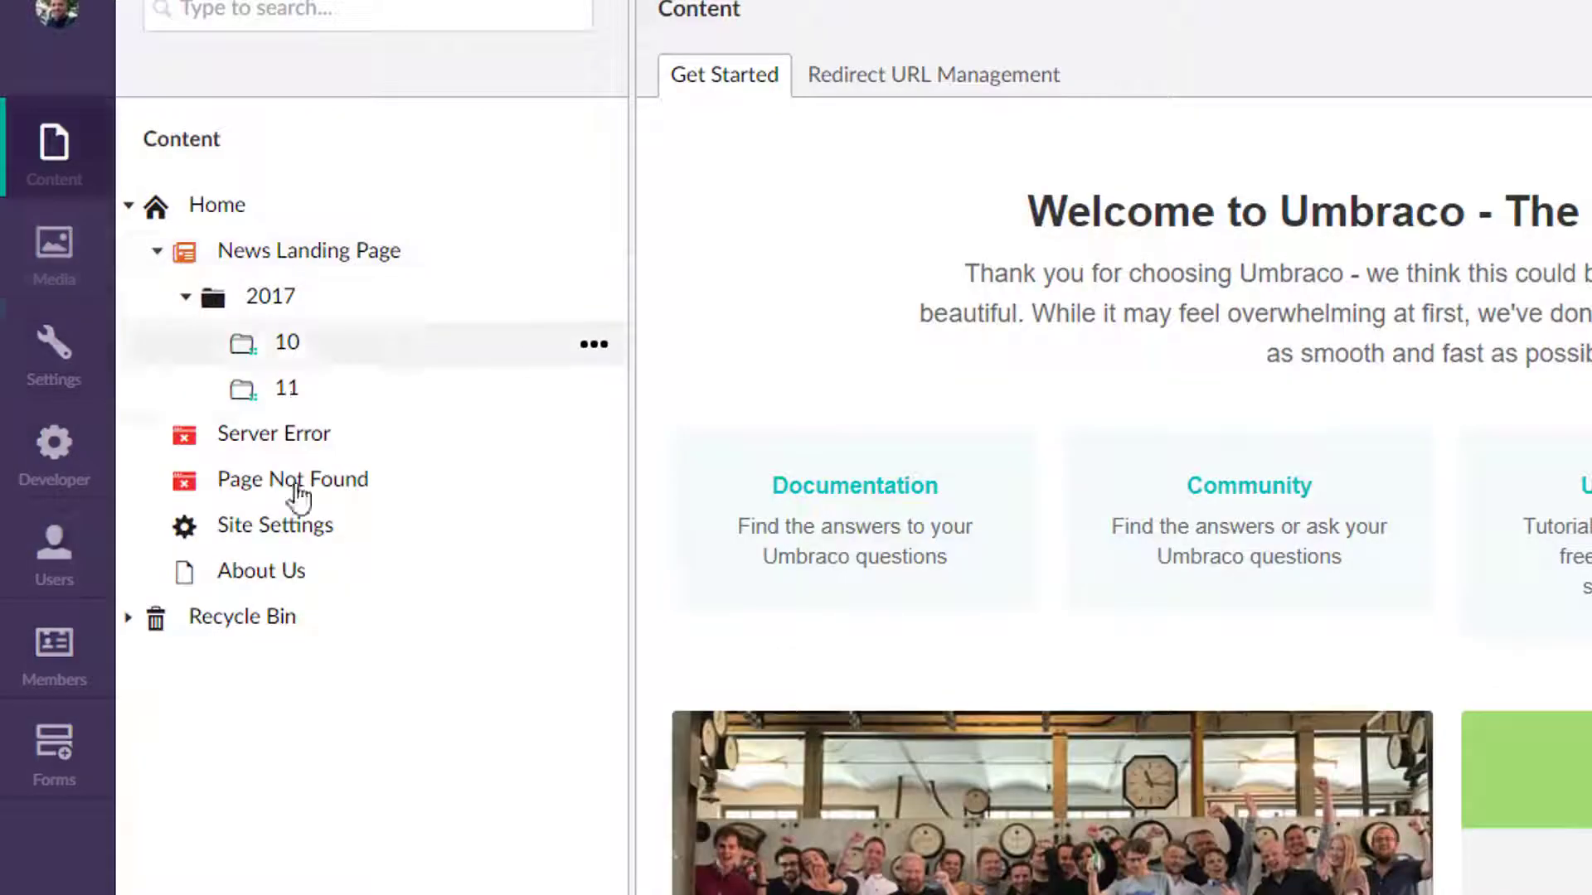
click(299, 564)
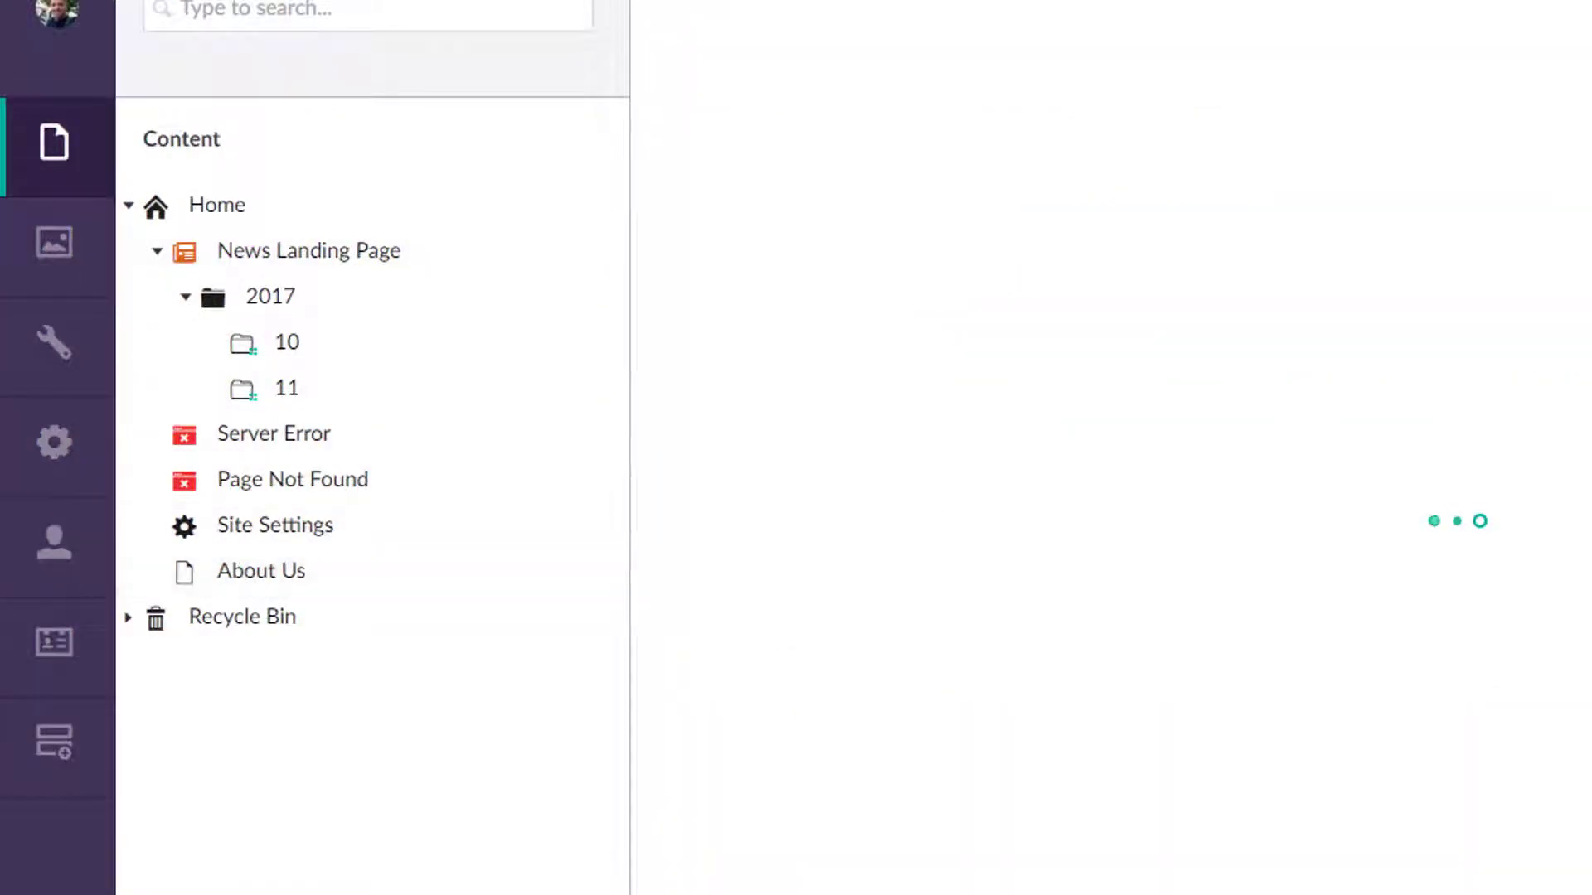
scroll(1102, 550, down, 10)
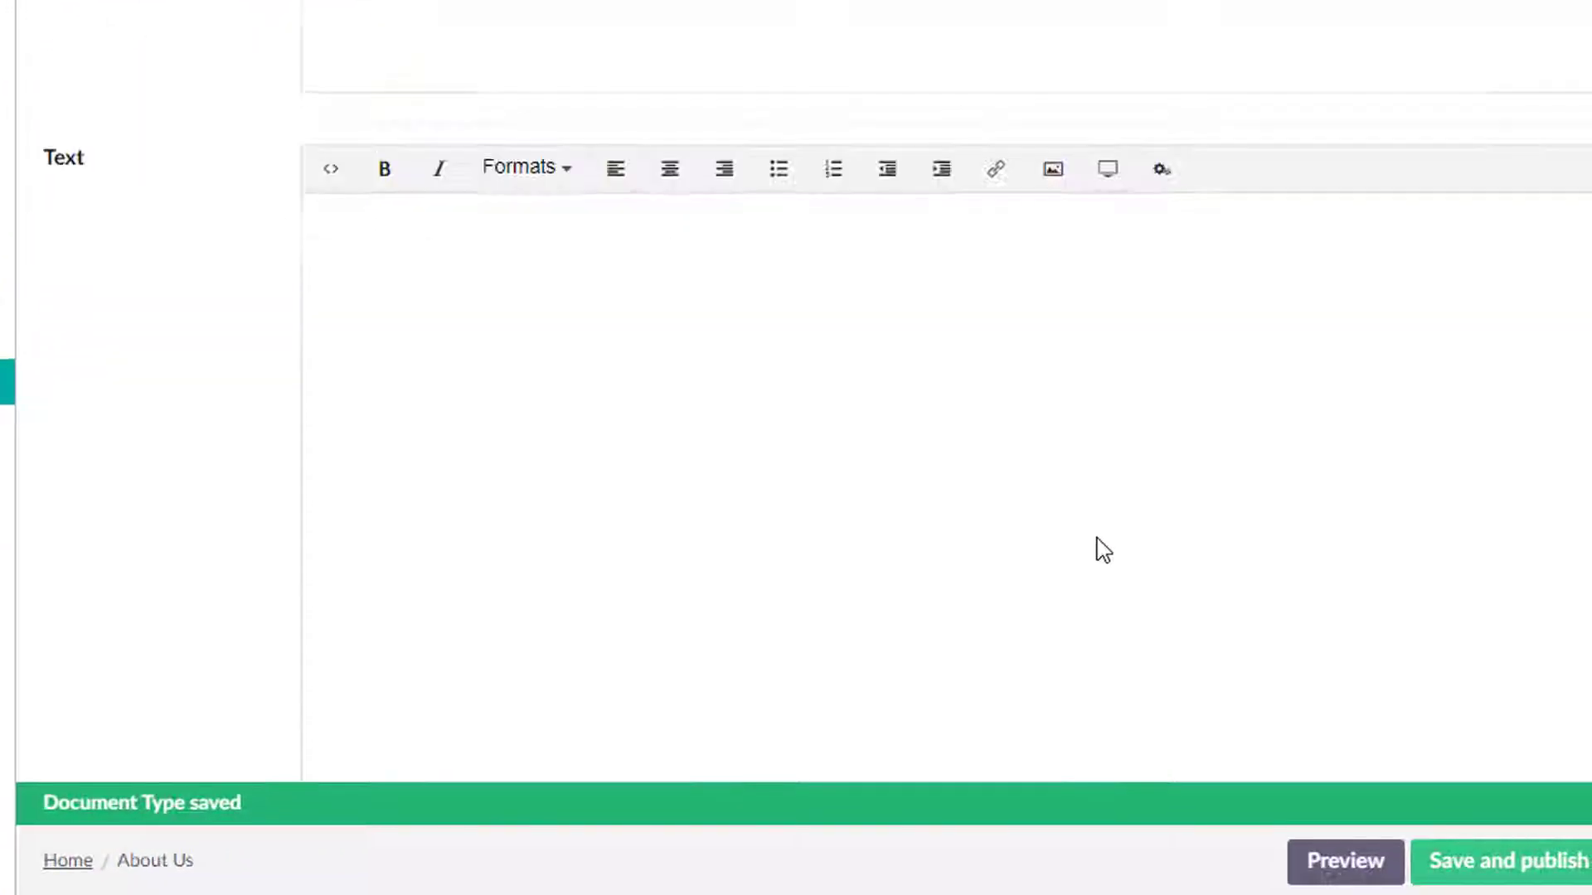
click(649, 580)
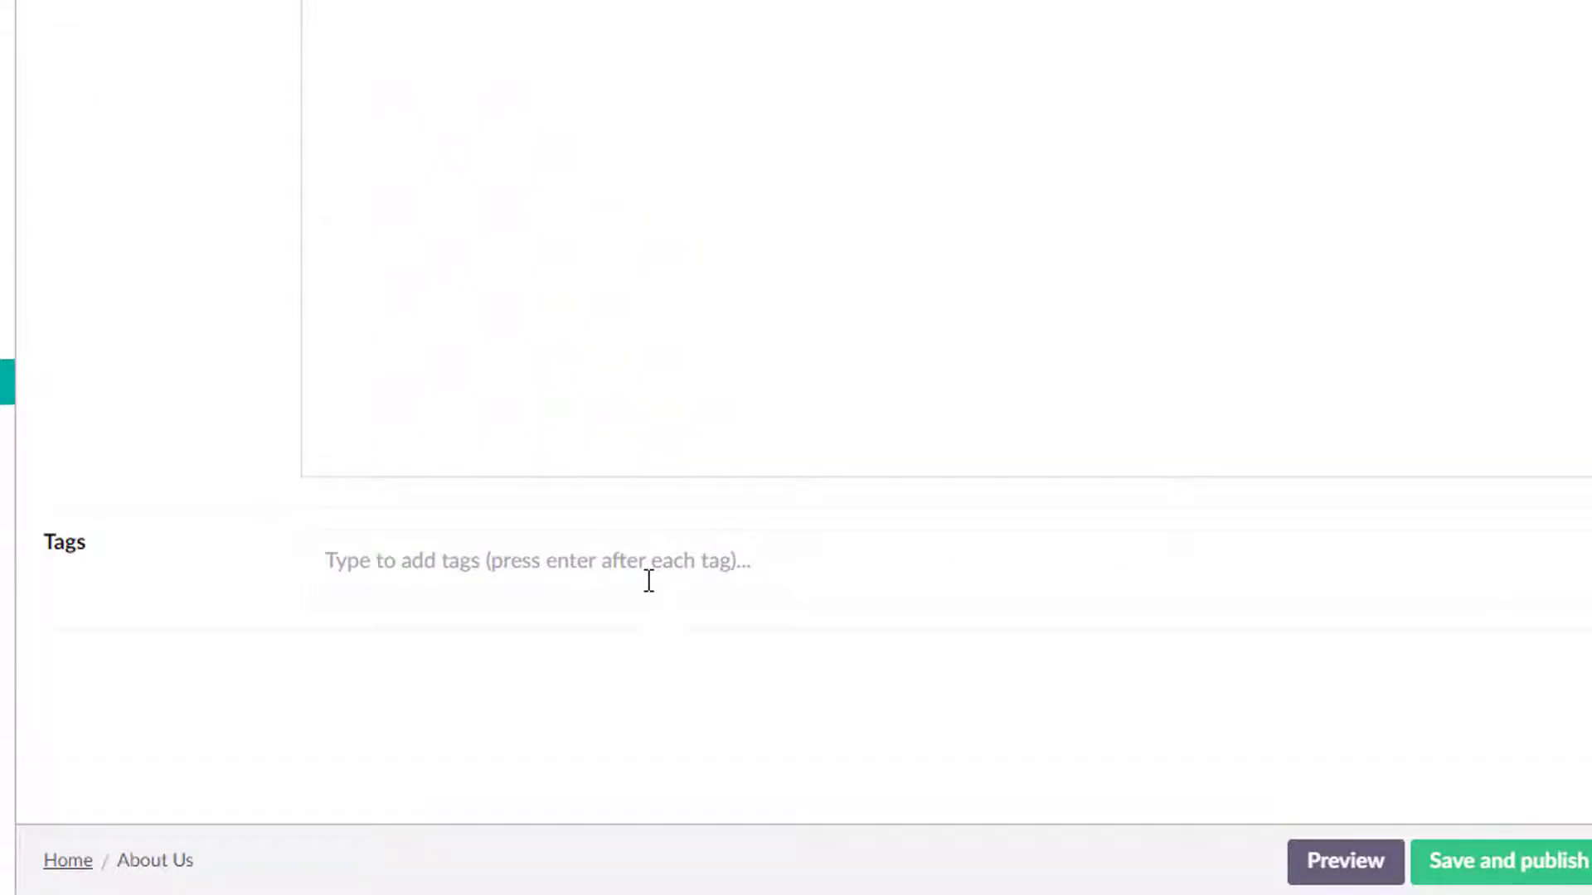
text(umr)
text(raco)
key(Return)
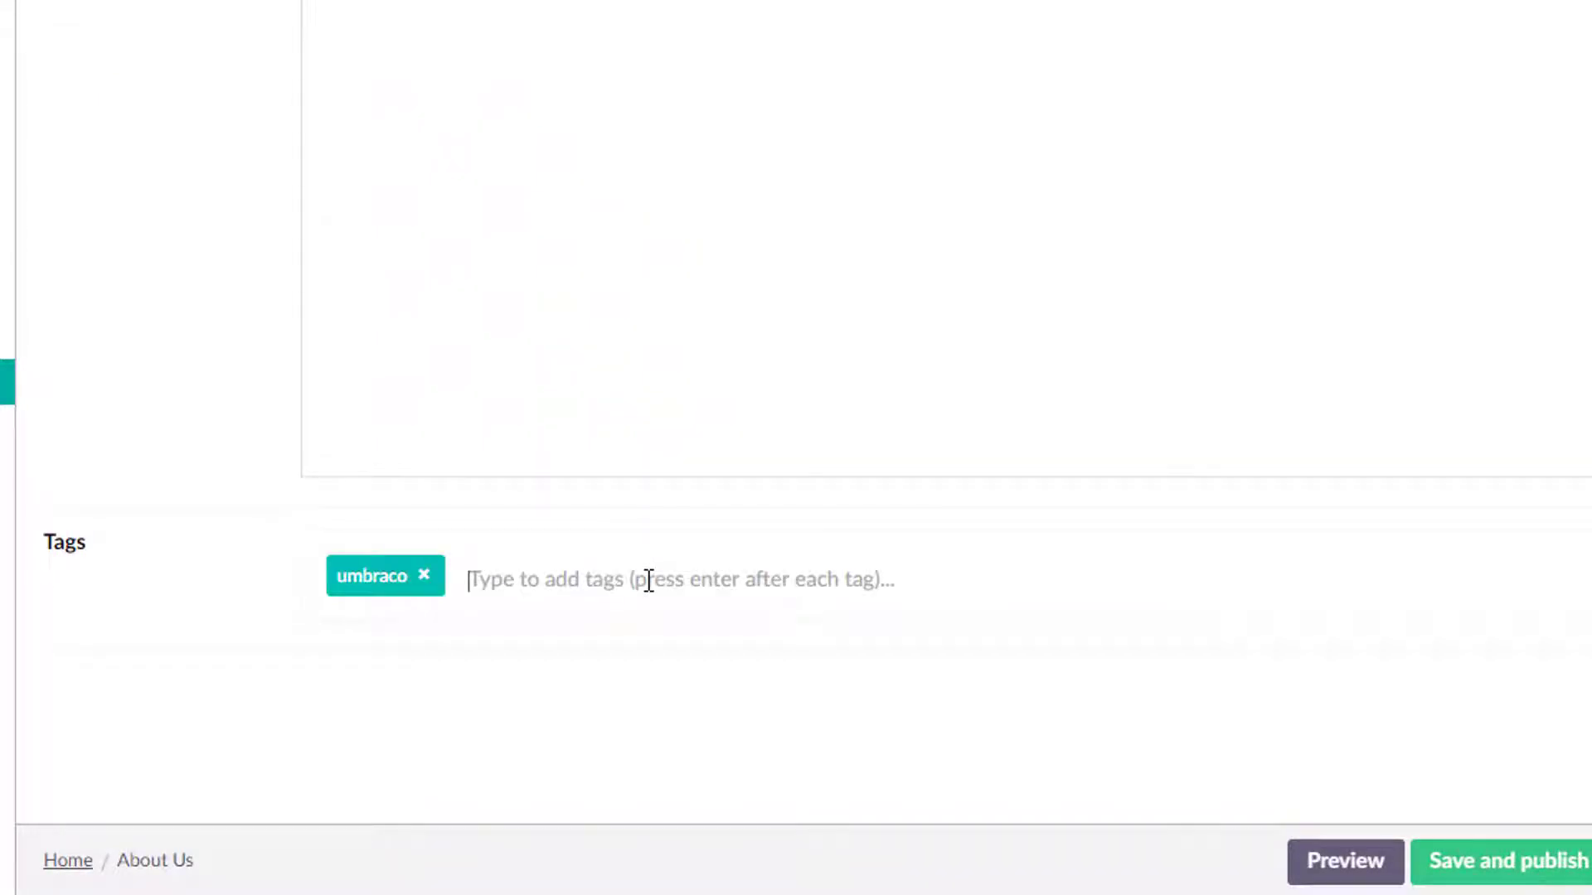
text(foo)
key(Return)
text(bar)
key(Return)
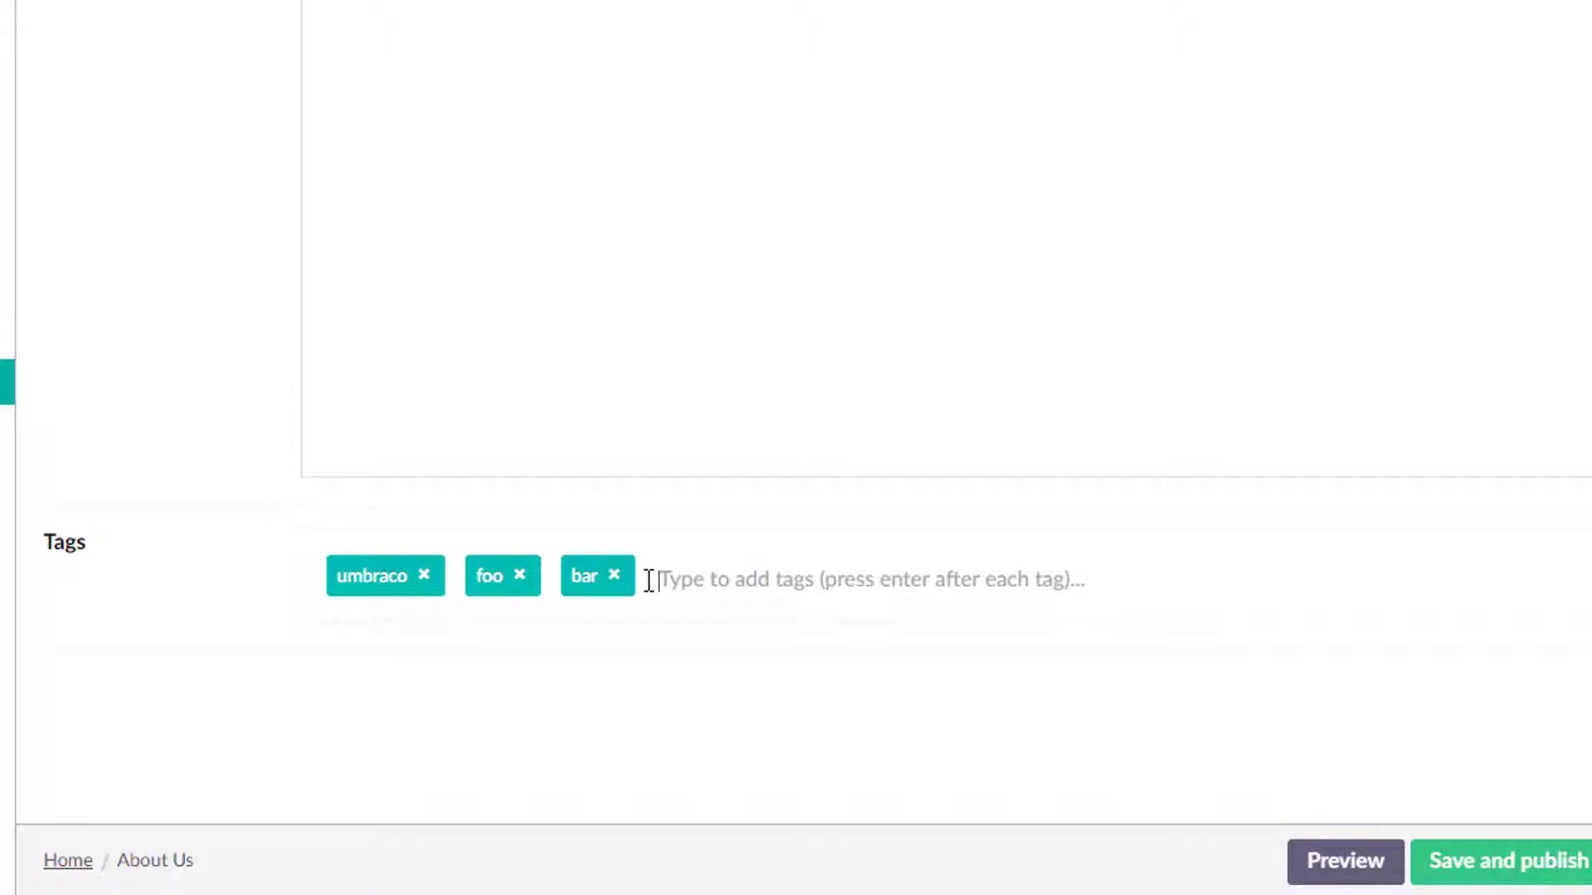
text(hi there)
key(Return)
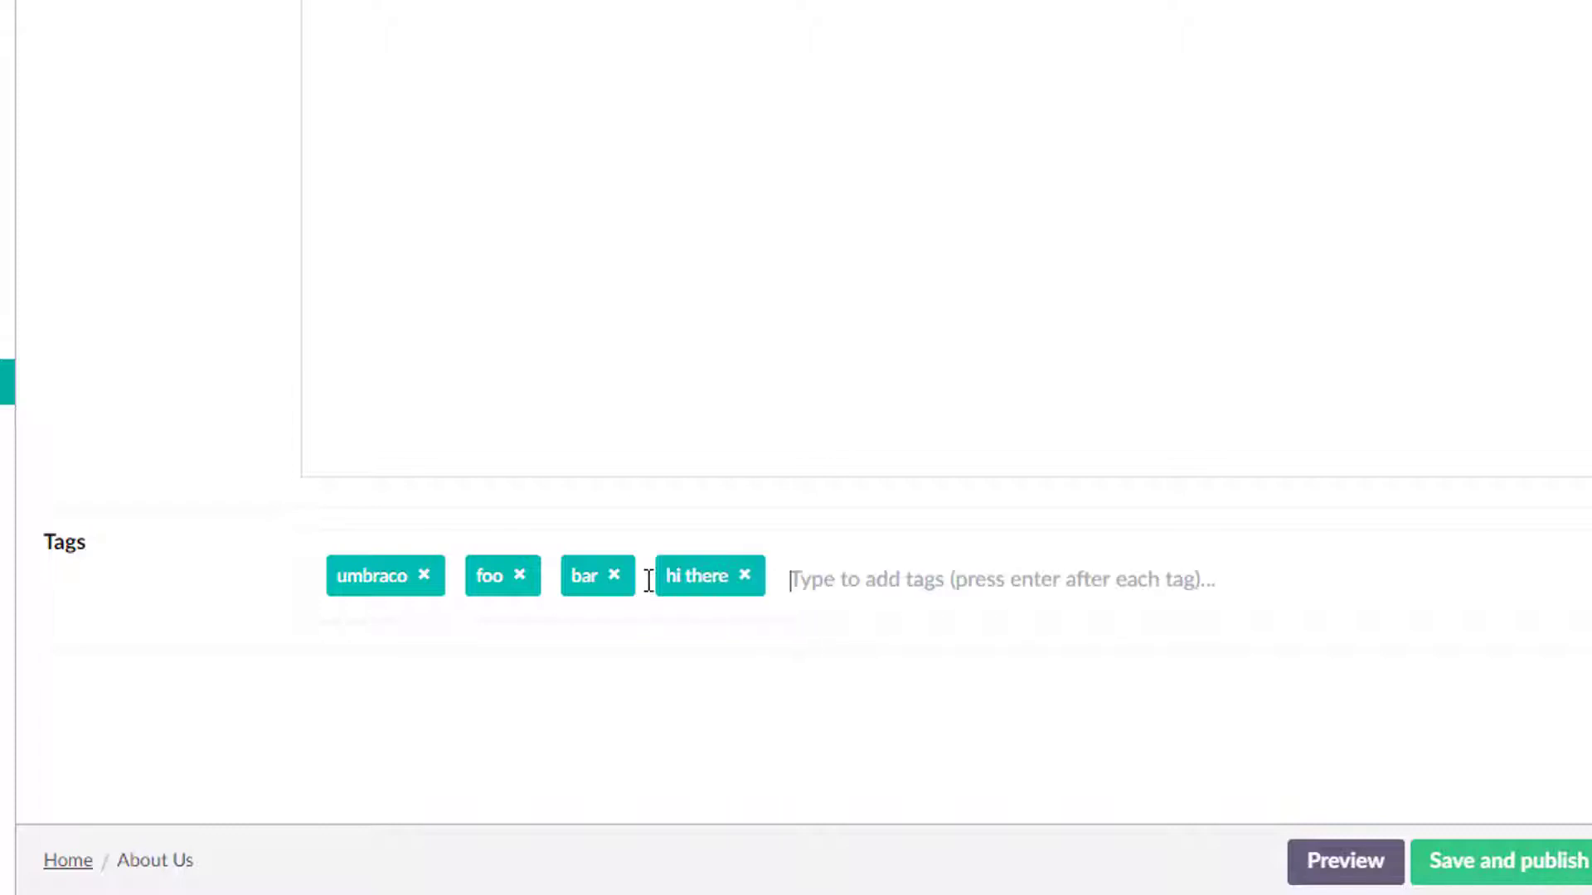
click(1495, 865)
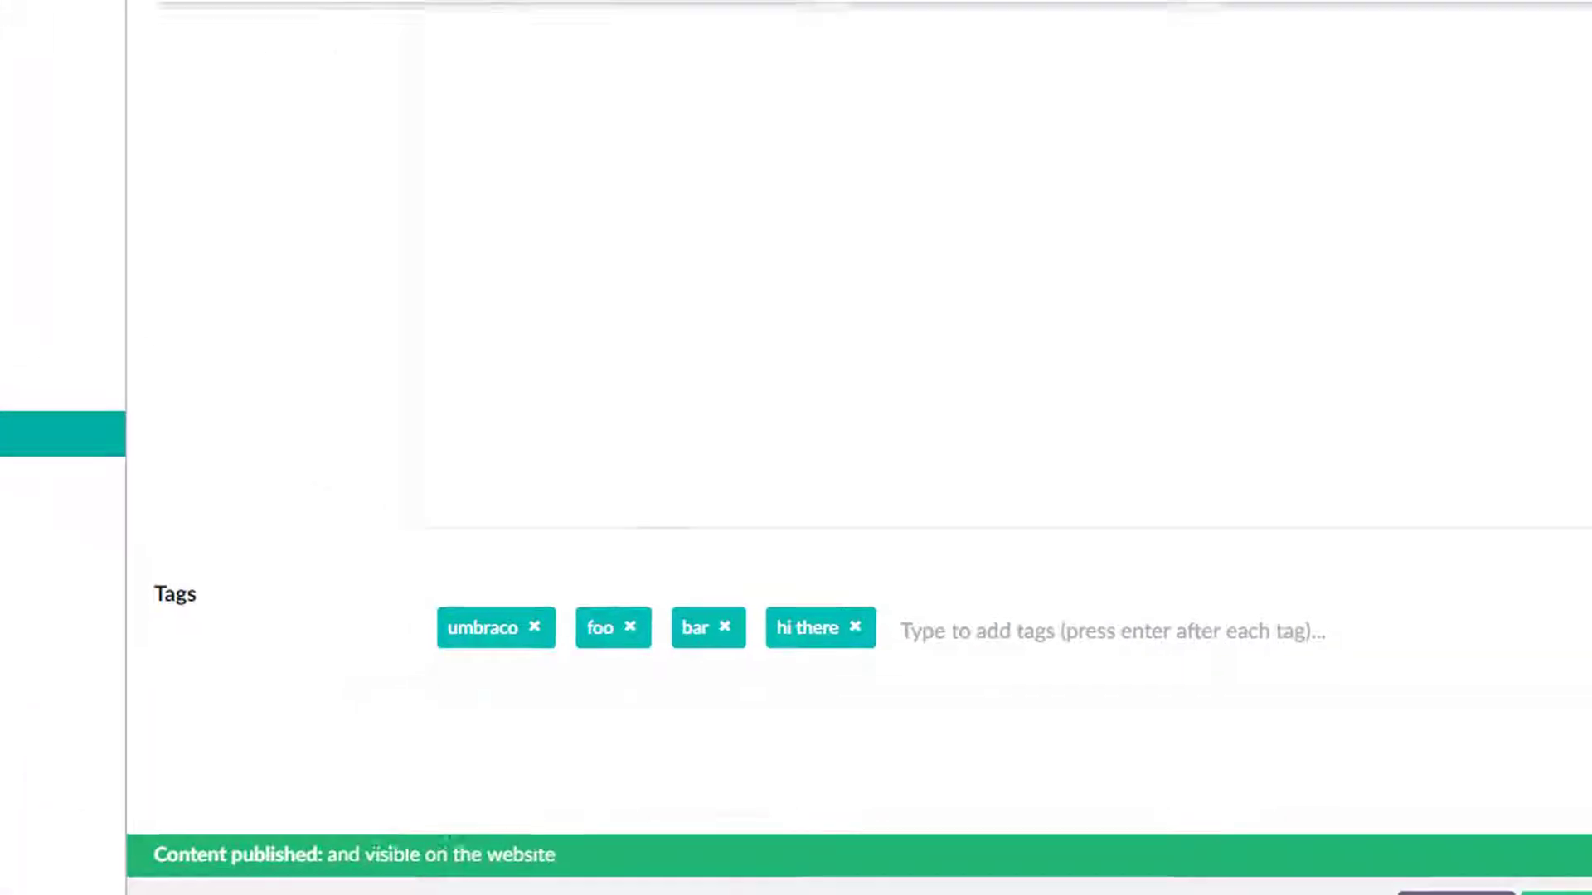
In the Developer section, inspect the Textarea, Textstring, True/false and Upload data types.
click(51, 539)
scroll(365, 795, down, 13)
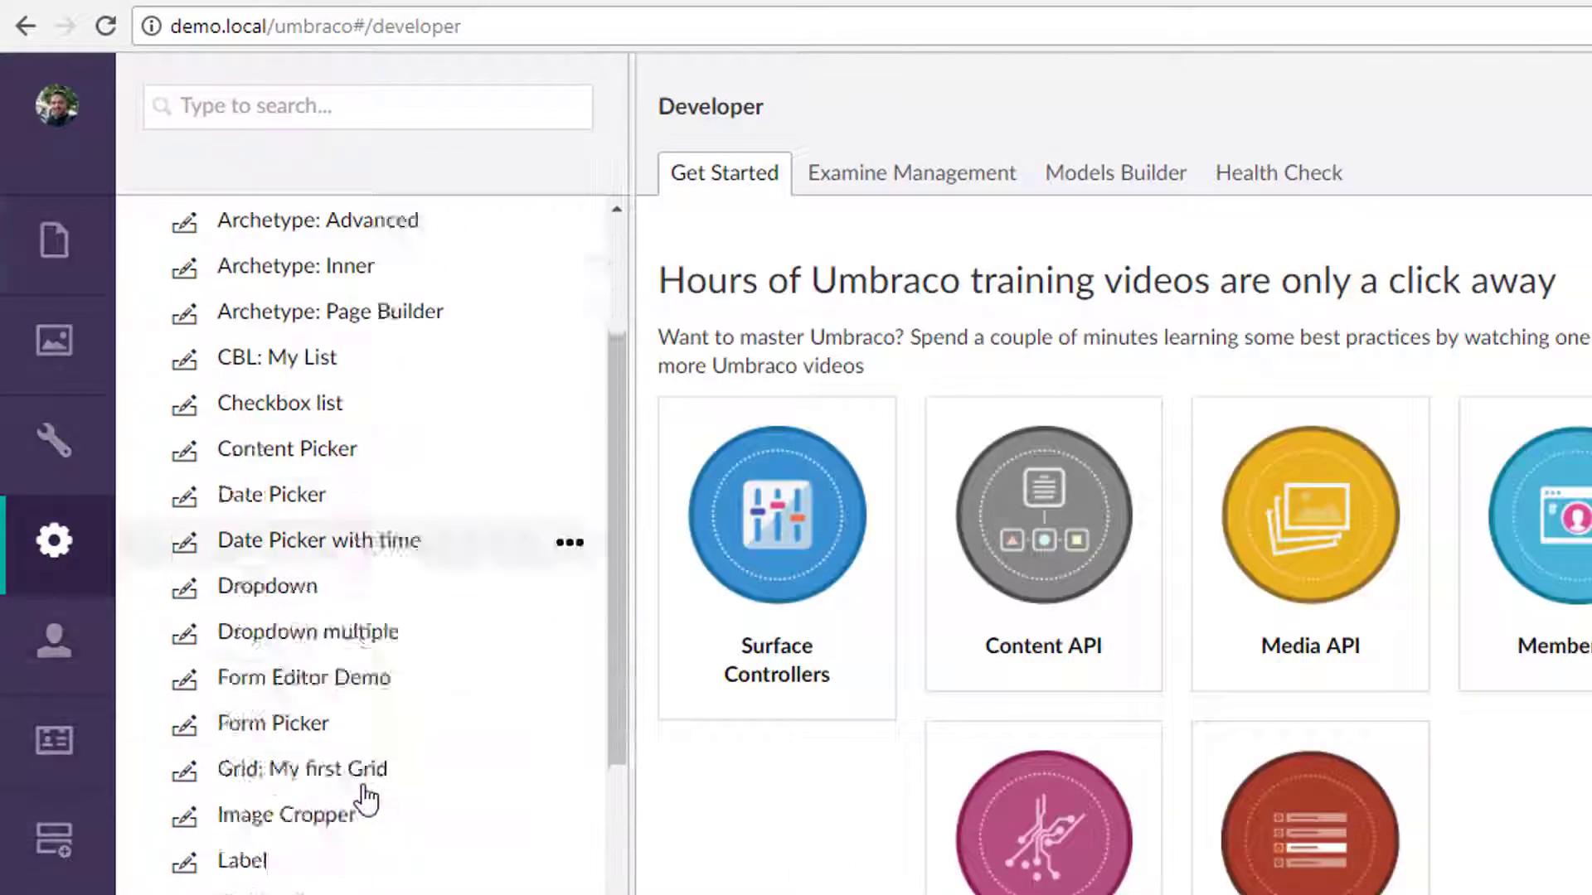
click(269, 734)
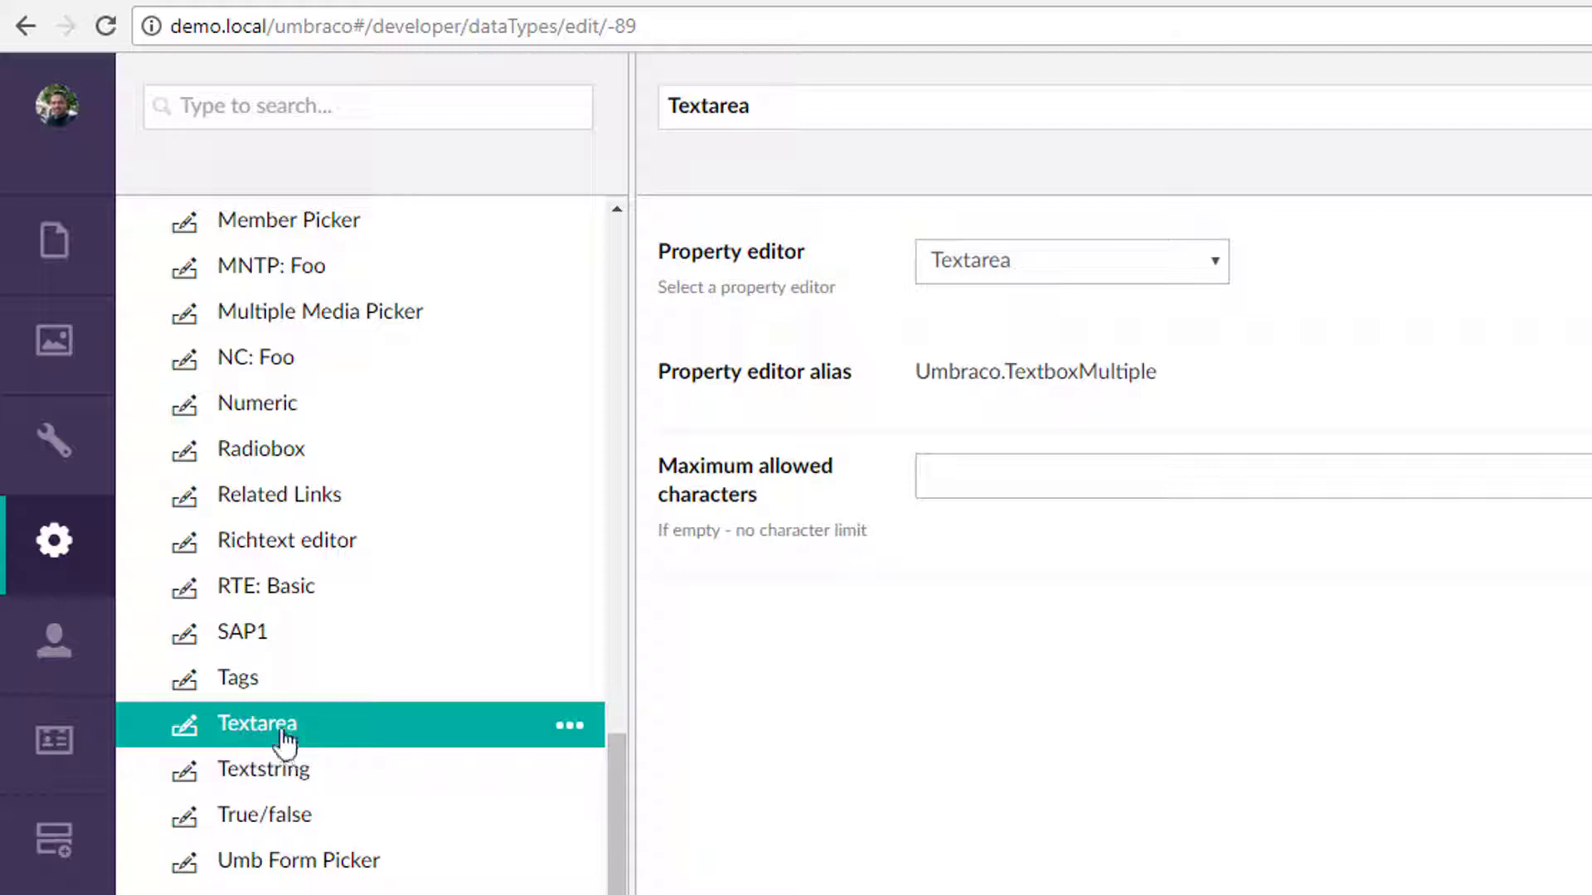
click(295, 776)
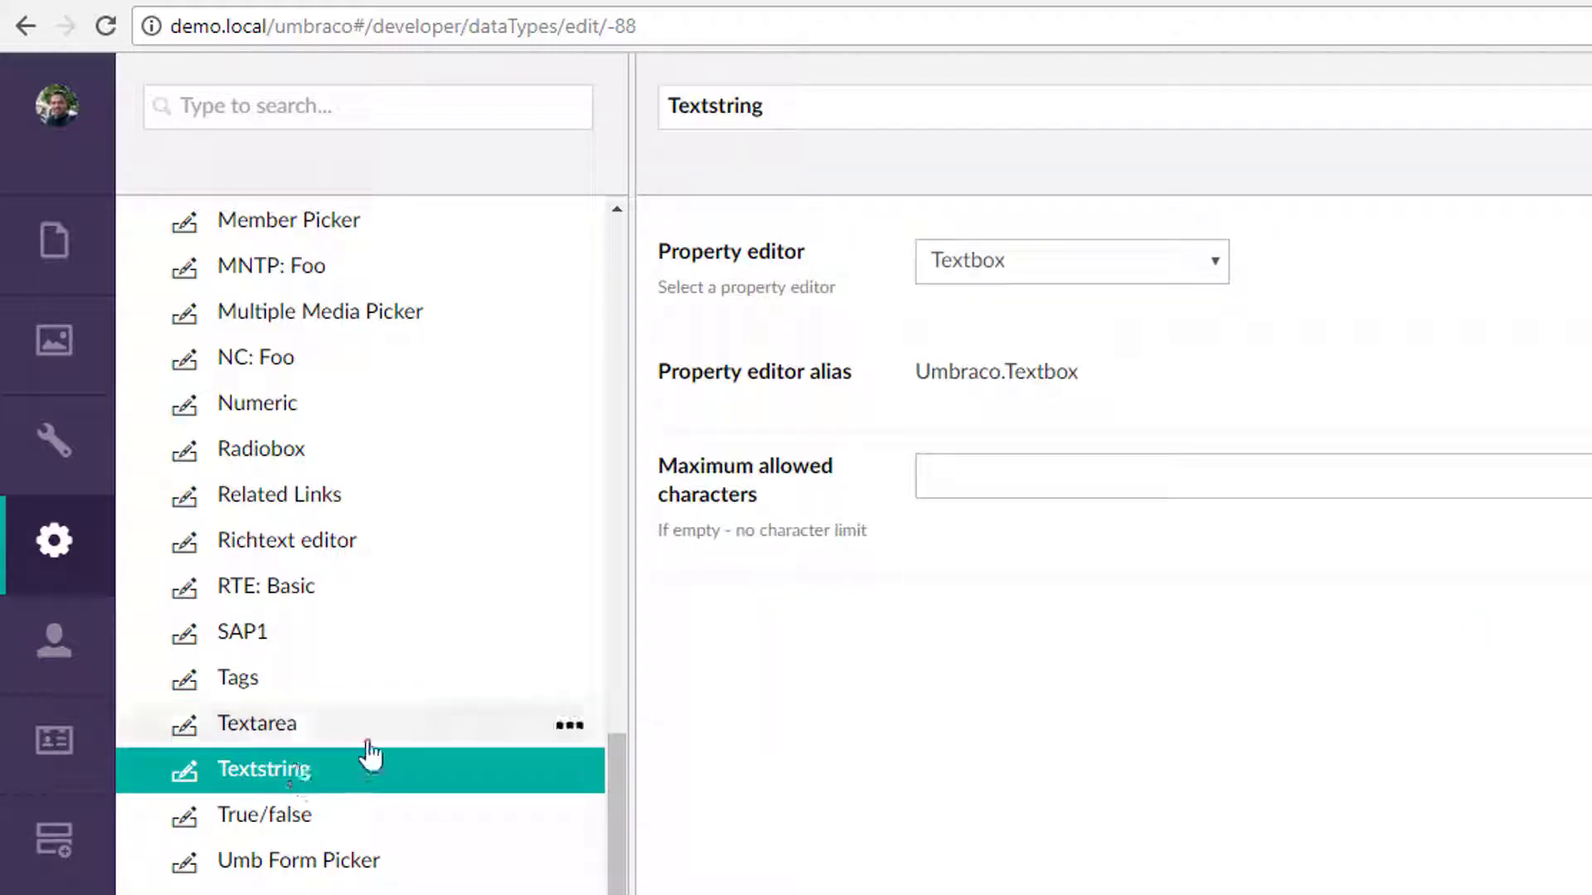
click(282, 817)
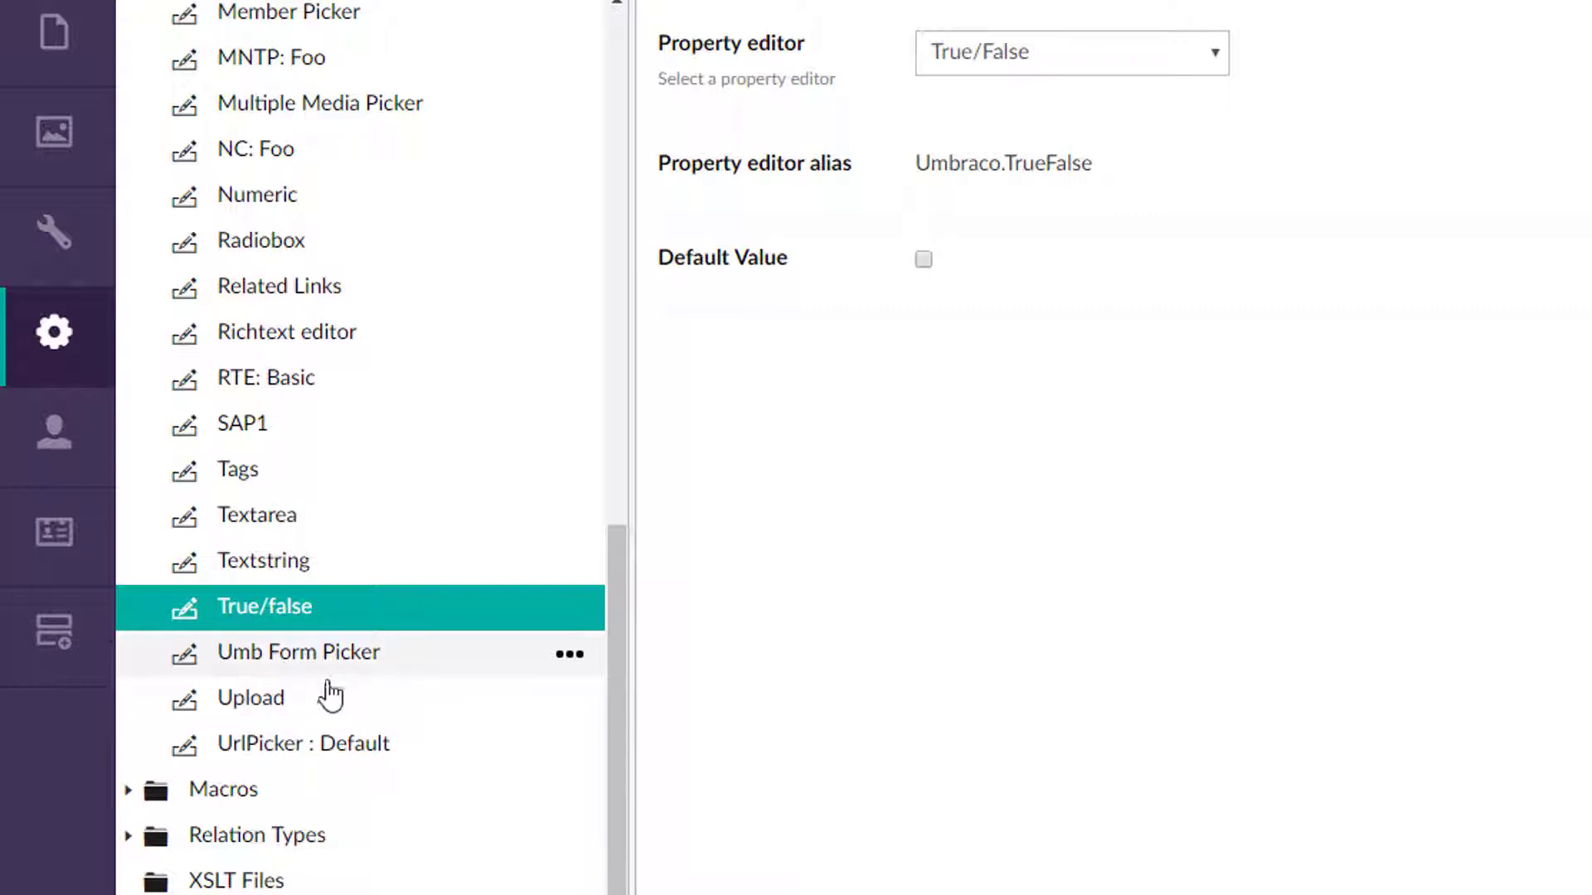
click(374, 703)
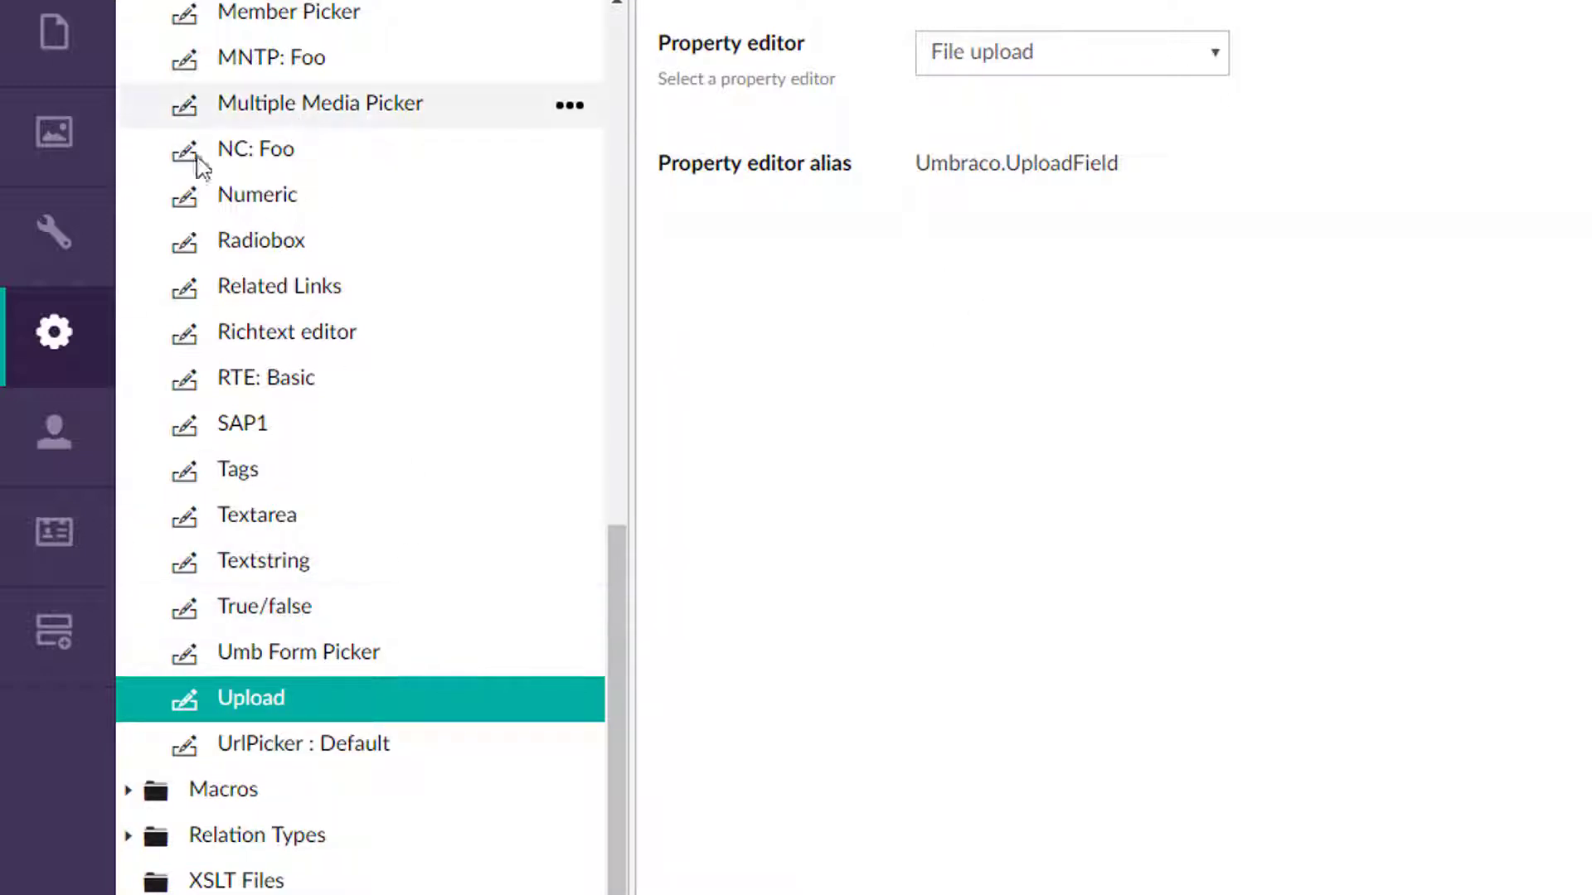
Remove the file from the celebrity-awkward-moments-09.jpg media item and browse for a replacement upload without picking one.
click(59, 148)
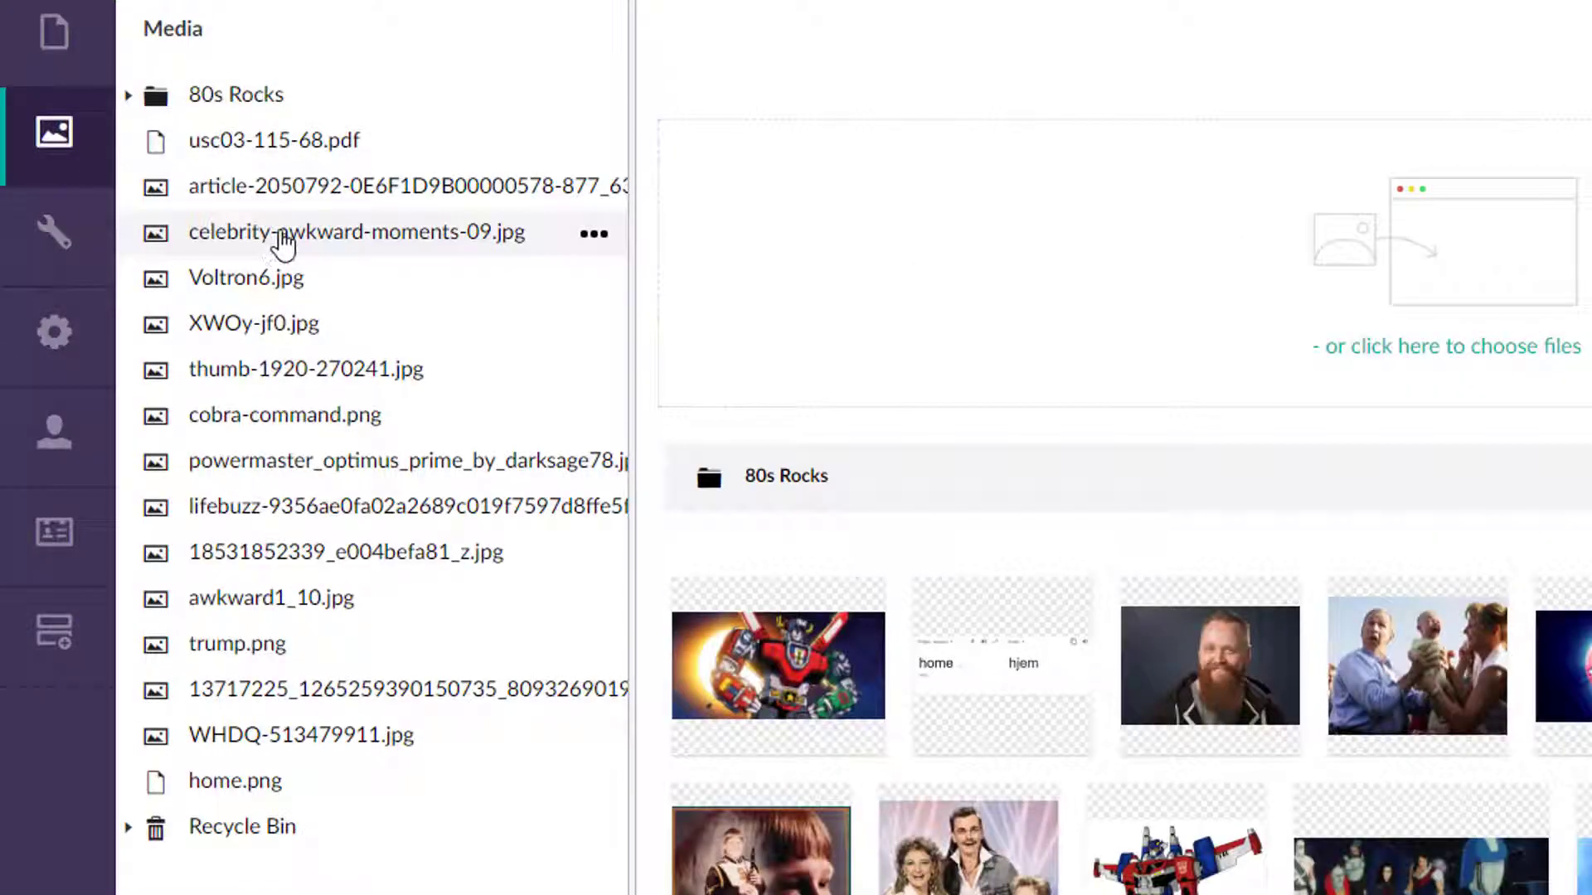
click(284, 241)
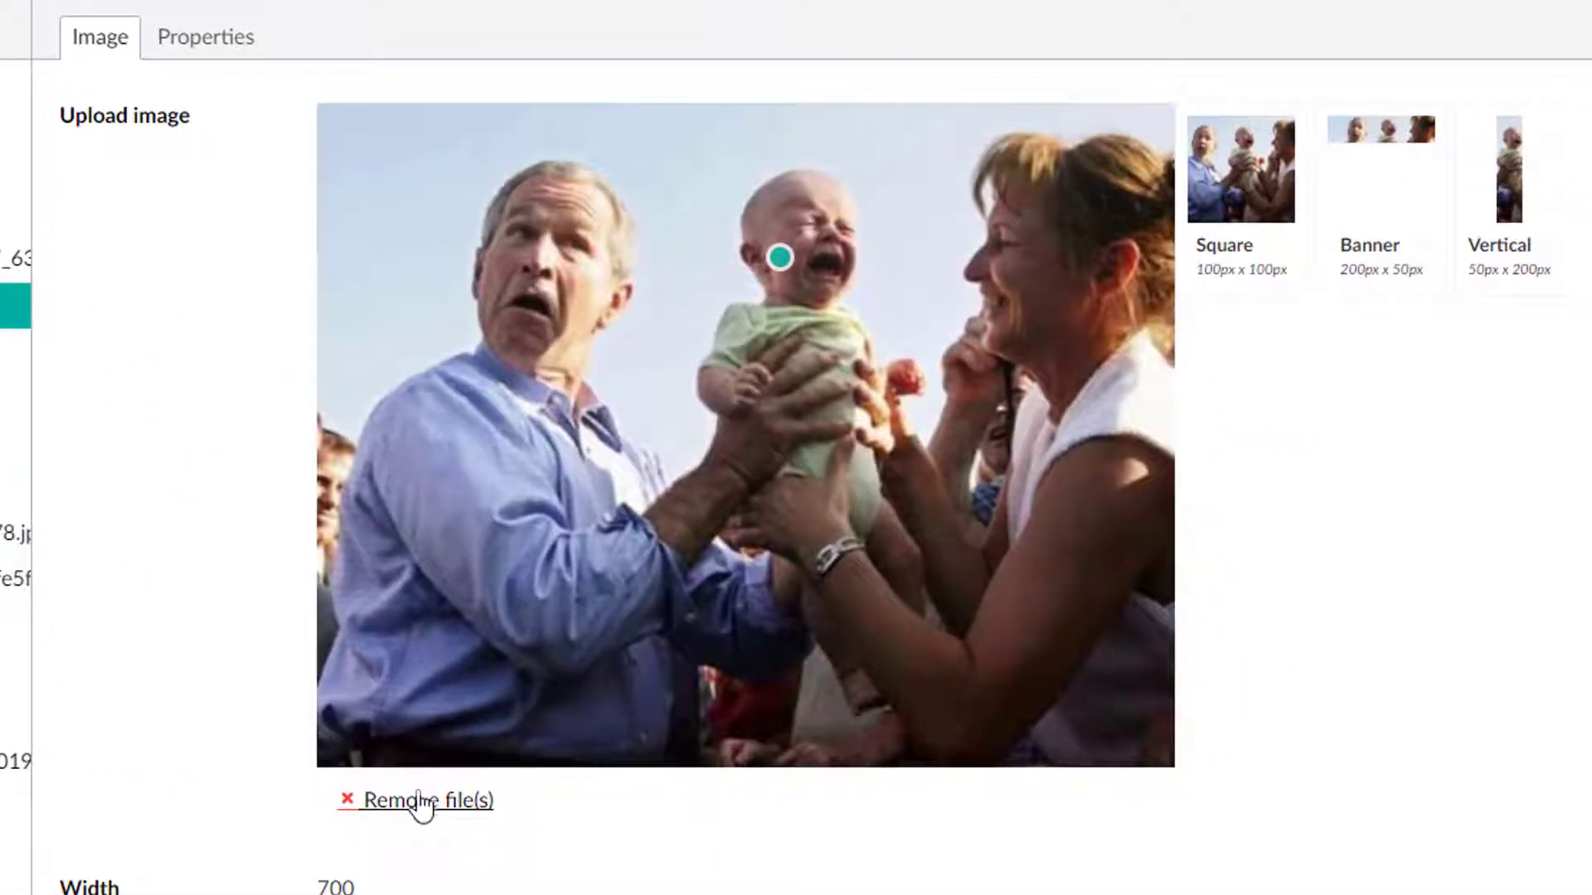
click(420, 804)
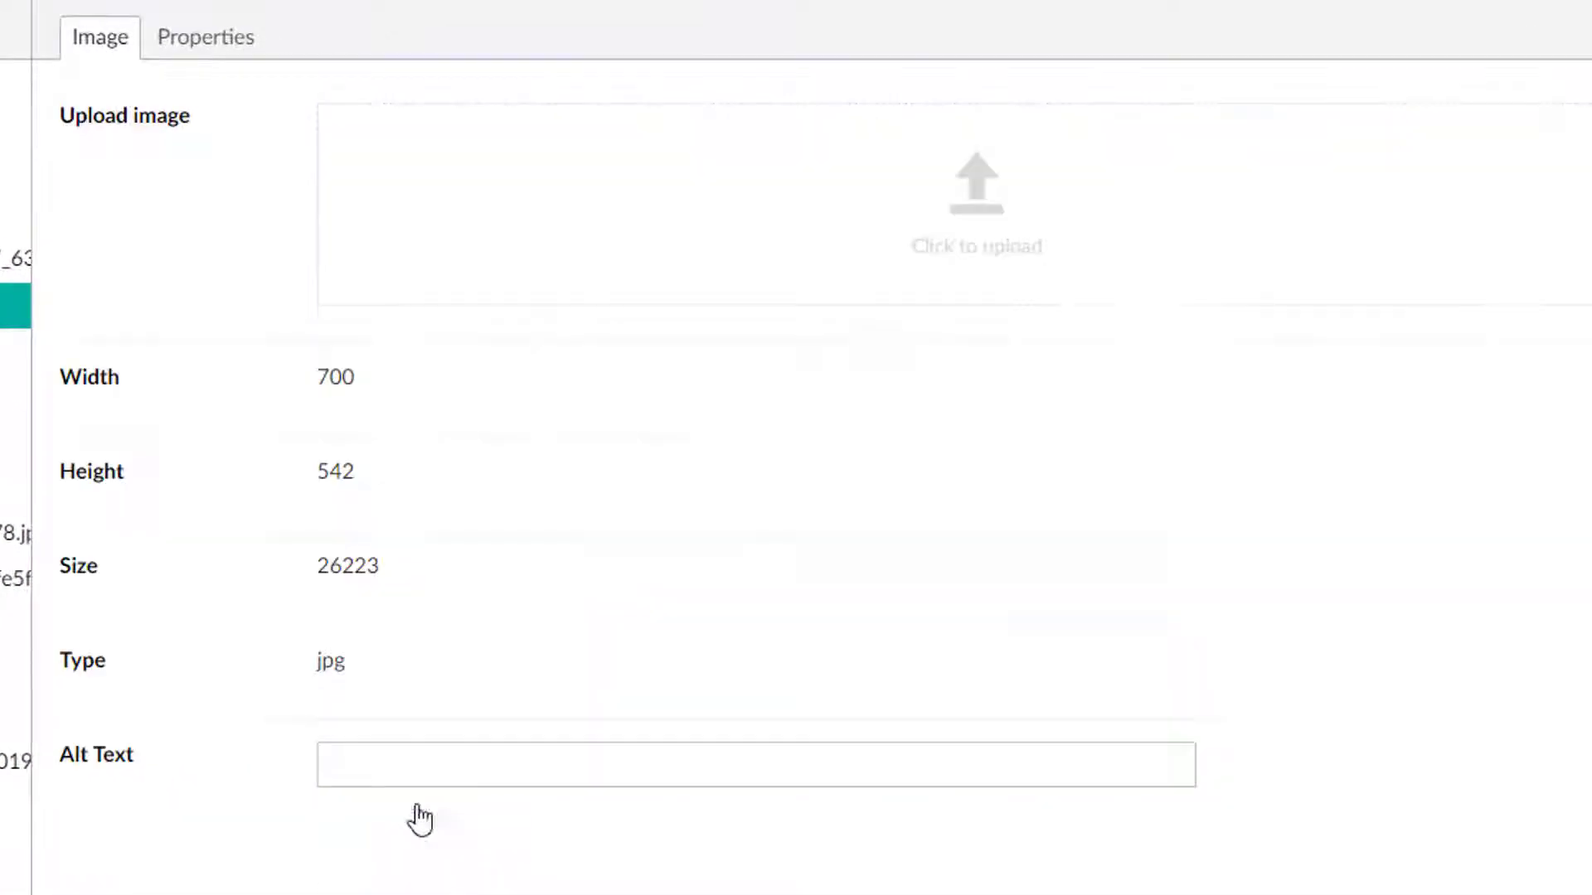
click(945, 279)
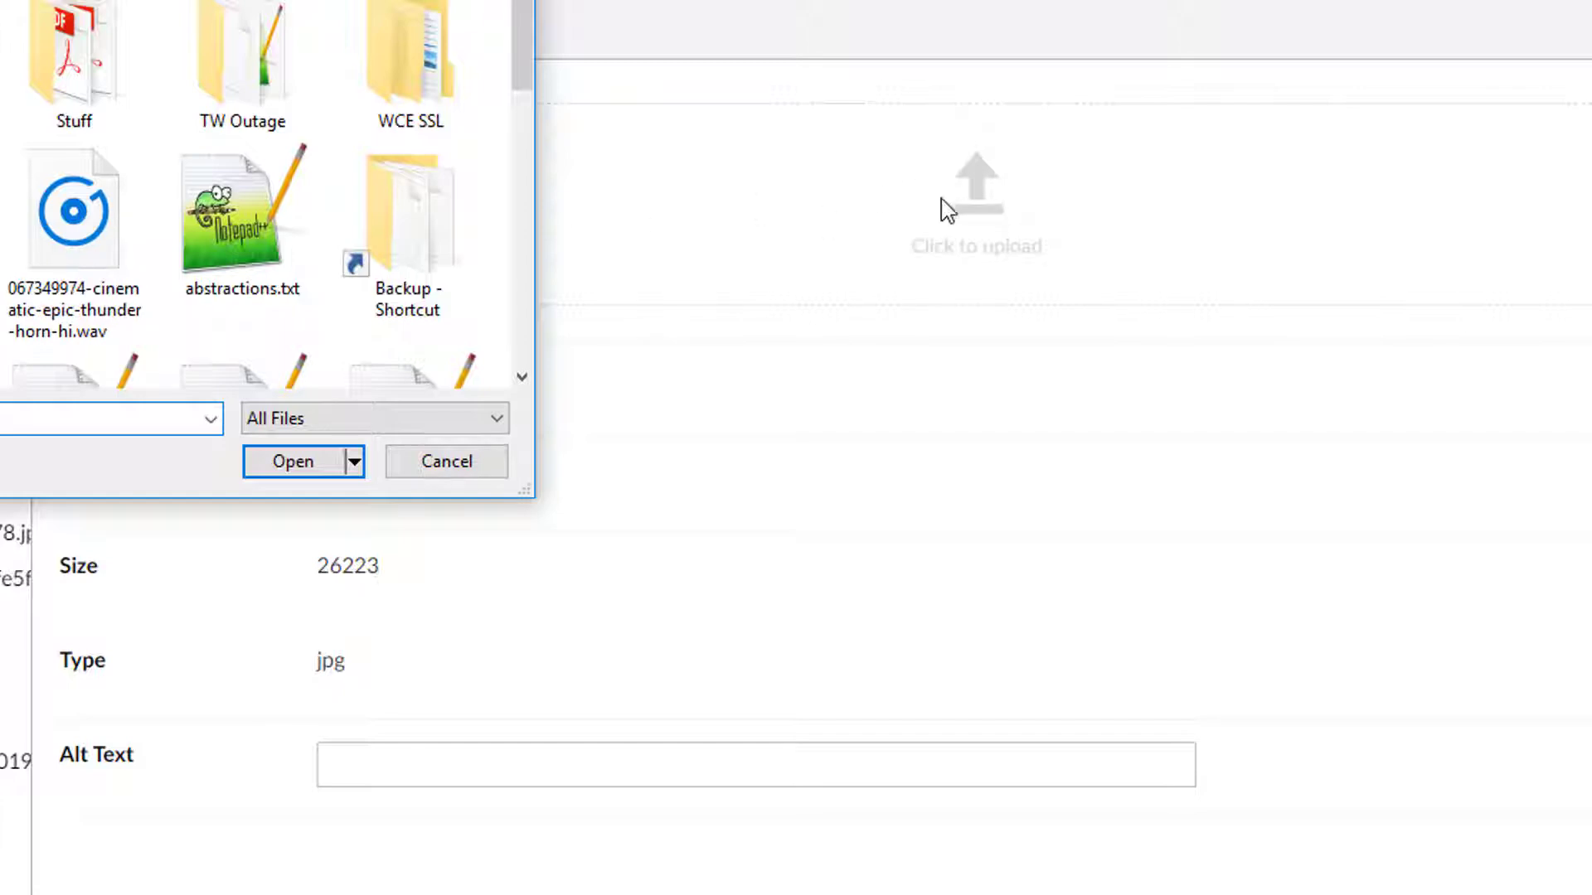
scroll(271, 298, down, 5)
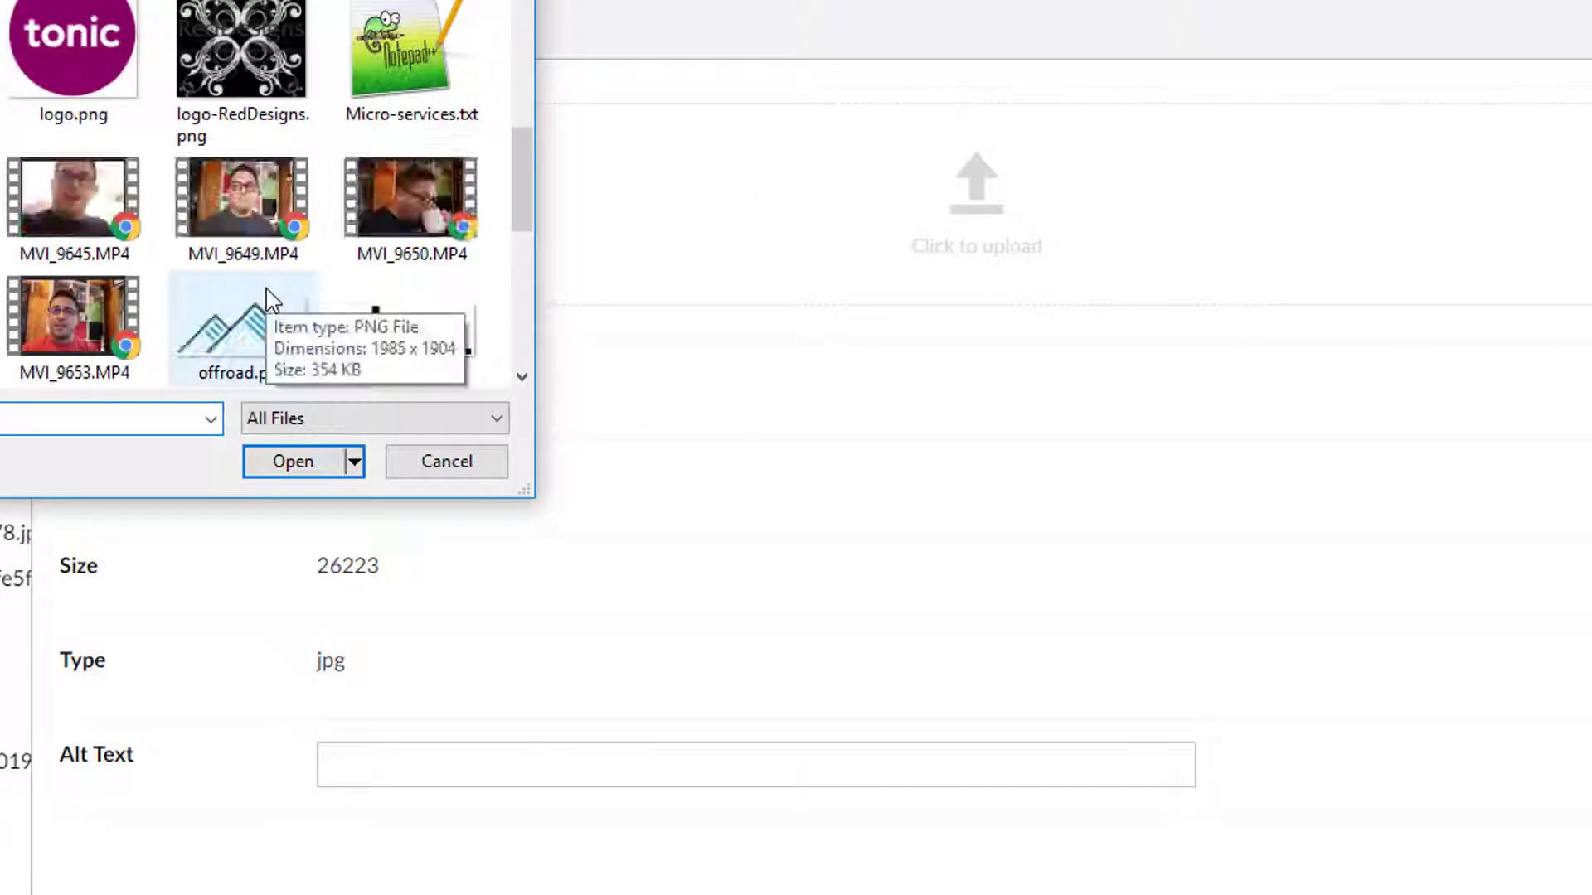
scroll(356, 253, down, 4)
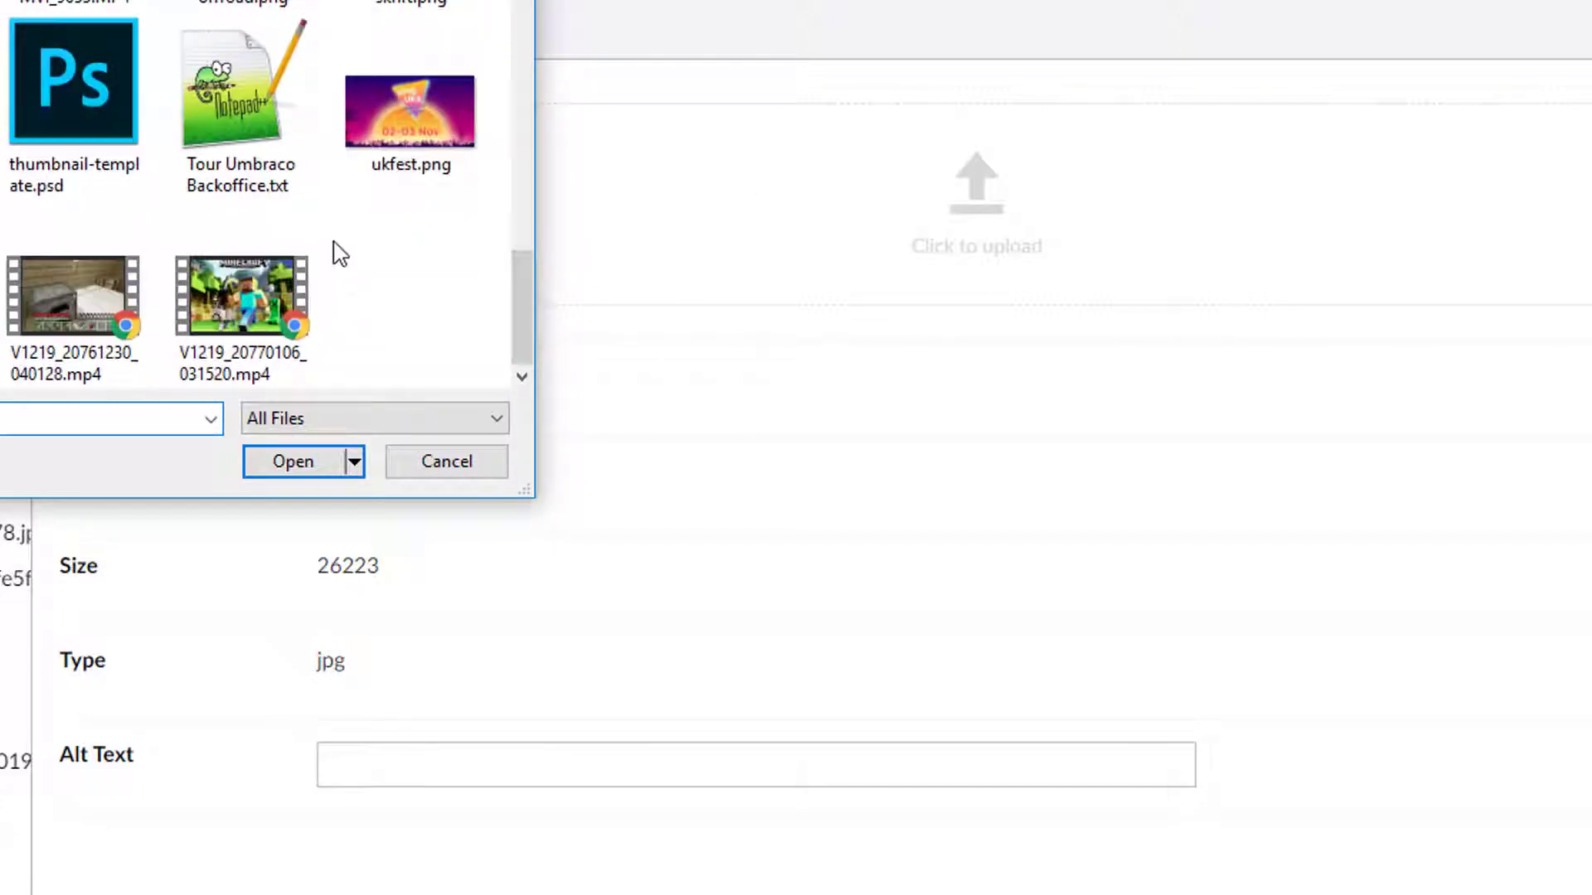
click(465, 466)
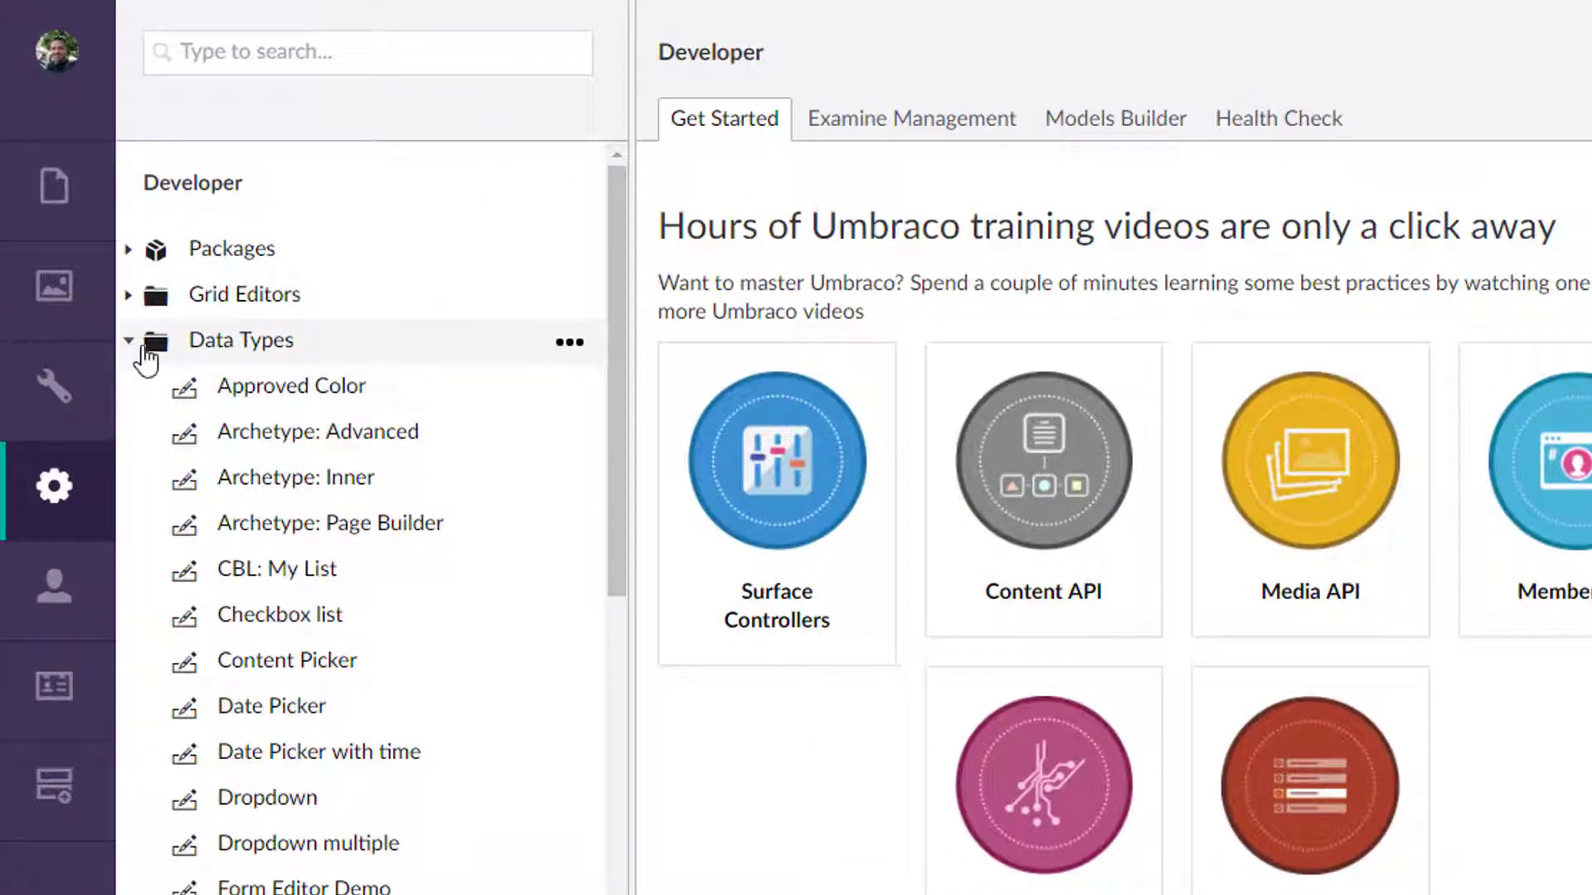
Back in the Developer section, browse the Examine Management, Models Builder and Health Check dashboards.
click(130, 340)
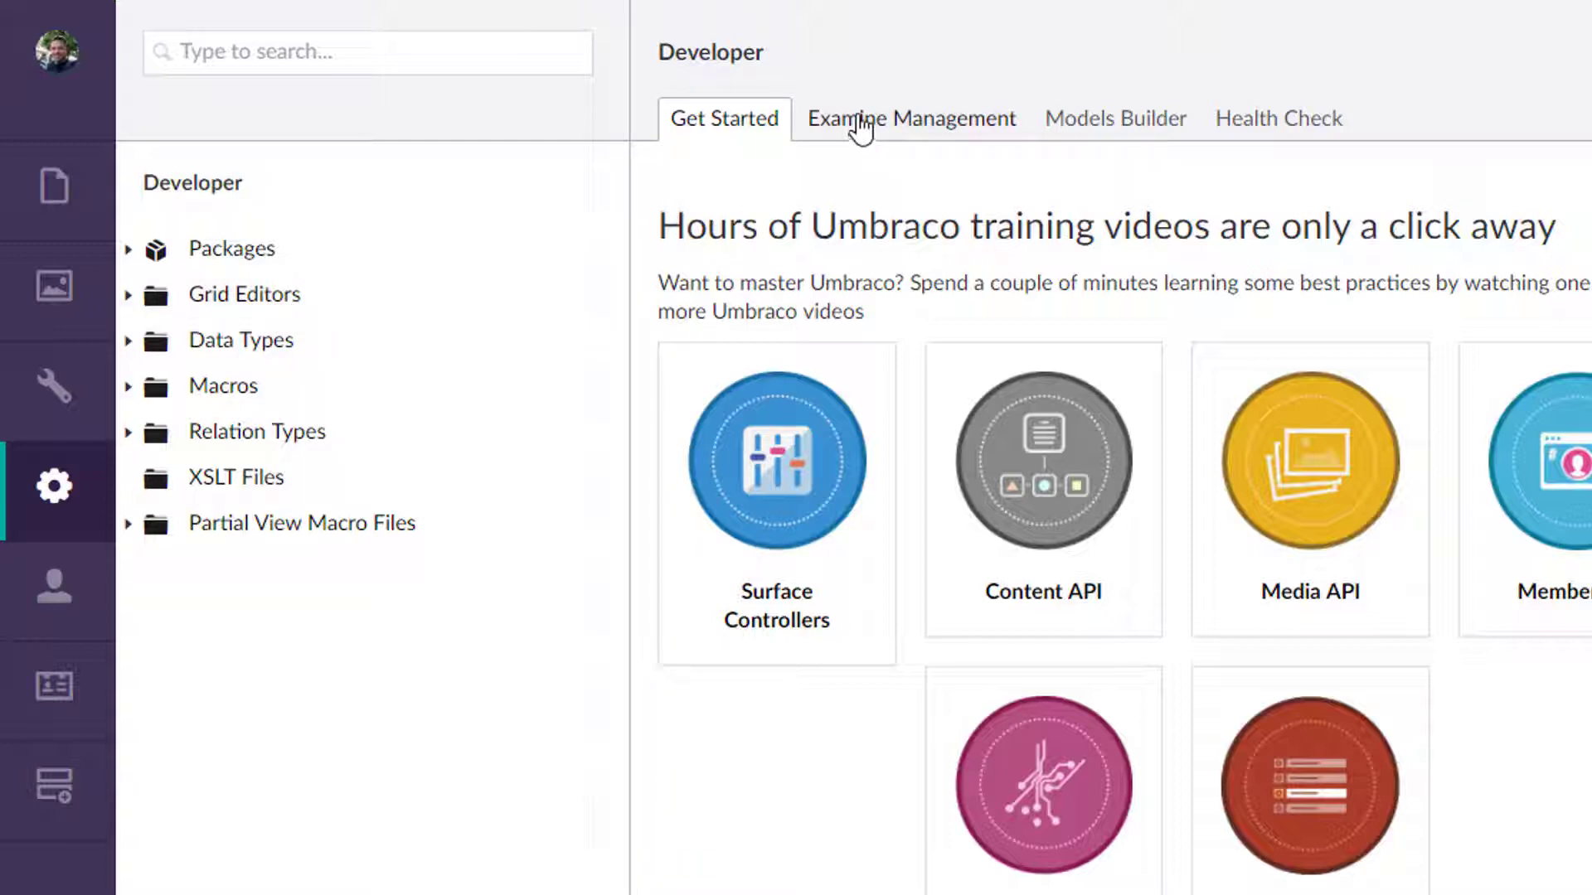
click(893, 130)
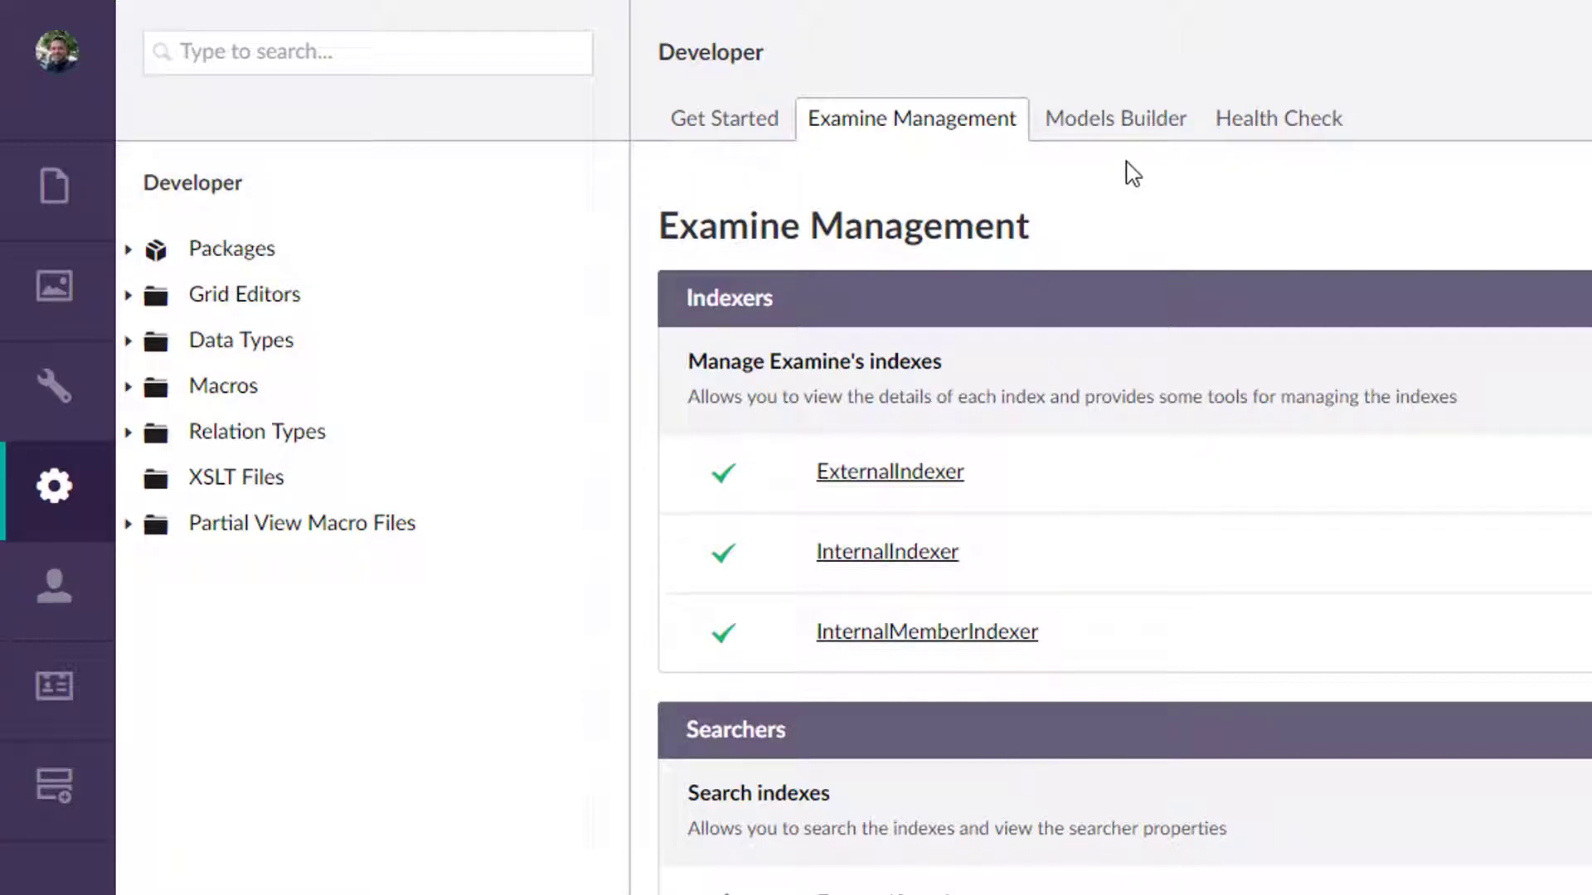
click(1119, 124)
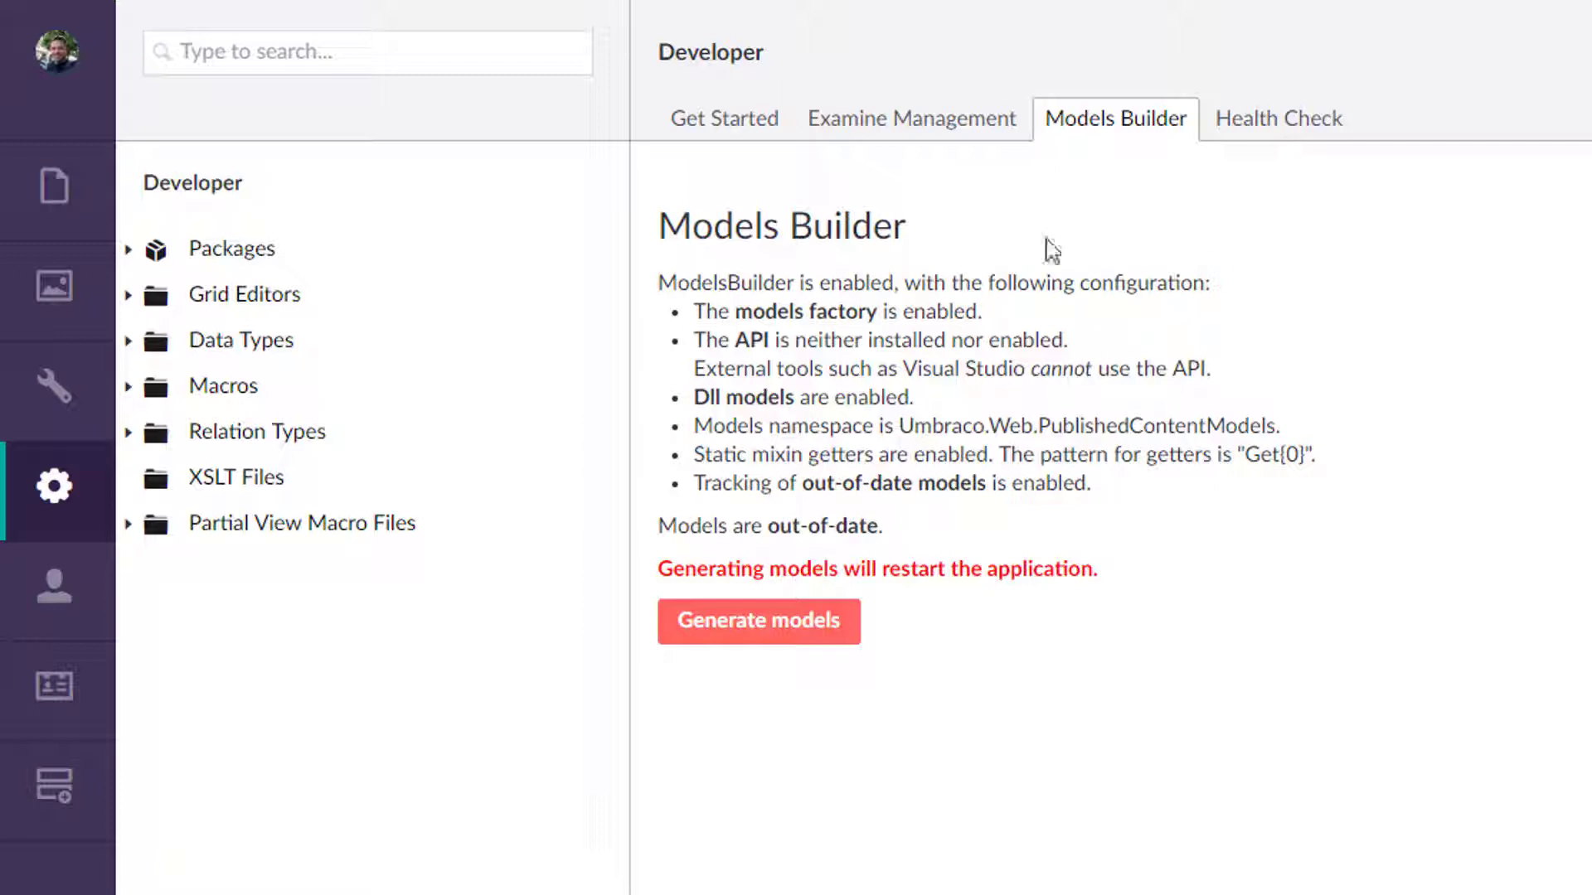
click(1298, 125)
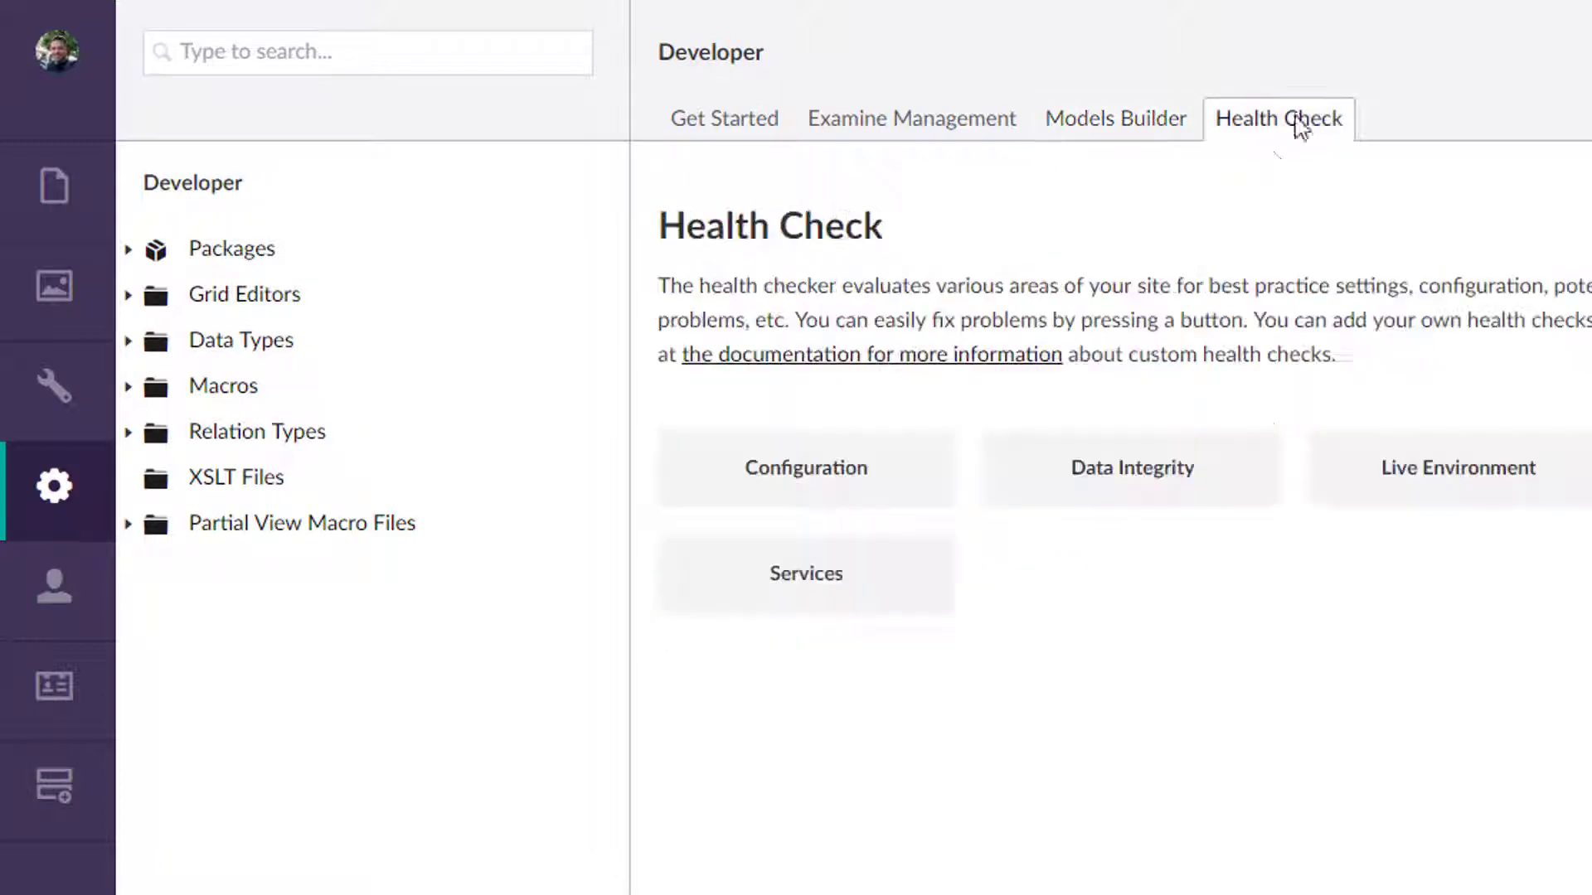